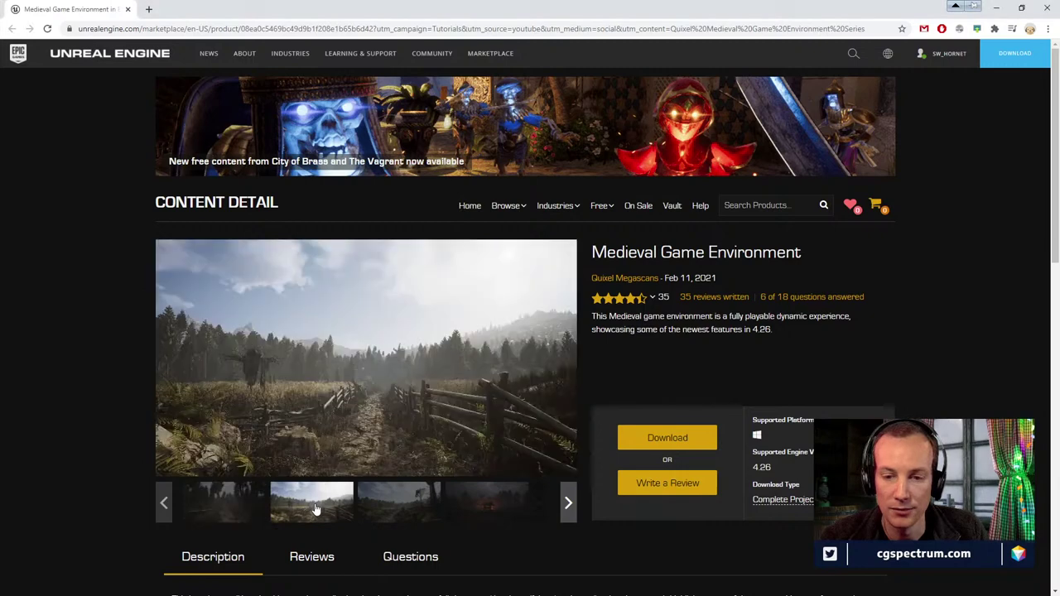
Examine the preview images, description and technical details of the Medieval Game Environment product
click(390, 512)
click(473, 515)
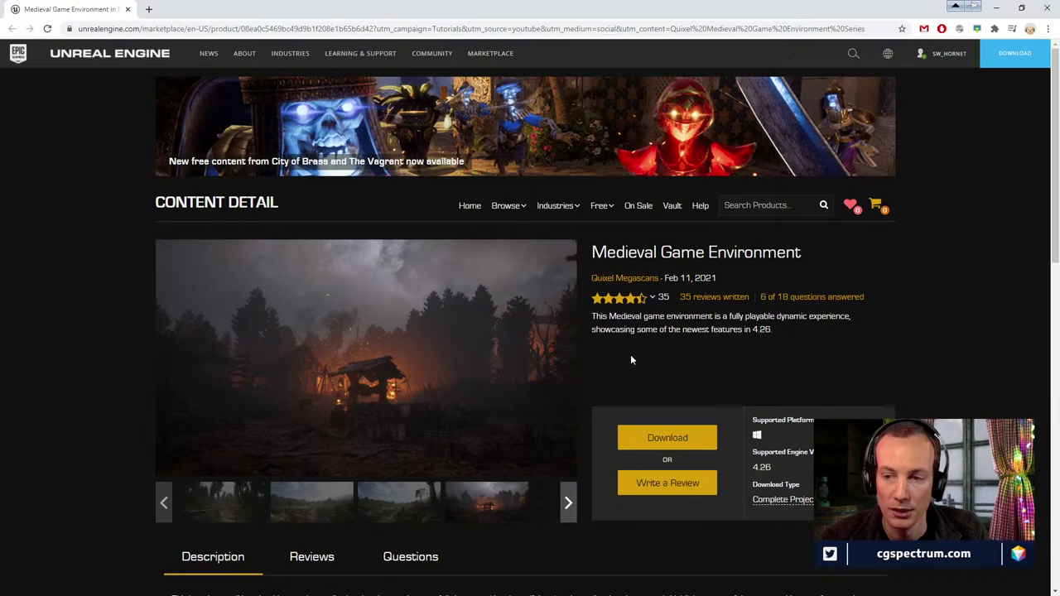
scroll(630, 359, down, 3)
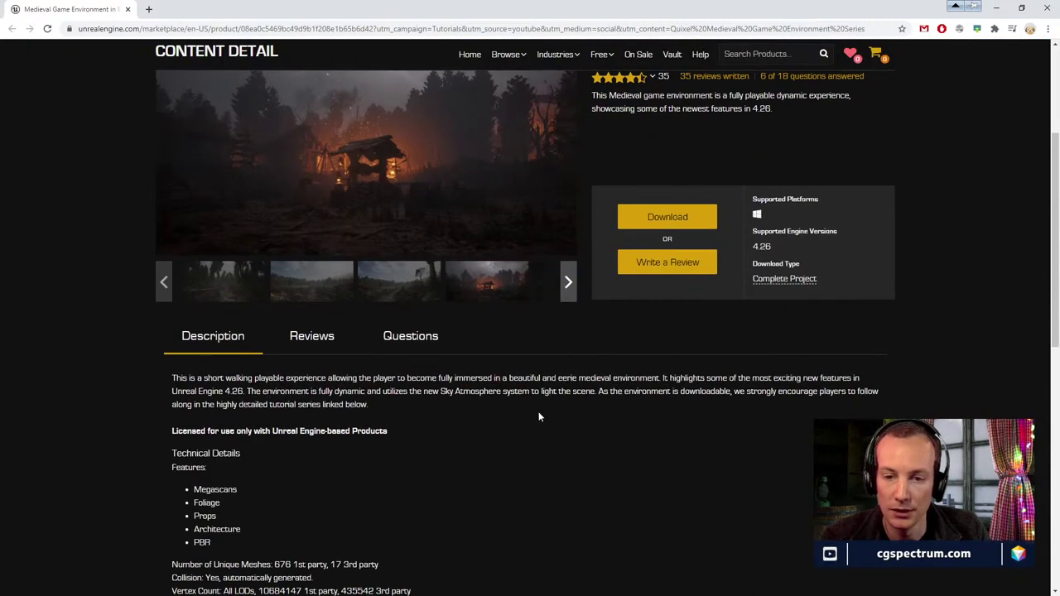
scroll(538, 419, down, 2)
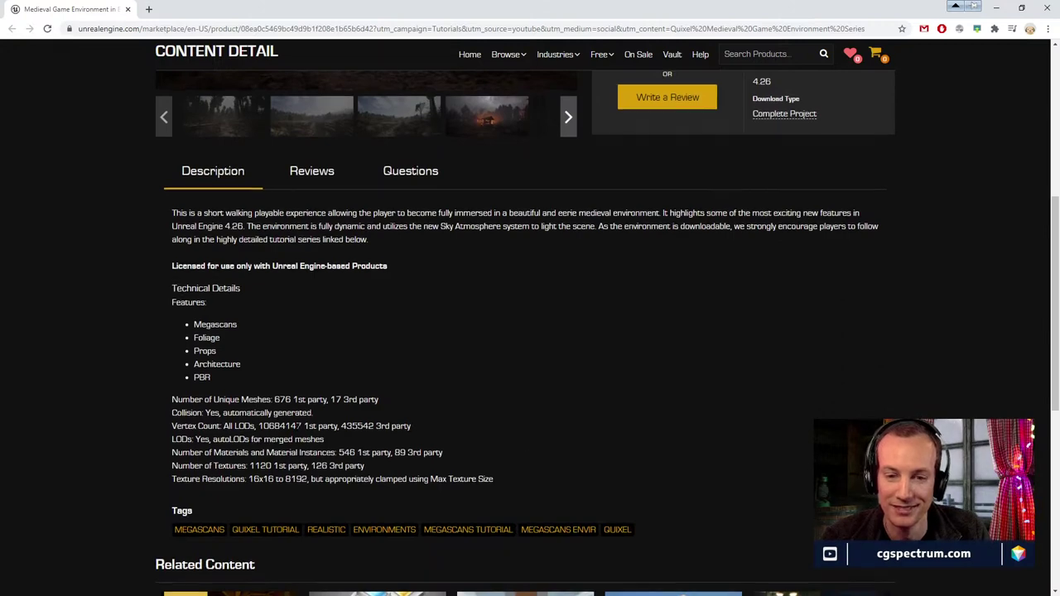
scroll(273, 423, up, 1)
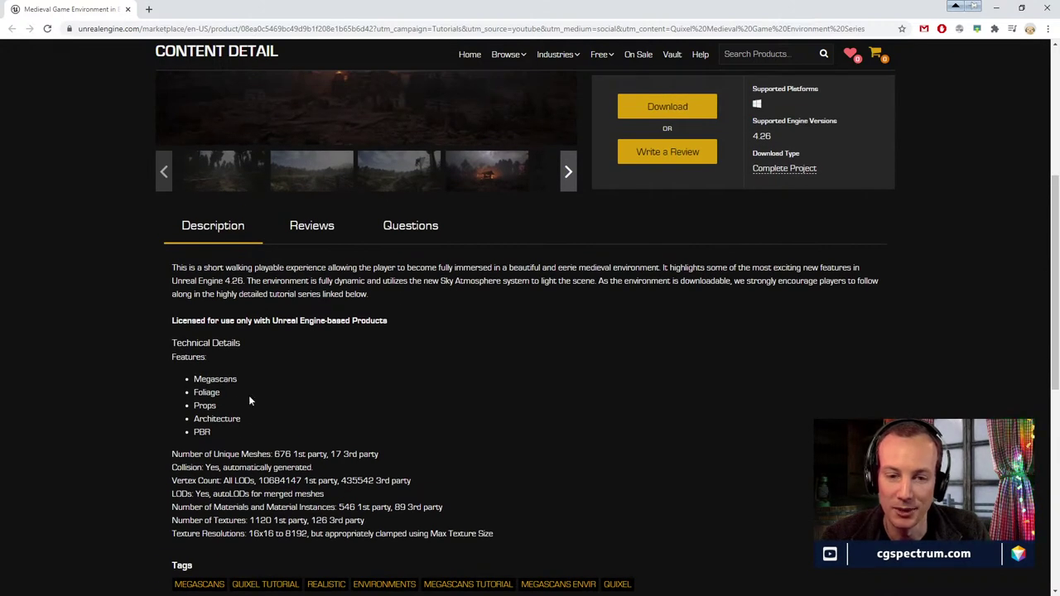
scroll(373, 414, up, 3)
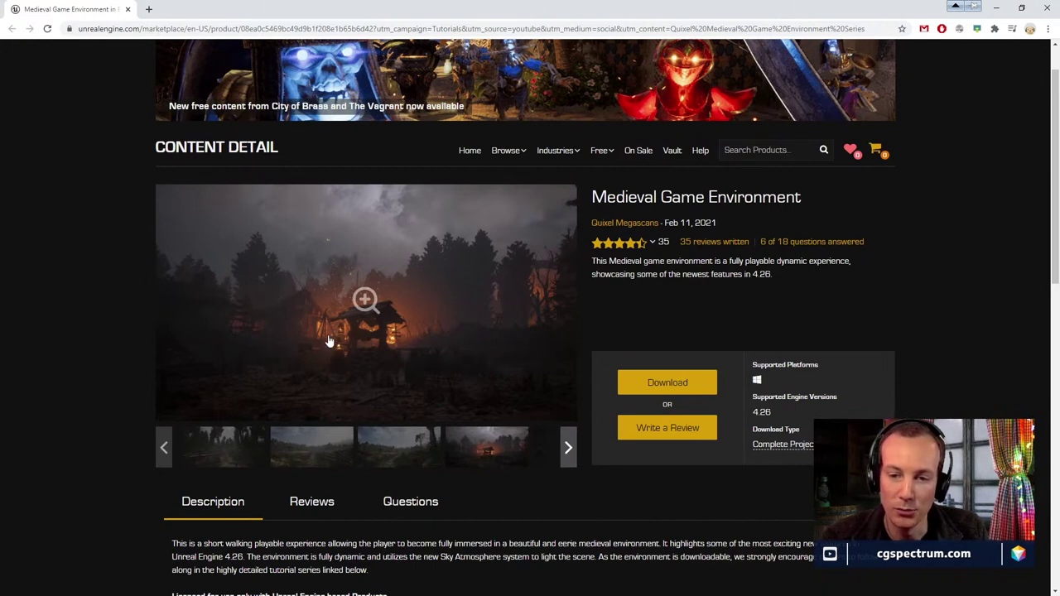
View the remaining preview images of the Medieval Game Environment, including the lantern-lit night scene and the burning well
click(569, 447)
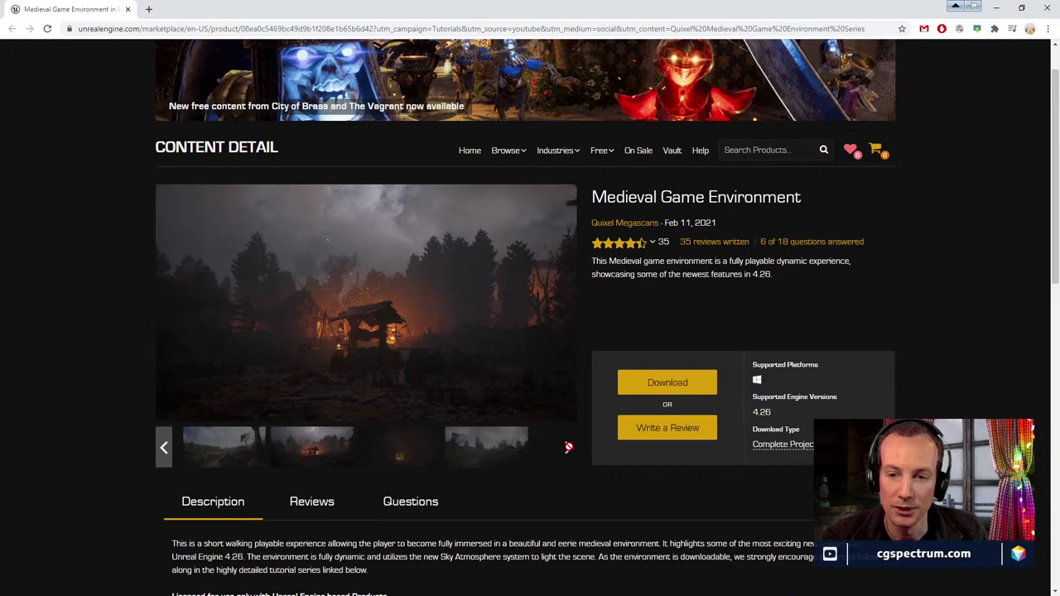
click(412, 462)
click(468, 464)
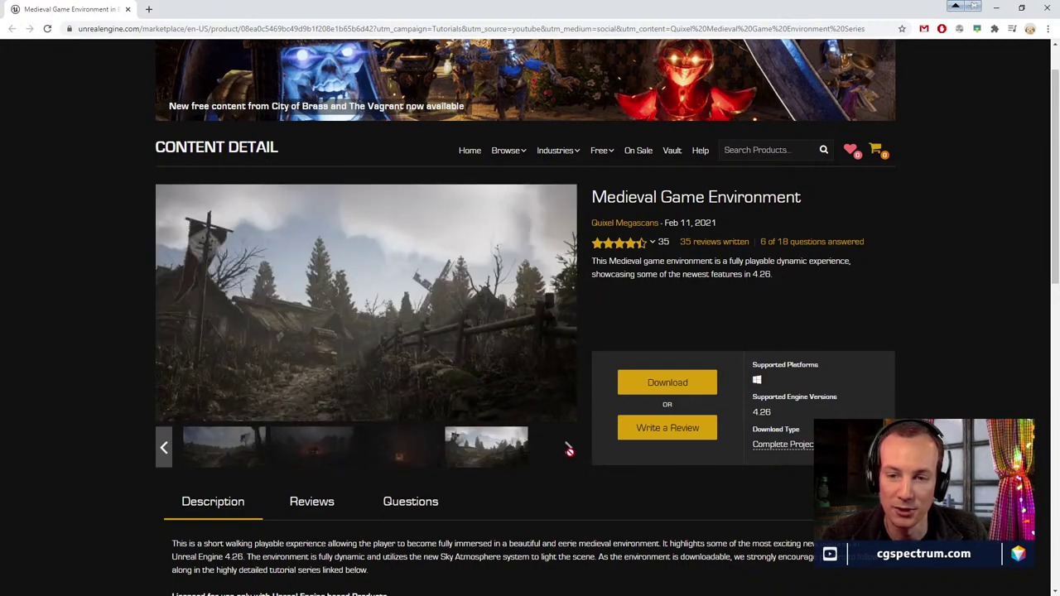
click(402, 456)
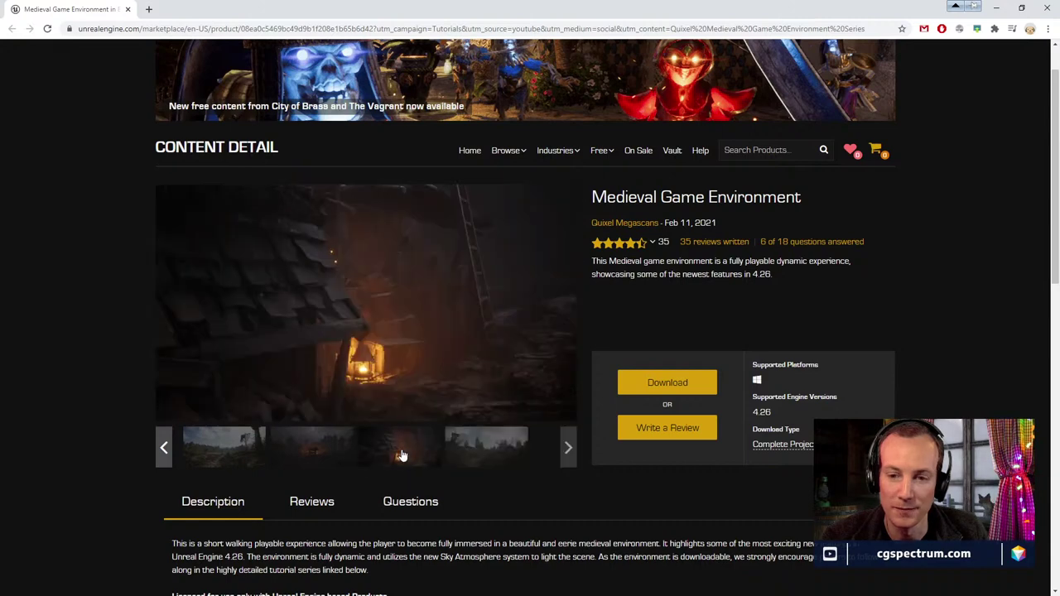
click(345, 457)
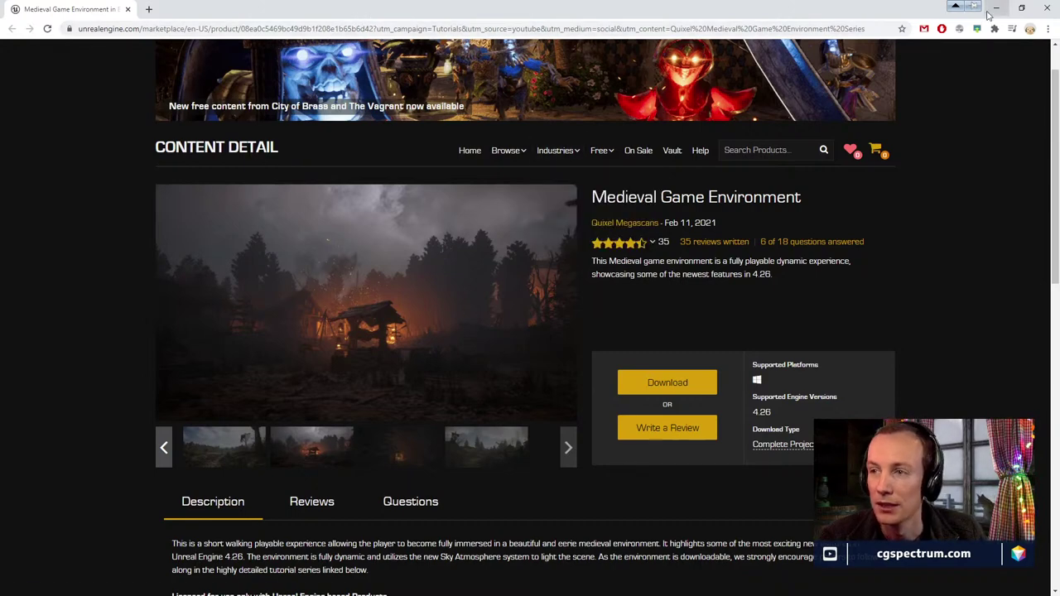
Switch to the Unreal Editor and enable realtime rendering and Game View in the perspective viewport
click(995, 10)
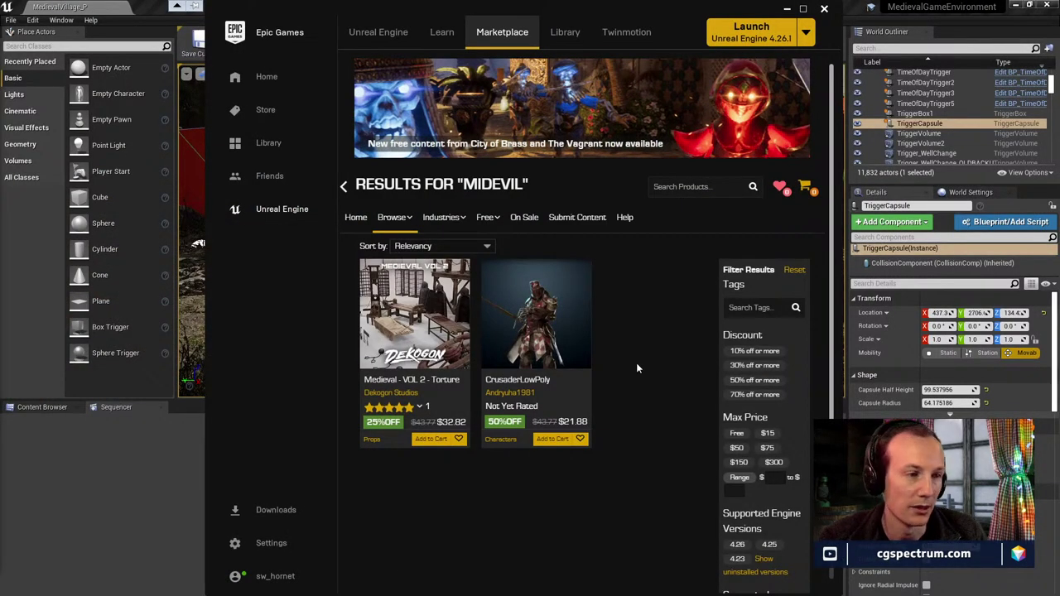
click(788, 8)
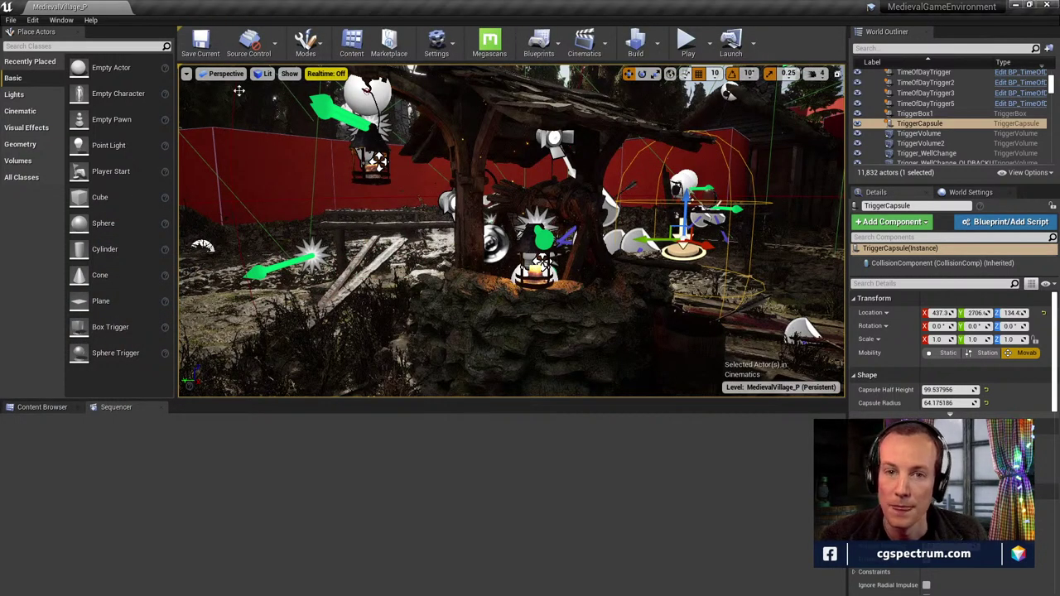
click(187, 74)
click(207, 103)
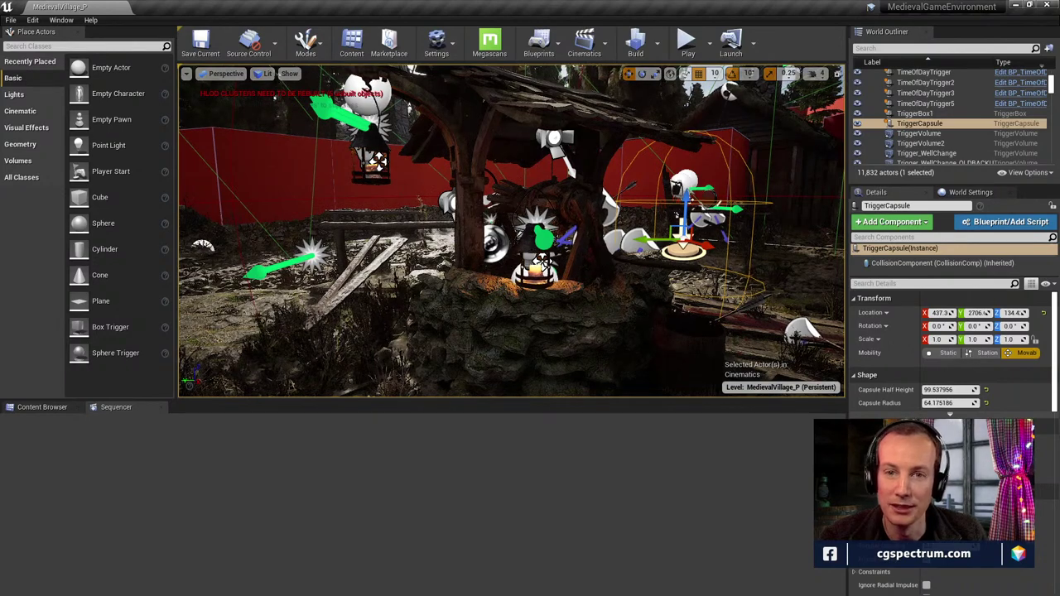
click(445, 197)
key(g)
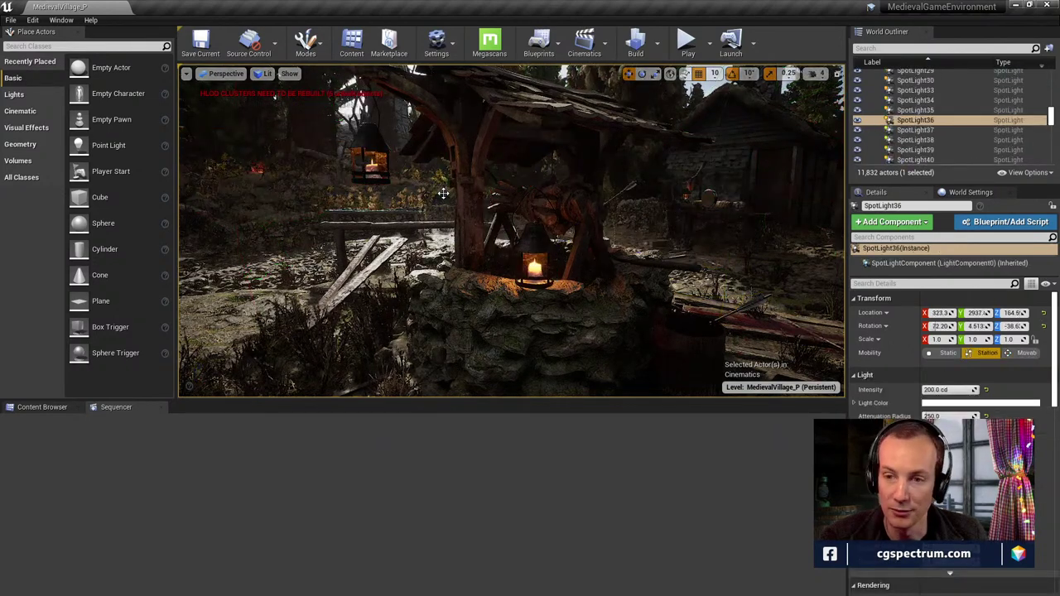
Enlarge the level viewport by shrinking the Content Browser and Sequencer area beneath it
right_drag(443, 193, 517, 178)
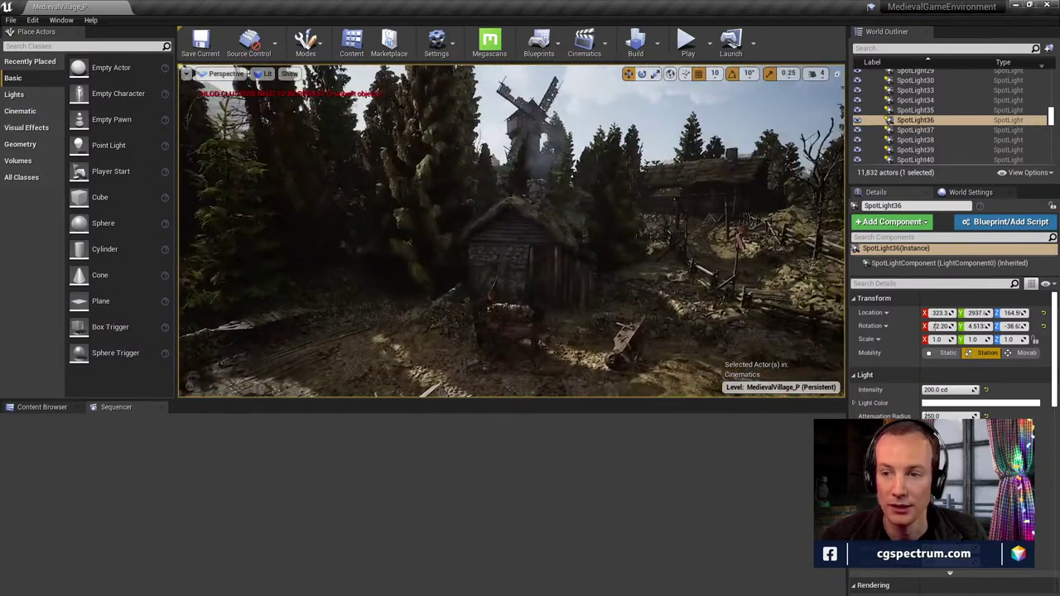
right_drag(344, 196, 323, 195)
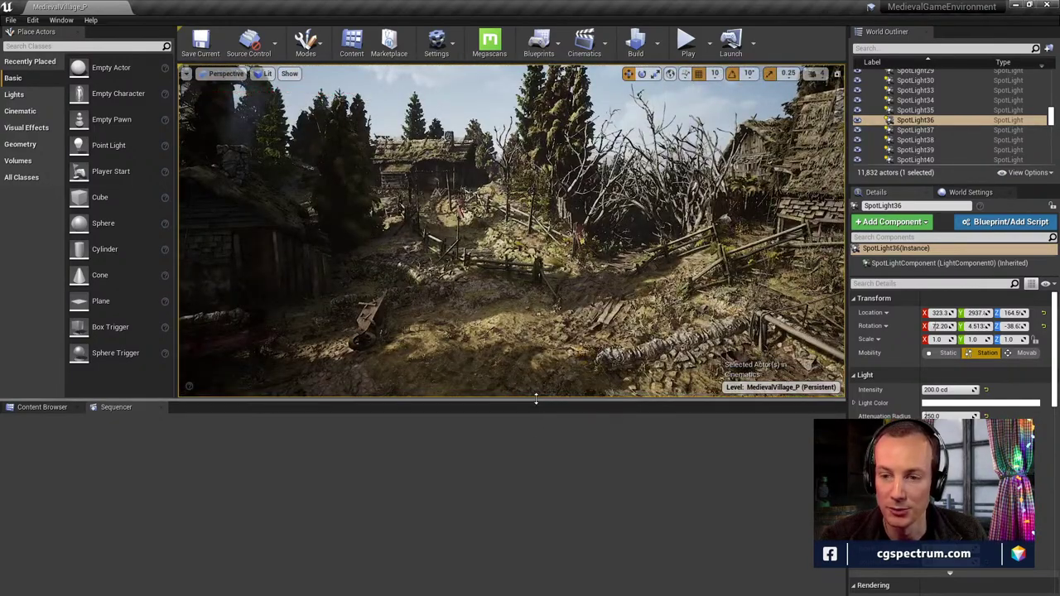
drag(536, 399, 545, 482)
Examine the wheelbarrow and the blood-stained table with chains outside the small village hut
right_drag(558, 149, 439, 153)
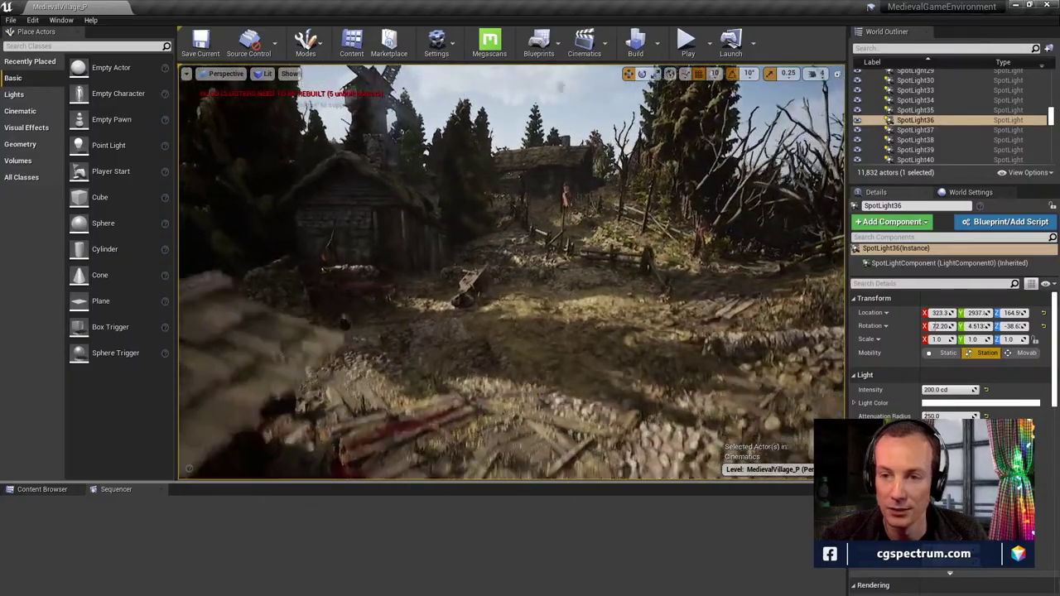
right_drag(492, 274, 497, 273)
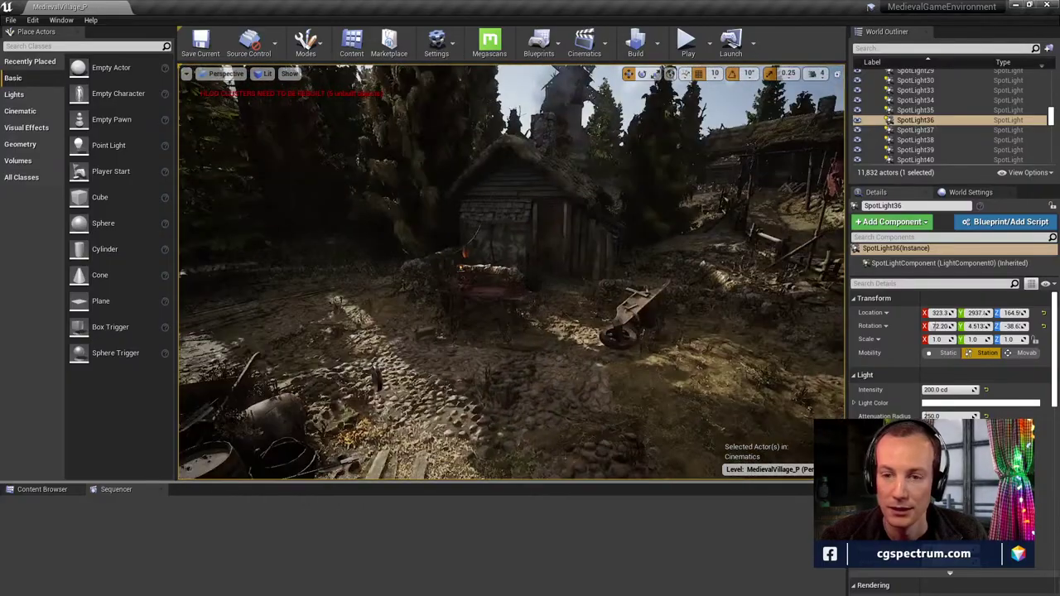
right_drag(507, 334, 464, 331)
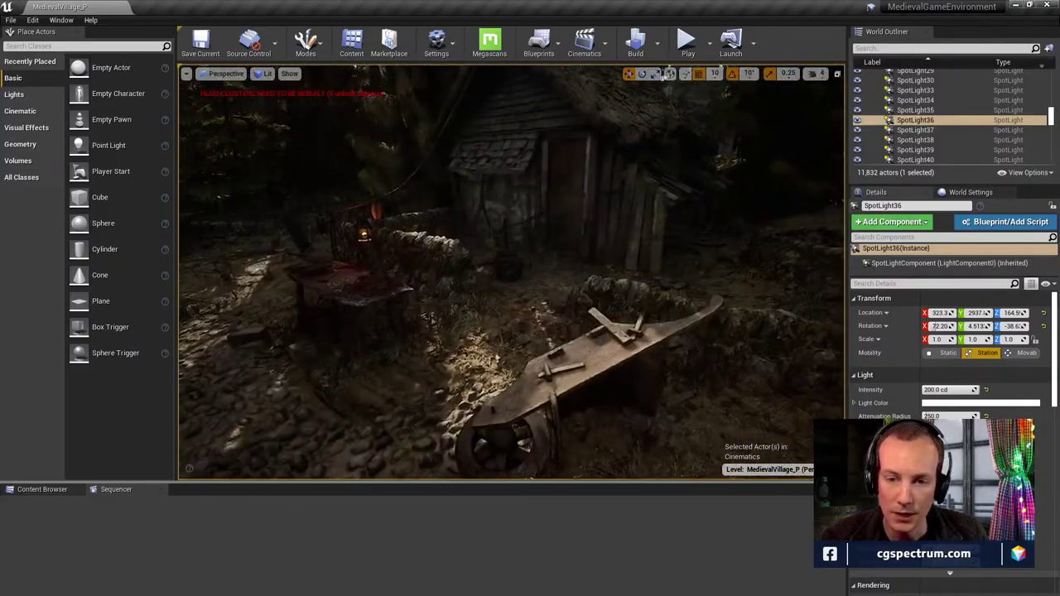
right_drag(484, 274, 471, 273)
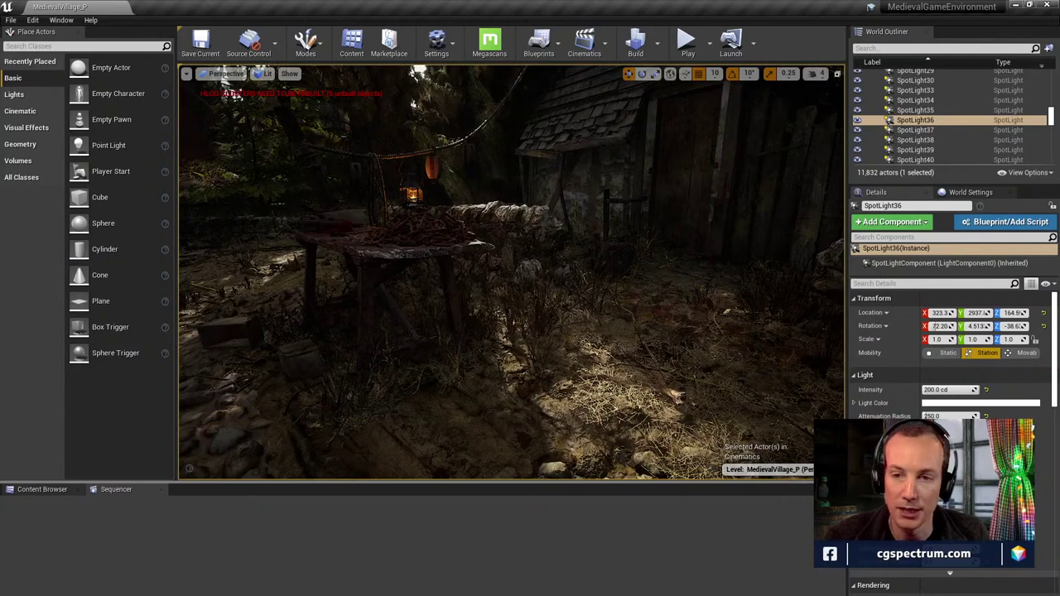
right_drag(487, 288, 487, 288)
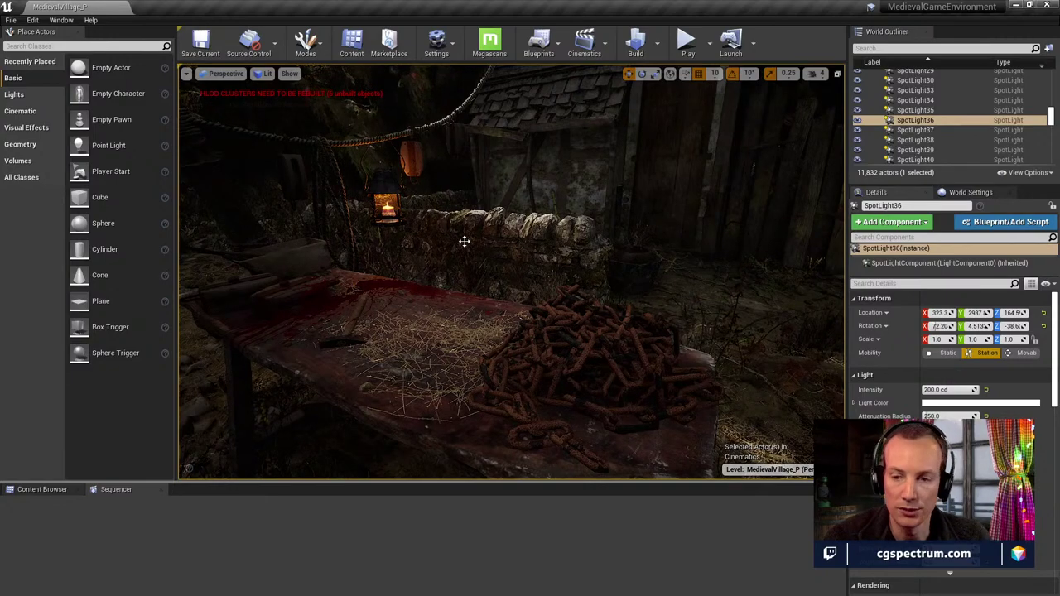
Inspect the small hut, its stone wall and the fenced path leading up to the hilltop cottage
key(s)
right_drag(464, 242, 546, 173)
key(w)
key(e)
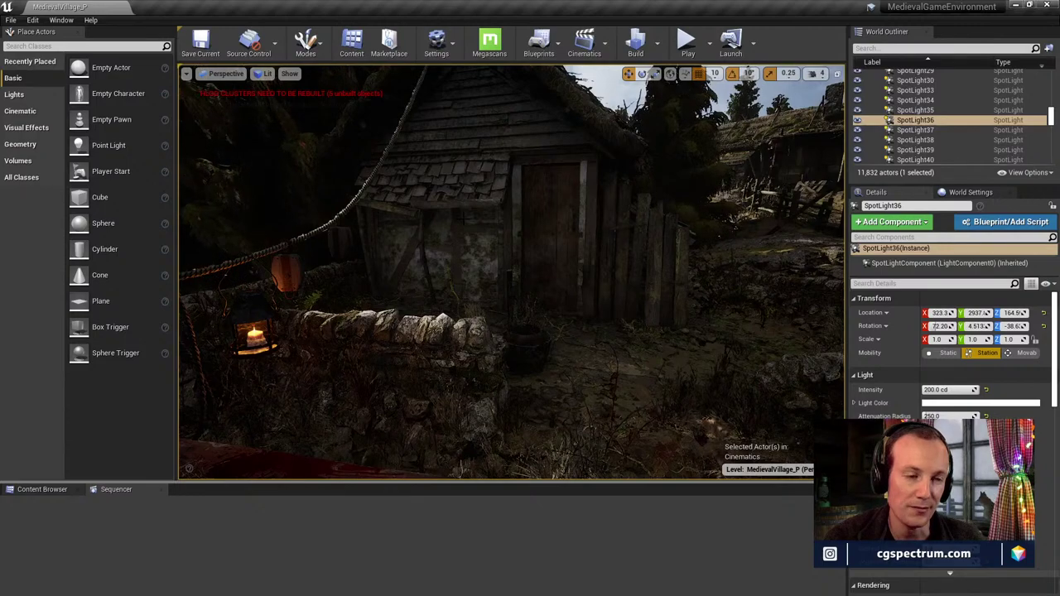
right_drag(464, 218, 593, 241)
key(e)
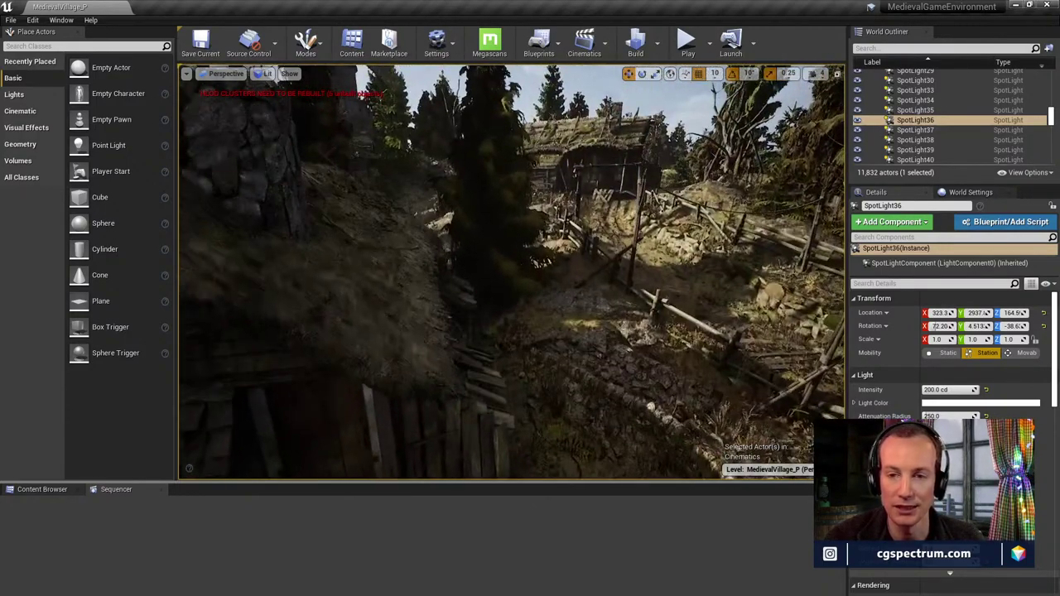
mouse_move(481, 231)
right_down()
mouse_move(530, 274)
mouse_move(534, 215)
mouse_move(643, 240)
mouse_move(579, 249)
mouse_move(464, 223)
right_up()
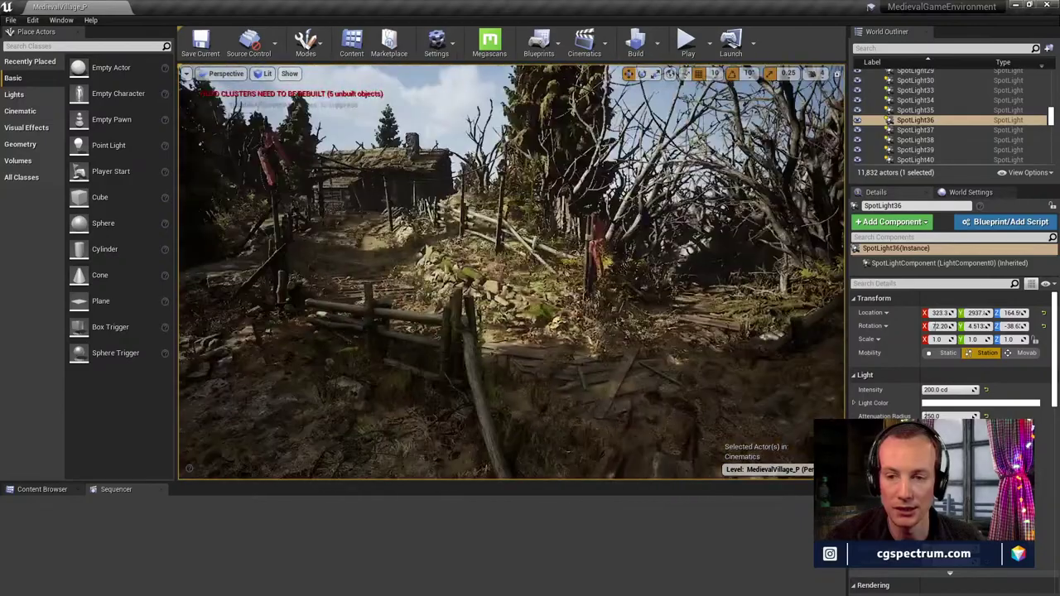
right_drag(540, 186, 485, 231)
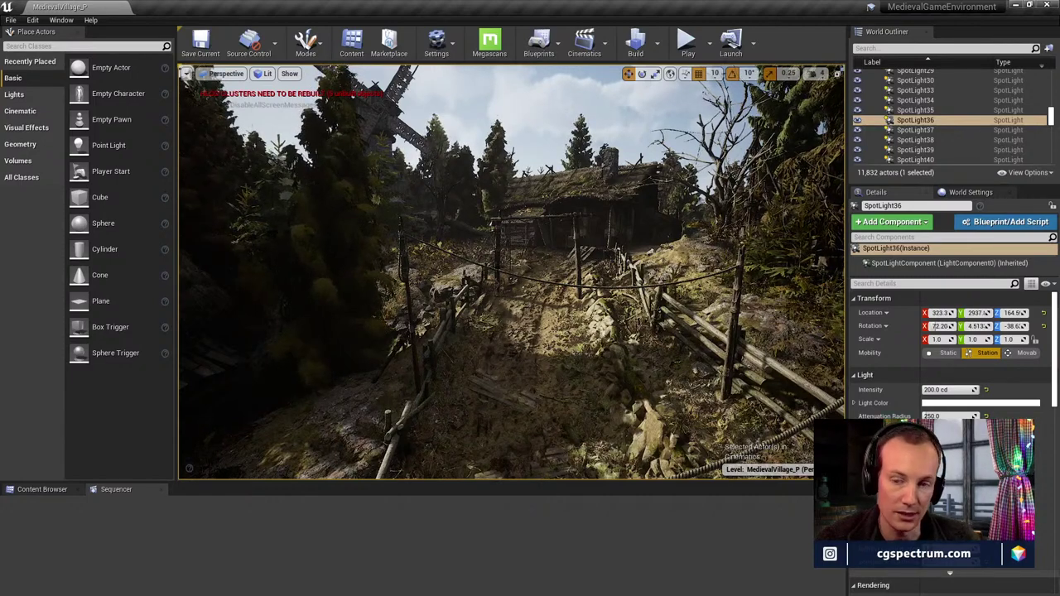
Fly up the path to examine the hilltop cottage's porch and the windmill beyond it
key(w)
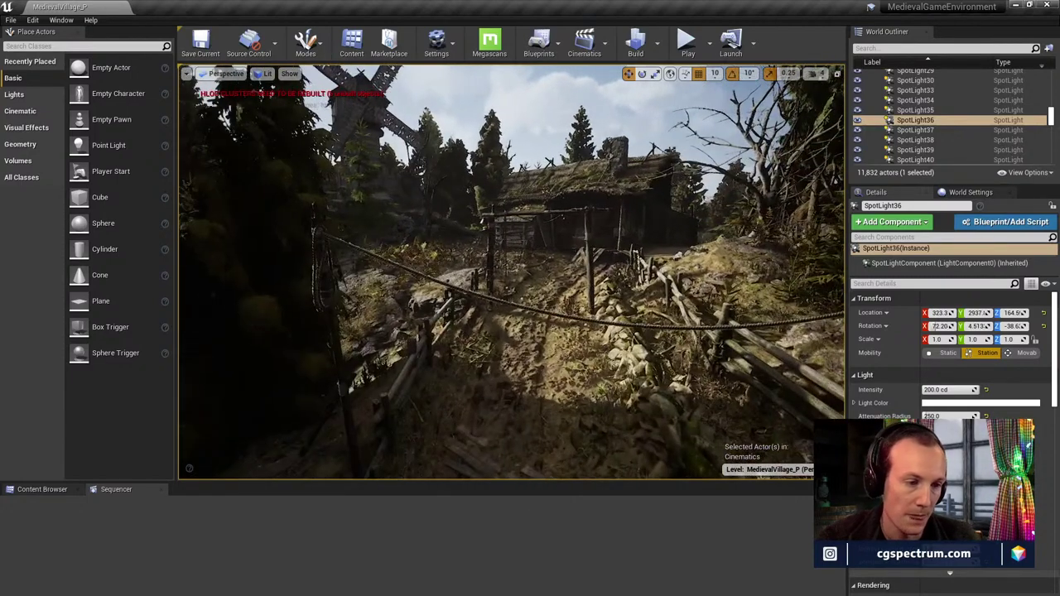
key(w)
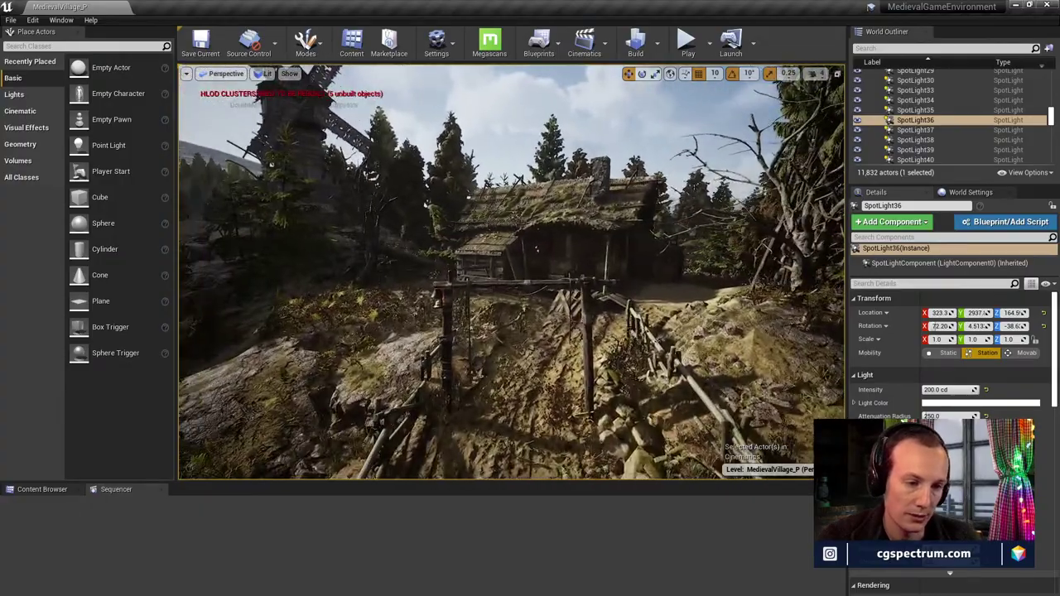
key(w)
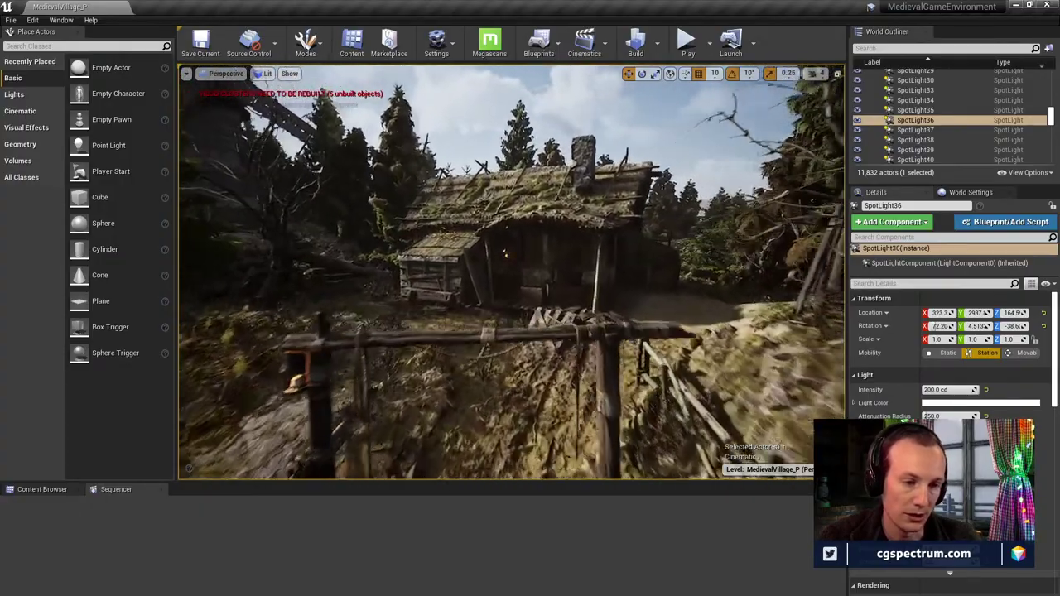
key(w)
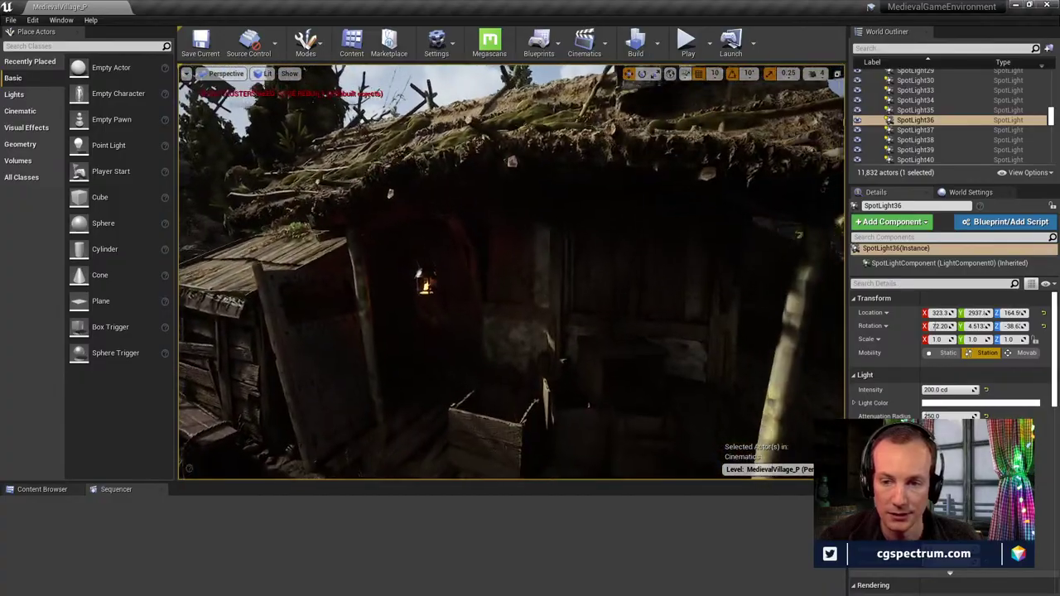
drag(494, 232, 482, 245)
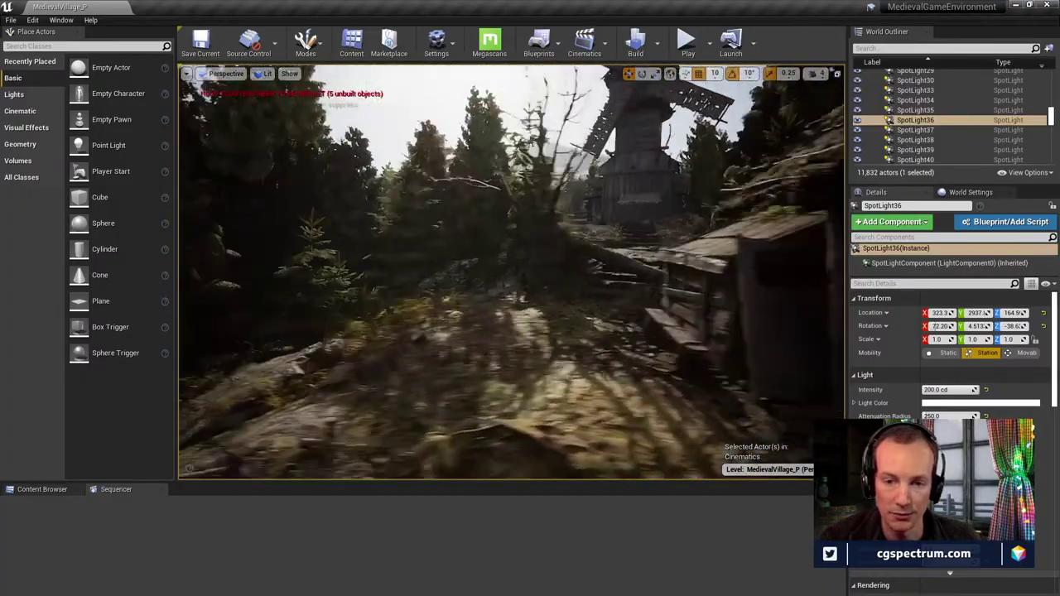
right_drag(512, 271, 332, 272)
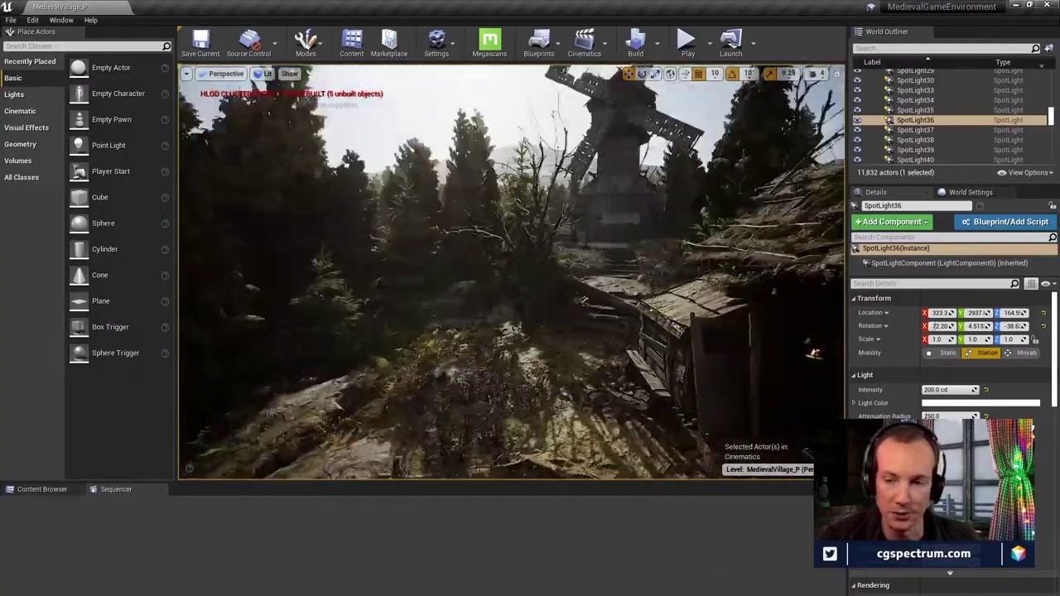
Examine the cottage's thatched roof, moss patches and stone chimney up close
right_drag(512, 272, 696, 282)
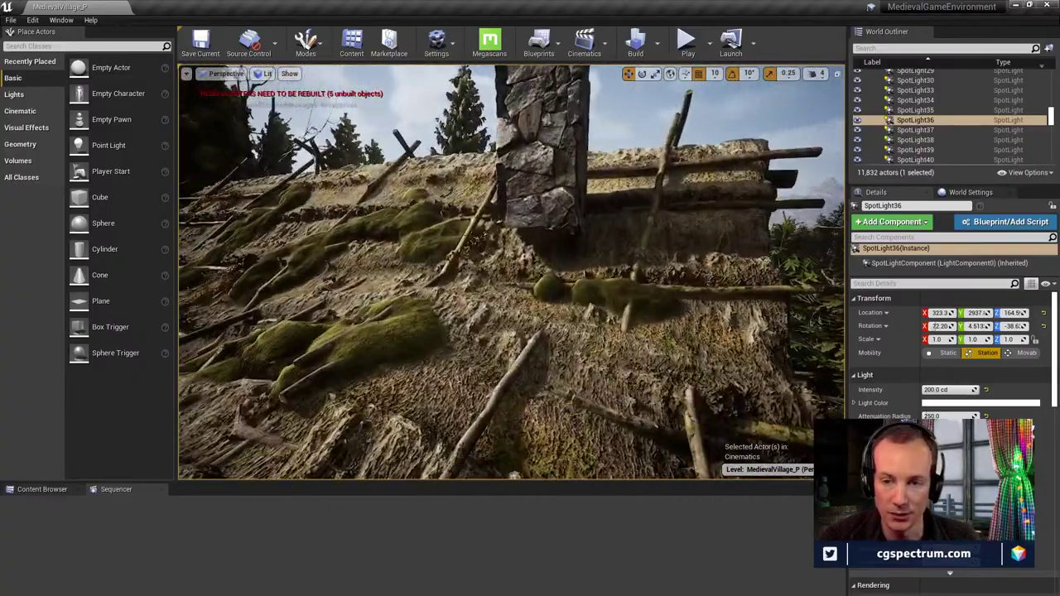
right_drag(512, 272, 527, 276)
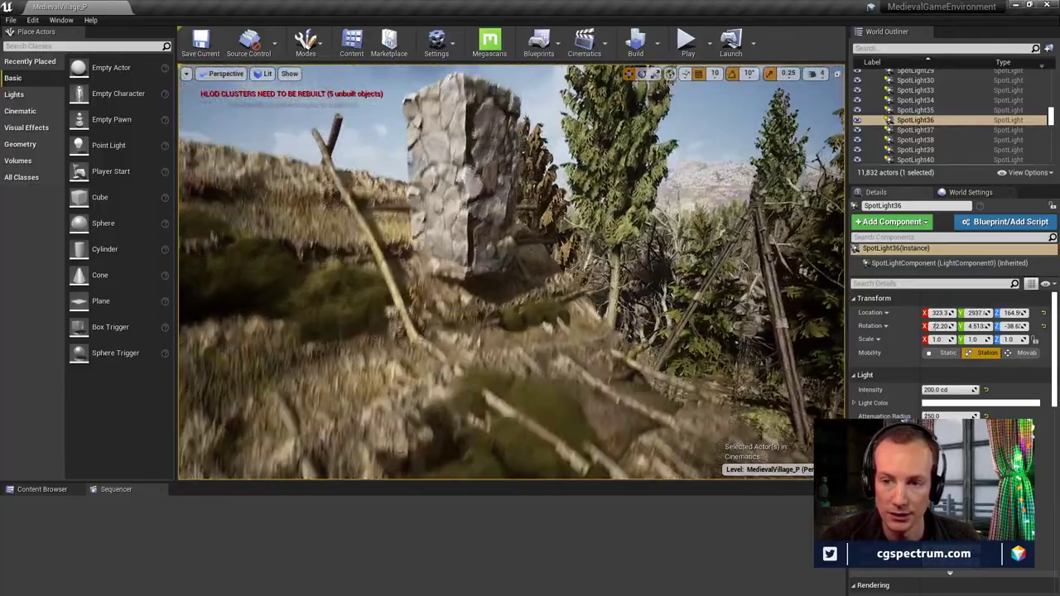
right_drag(512, 271, 484, 330)
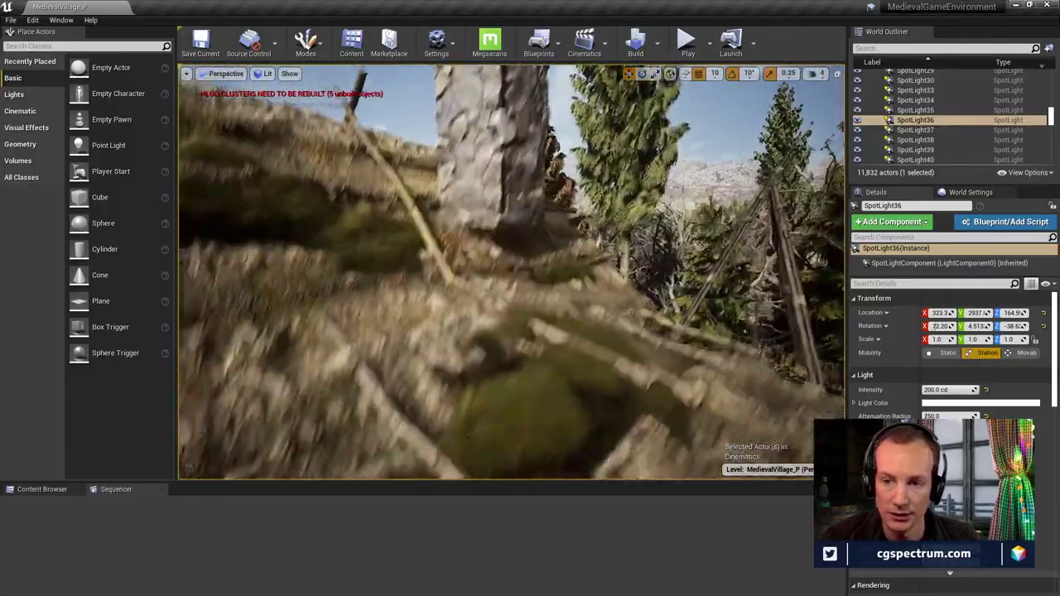
drag(500, 264, 504, 267)
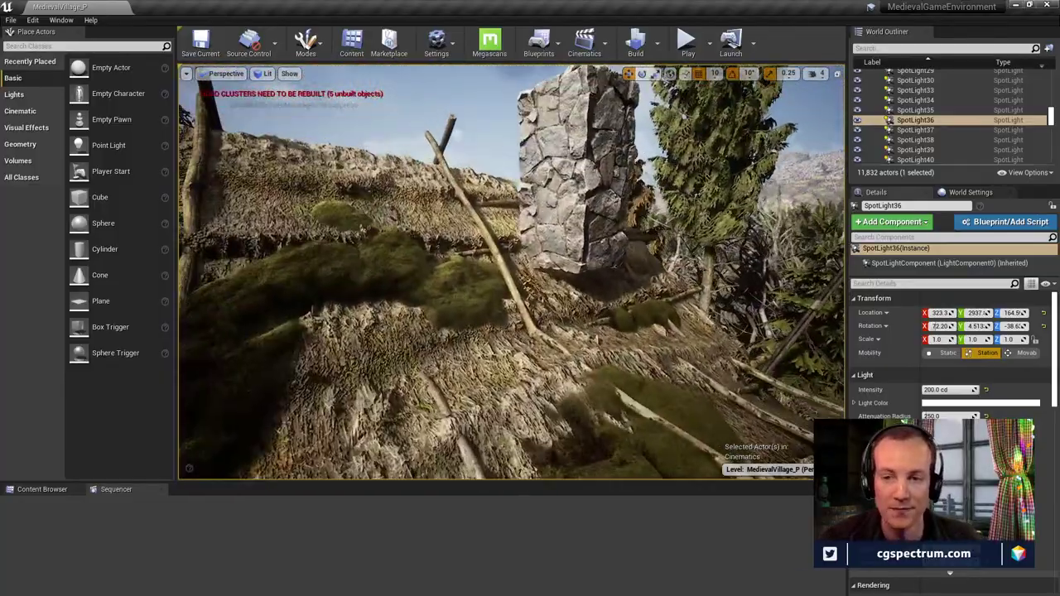
drag(543, 323, 522, 381)
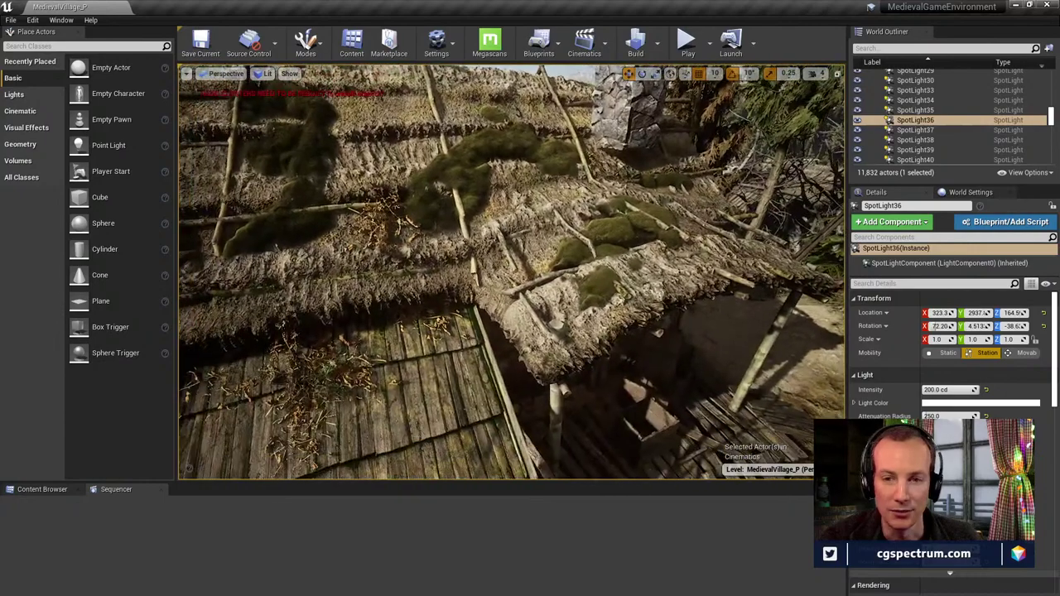
Examine the cottage's thatched roof around the moss patches and the overhang above the porch
right_drag(512, 272, 473, 226)
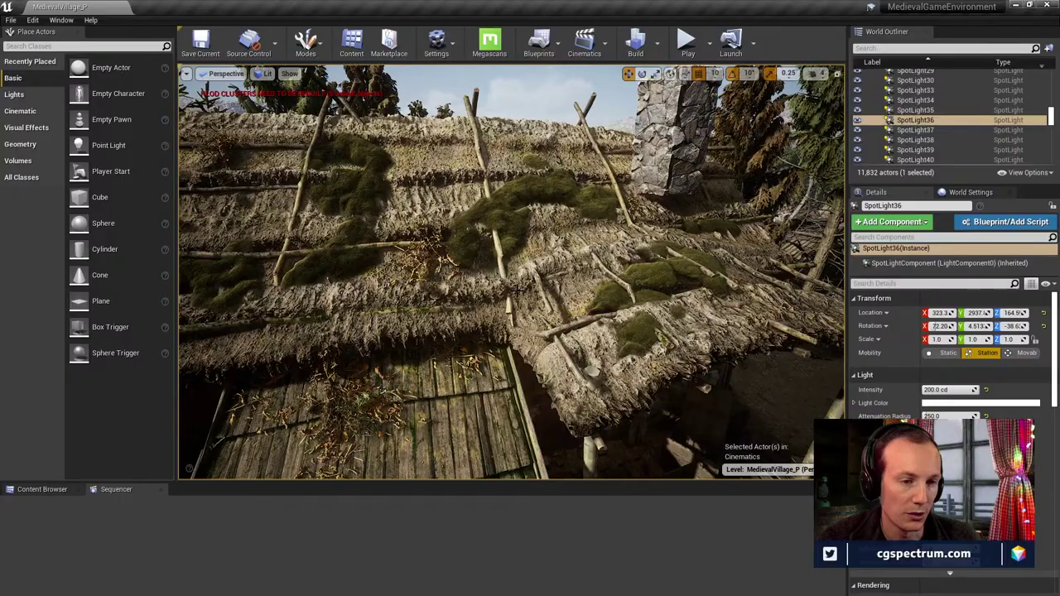
right_drag(518, 290, 447, 369)
key(w)
right_drag(497, 315, 473, 312)
key(s)
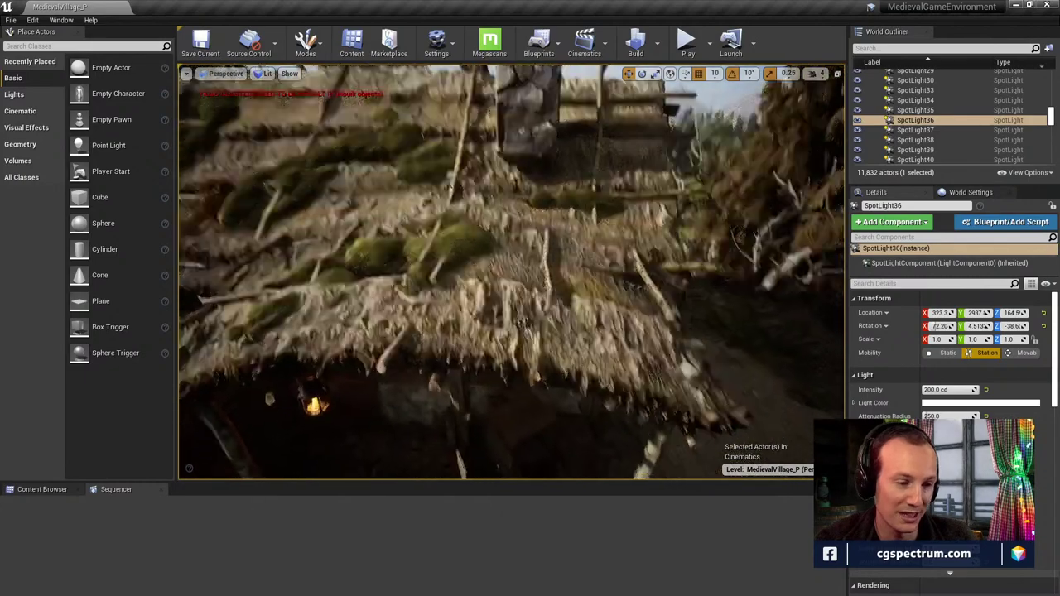
right_drag(522, 323, 421, 344)
Select a wooden pole on the cottage roof and the main thatched roof mesh, and inspect the roof ridge
click(492, 176)
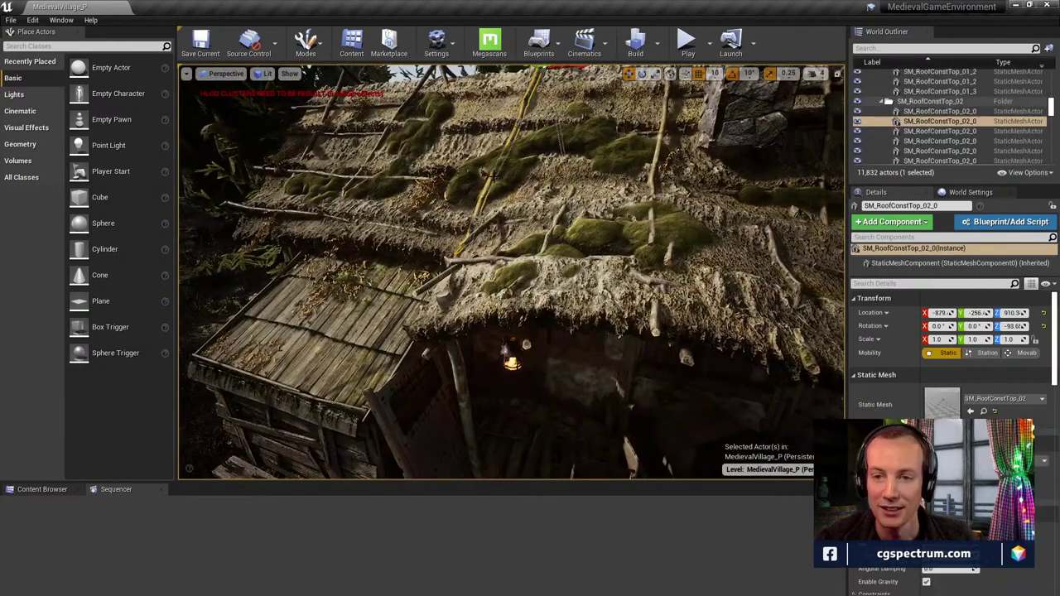
click(534, 189)
right_drag(535, 189, 464, 228)
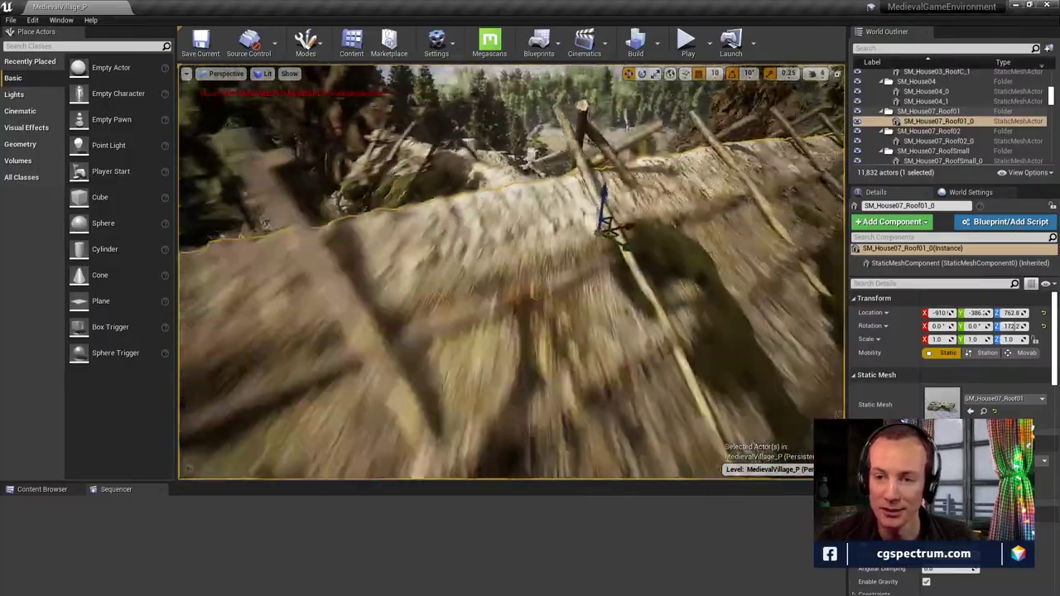
right_drag(595, 196, 585, 204)
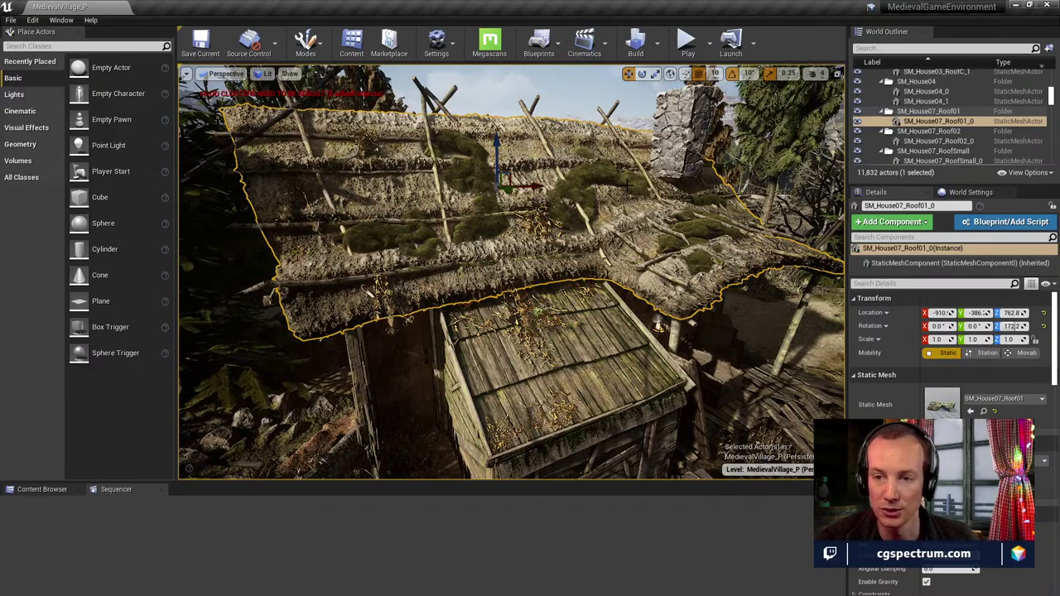
Inspect the plank-roofed lean-to and compare the selected thatch with its moss and straw patches from several angles
right_drag(617, 230, 609, 356)
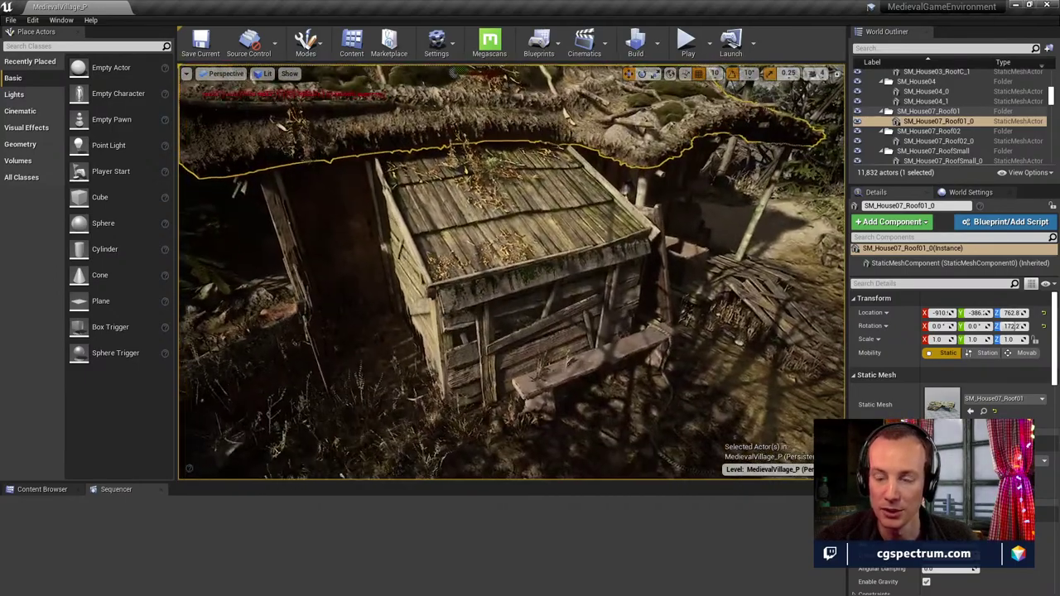
right_drag(627, 188, 627, 187)
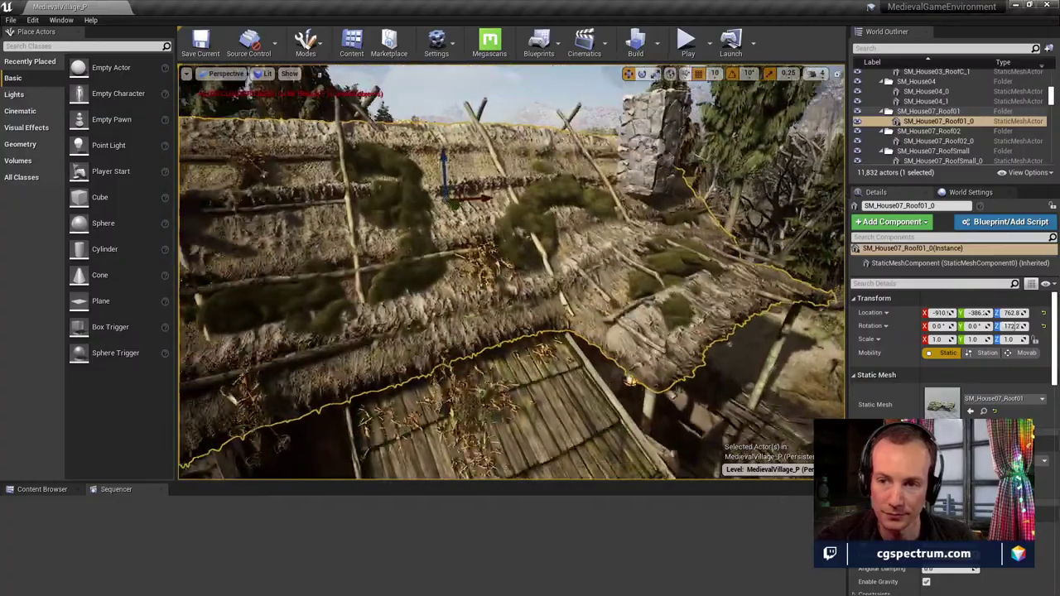
right_drag(565, 374, 565, 375)
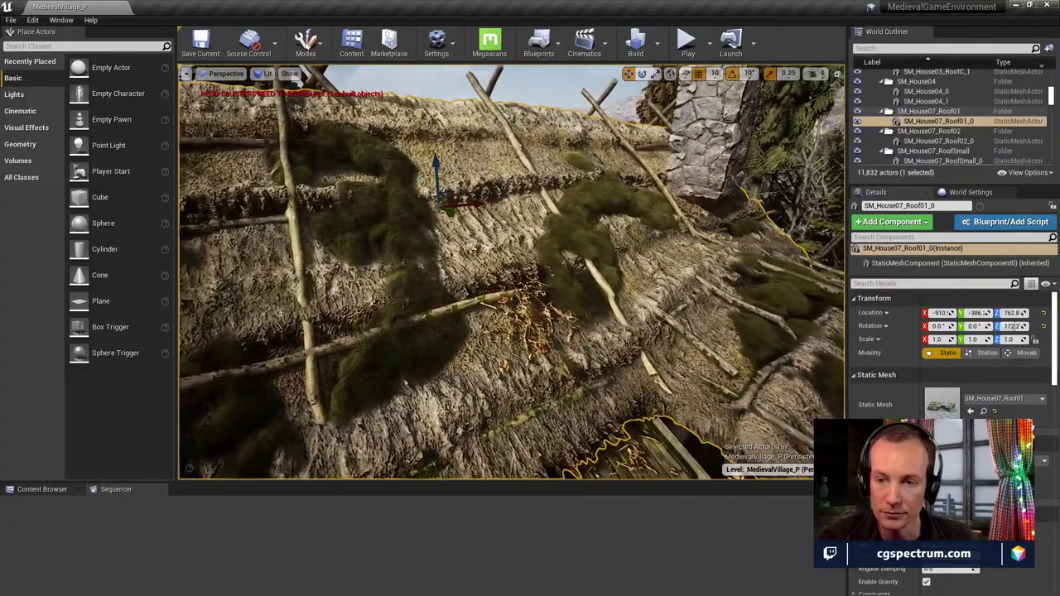
click(432, 282)
click(565, 370)
scroll(633, 312, down, 3)
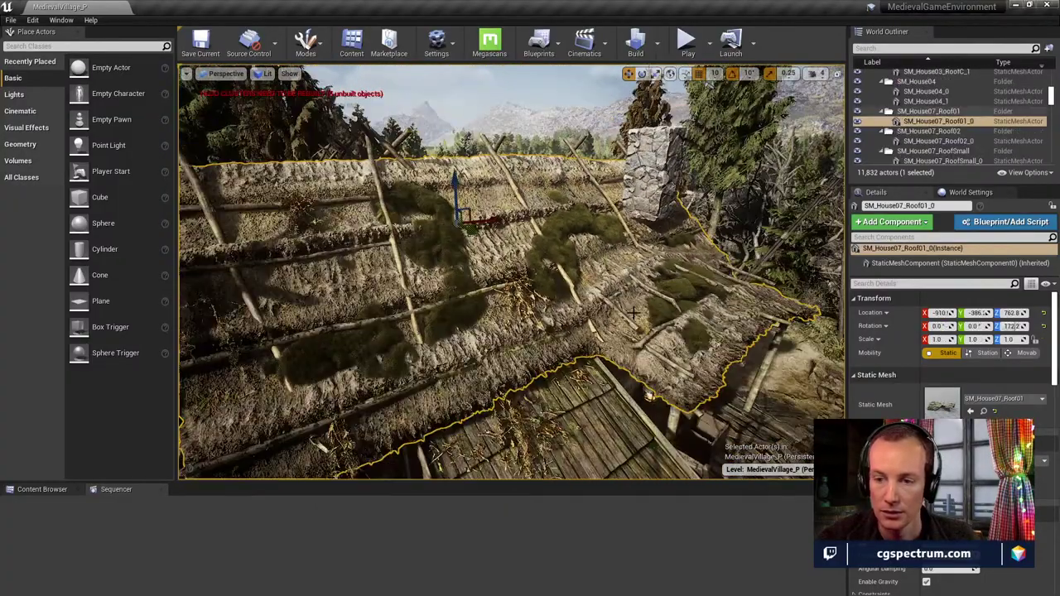
right_drag(633, 313, 633, 313)
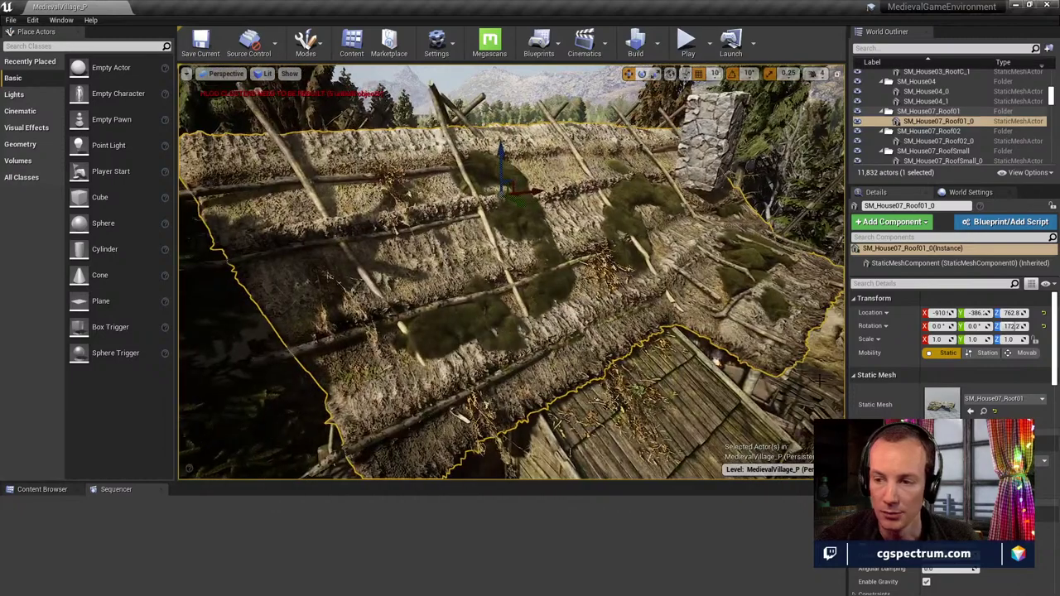
Shift the upper moss cluster on the thatched roof 10 units along Y and examine how its edges blend into the straw
click(535, 223)
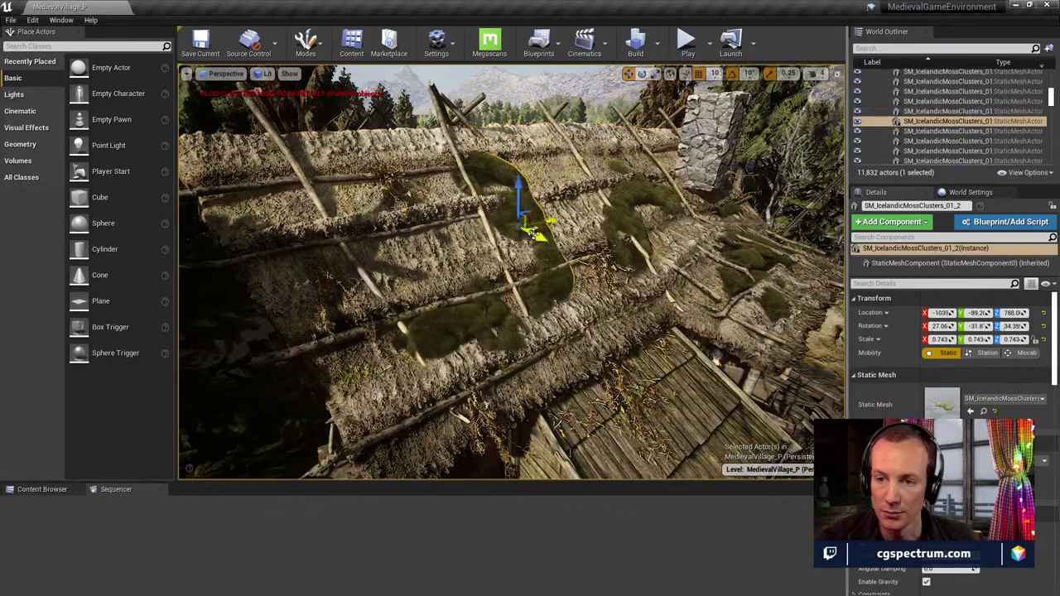
drag(576, 252, 541, 245)
right_drag(654, 284, 541, 245)
key(w)
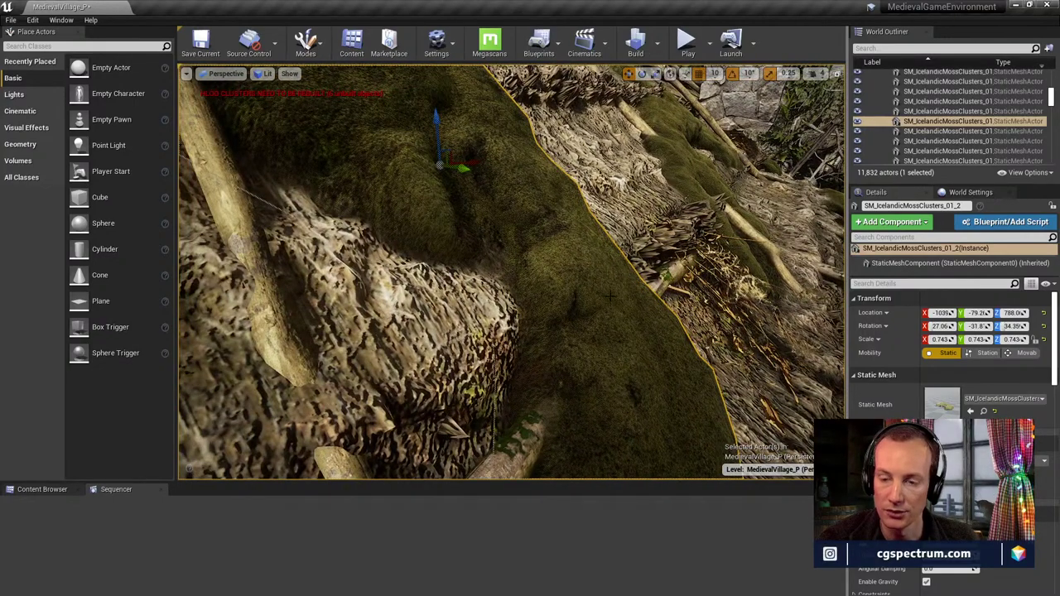
right_drag(513, 287, 513, 287)
right_drag(577, 186, 577, 186)
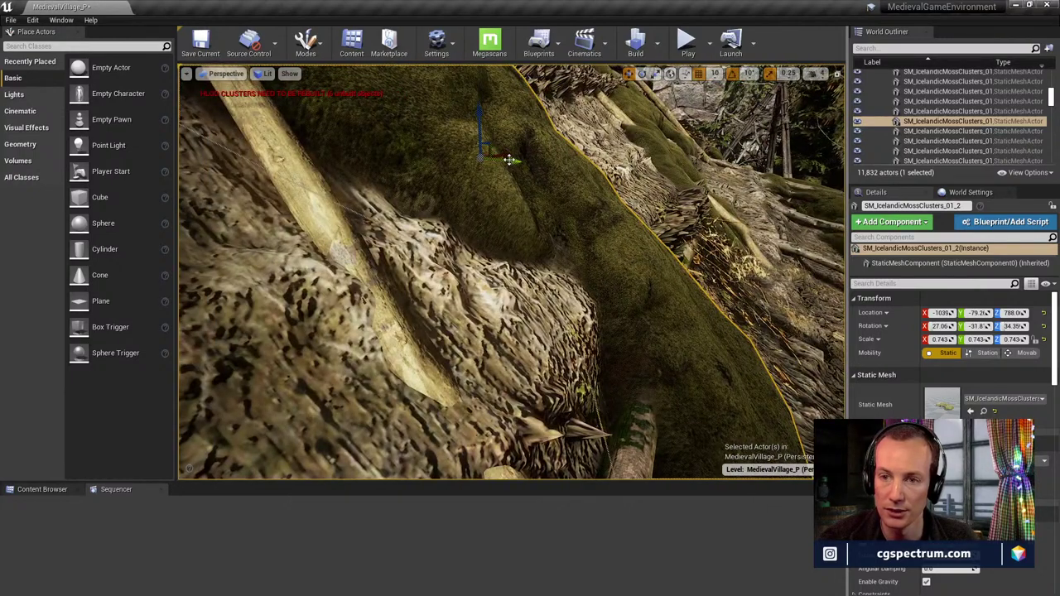
mouse_move(509, 161)
mouse_down()
mouse_move(468, 168)
mouse_move(507, 170)
mouse_up()
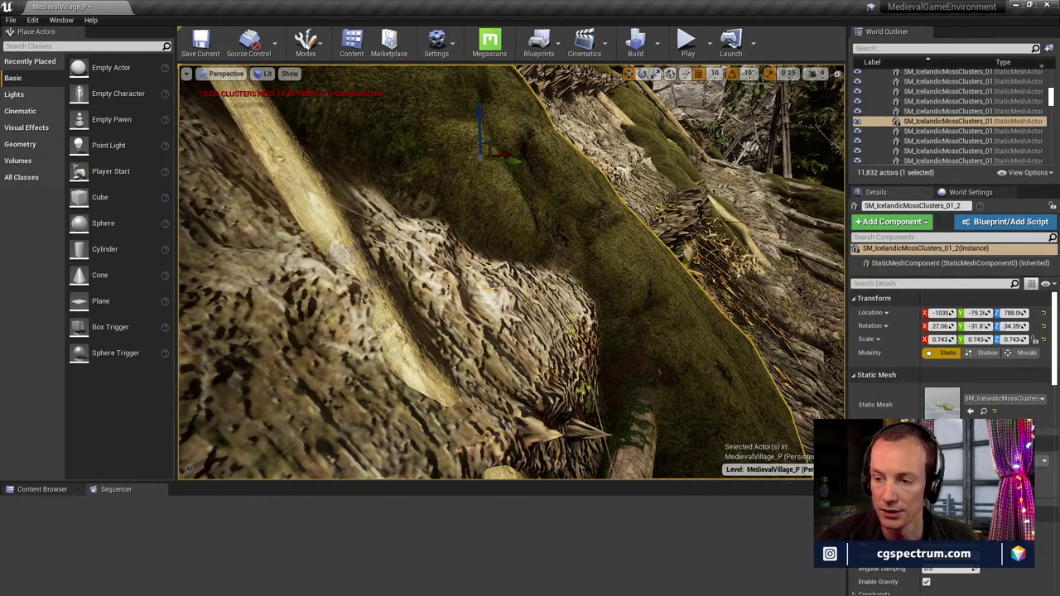
Locate the moss mesh's asset folder, open its material instance MI_MossStandard and open the parent material M_StandardMaster
click(984, 474)
double_click(256, 554)
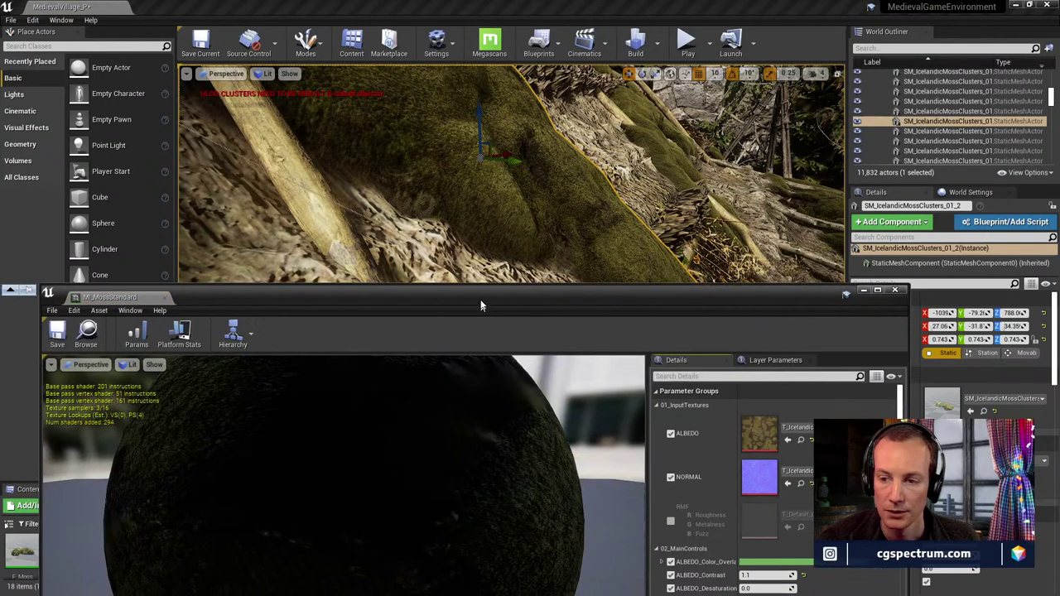
drag(480, 306, 504, 110)
scroll(823, 284, down, 15)
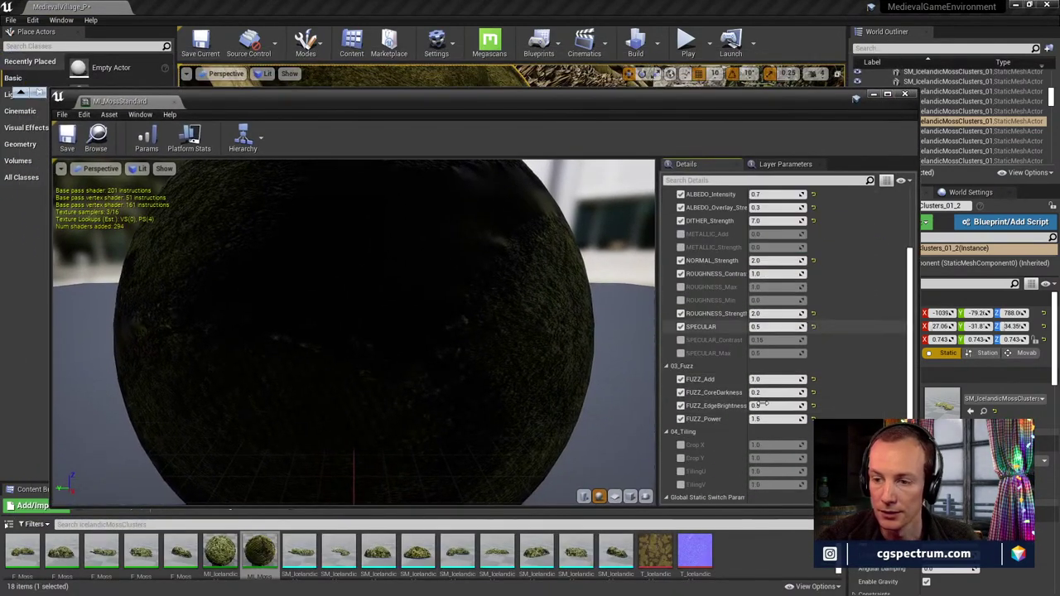
double_click(770, 383)
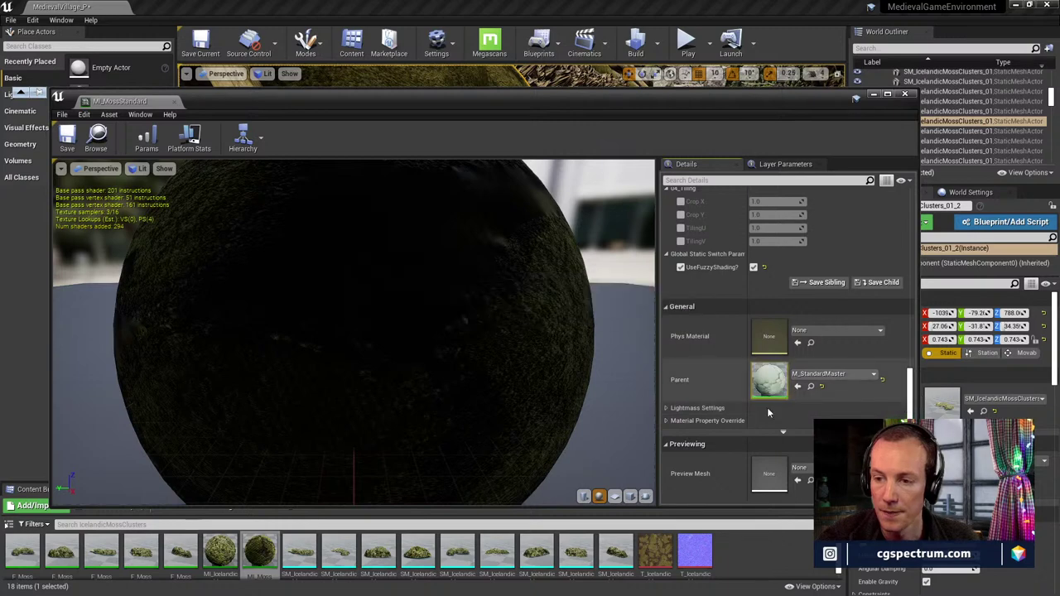
Examine the DITHER BLEND nodes feeding Pixel Depth Offset in M_StandardMaster, and close the material without applying changes
right_drag(509, 306, 592, 149)
right_drag(591, 312, 571, 269)
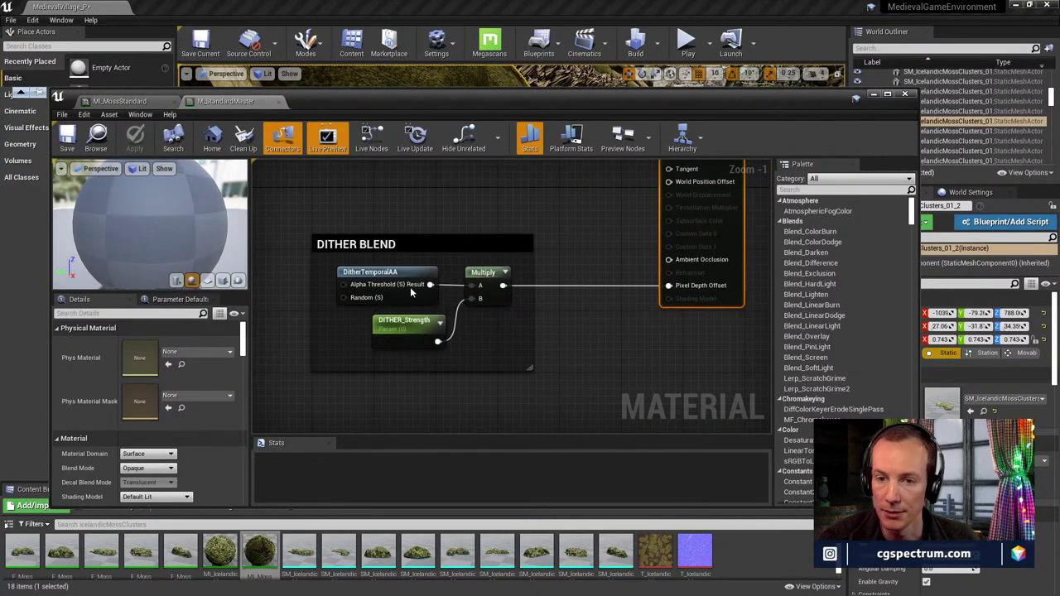
drag(290, 222, 569, 398)
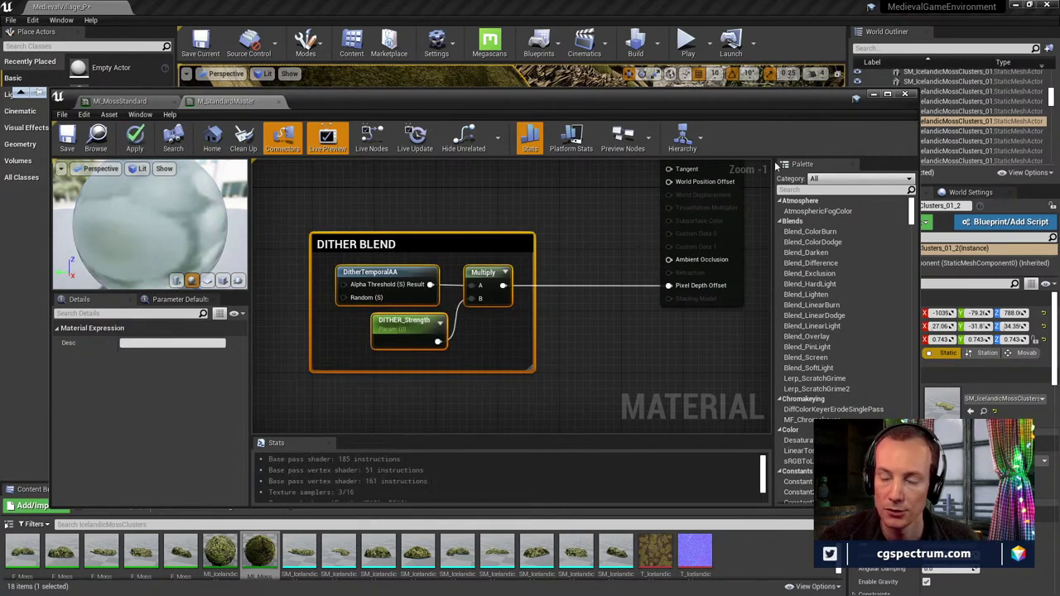
click(906, 95)
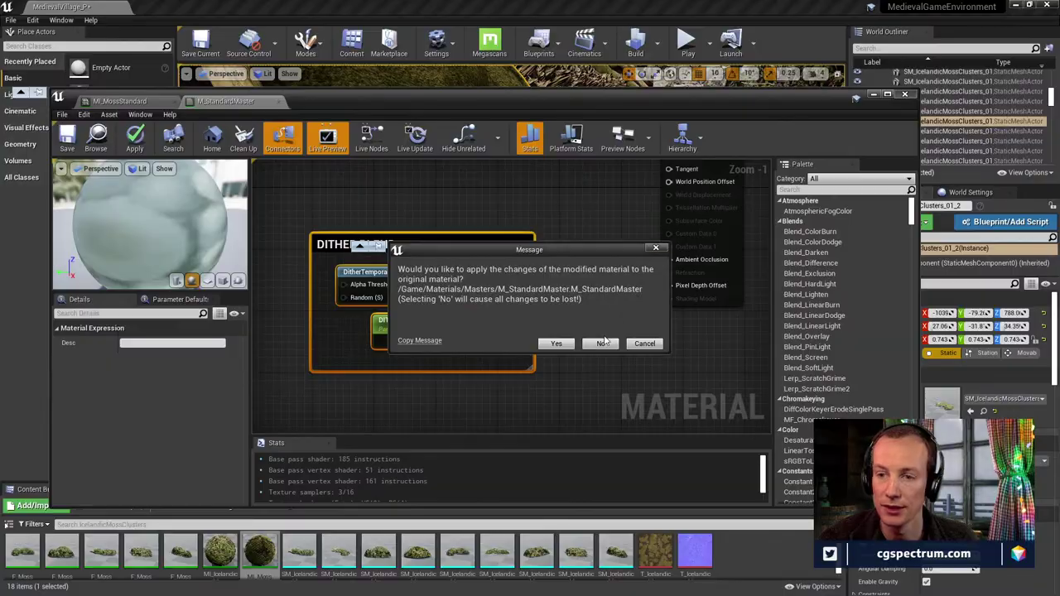
click(603, 343)
Select the thatched roof and fly past the cottage yard to inspect the stone steps beside the rocks
click(530, 331)
mouse_move(530, 331)
right_down()
mouse_move(513, 323)
mouse_move(479, 332)
mouse_move(488, 356)
mouse_move(514, 340)
mouse_move(505, 328)
mouse_move(464, 335)
right_up()
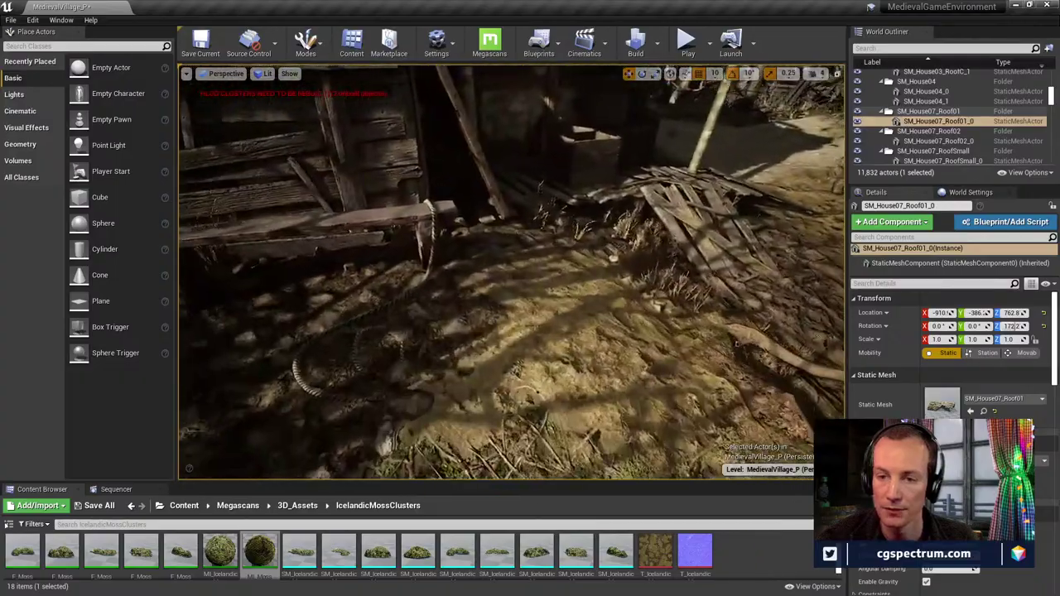
right_drag(473, 291, 405, 277)
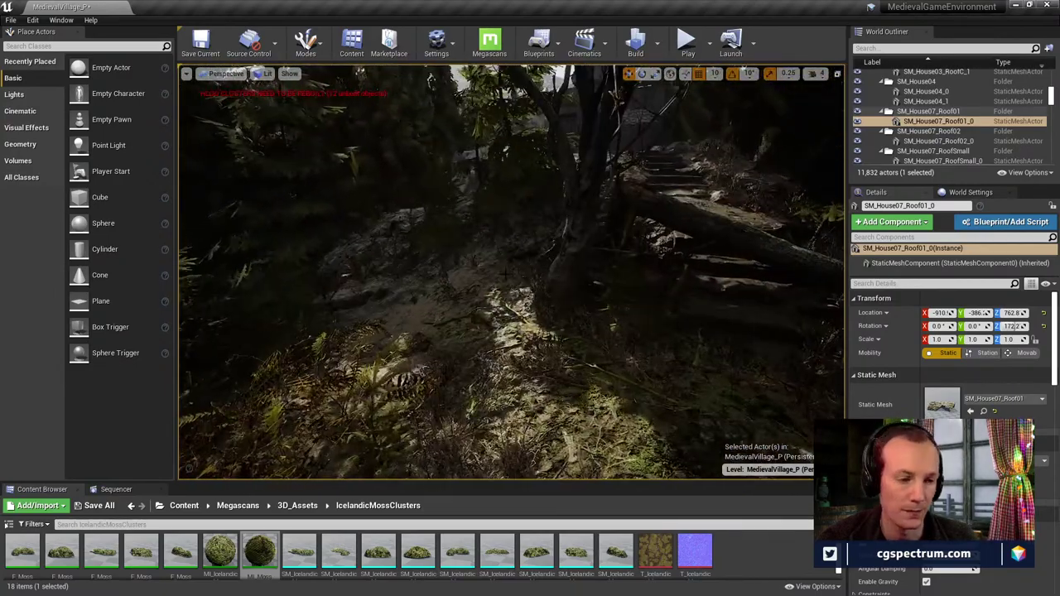
right_drag(505, 274, 394, 248)
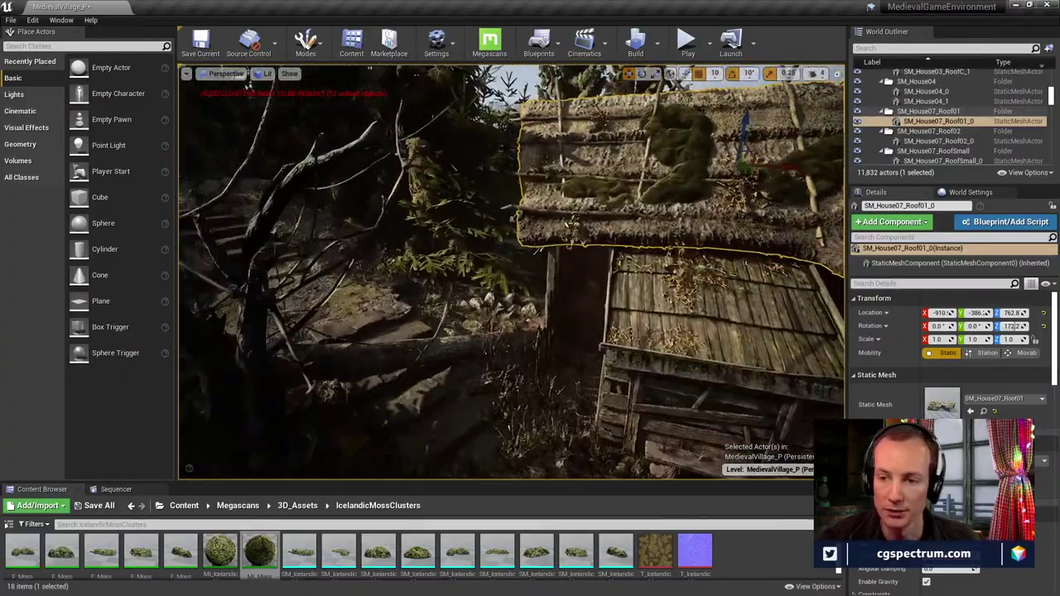
right_drag(395, 248, 398, 252)
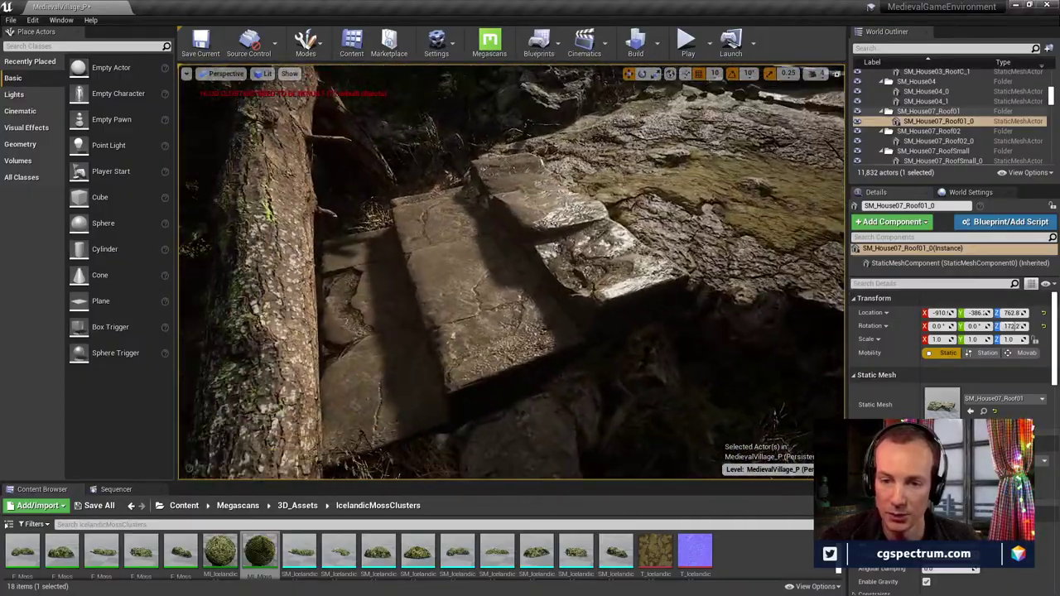
right_drag(511, 272, 577, 206)
right_drag(399, 253, 401, 255)
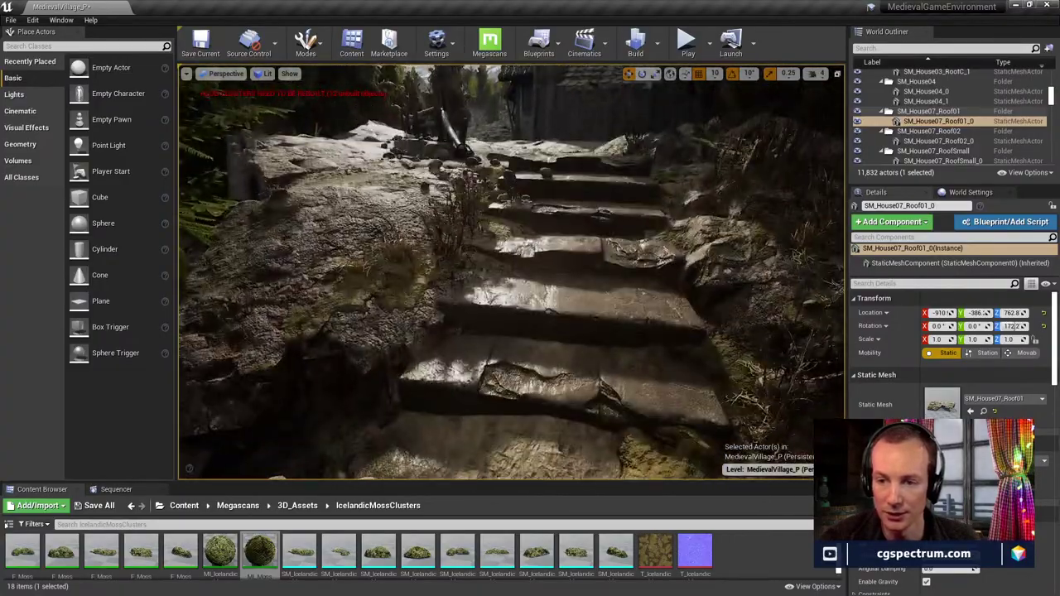
Select two of the damaged castle stair pieces to inspect how the stone steps are assembled
click(494, 354)
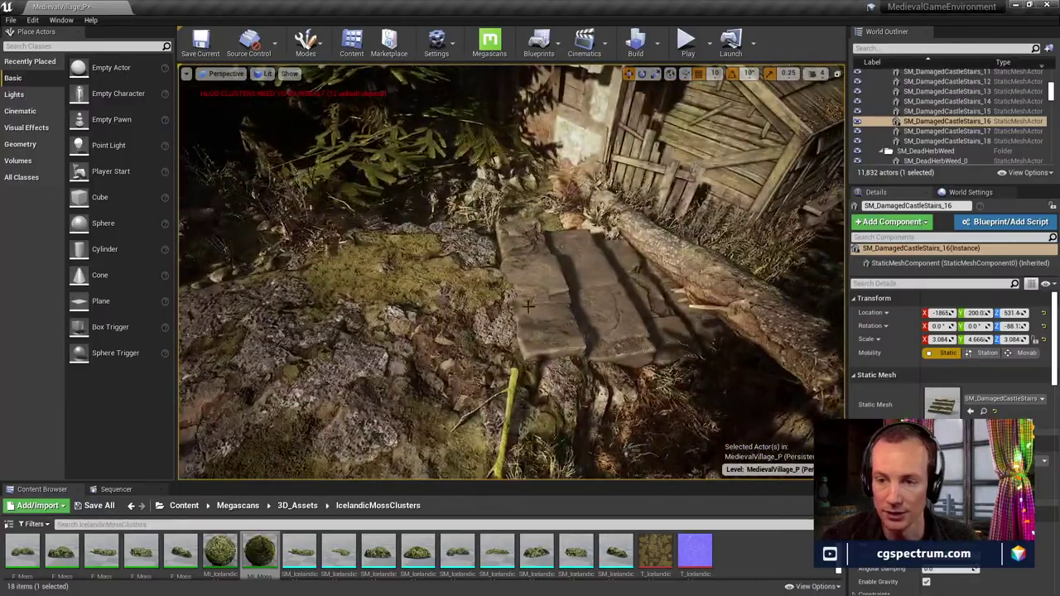
click(536, 339)
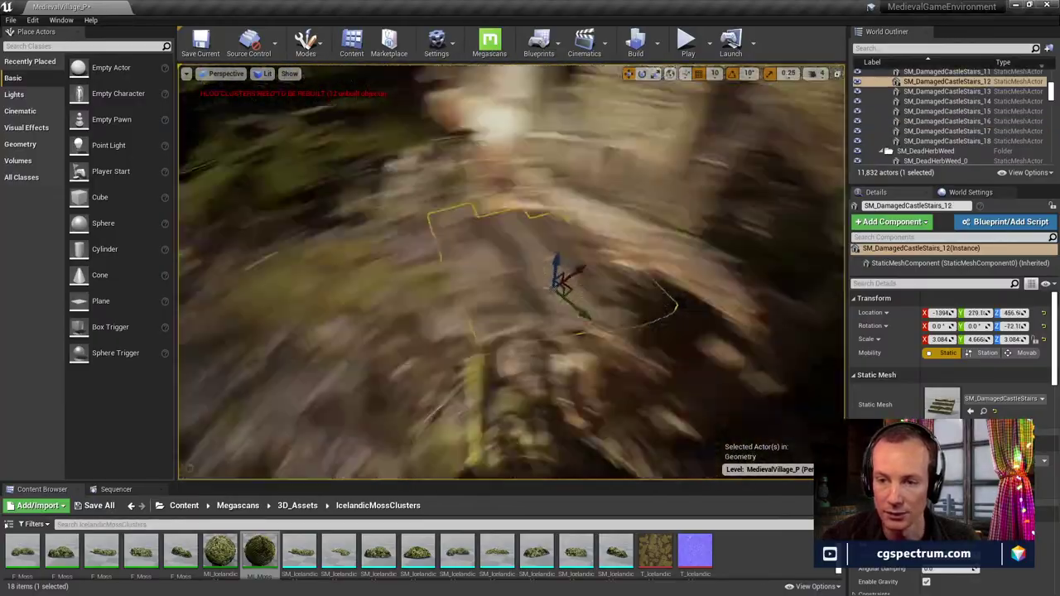
right_drag(550, 318, 550, 318)
Raise the rock terrain piece beside the stone steps by 130 units and undo the move
click(550, 318)
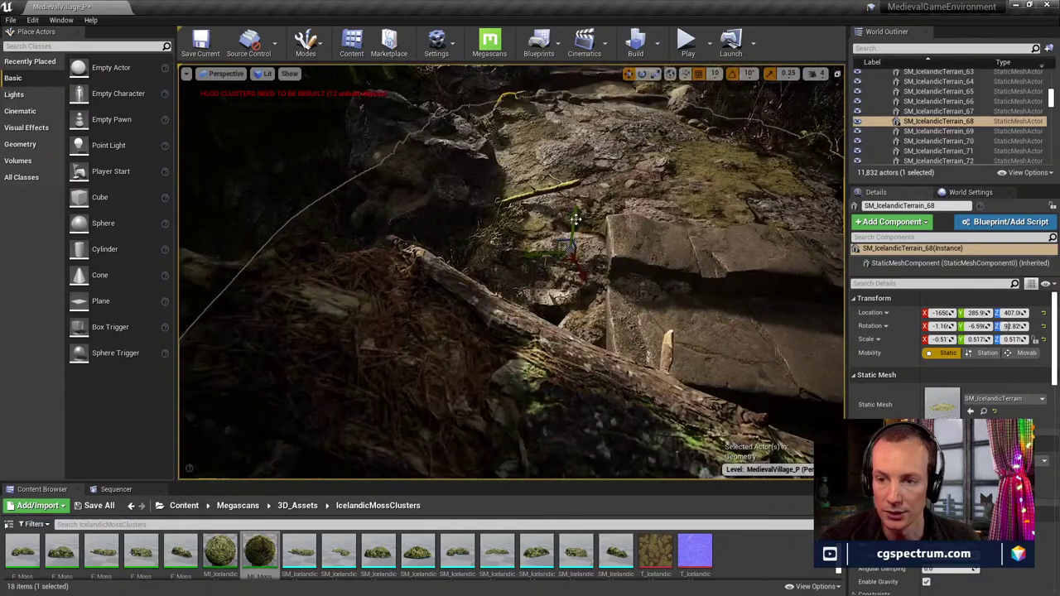
drag(566, 145, 566, 91)
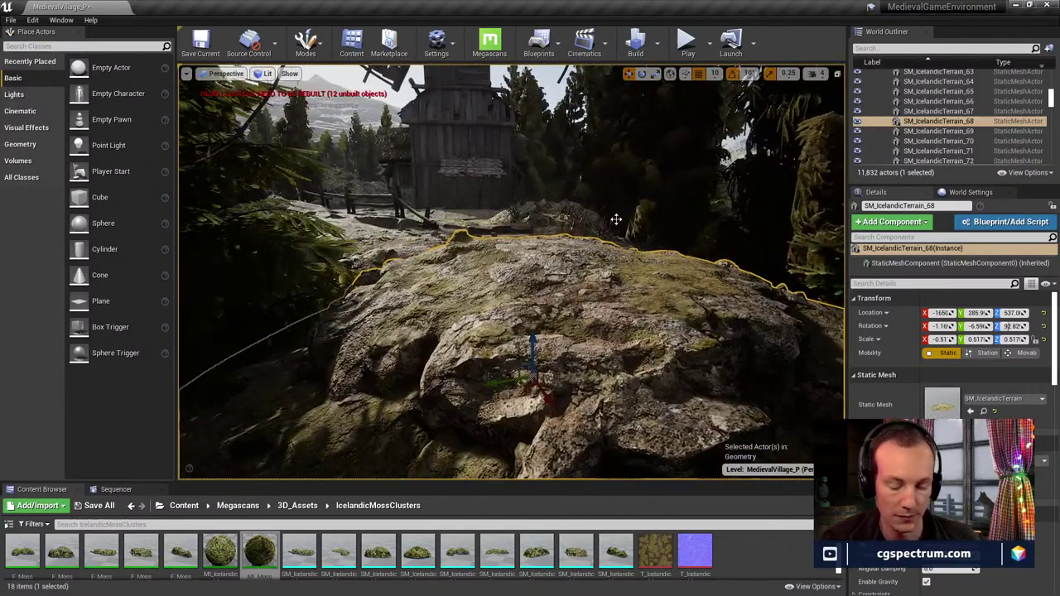
key(ctrl+z)
Survey the stone steps and rocky ground leading to the windmill, selecting the distant smoke emitter beyond the fence
right_drag(617, 220, 616, 220)
click(431, 290)
right_drag(430, 290, 431, 215)
click(430, 290)
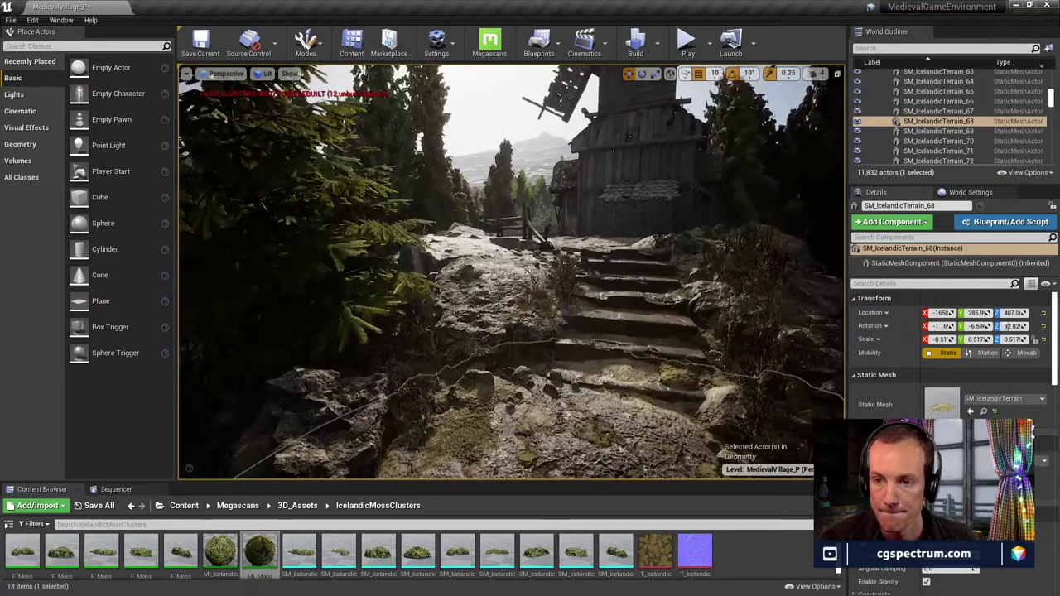
click(557, 273)
click(483, 229)
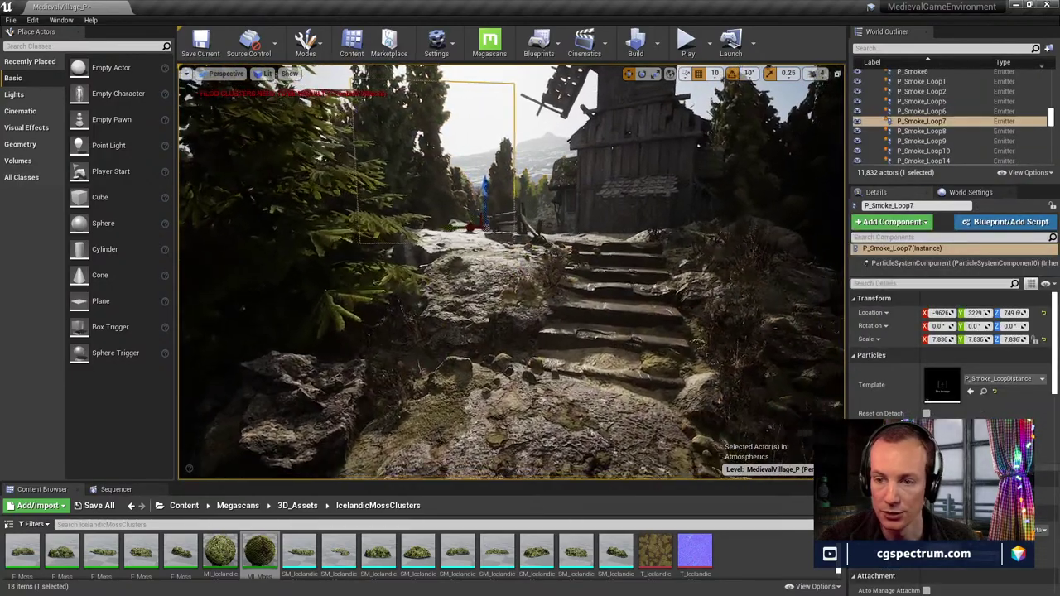
scroll(467, 205, up, 2)
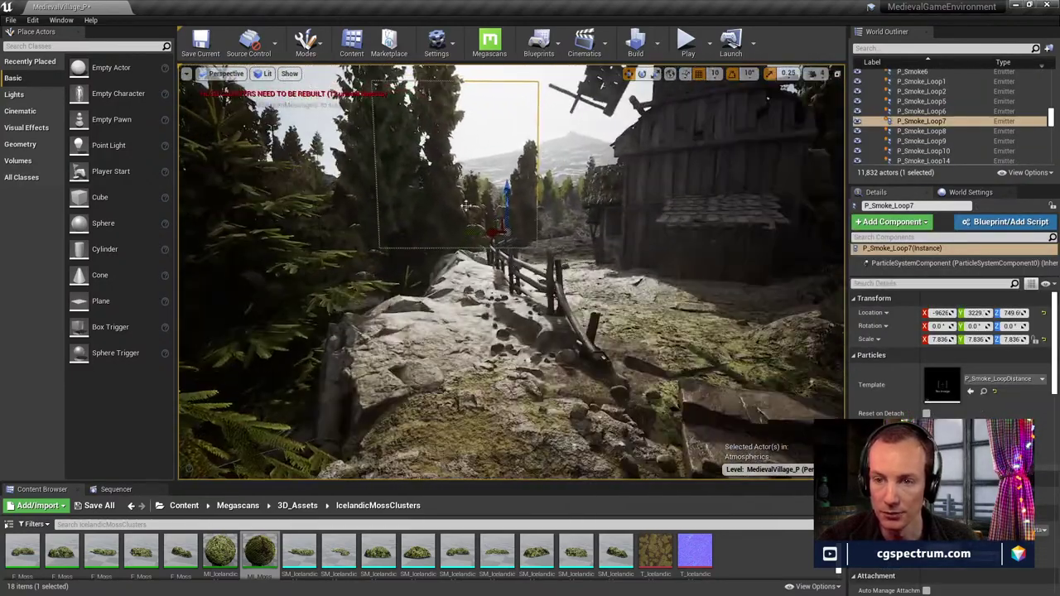
Inspect the windmill up close, selecting its upper board wall and its shingled wings
click(580, 204)
right_drag(580, 204, 671, 286)
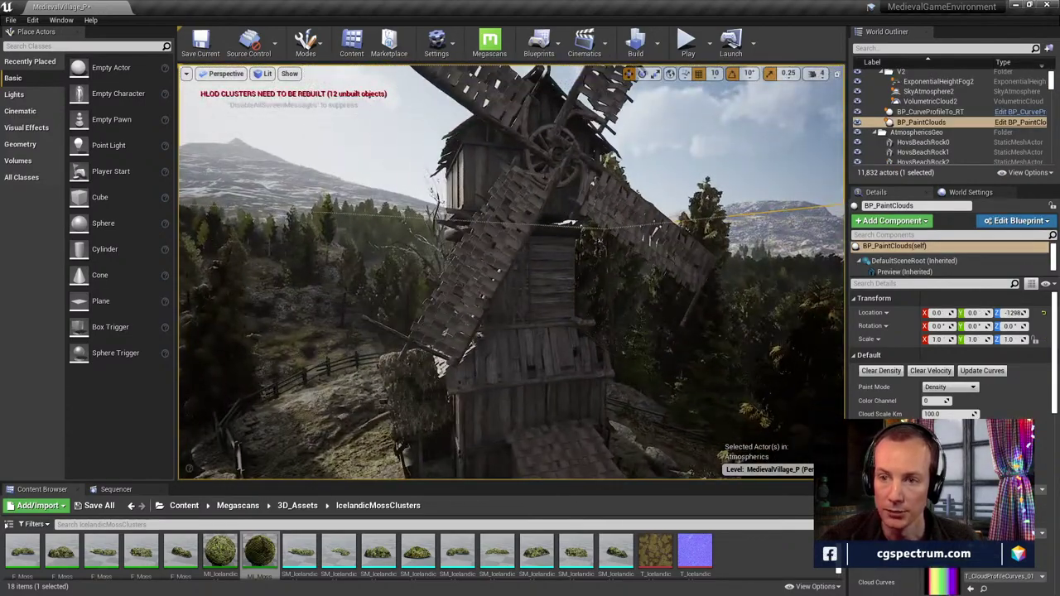
click(579, 204)
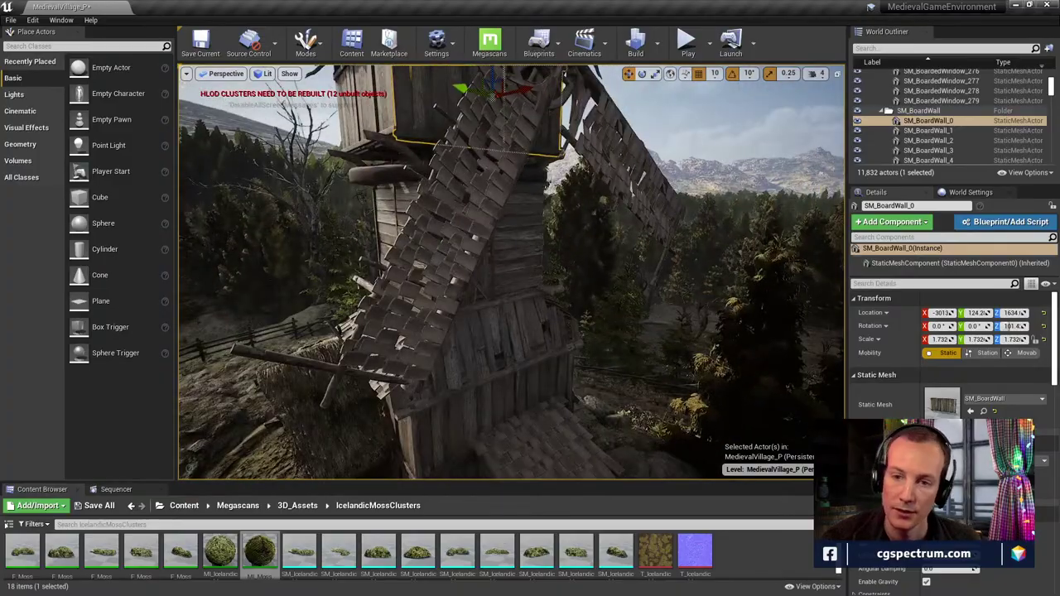
click(424, 250)
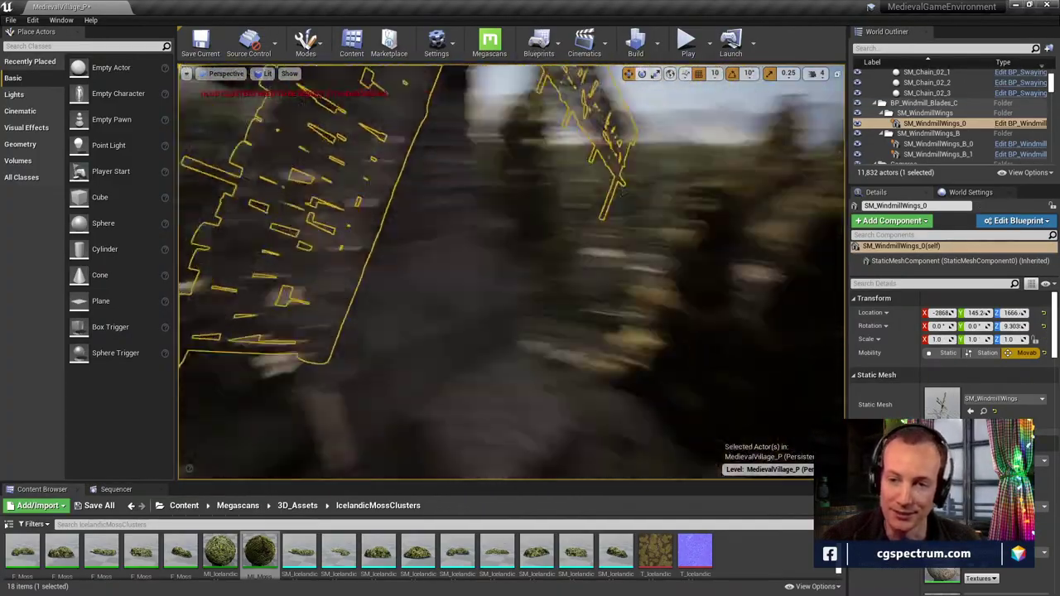
Inspect the windmill tower up close, selecting the large wooden wheel beneath its upper cabin, and survey the smoky, moss-covered rocks
right_drag(580, 286, 480, 250)
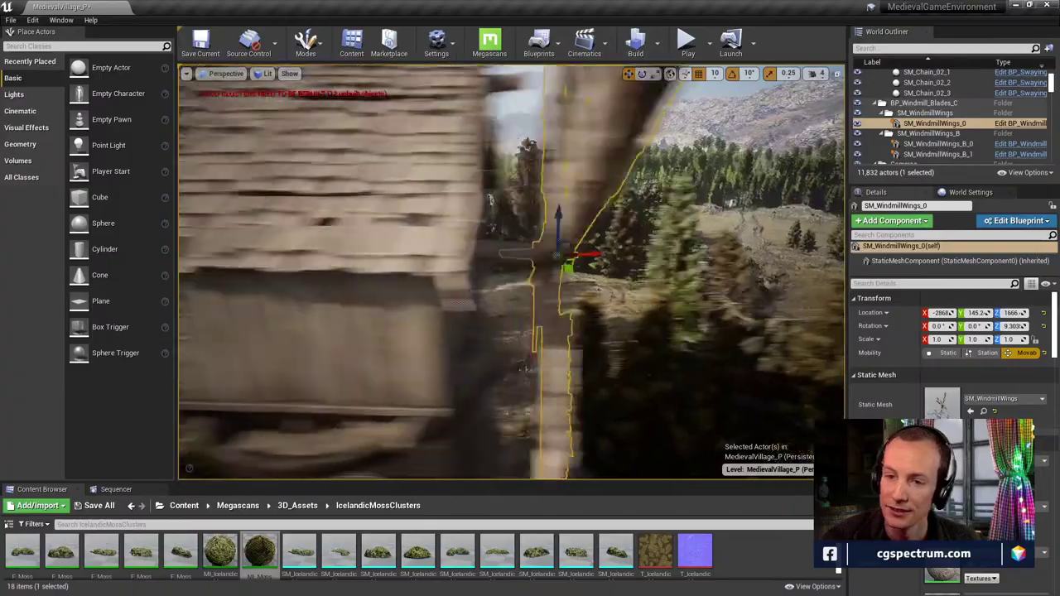
right_drag(557, 255, 464, 264)
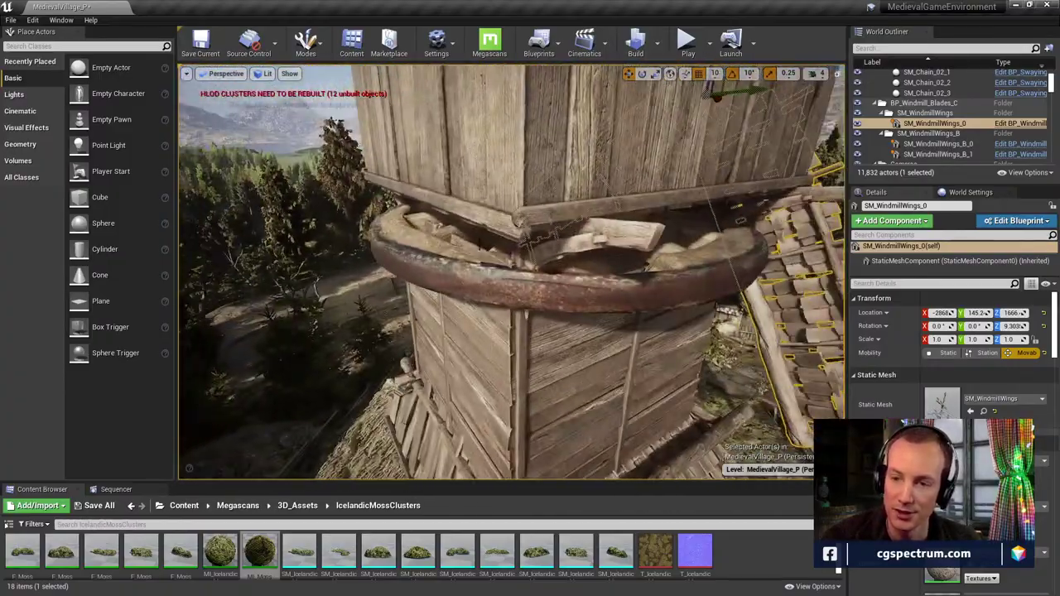
click(480, 247)
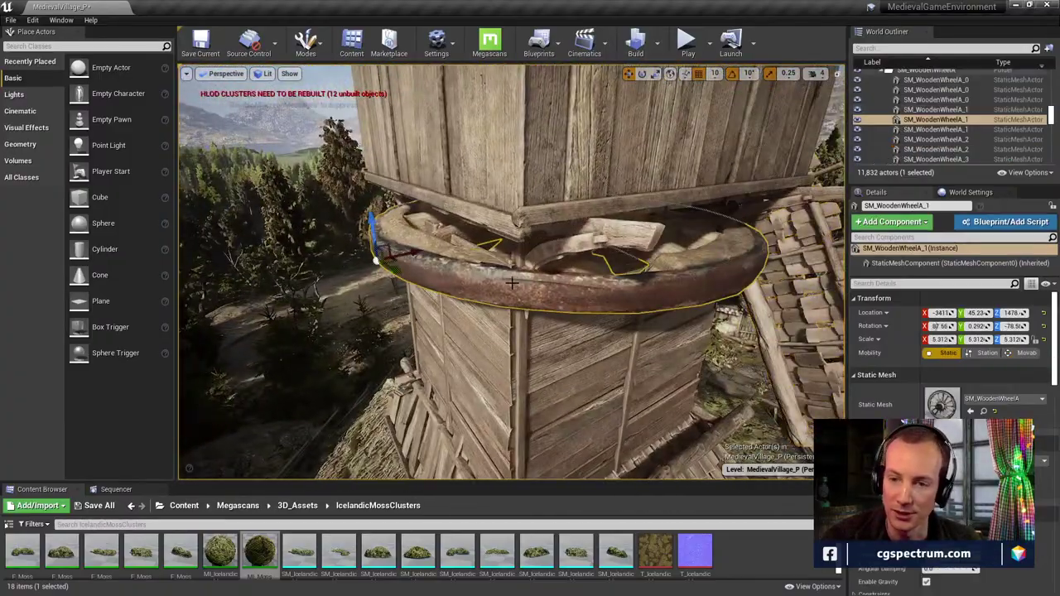
right_drag(480, 247, 398, 207)
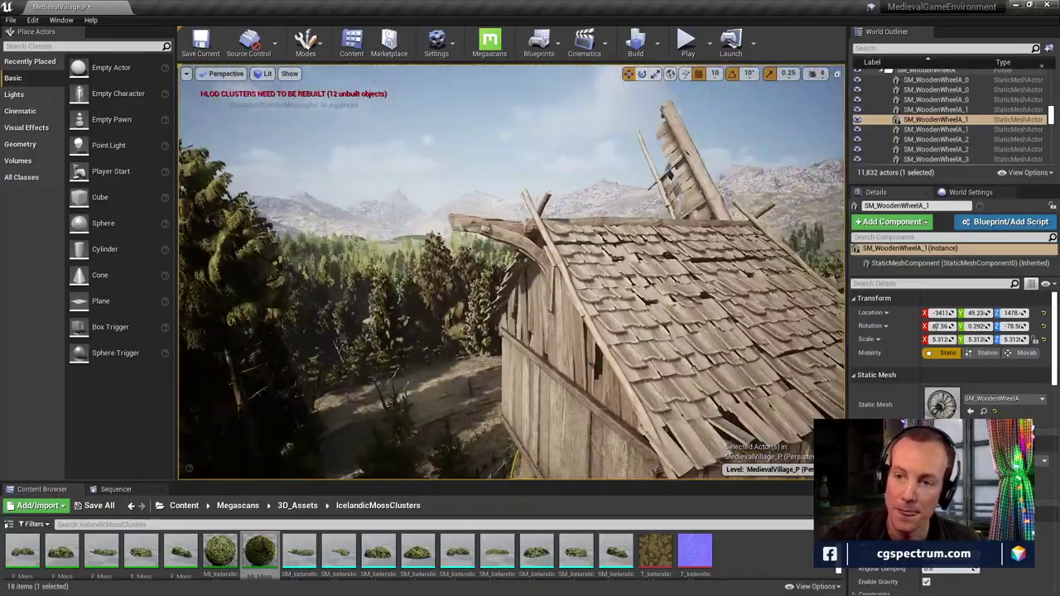
key(q)
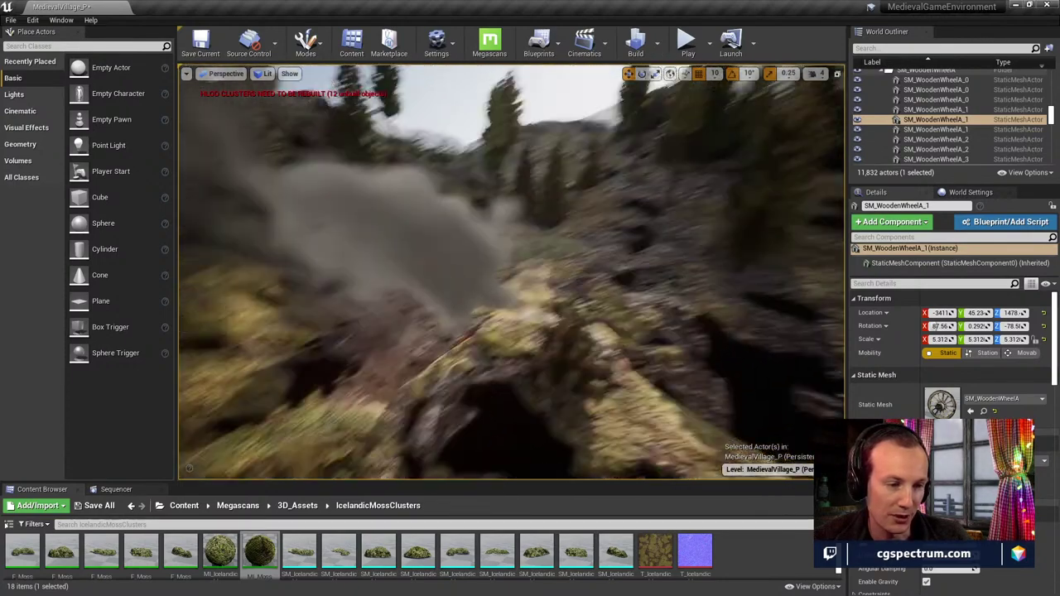
right_drag(511, 272, 464, 228)
right_drag(580, 240, 621, 235)
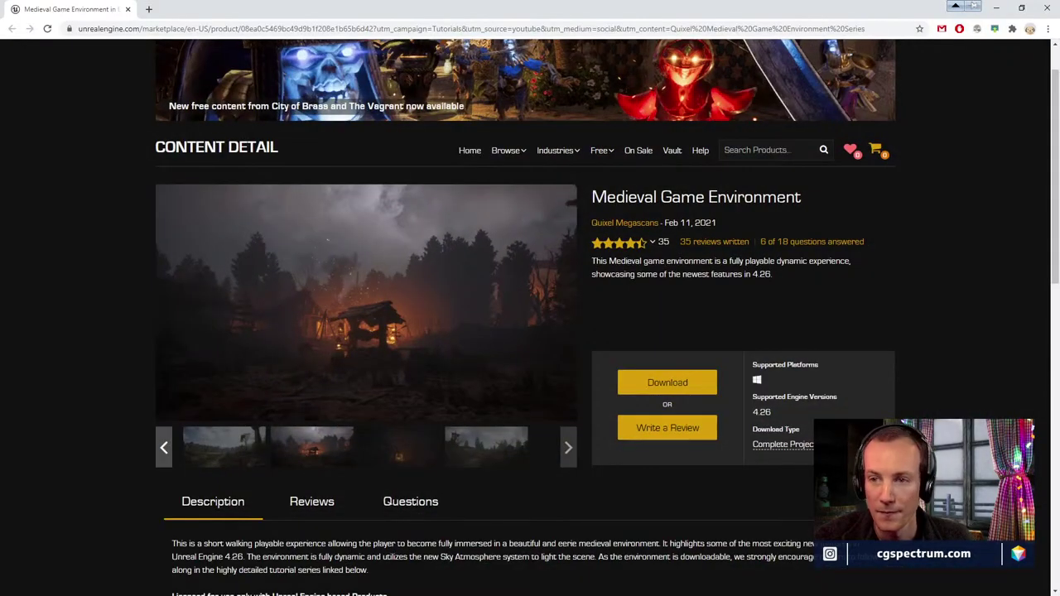
Switch to the browser and review the Medieval Game Environment marketplace page, including its download options, supported engine version and technical details
scroll(733, 221, up, 1)
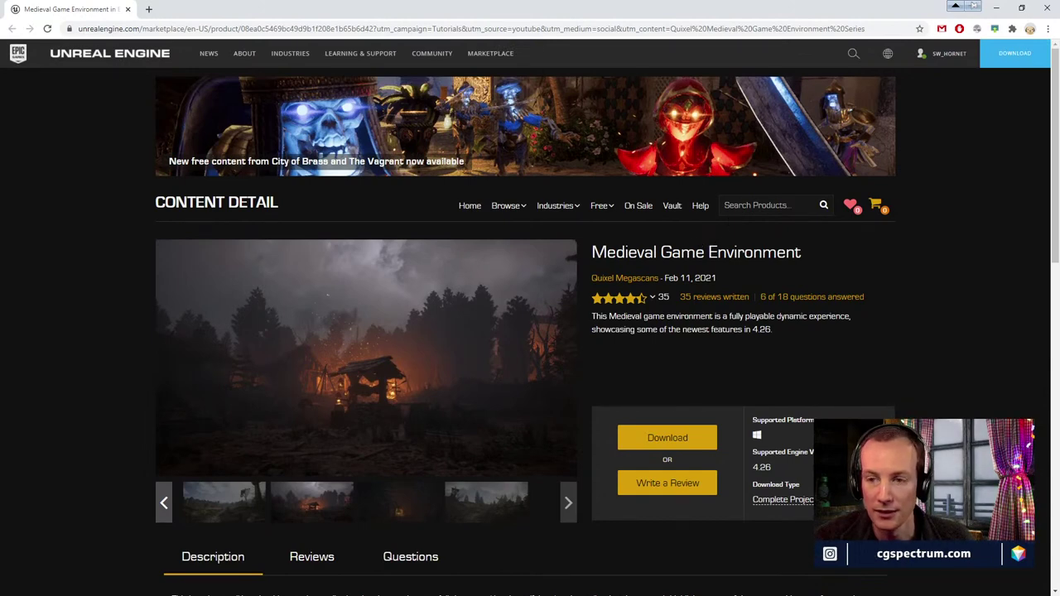
drag(593, 253, 777, 258)
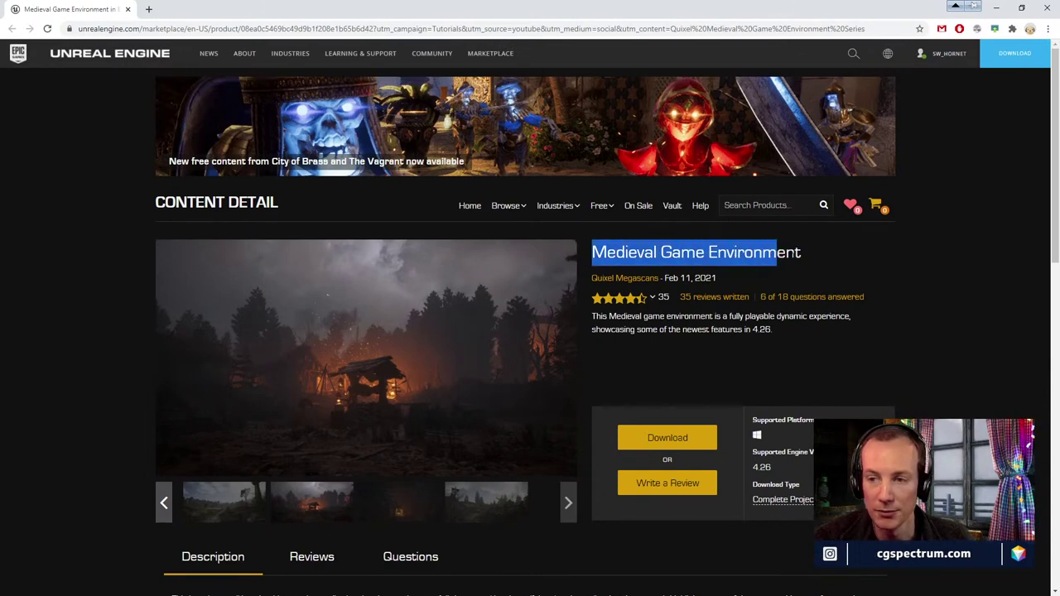
click(822, 287)
scroll(822, 286, down, 2)
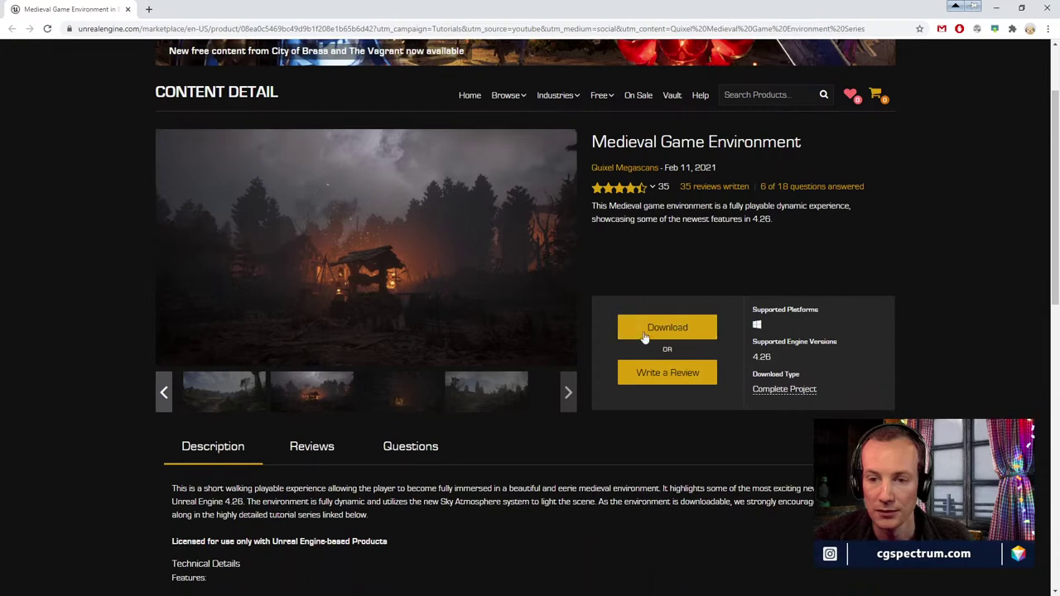
scroll(727, 282, up, 1)
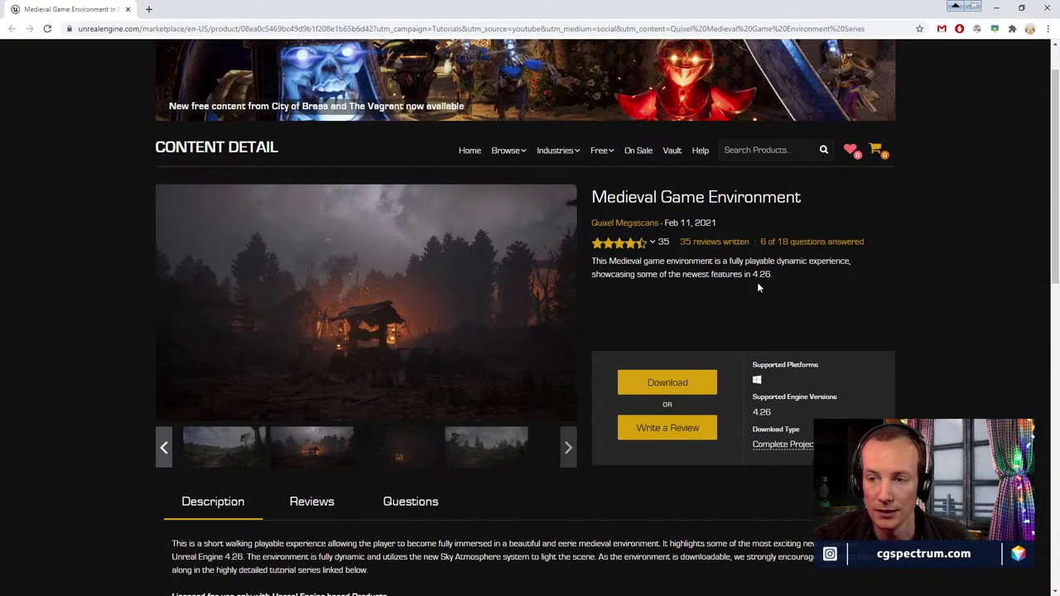
scroll(770, 306, down, 5)
scroll(774, 426, down, 1)
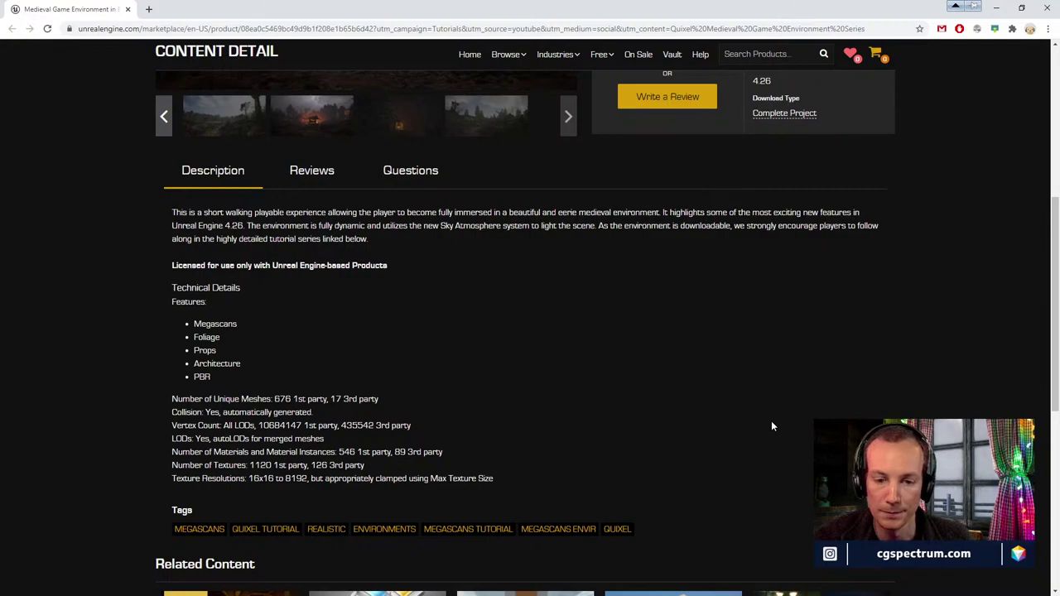
scroll(771, 426, up, 6)
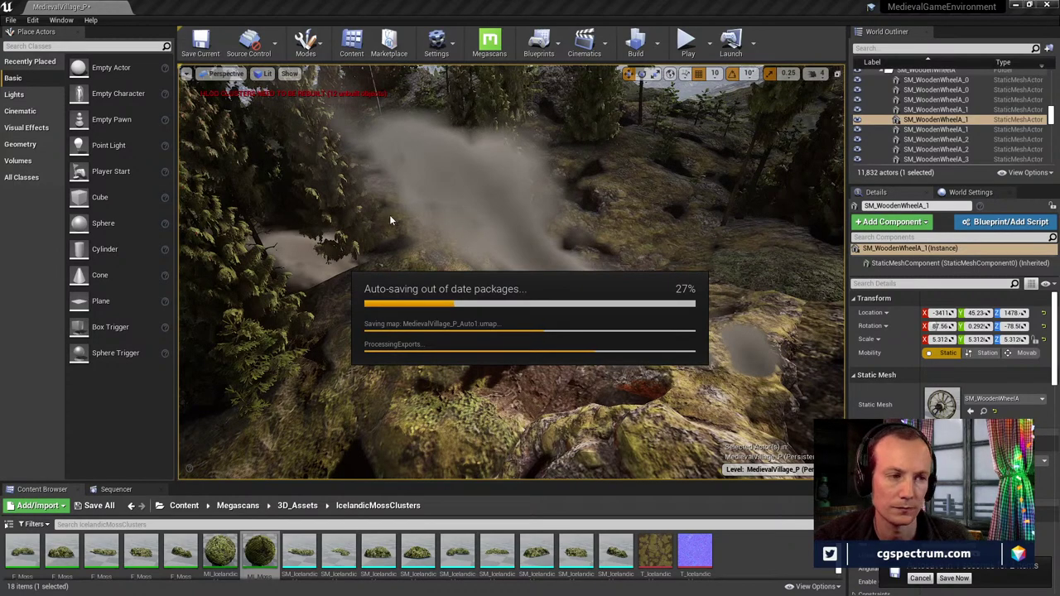
Switch back to the Unreal Editor and lower the smoke emitter on the mossy rocks by 70 units
right_drag(454, 228, 323, 182)
click(759, 293)
key(f)
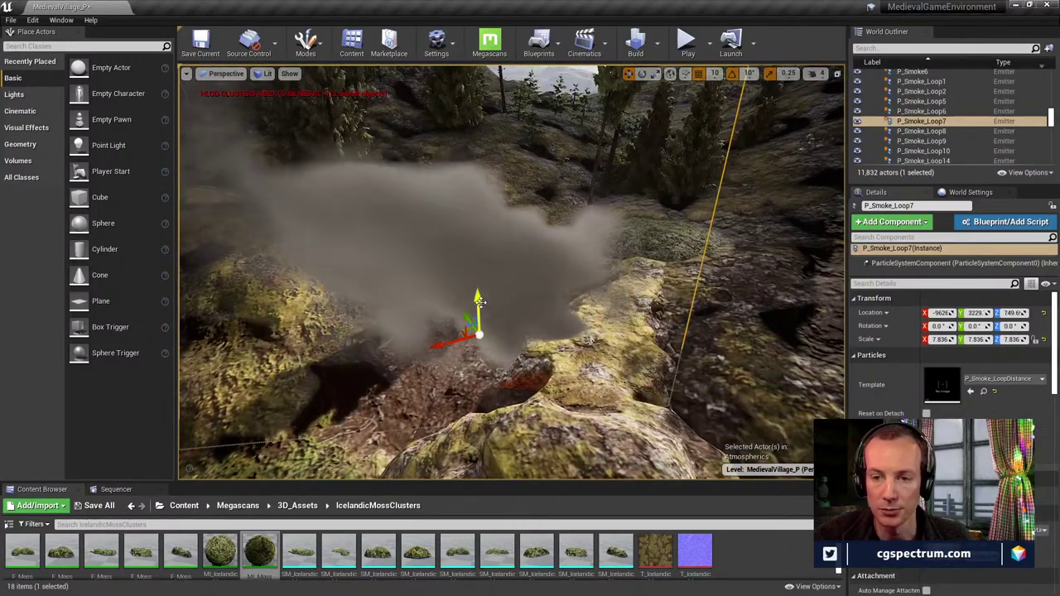
drag(480, 302, 500, 312)
right_drag(499, 312, 464, 273)
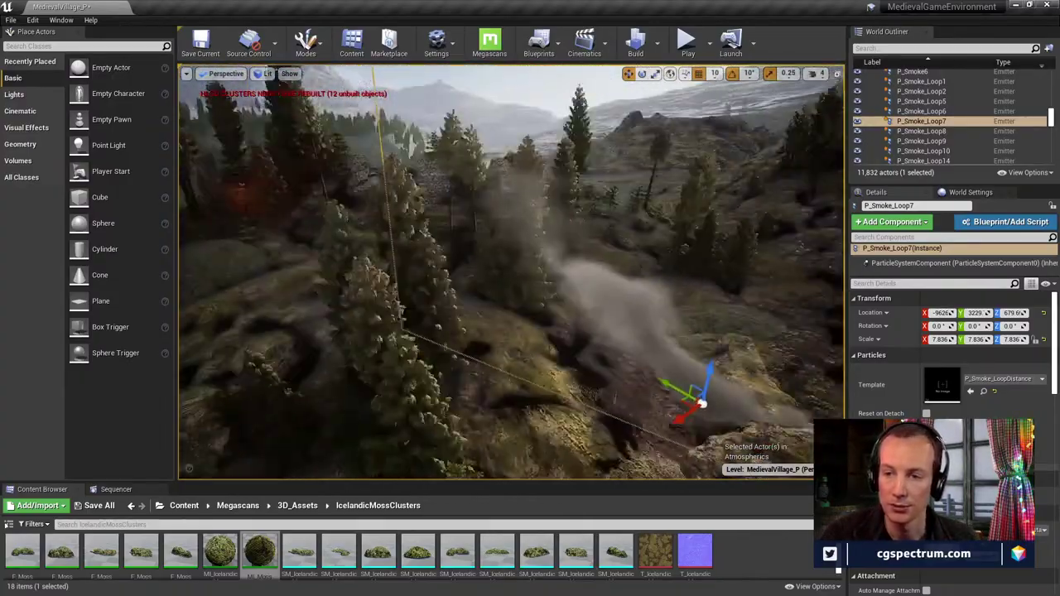
right_drag(464, 330, 595, 179)
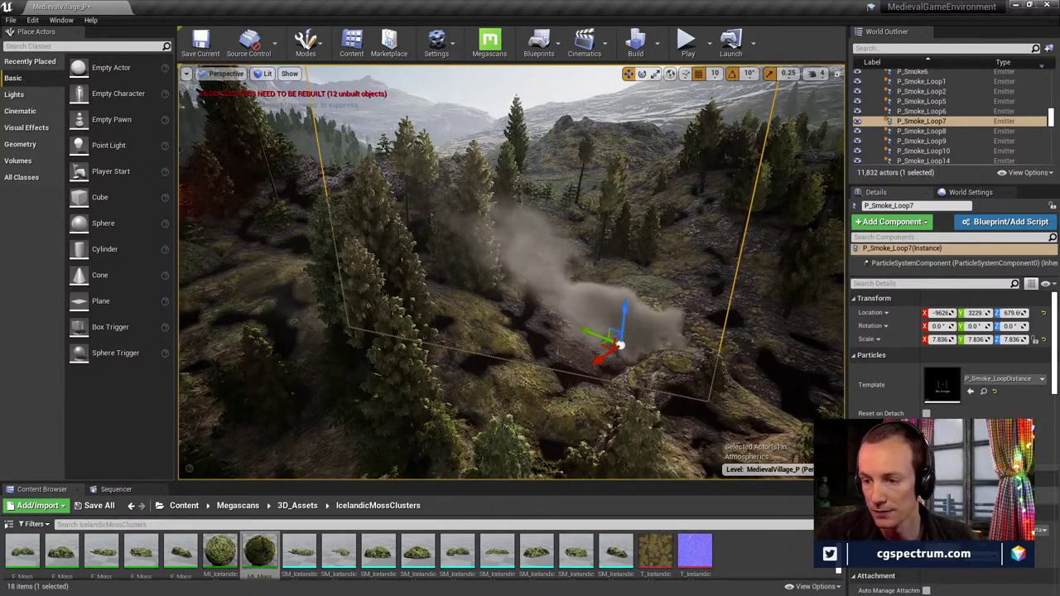
Locate the smoke emitter's material in the project content and inspect the raymarching loop distance material instance in its preview
click(984, 543)
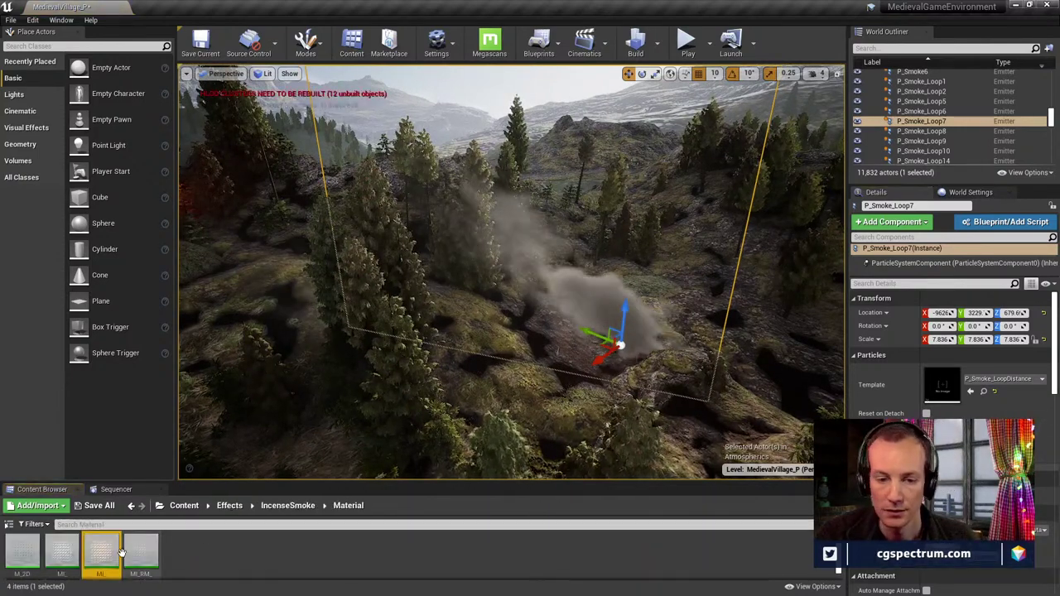
double_click(116, 553)
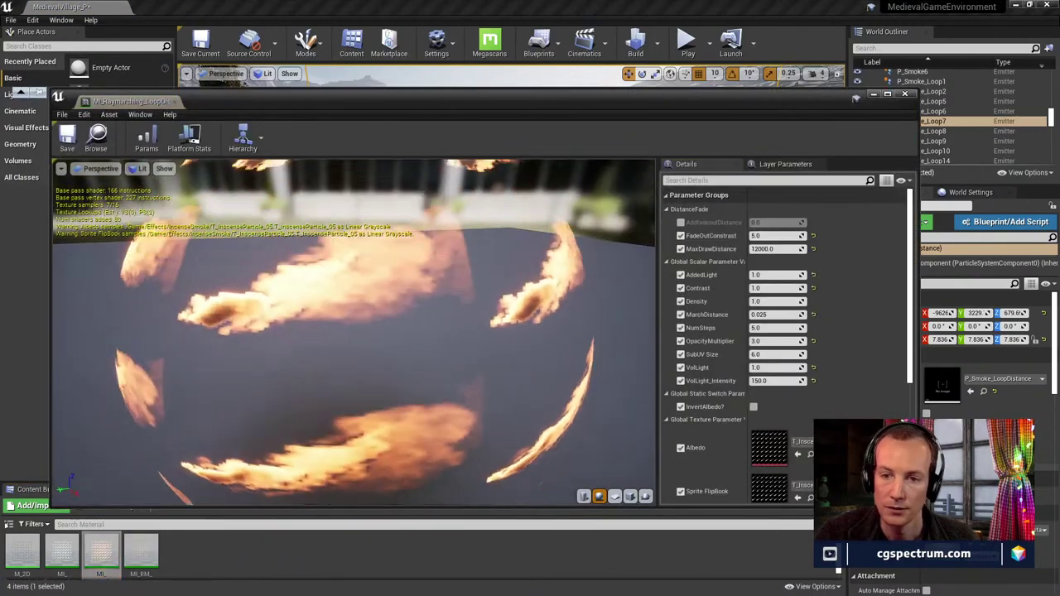
drag(355, 332, 407, 327)
scroll(407, 327, down, 6)
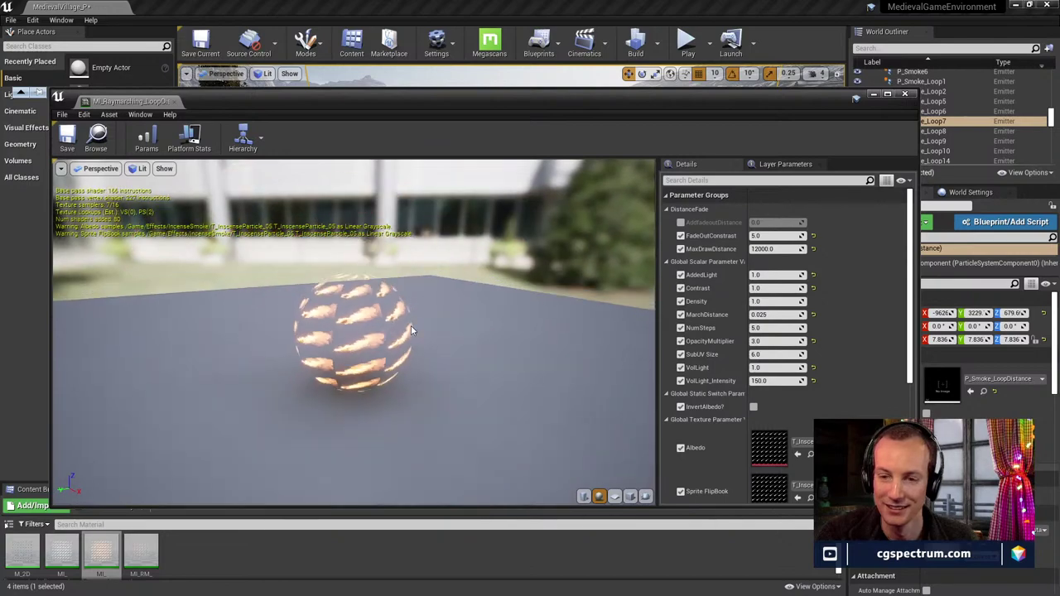
scroll(412, 330, up, 3)
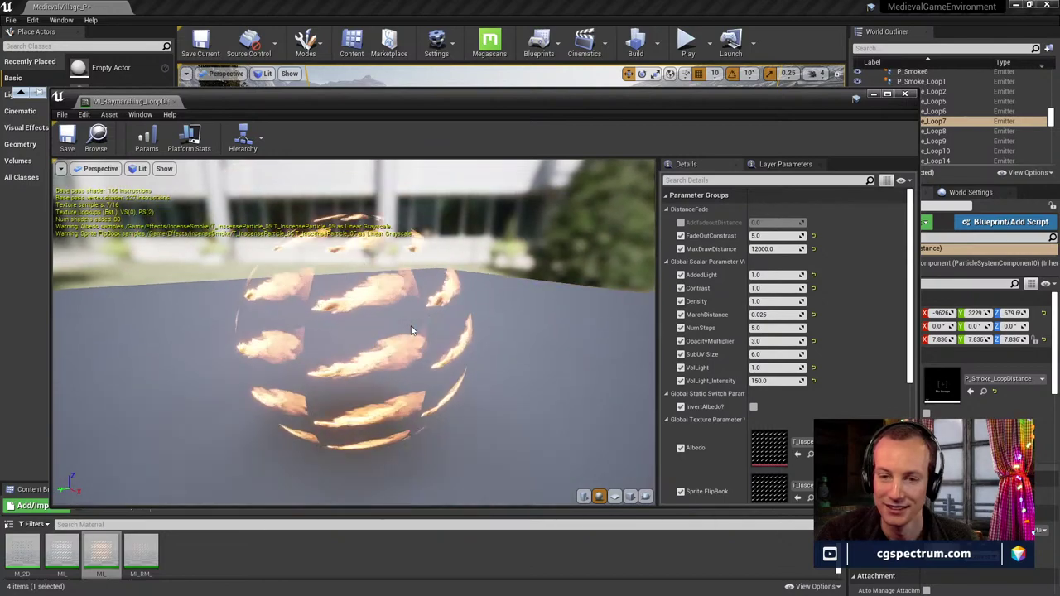
click(906, 95)
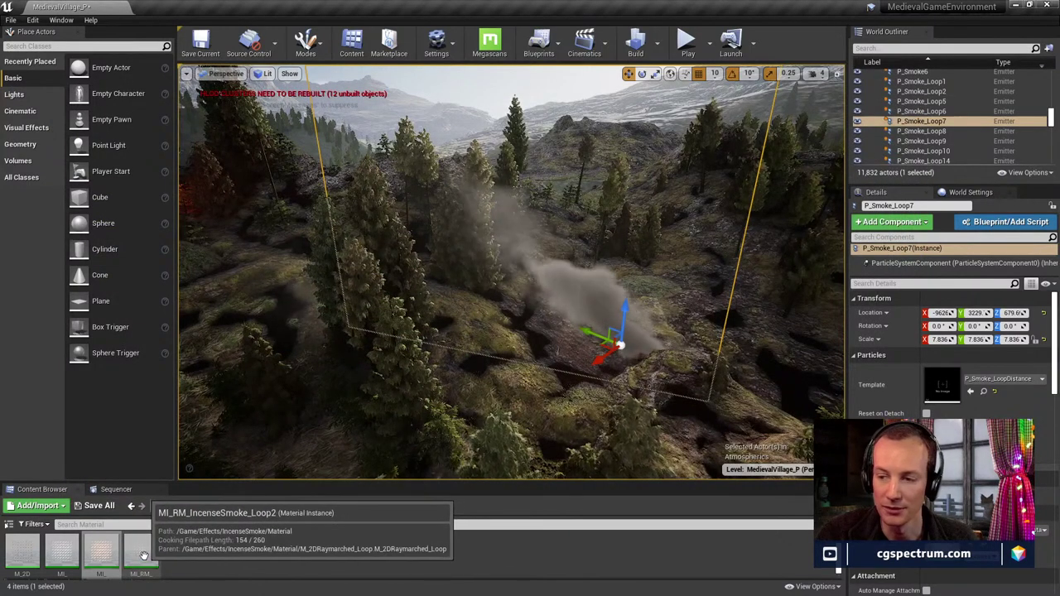
Open the MI_Raymarching_Loop2 material instance, examine its smoke preview from another angle and leave its editor
double_click(61, 551)
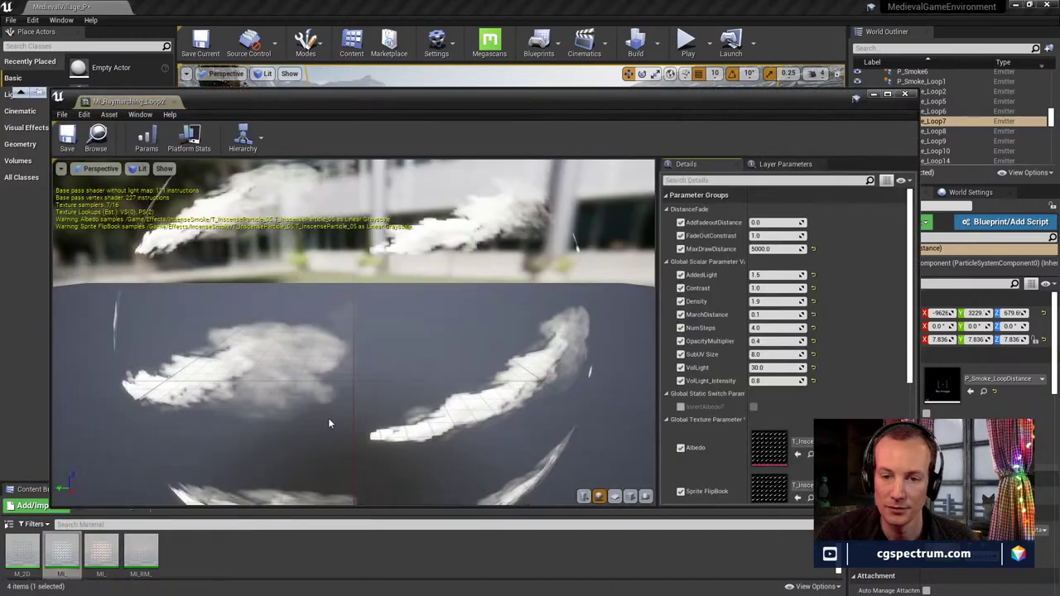
drag(328, 423, 343, 345)
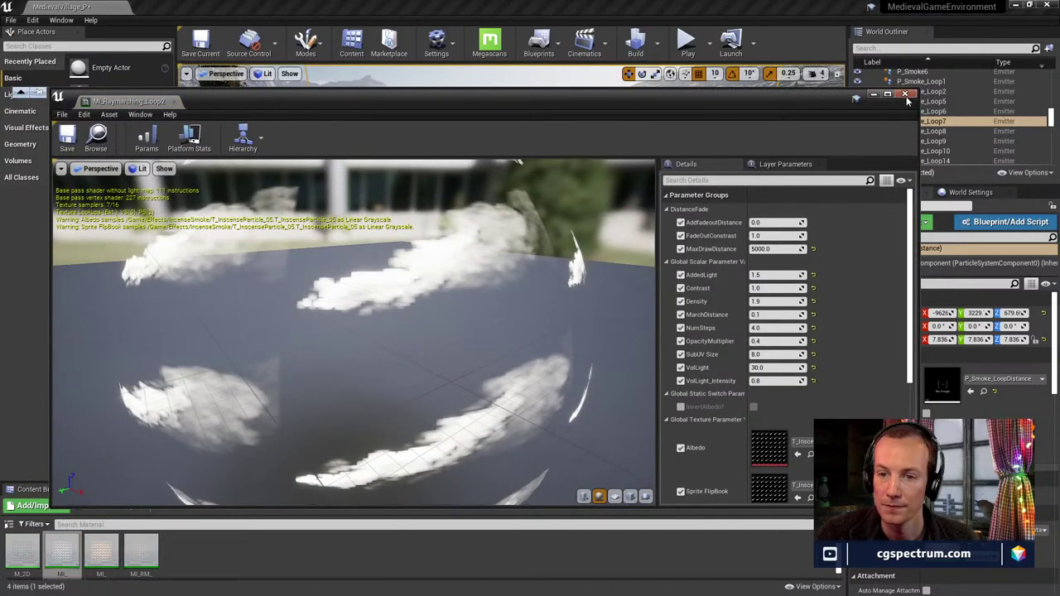
click(873, 93)
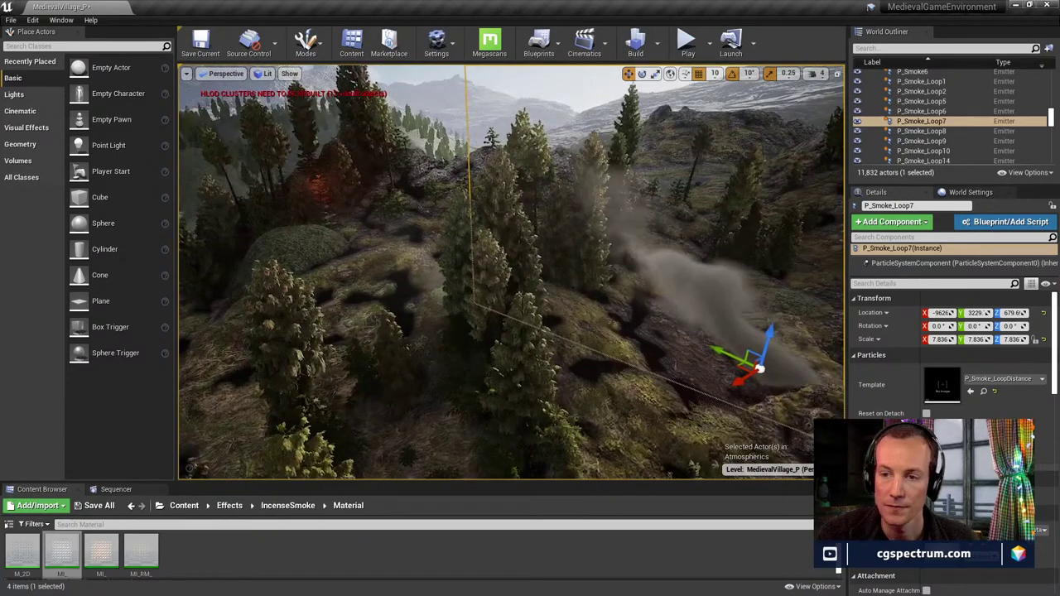
Survey the smoky wooded hillside, the red-lit fir branches and the burning village buildings, selecting the distant volcano terrain rock
right_drag(512, 272, 588, 282)
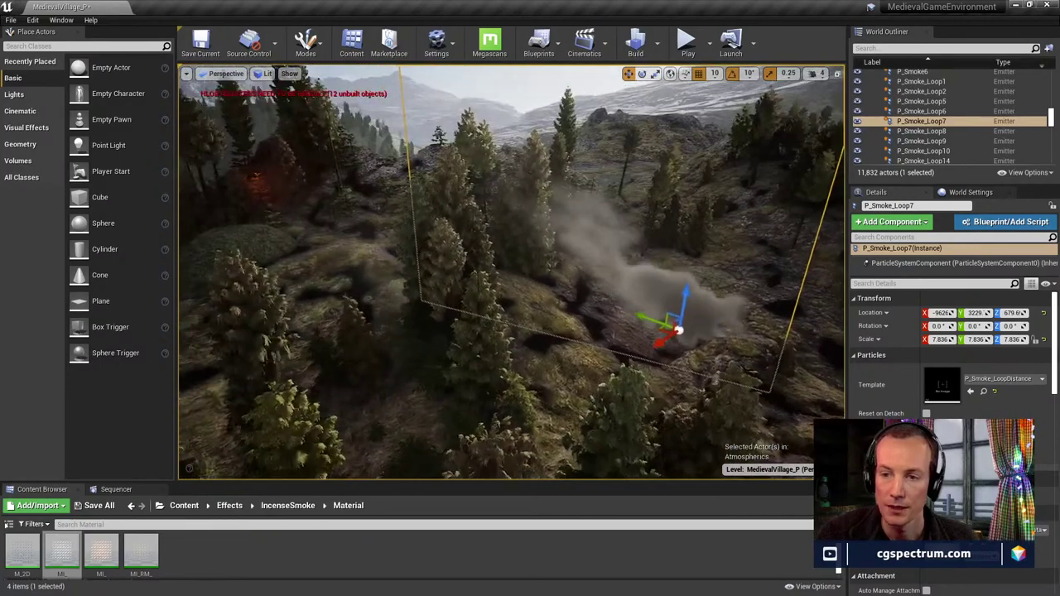
right_drag(512, 272, 431, 267)
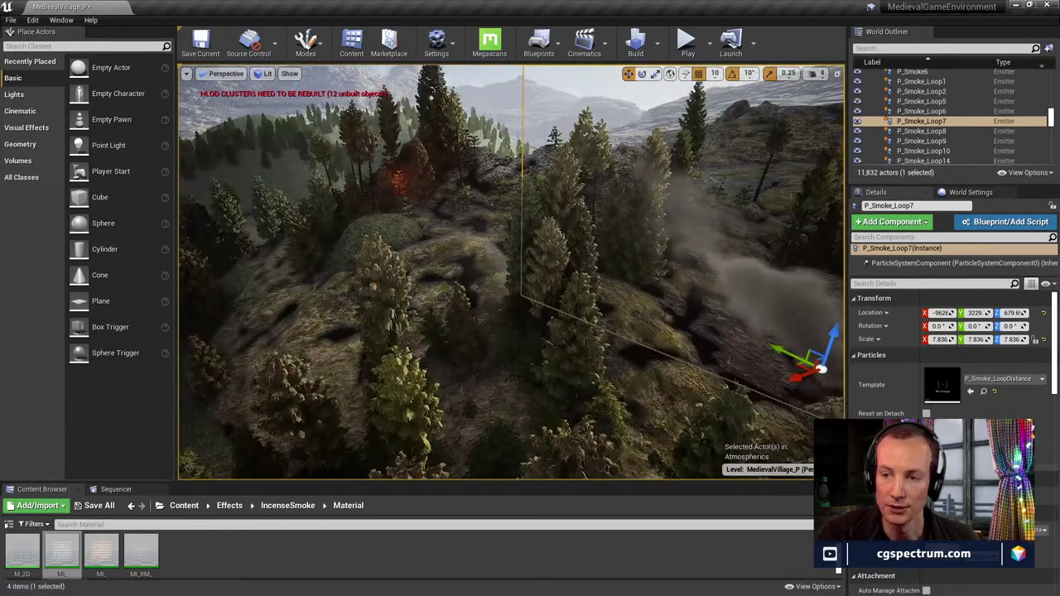
mouse_move(512, 272)
right_down()
mouse_move(332, 275)
mouse_move(489, 278)
mouse_move(521, 249)
mouse_move(505, 281)
right_up()
right_click(505, 263)
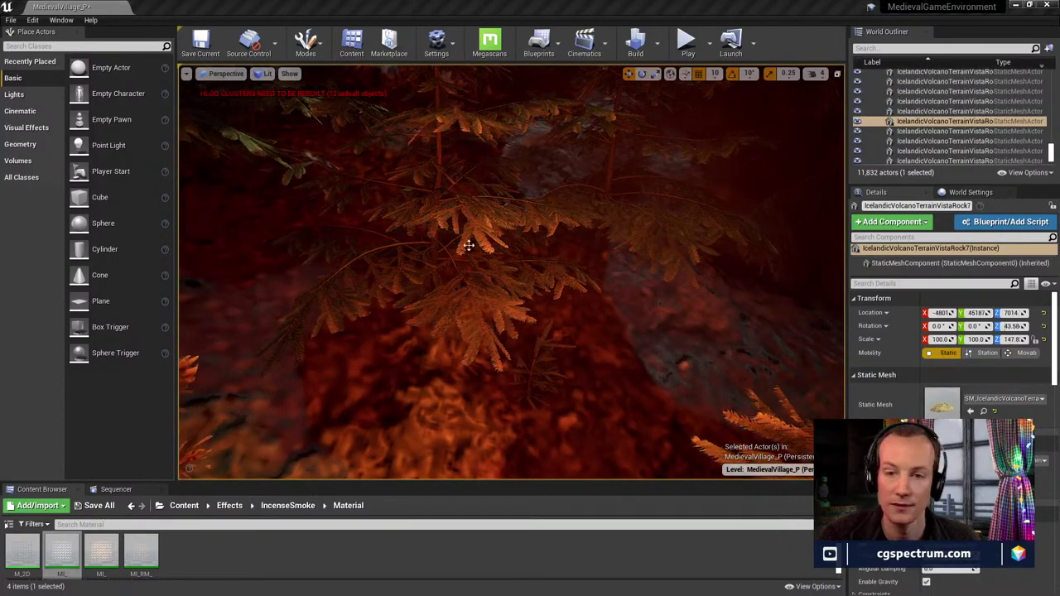
mouse_move(467, 243)
right_down()
mouse_move(466, 273)
mouse_move(466, 243)
mouse_move(444, 243)
mouse_move(466, 244)
right_up()
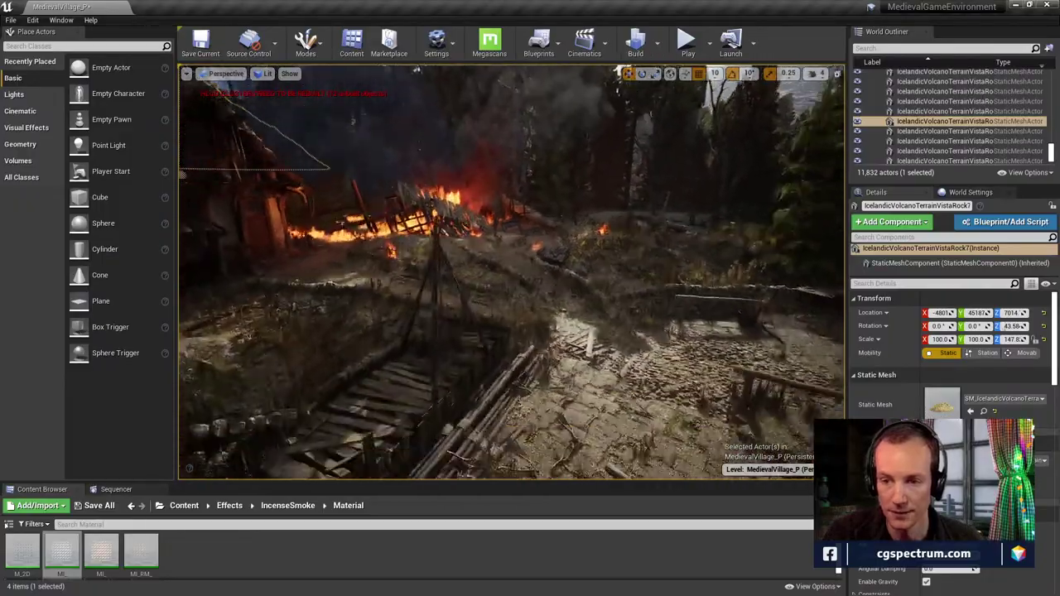
right_drag(466, 244, 466, 243)
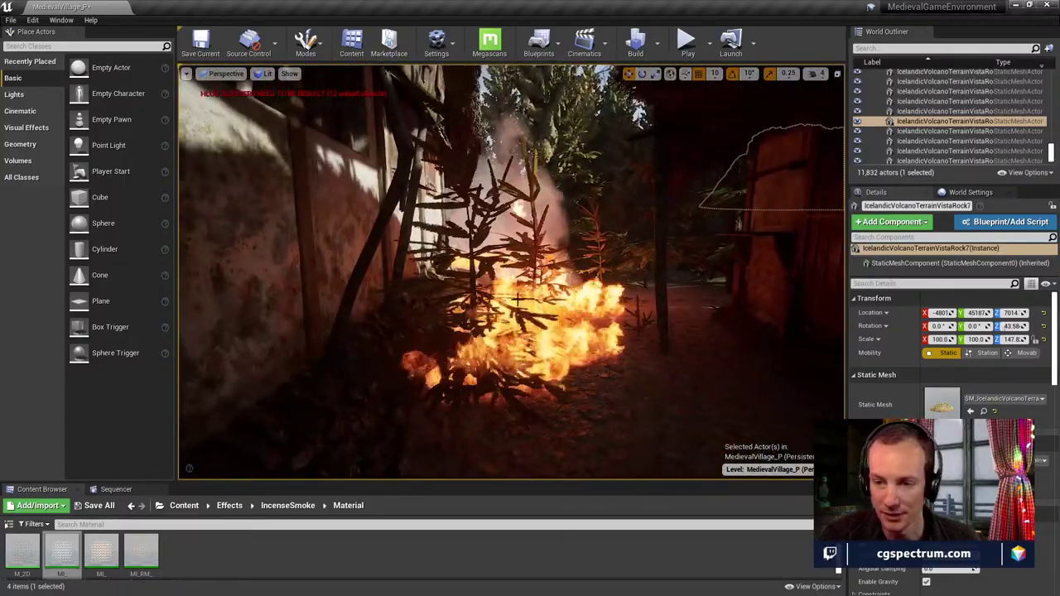
Select the ground fire emitter burning among the small fir trees between the houses and examine it closely
click(517, 300)
right_drag(599, 324, 649, 391)
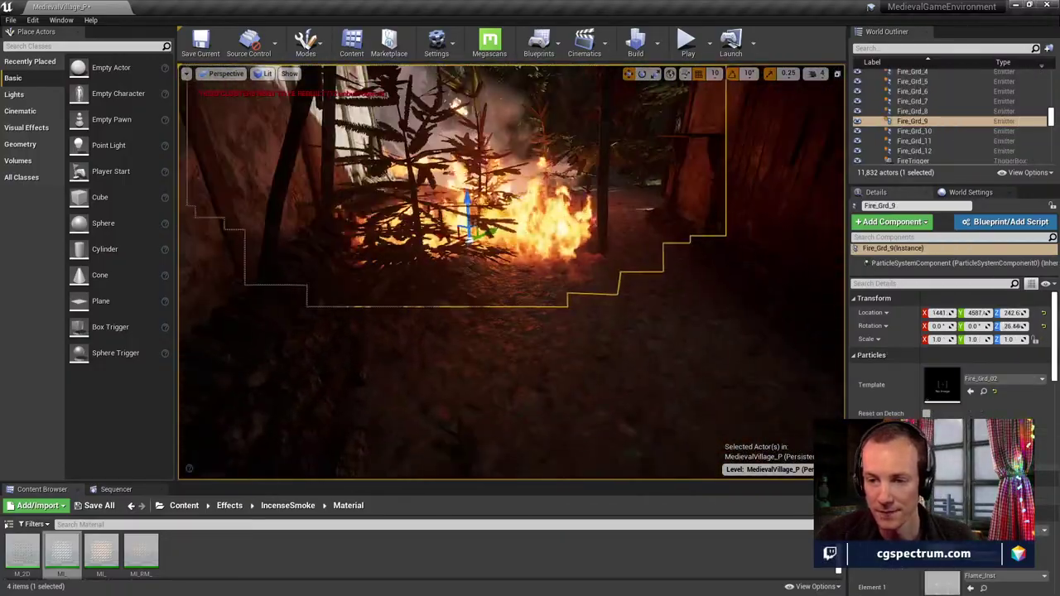
right_drag(466, 244, 466, 243)
Examine the bloodstained village well and select the yellow developer commentary marker above the barrel beside it
right_drag(644, 282, 644, 282)
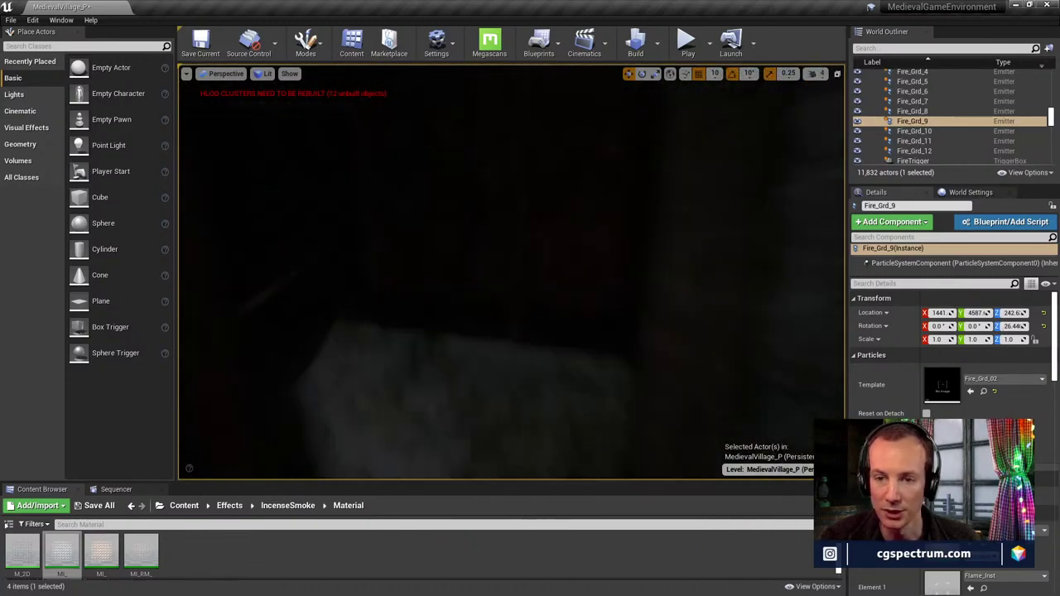
right_drag(645, 281, 644, 281)
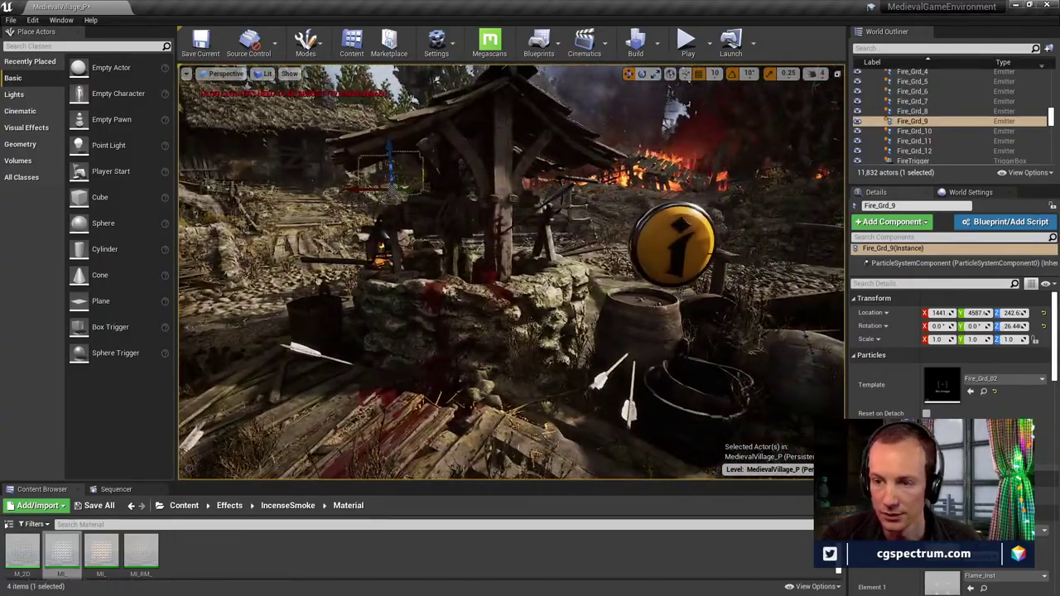
click(663, 257)
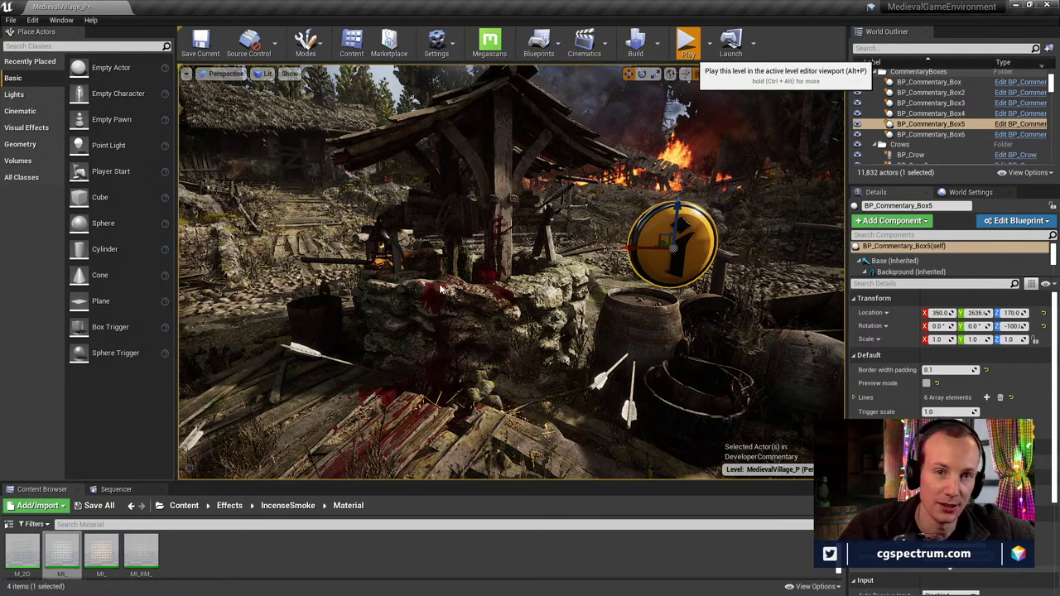
Play the level in the viewport and start the walkthrough from the game's main menu
key(alt+p)
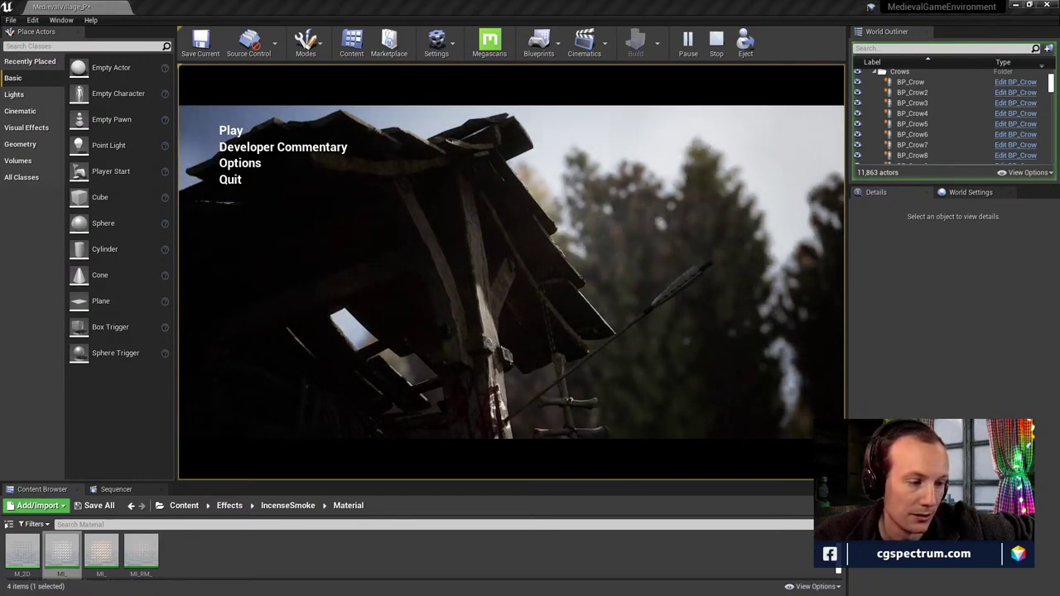
click(231, 133)
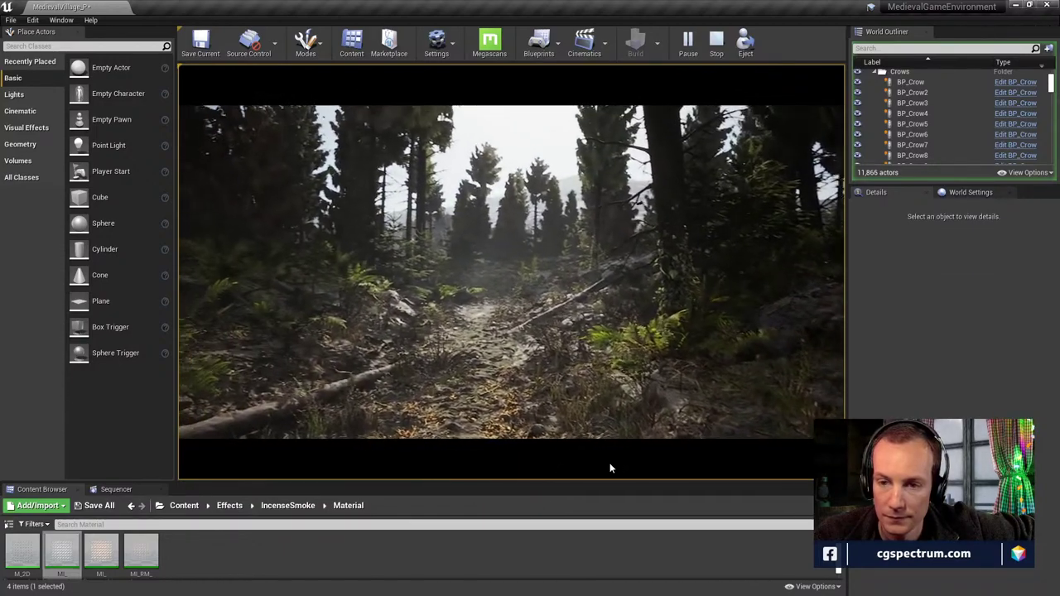
click(610, 469)
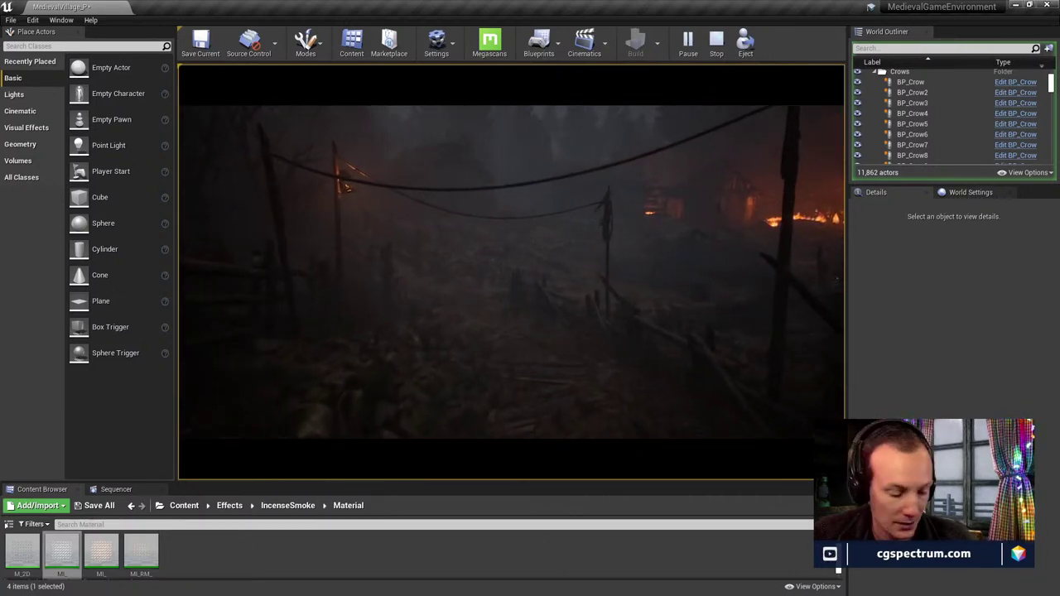
Stop the play session and survey the daylit village path, houses and burning buildings from above the fences
key(Escape)
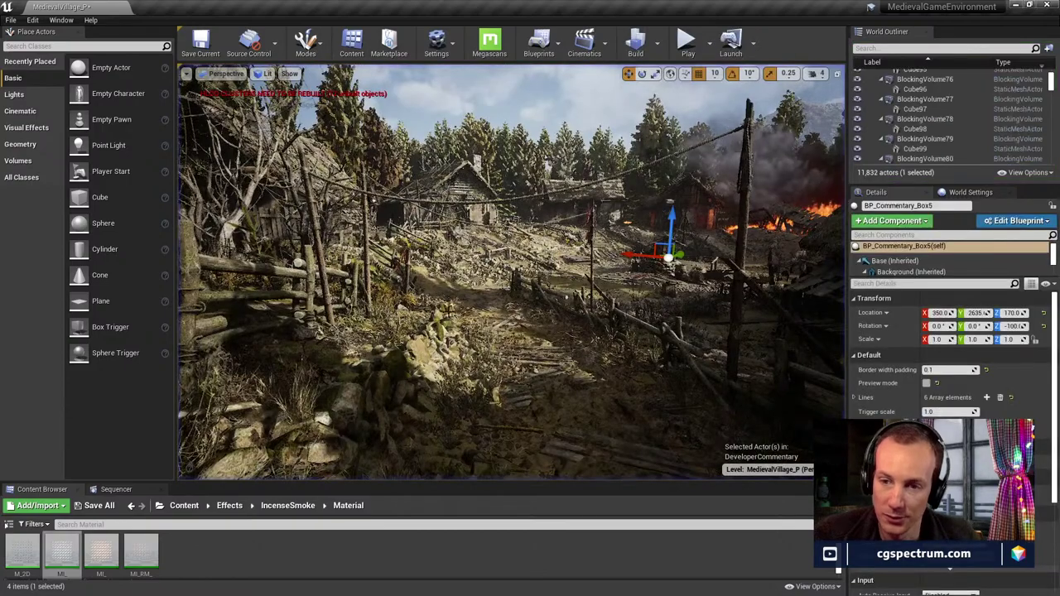
mouse_move(587, 329)
right_down()
mouse_move(700, 266)
mouse_move(706, 246)
right_up()
mouse_move(655, 281)
right_down()
mouse_move(641, 357)
mouse_move(614, 313)
right_up()
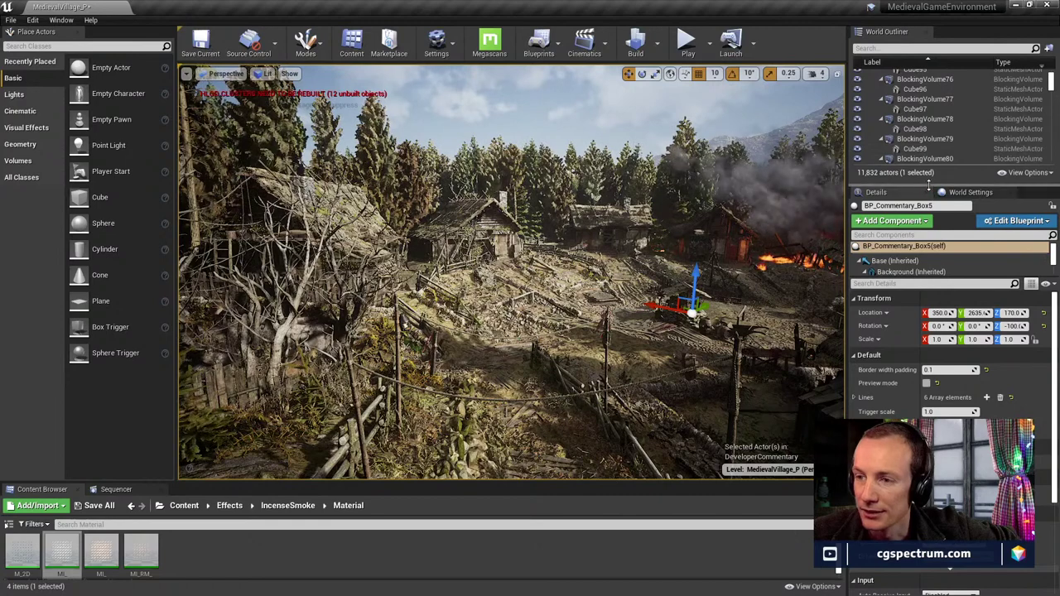
Enlarge the World Outliner, sort the actors by type, and select VolumetricCloud2 in the Atmospherics folder with the sky in view
drag(929, 183, 929, 270)
click(1010, 63)
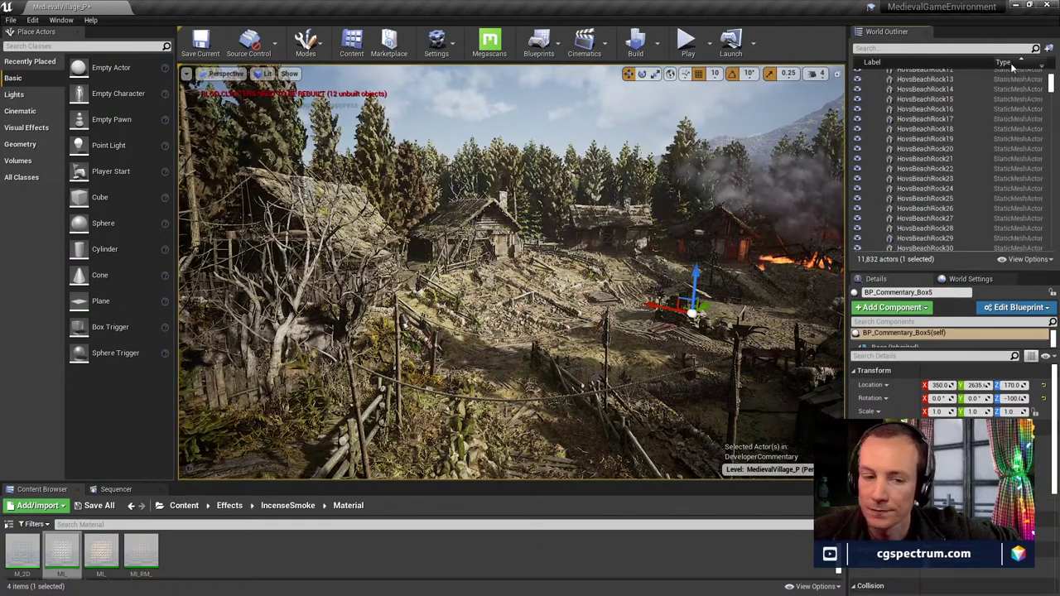
scroll(1003, 132, up, 10)
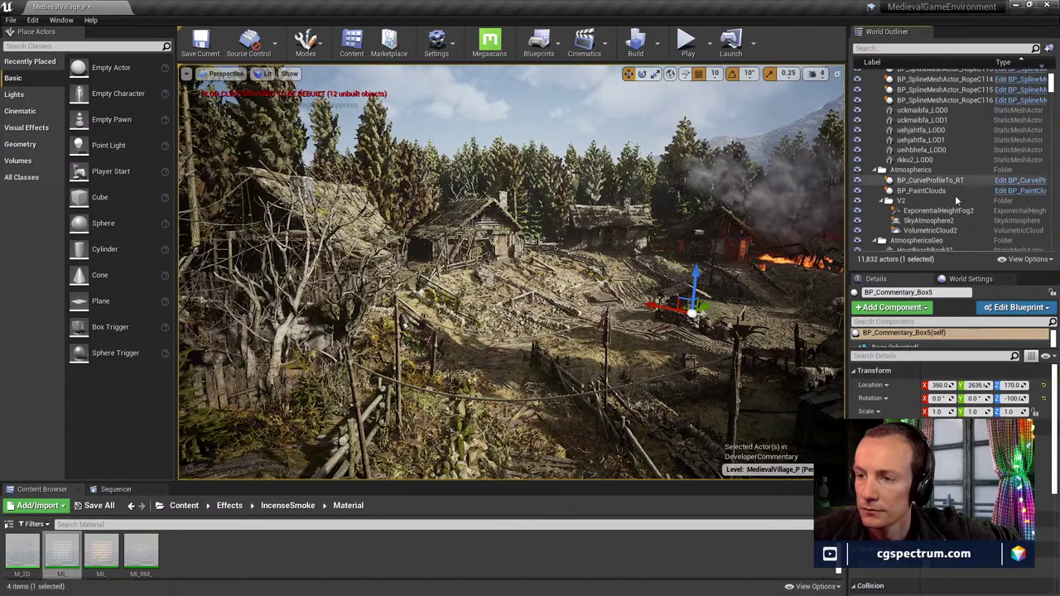
click(942, 231)
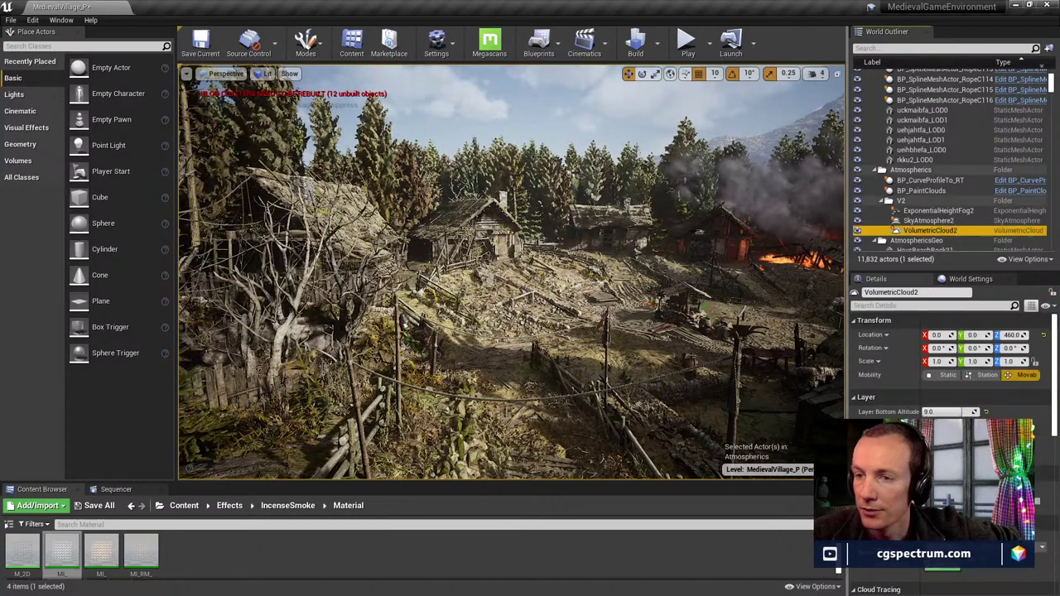
right_drag(580, 273, 617, 187)
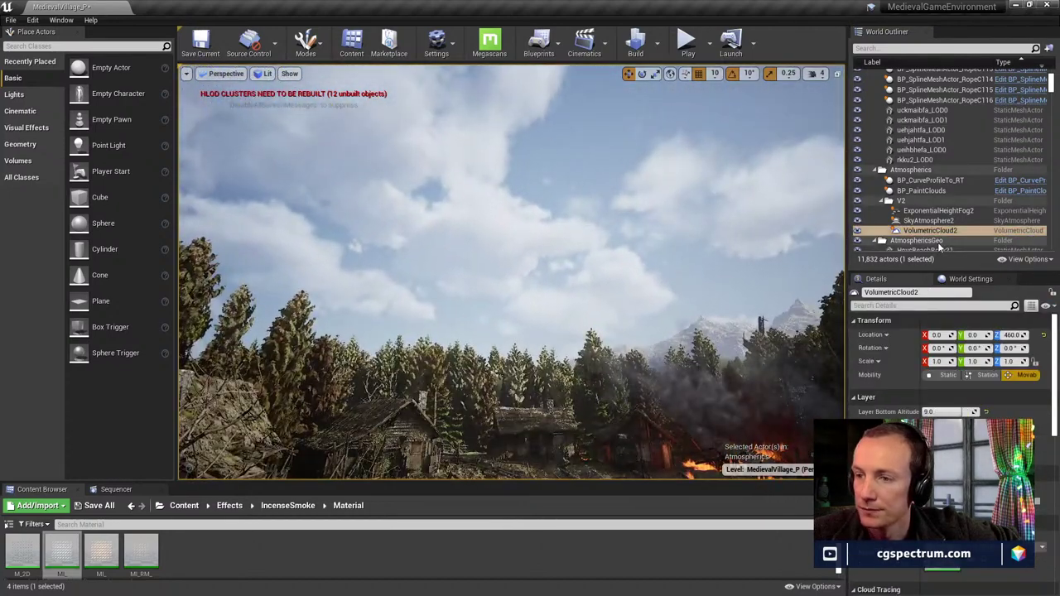
Select the BP_PaintClouds actor in the Atmospherics folder to inspect its details
click(483, 208)
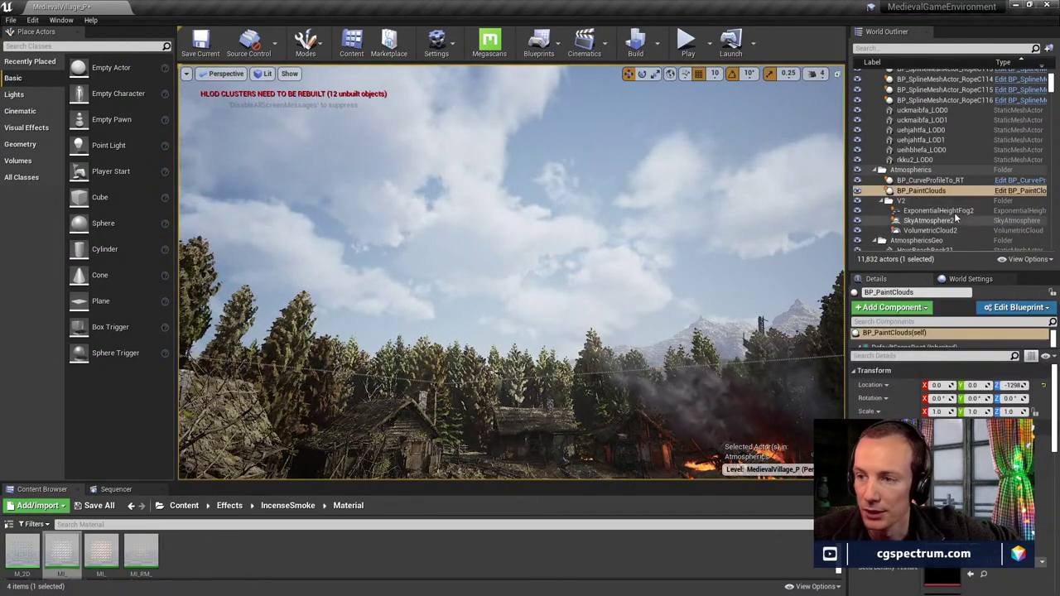
click(914, 201)
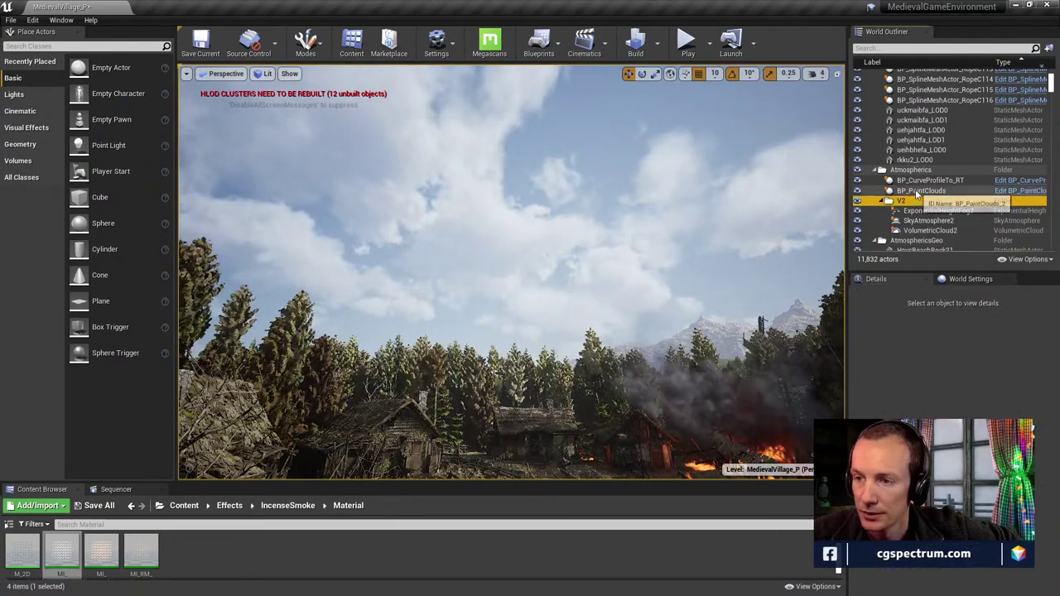
click(915, 192)
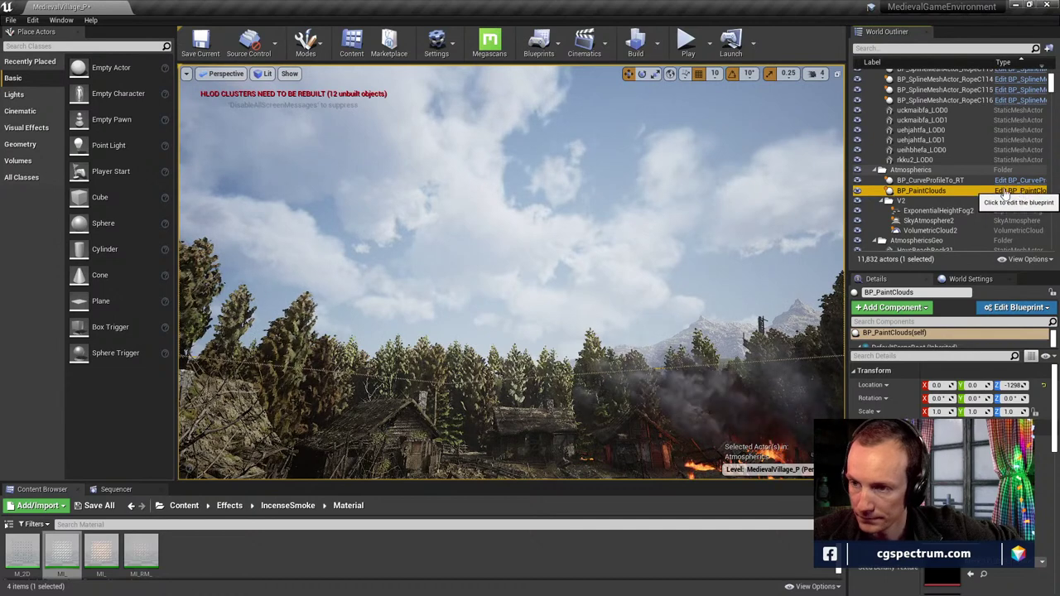
Reselect VolumetricCloud2 and look through its properties, from the layer settings to the cloud material
click(988, 231)
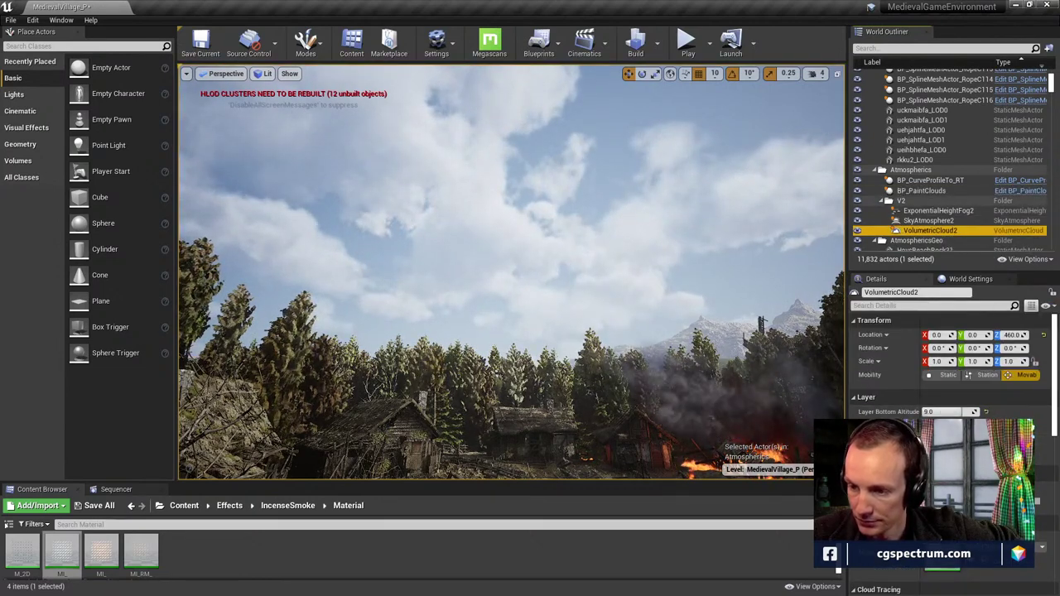
scroll(953, 373, down, 10)
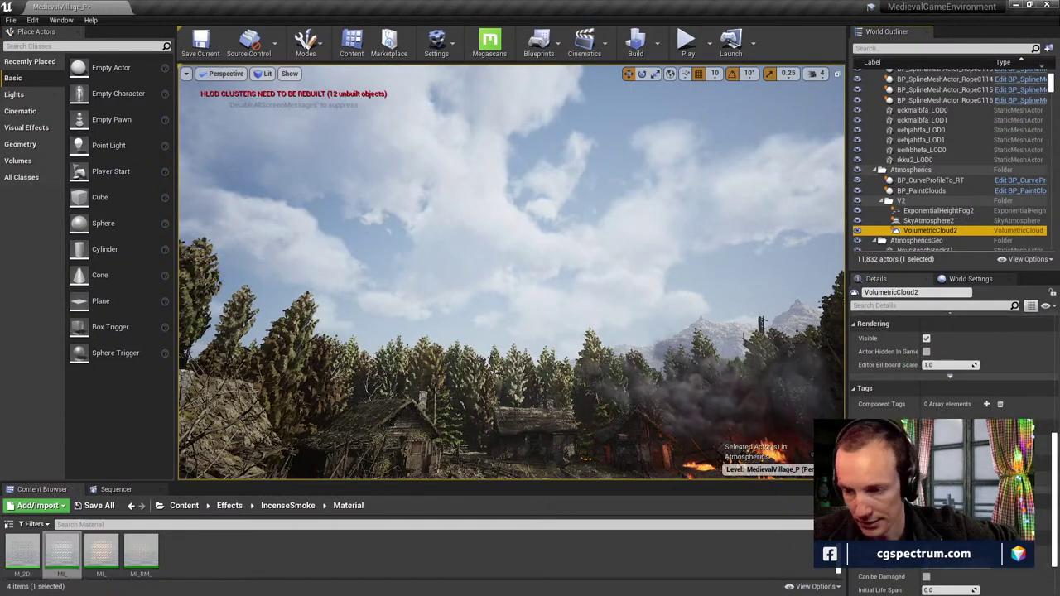
scroll(952, 373, down, 3)
scroll(953, 373, down, 10)
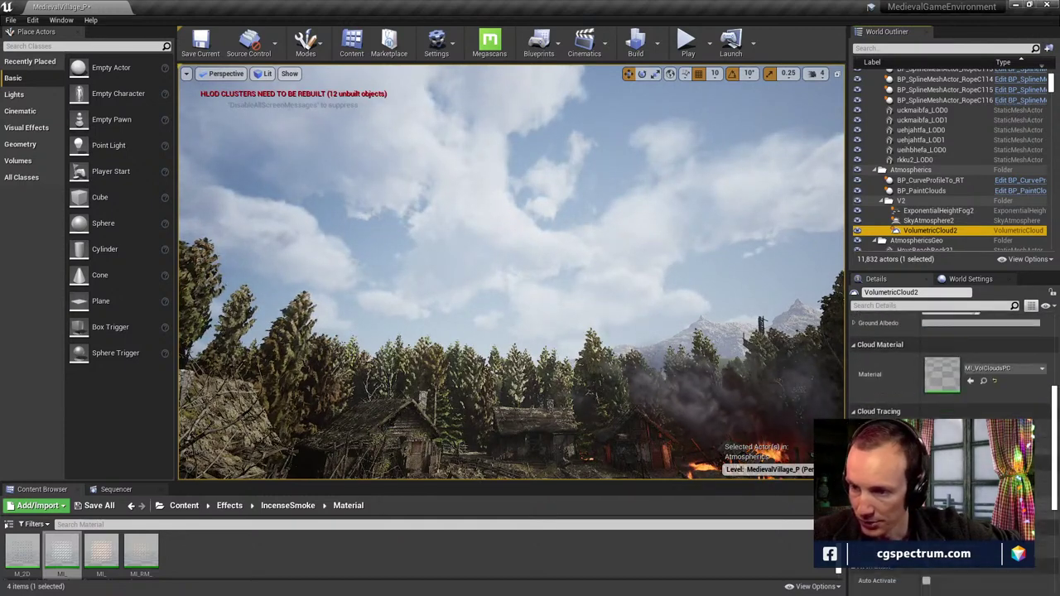
scroll(953, 372, up, 20)
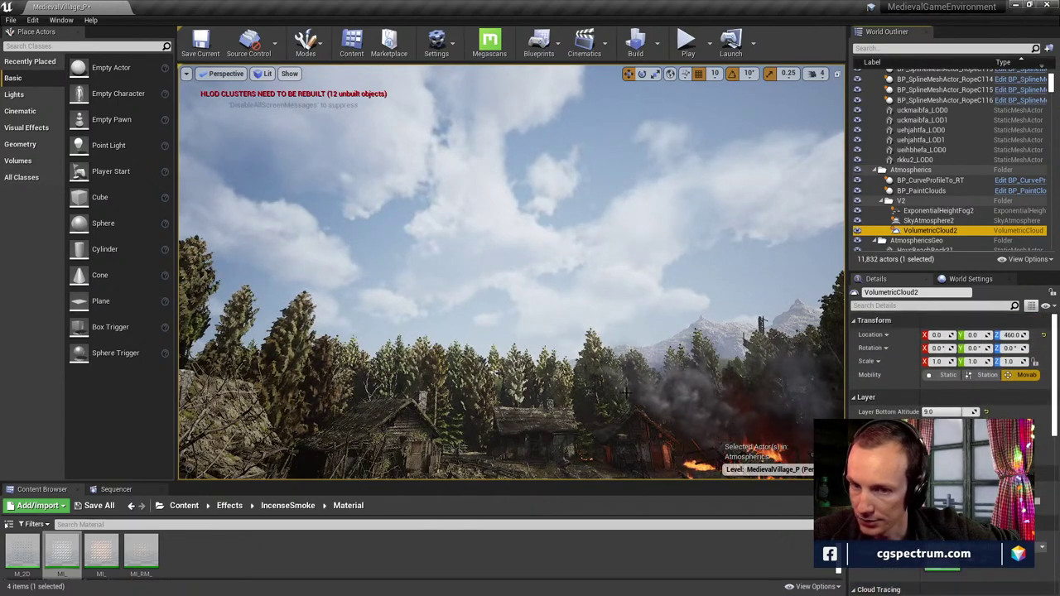
Try a Layer Bottom Altitude of about 4.63 on VolumetricCloud2 and settle on about 8.13, watching the clouds above the forest
mouse_move(626, 392)
right_down()
mouse_move(621, 442)
mouse_move(613, 323)
mouse_move(580, 406)
mouse_move(581, 452)
mouse_move(626, 393)
mouse_move(554, 298)
right_up()
key(w)
key(w)
key(s)
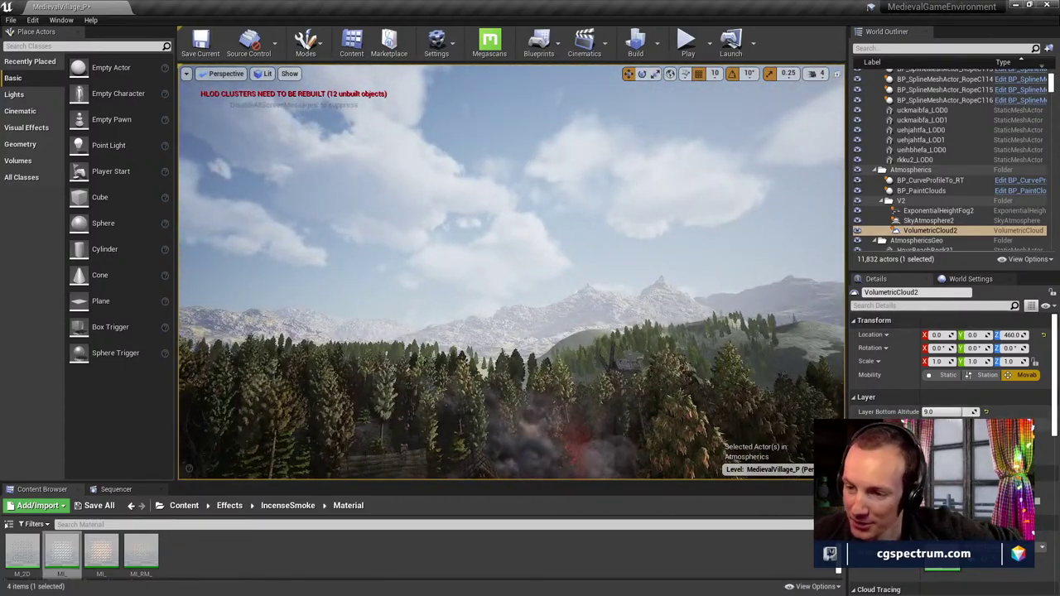
drag(955, 411, 942, 411)
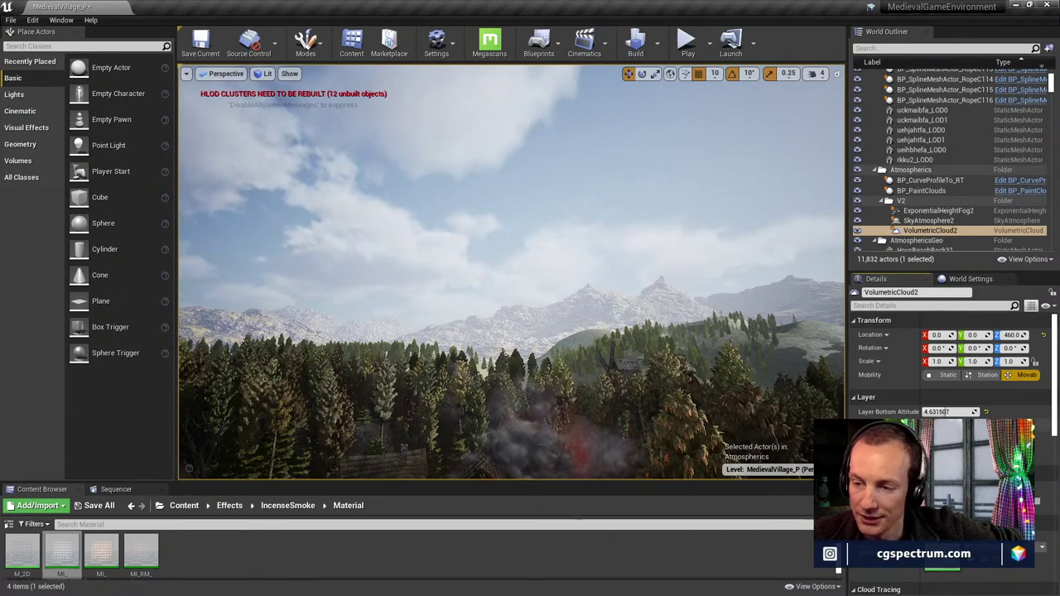
mouse_move(945, 411)
mouse_down()
mouse_move(915, 412)
mouse_move(951, 412)
mouse_up()
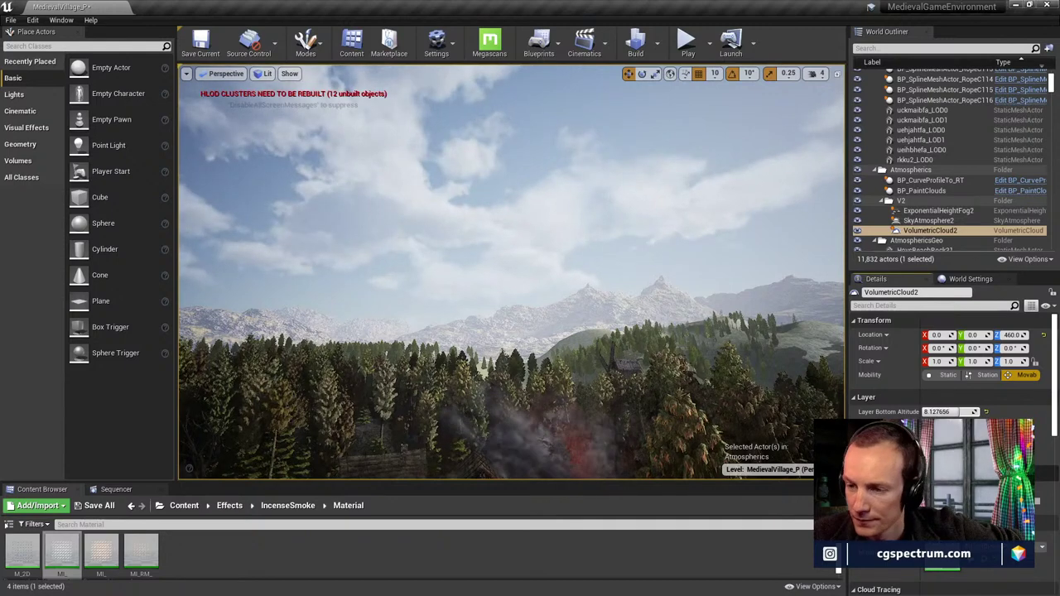
Locate the volumetric cloud's material instance MI_VolCloudsPC in the Content Browser and open it for editing
scroll(937, 386, down, 2)
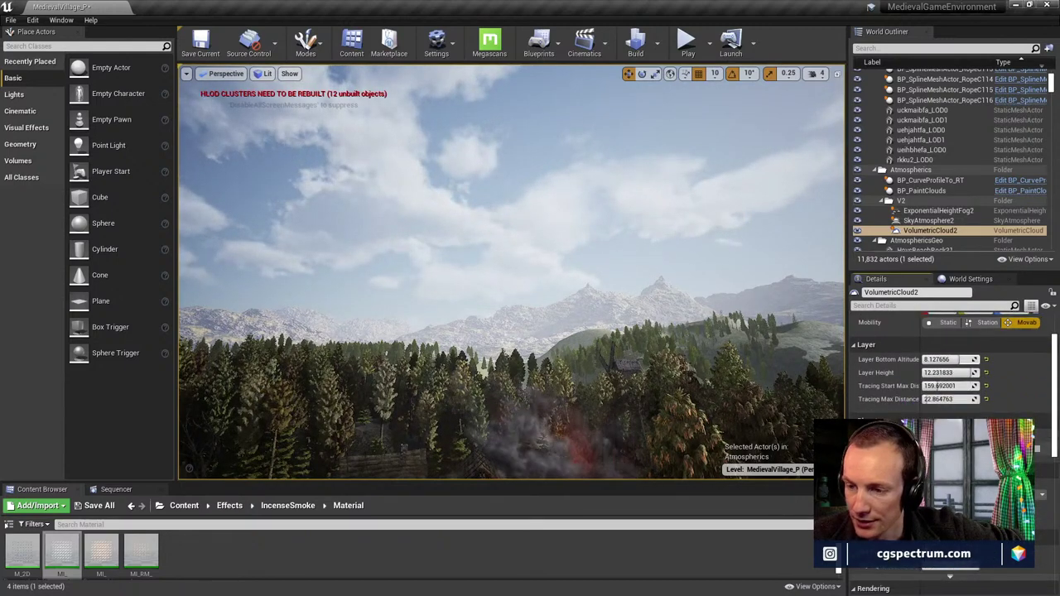
scroll(941, 385, down, 6)
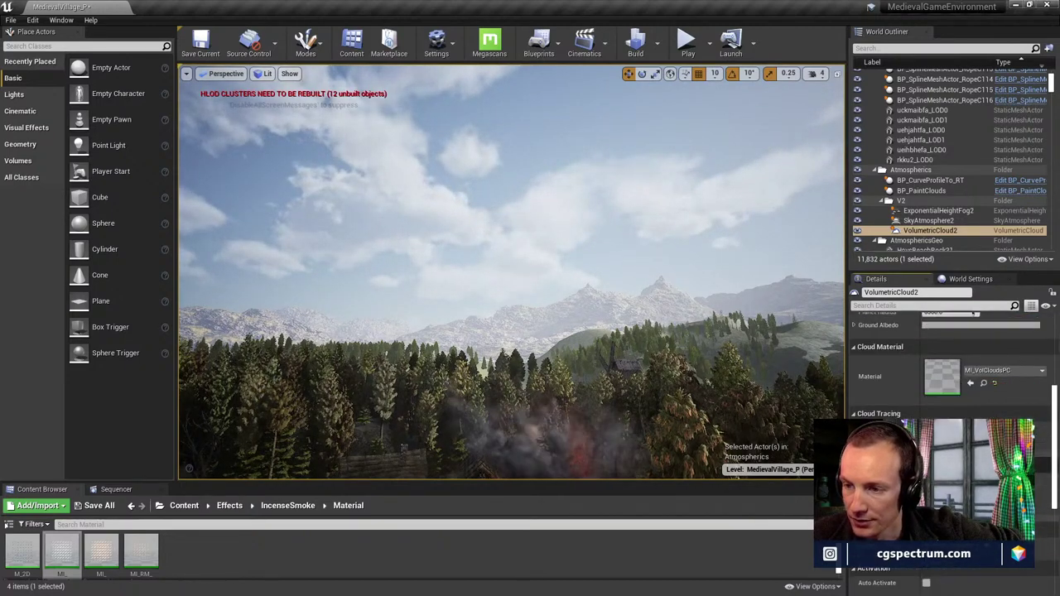
click(983, 383)
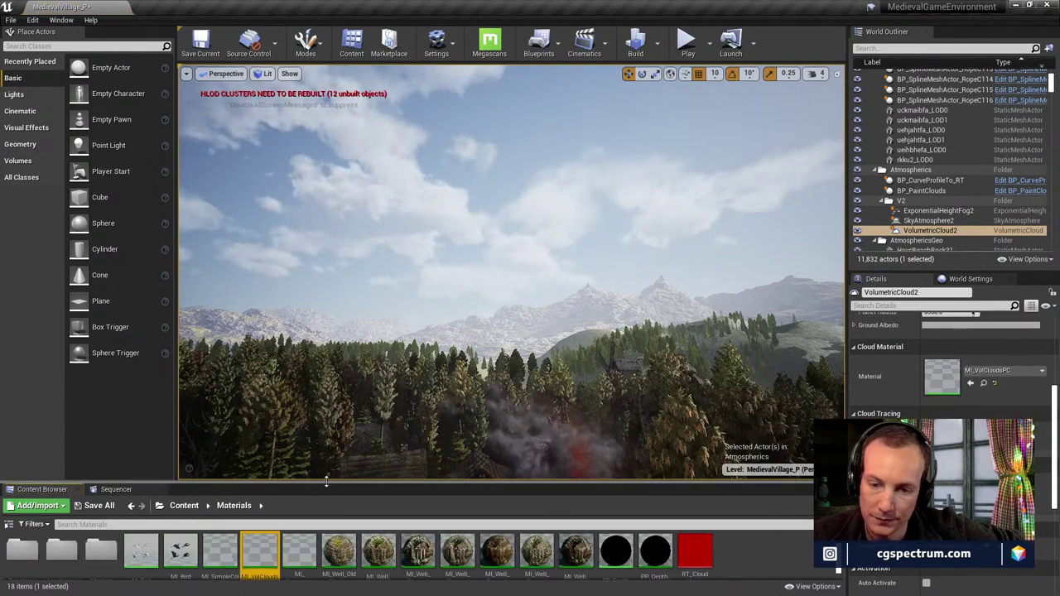
drag(327, 481, 327, 470)
double_click(260, 542)
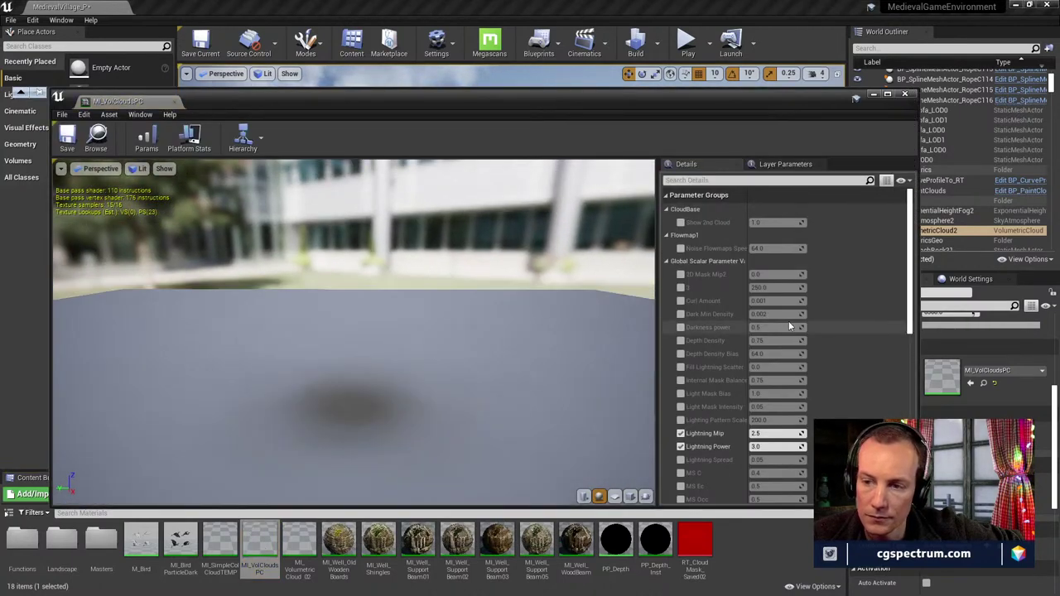
Look through the MI_VolCloudsPC parameters, from the cloud base and lightning scalars to the StormFakeAdvection group and parent material
scroll(795, 332, down, 3)
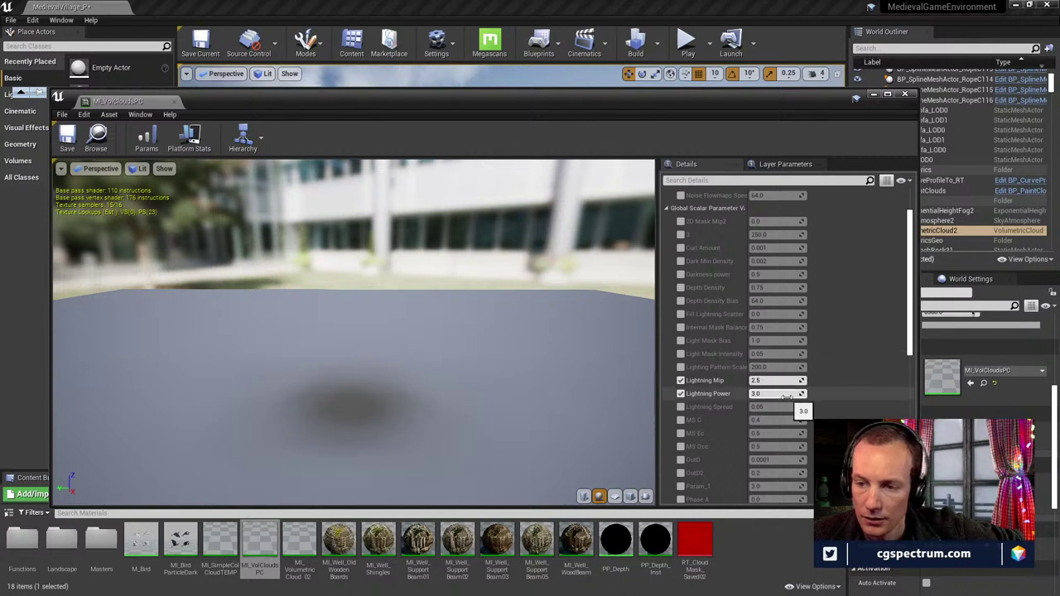
scroll(789, 367, up, 3)
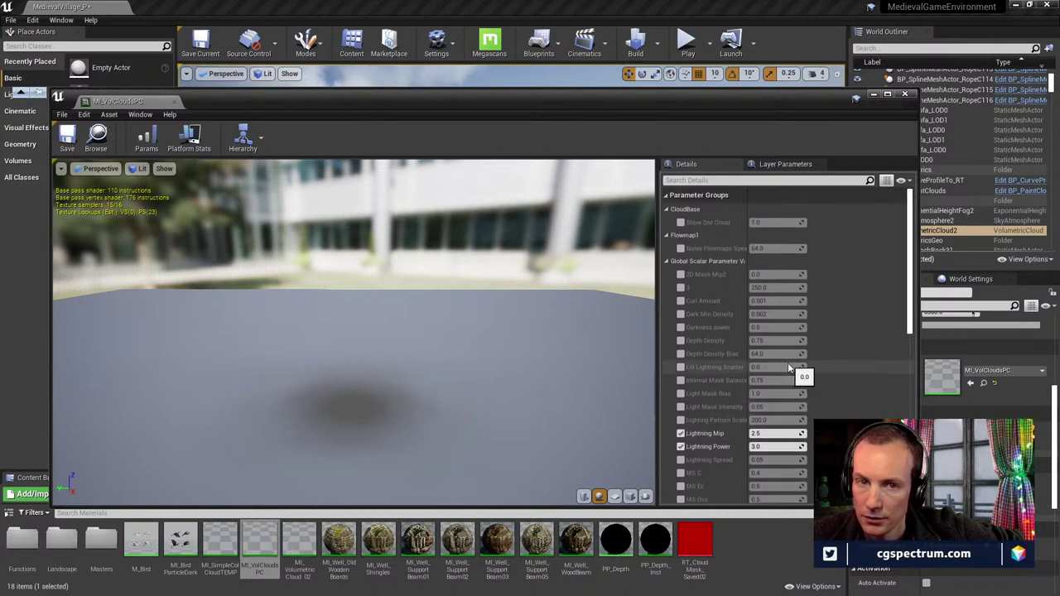
scroll(788, 363, down, 10)
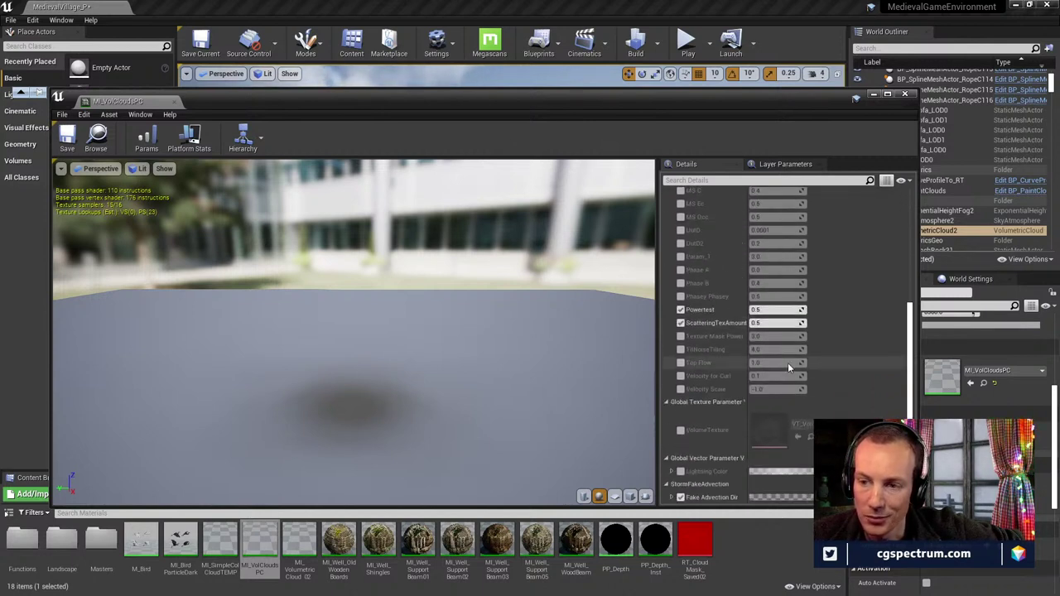
scroll(788, 363, down, 8)
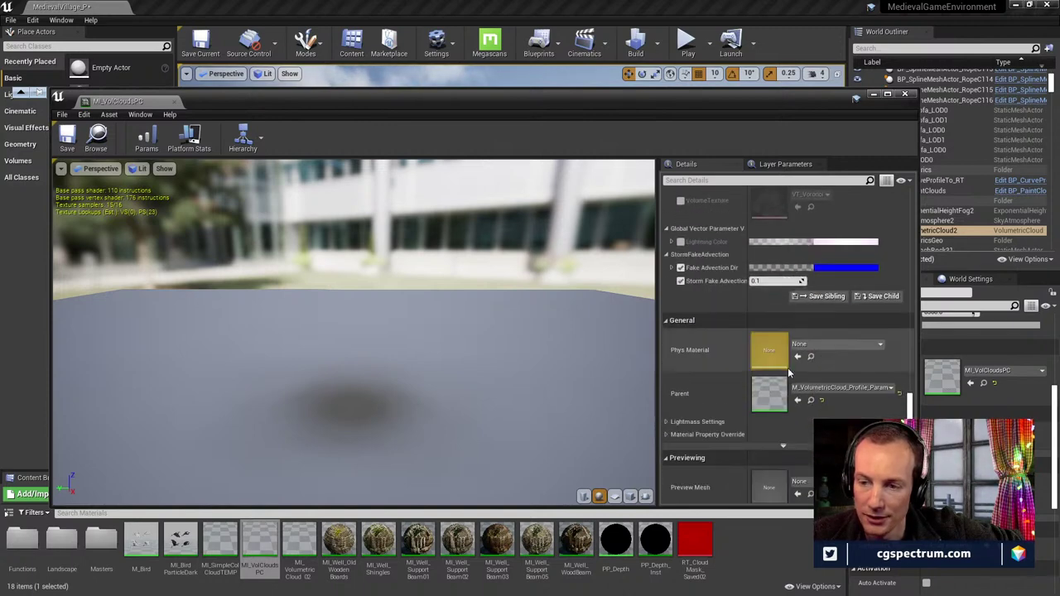
scroll(788, 368, down, 1)
Move the material editor clear of the sky and try adjusting the ScatteringTexAmount parameter
drag(663, 101, 684, 316)
scroll(791, 431, up, 8)
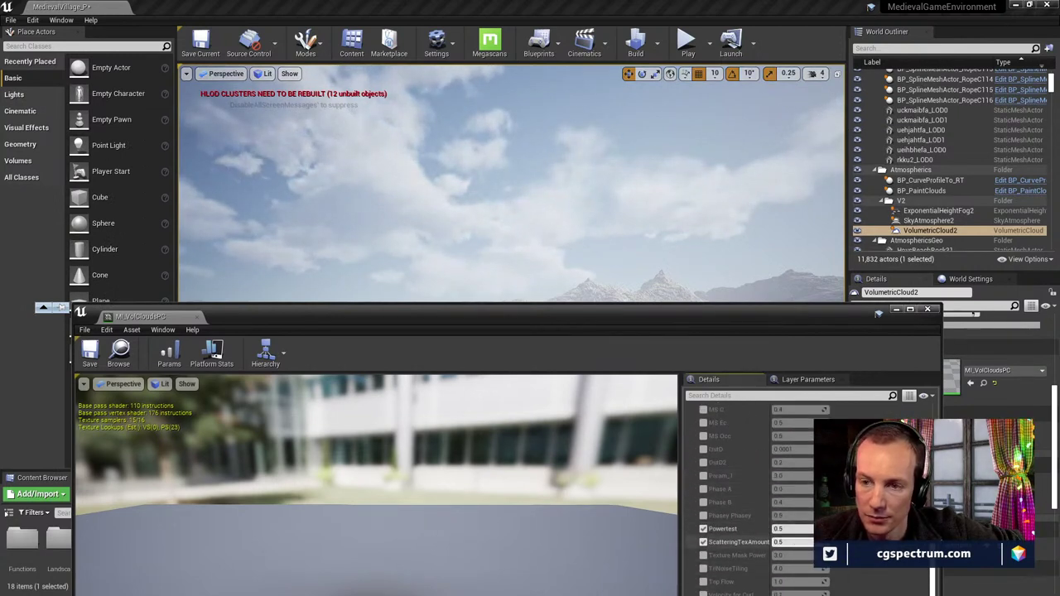
drag(787, 542, 746, 545)
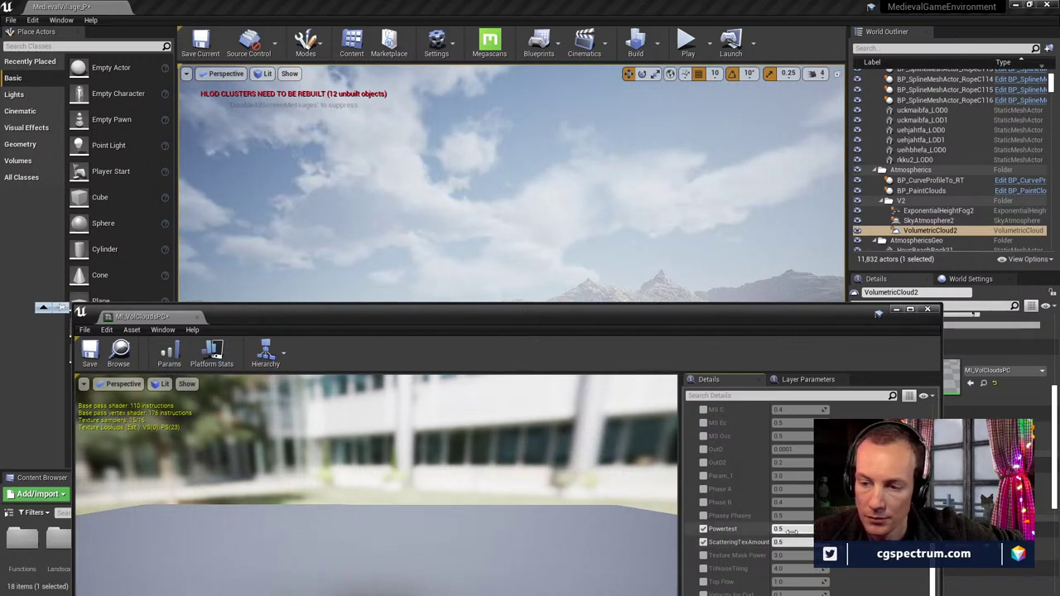
Set the Lightning Power of MI_VolCloudsPC to about 13.75 and close the material editor
scroll(813, 530, up, 4)
scroll(811, 511, up, 1)
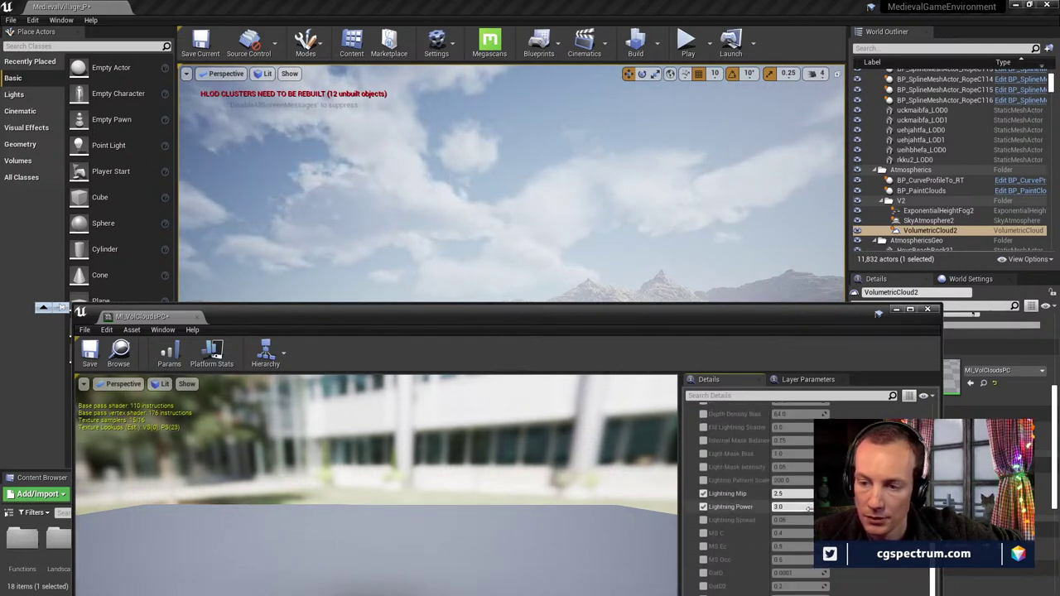
drag(797, 506, 845, 506)
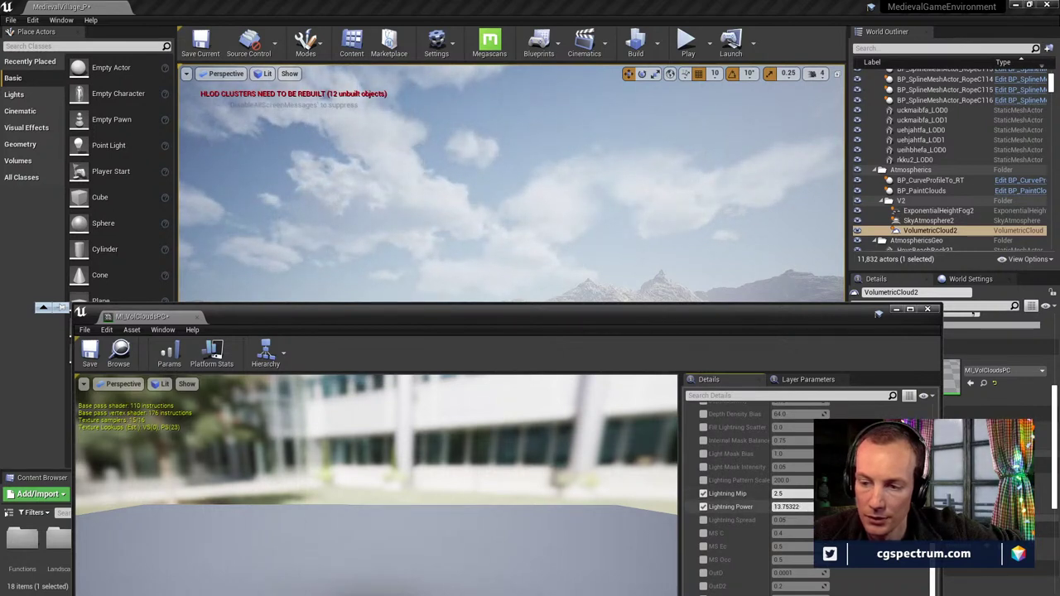
scroll(771, 497, up, 5)
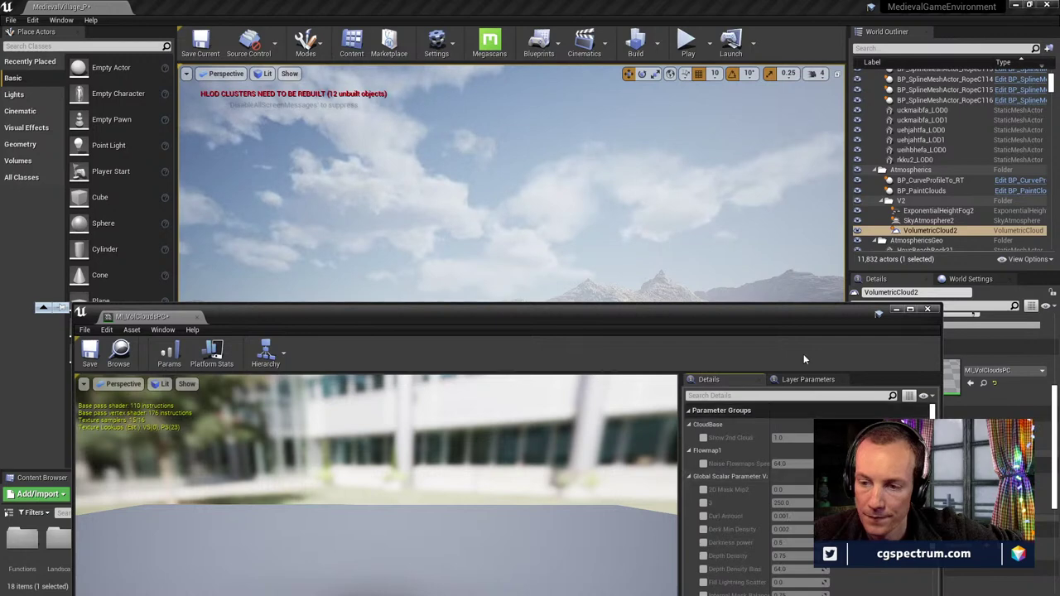
click(927, 309)
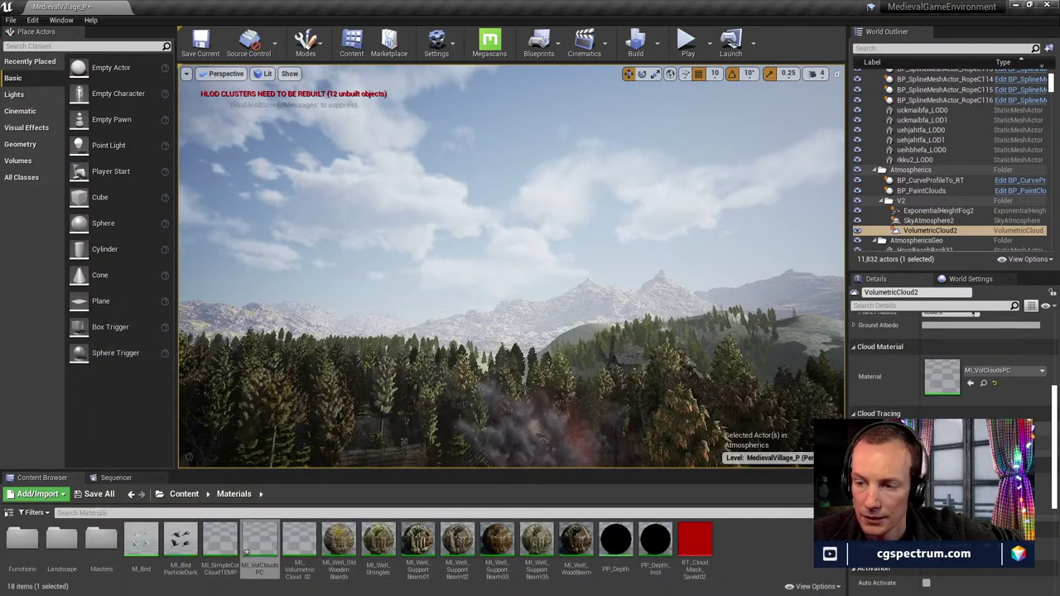
Expand the advanced Cloud Tracing settings of VolumetricCloud2 and review its tracing, layer and transform properties
scroll(953, 372, down, 2)
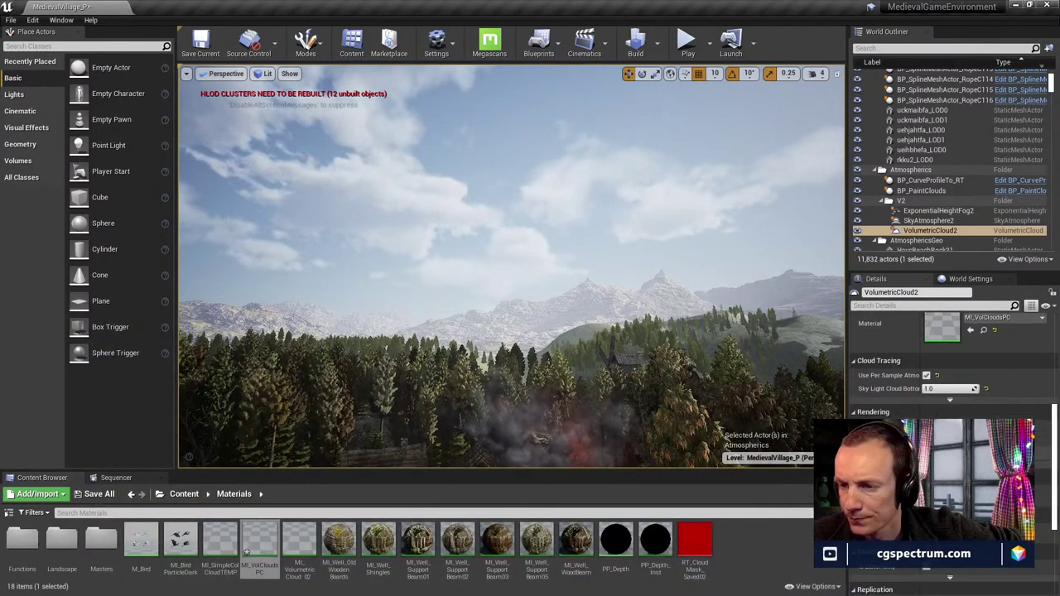
scroll(988, 418, up, 1)
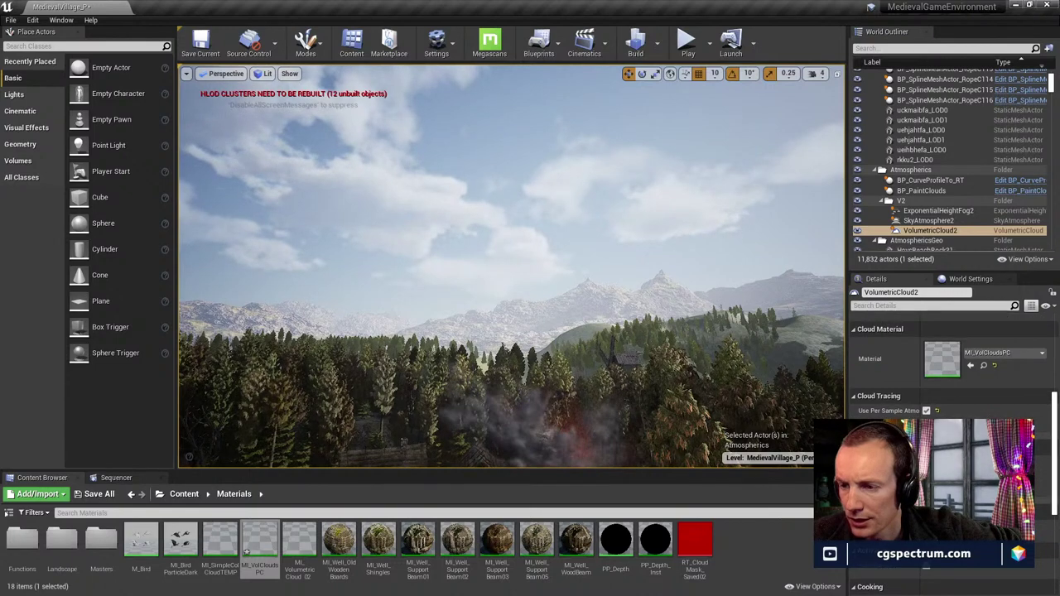
click(950, 425)
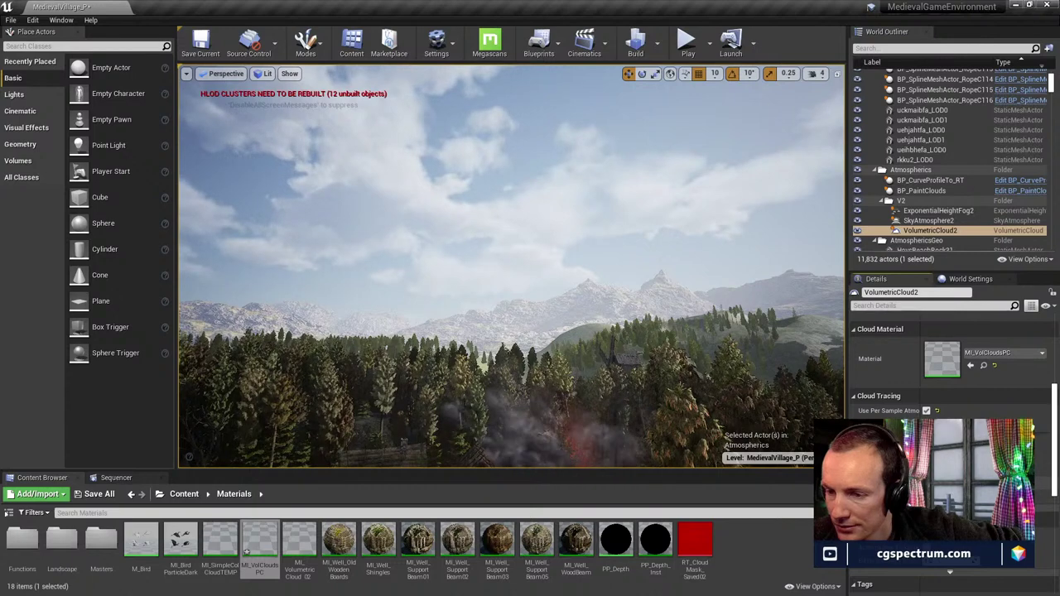
scroll(953, 372, up, 6)
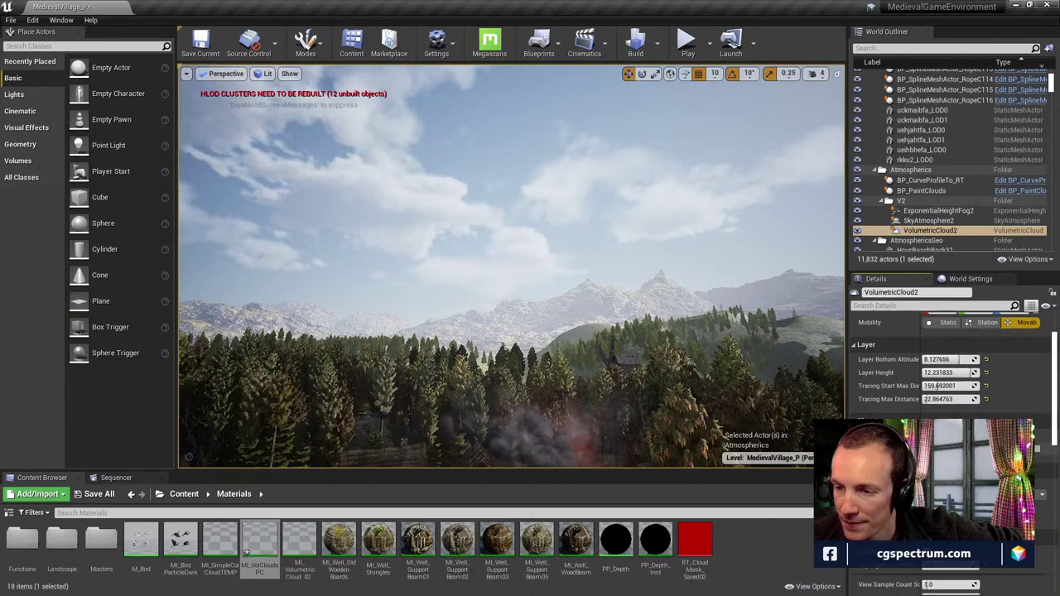
scroll(953, 364, up, 2)
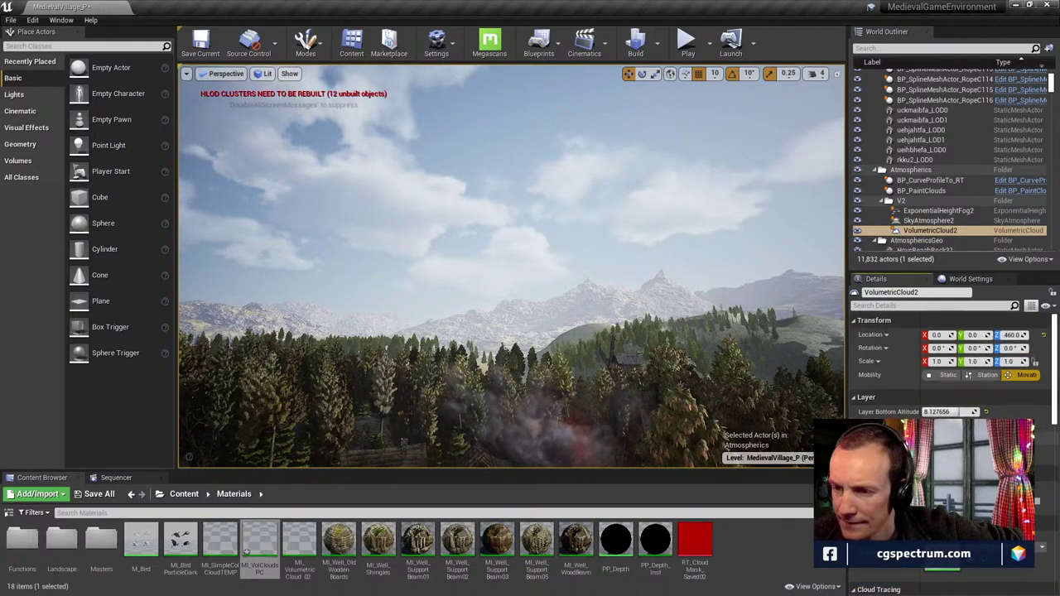
Compare the property details of the SkyAtmosphere2 and ExponentialHeightFog2 actors in the Atmospherics V2 folder
click(924, 220)
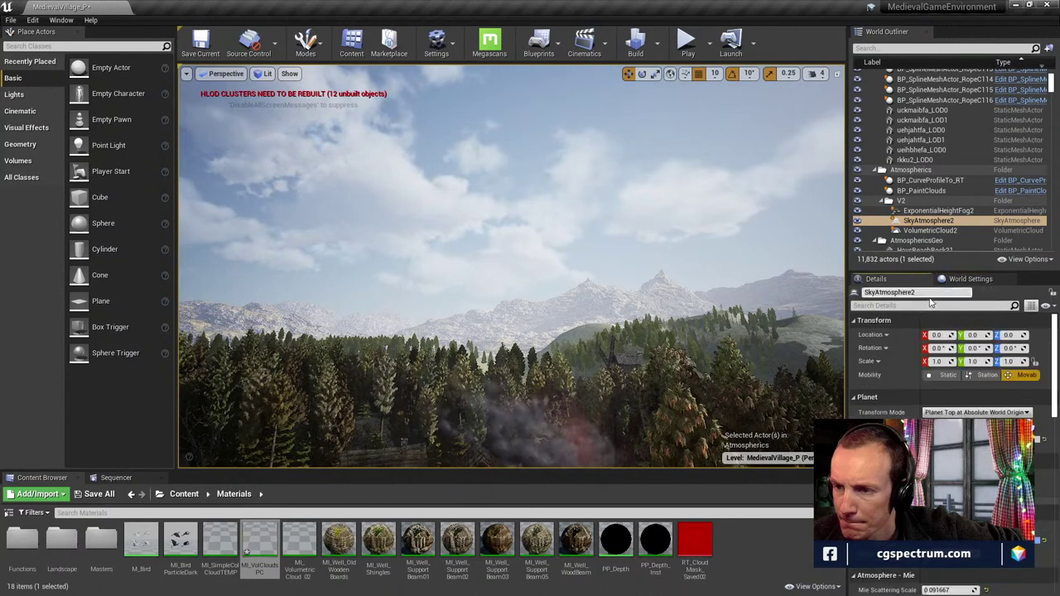
click(949, 222)
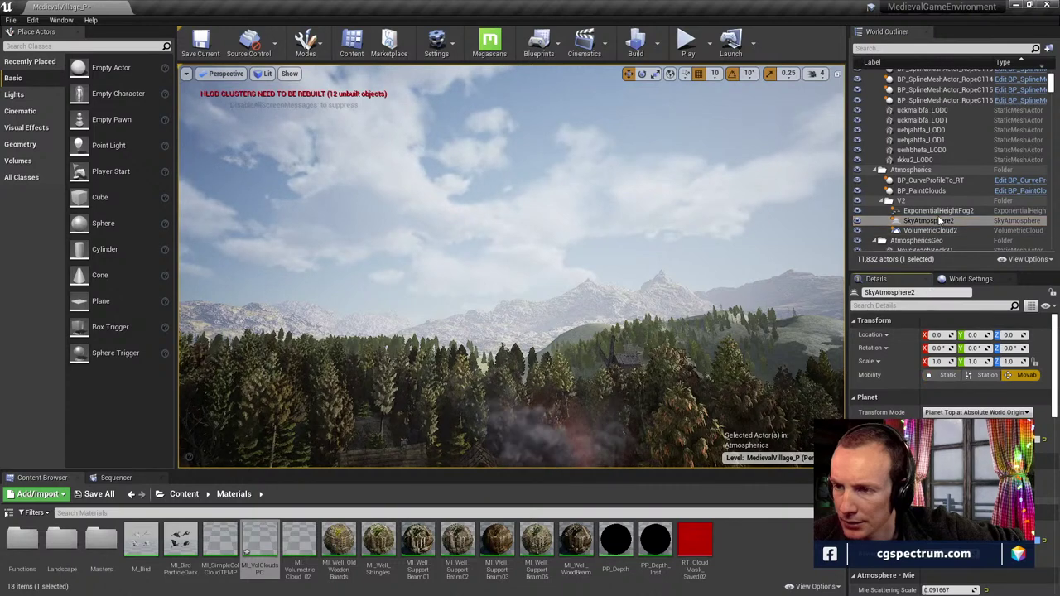
click(940, 212)
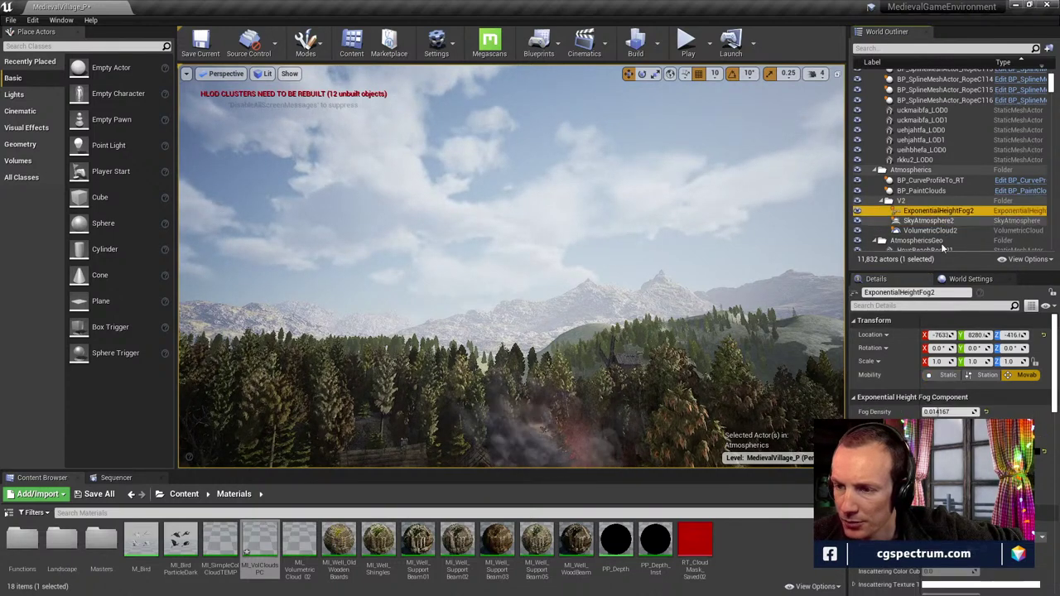
scroll(951, 377, down, 1)
scroll(951, 377, up, 2)
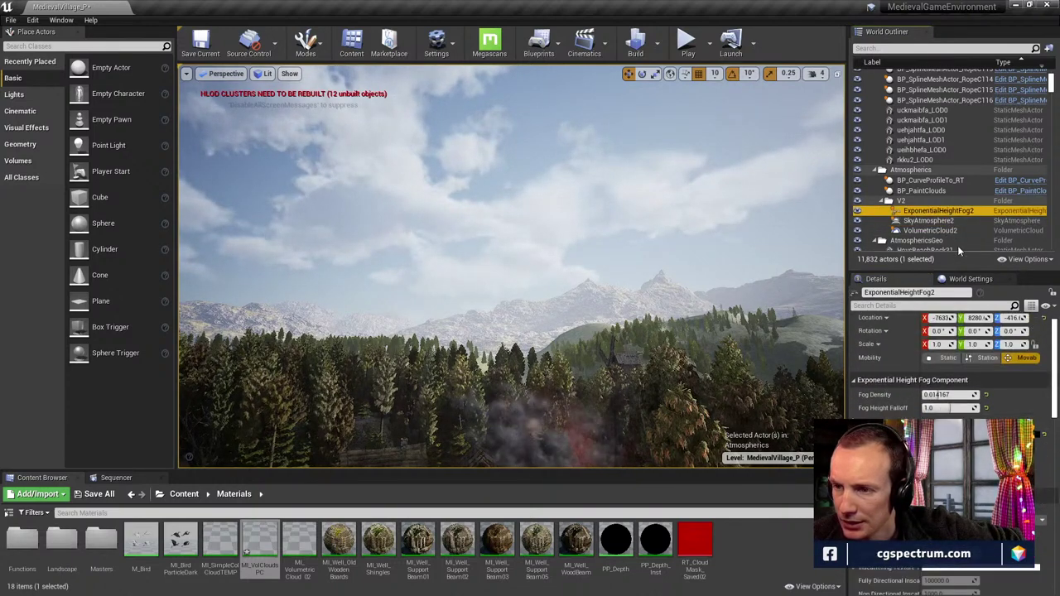
click(949, 222)
scroll(952, 373, down, 1)
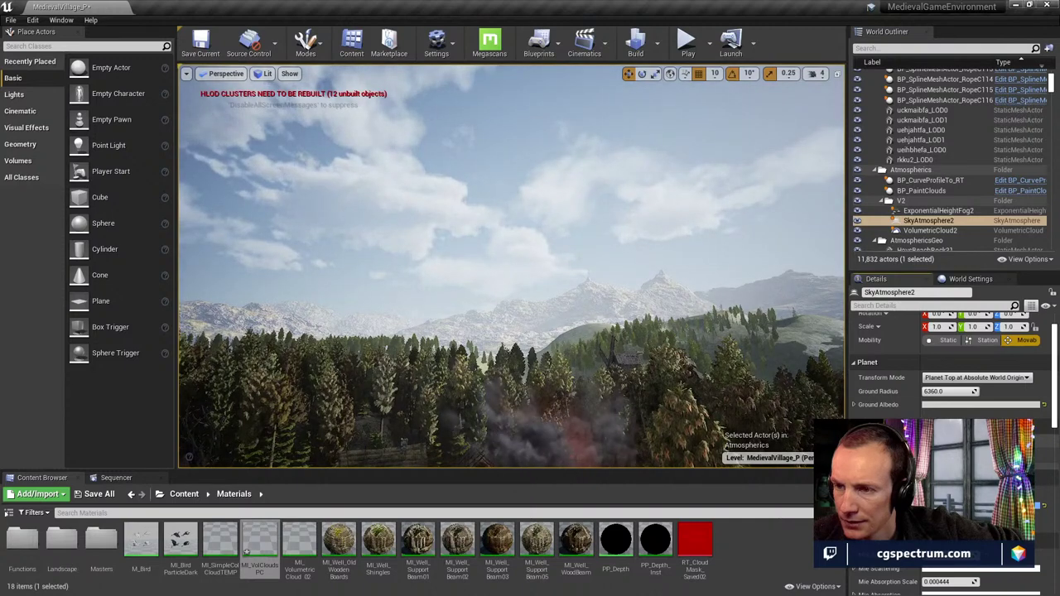
Search the placeable actors for "sky"
click(60, 47)
text(a)
key(BackSpace)
text(sky)
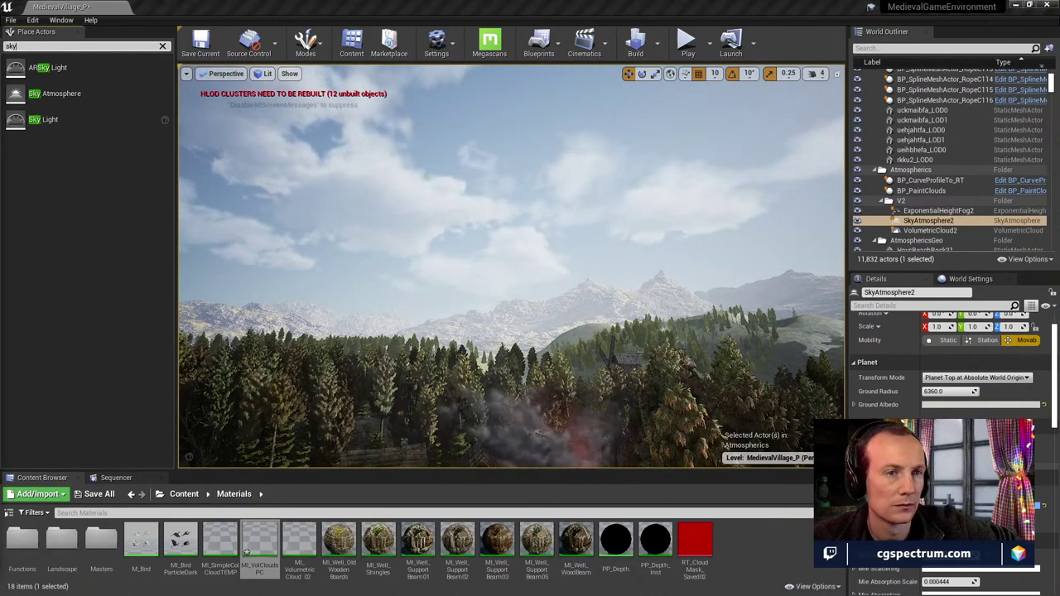
Switch to the Chrome browser, search Google for "unreal sky atmosphere" and open the Unreal Engine Sky Atmosphere documentation
drag(4, 107, 523, 80)
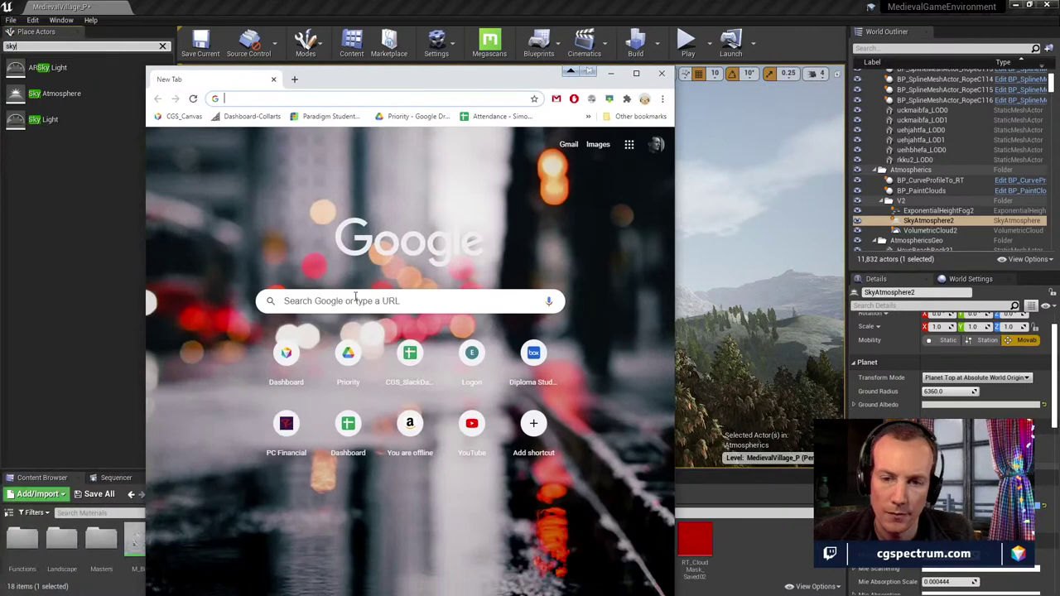
click(357, 300)
text(unreal sky atmosp)
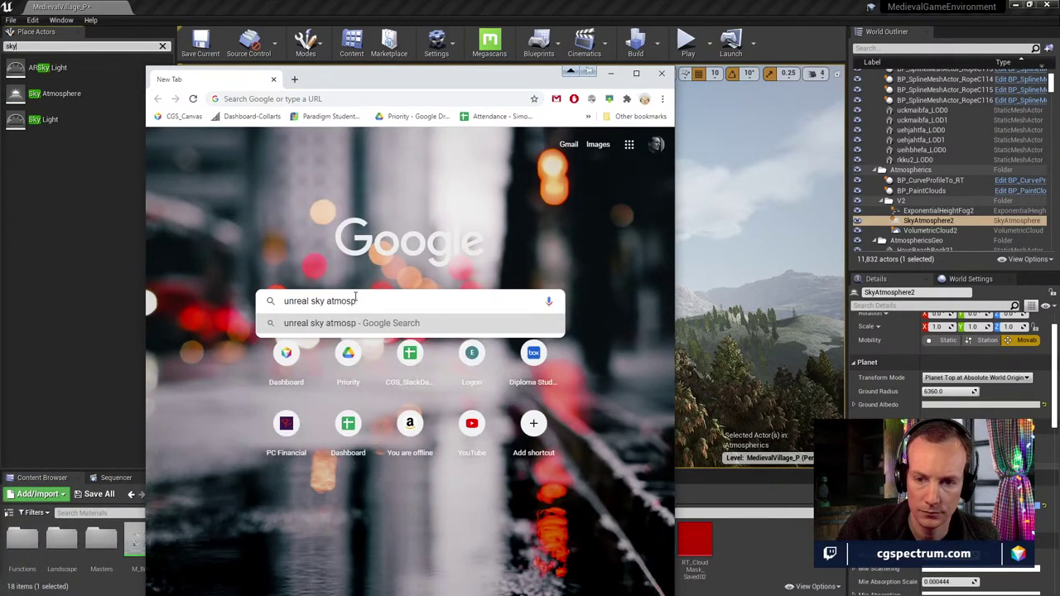
text(here)
key(Return)
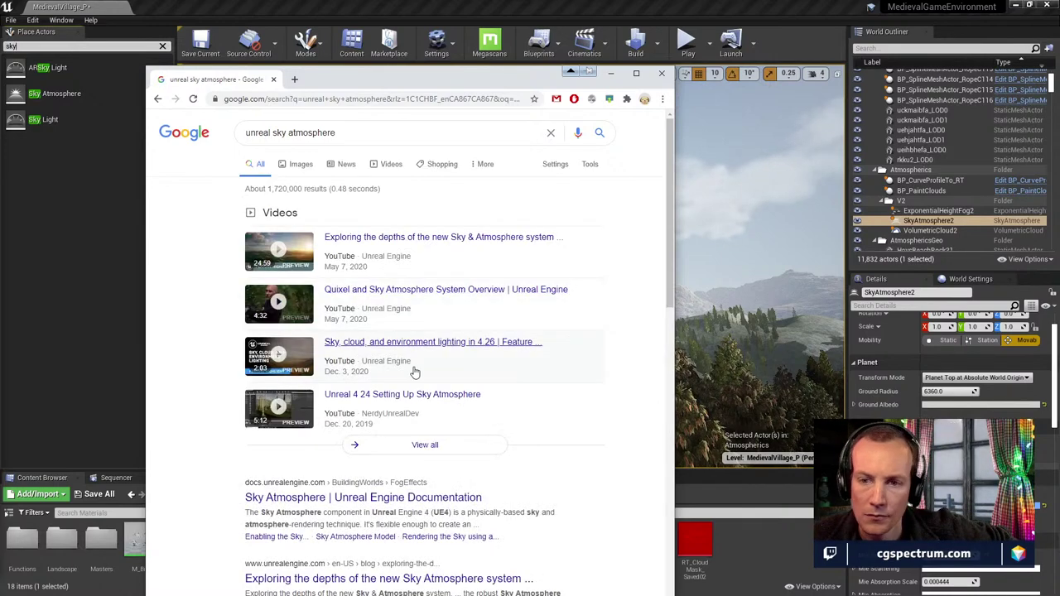
scroll(239, 461, down, 1)
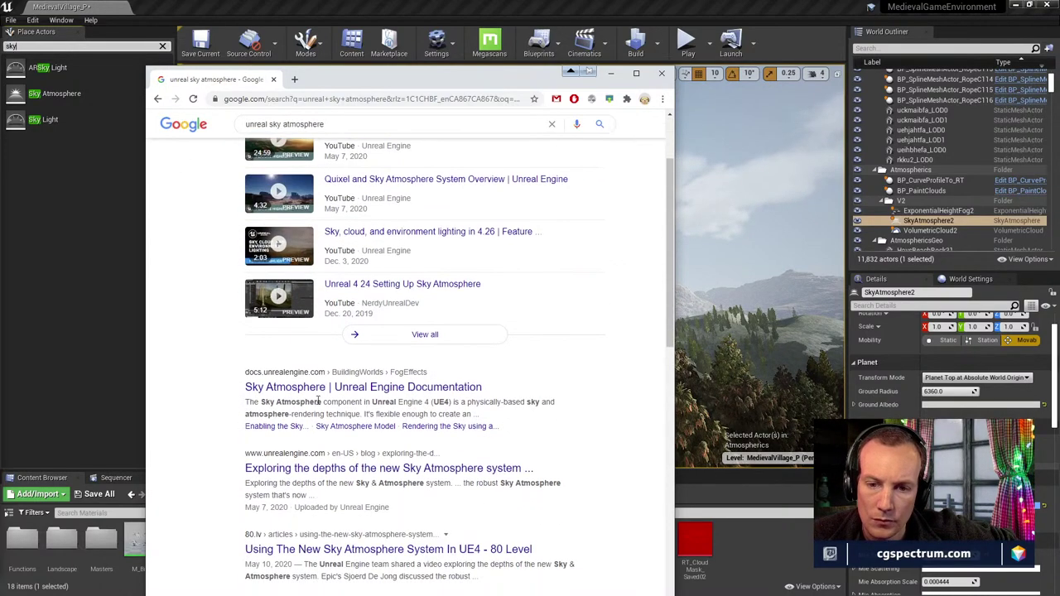
click(412, 390)
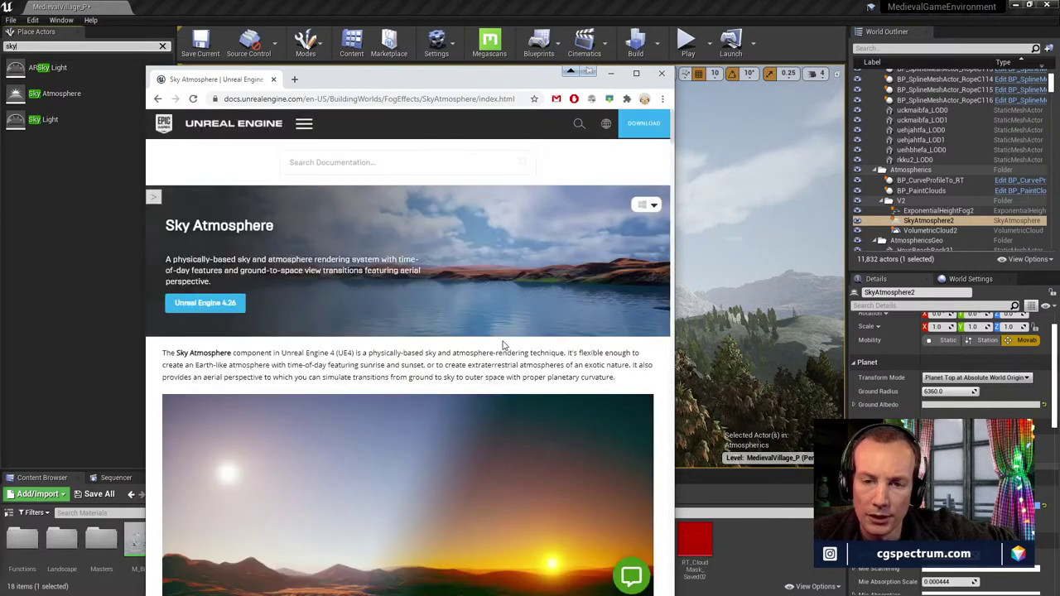
Widen the browser window, read the Sky Atmosphere documentation through Rayleigh Scattering, and minimize the browser to return to the Unreal Editor
scroll(304, 336, down, 1)
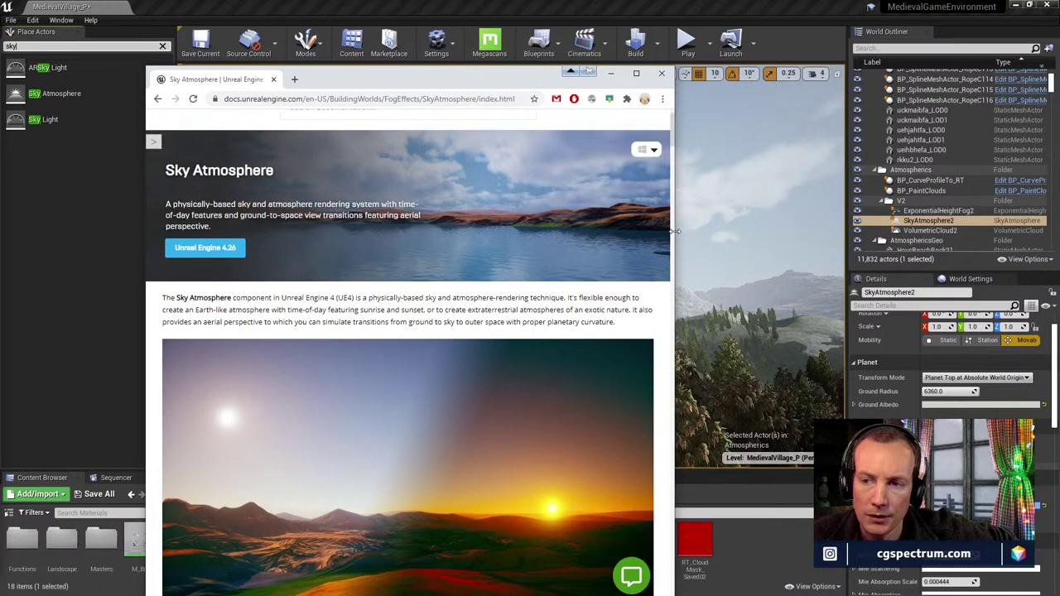
drag(675, 231, 881, 231)
scroll(579, 350, down, 4)
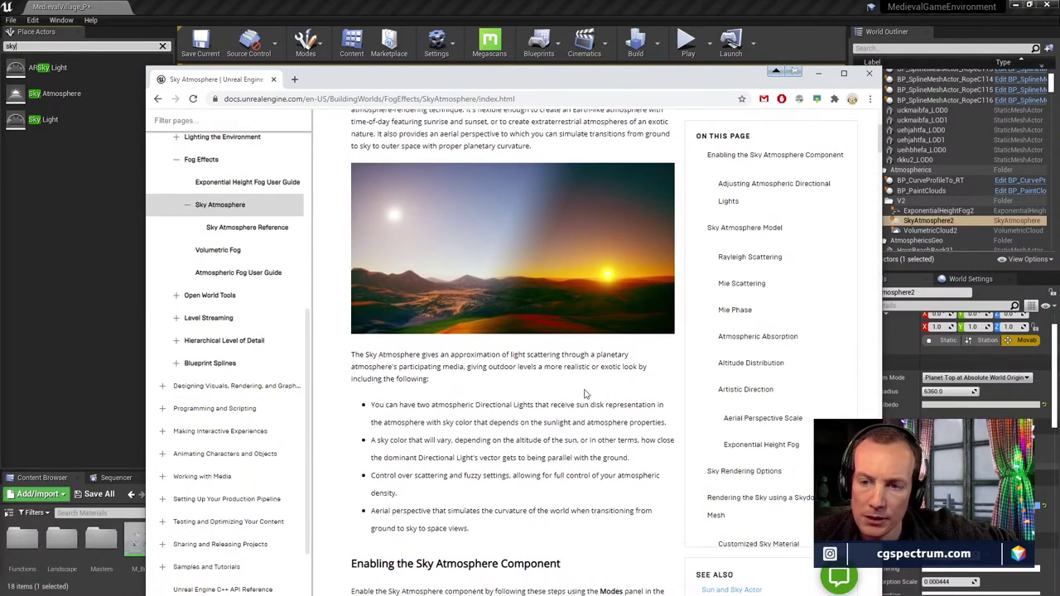
scroll(584, 393, down, 6)
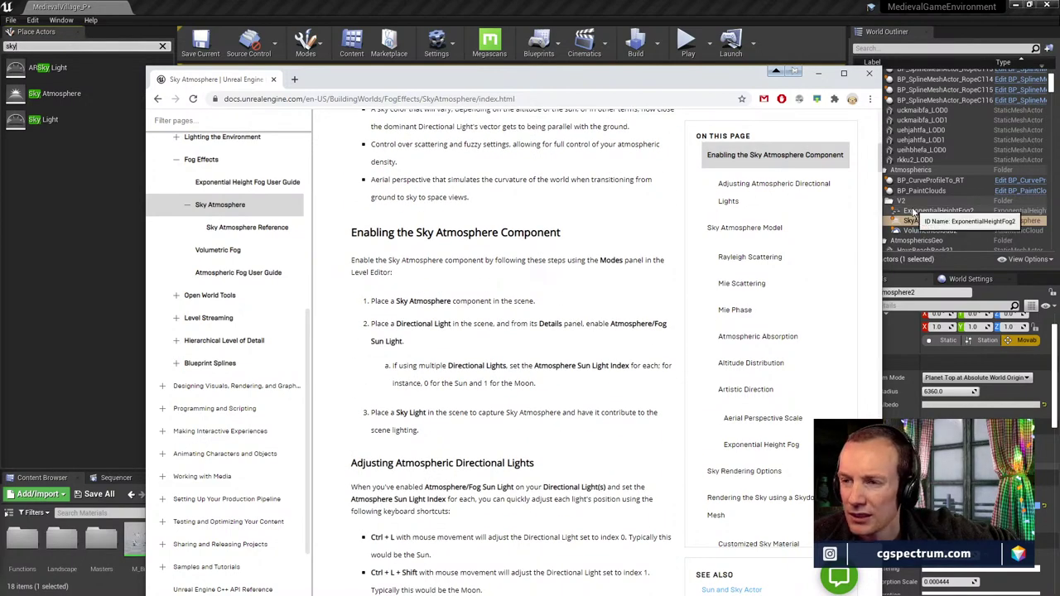
scroll(514, 392, down, 3)
scroll(514, 391, down, 9)
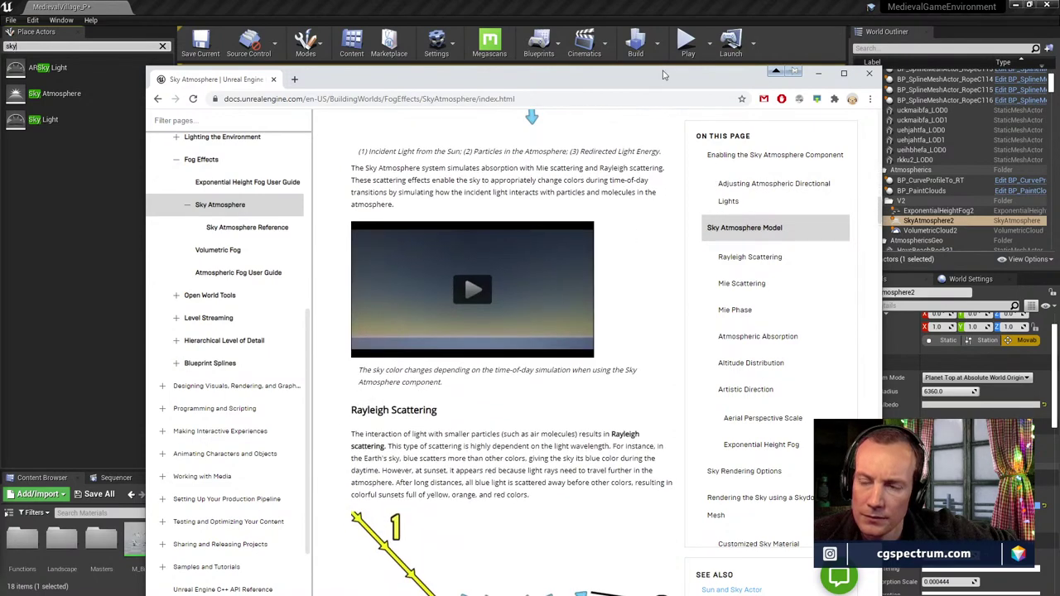
click(818, 73)
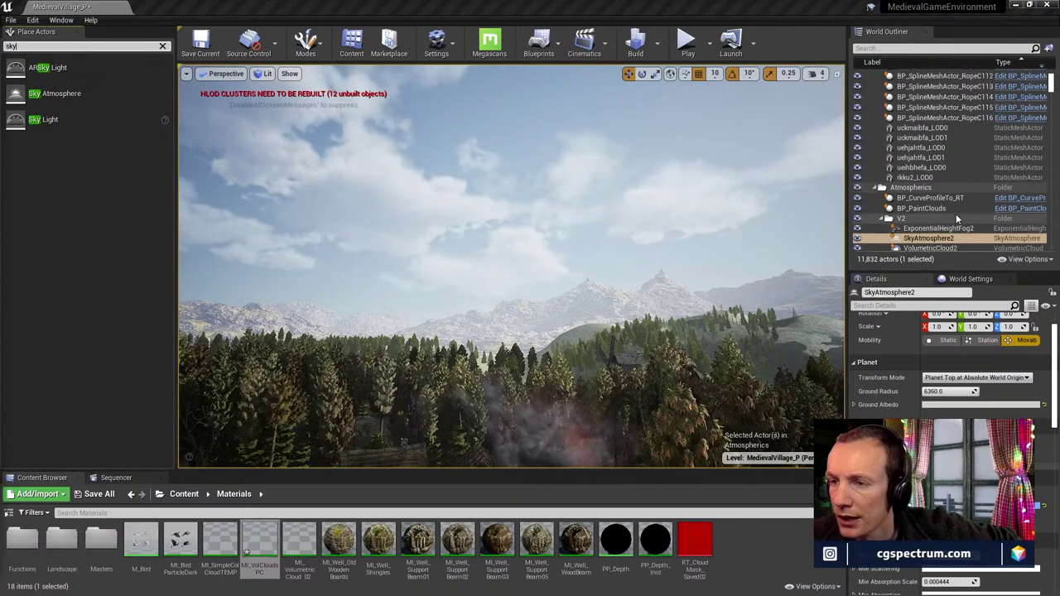
Find the ExponentialHeightFog2 actor in the Atmospherics V2 folder and show its fog component properties
scroll(961, 199, down, 5)
scroll(964, 179, up, 4)
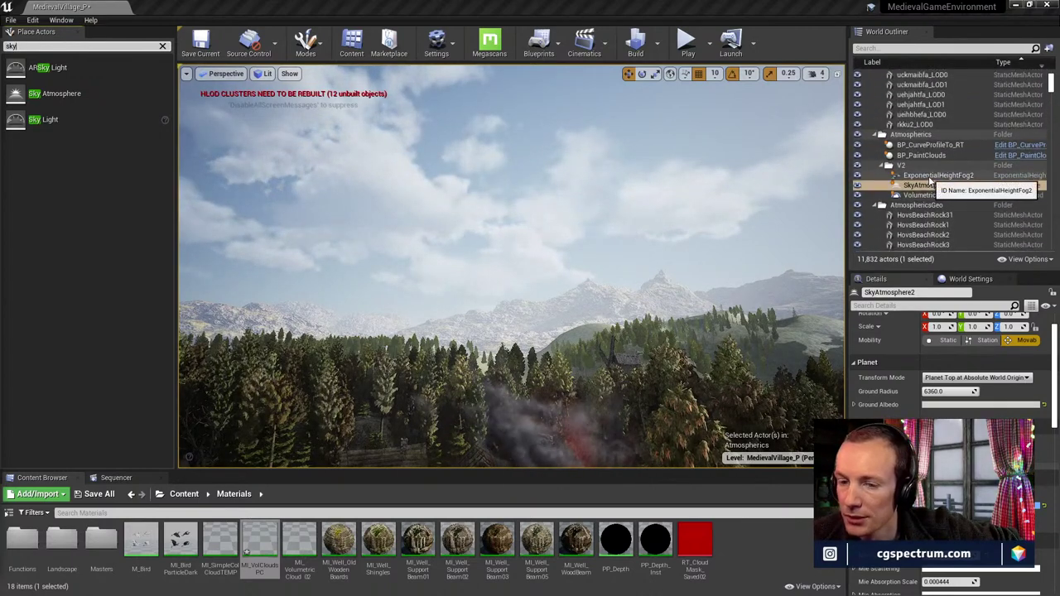
click(932, 175)
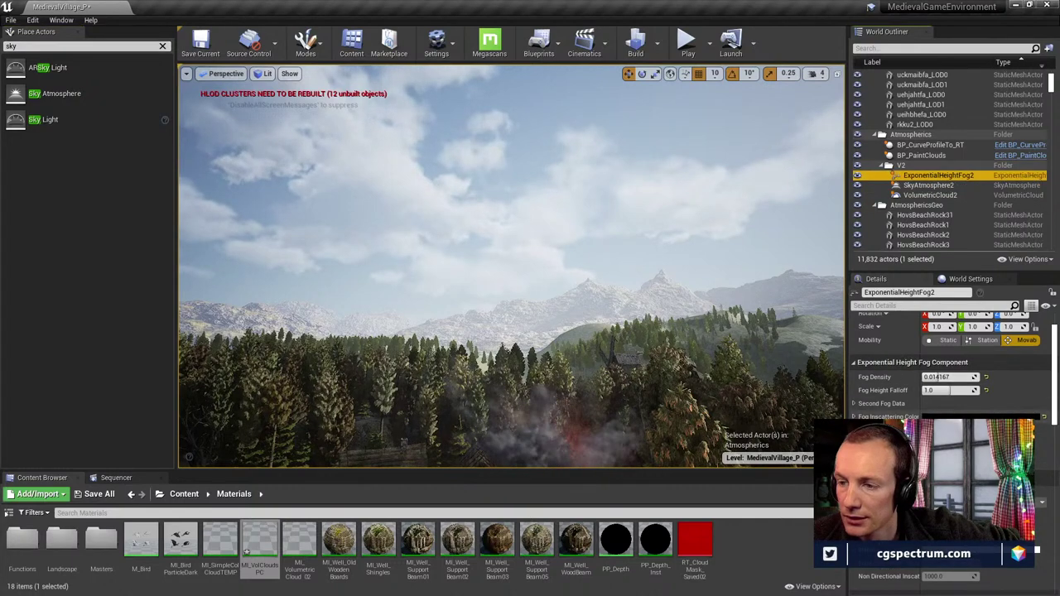
Reorder the World Outliner by actor type and look through the actor list down to the Atmospherics folder
scroll(951, 193, up, 3)
scroll(951, 195, up, 15)
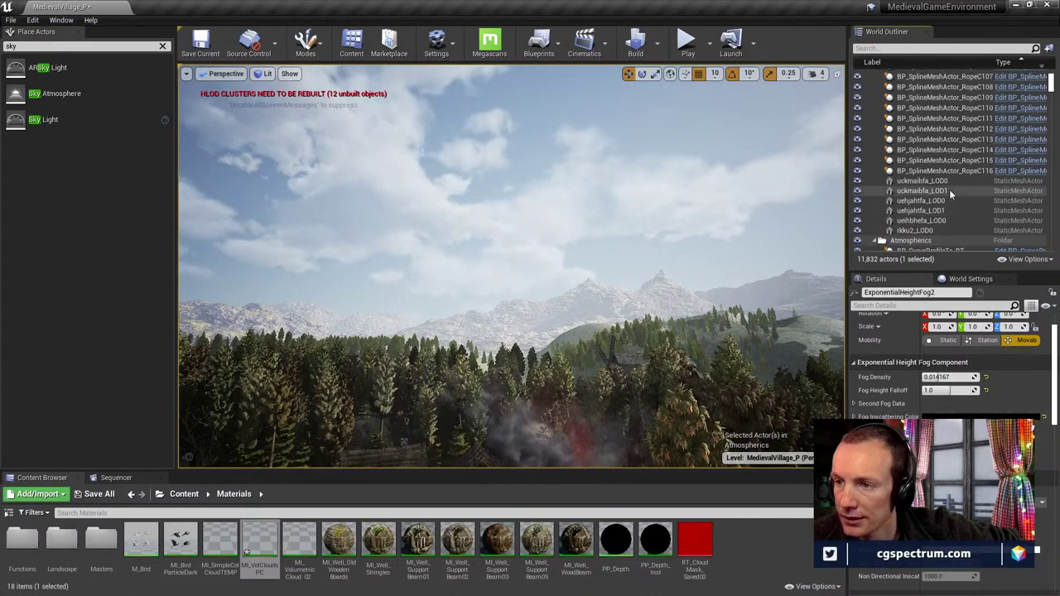
scroll(952, 184, up, 5)
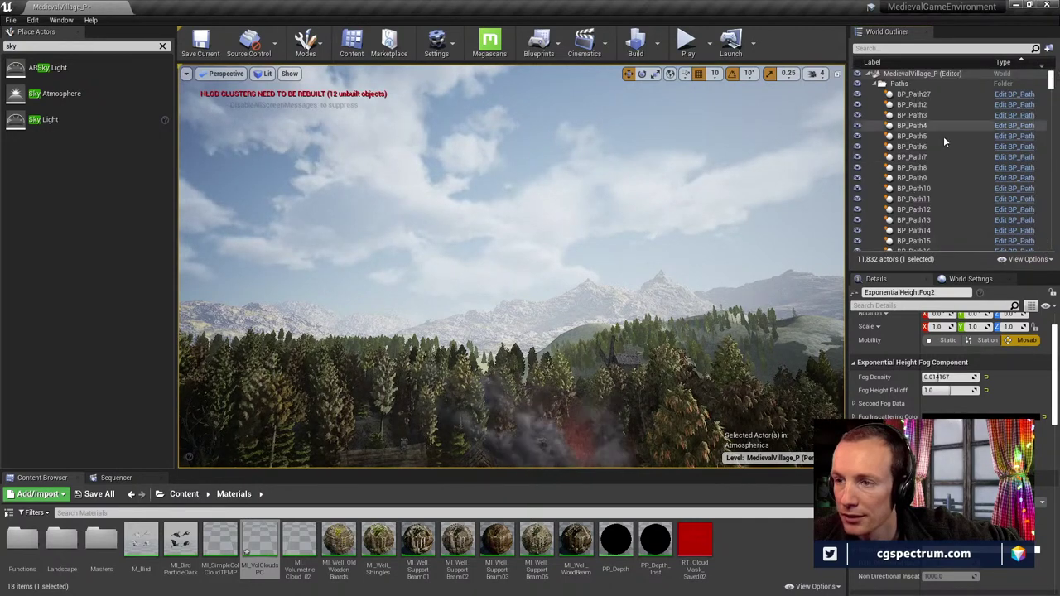
scroll(943, 136, up, 5)
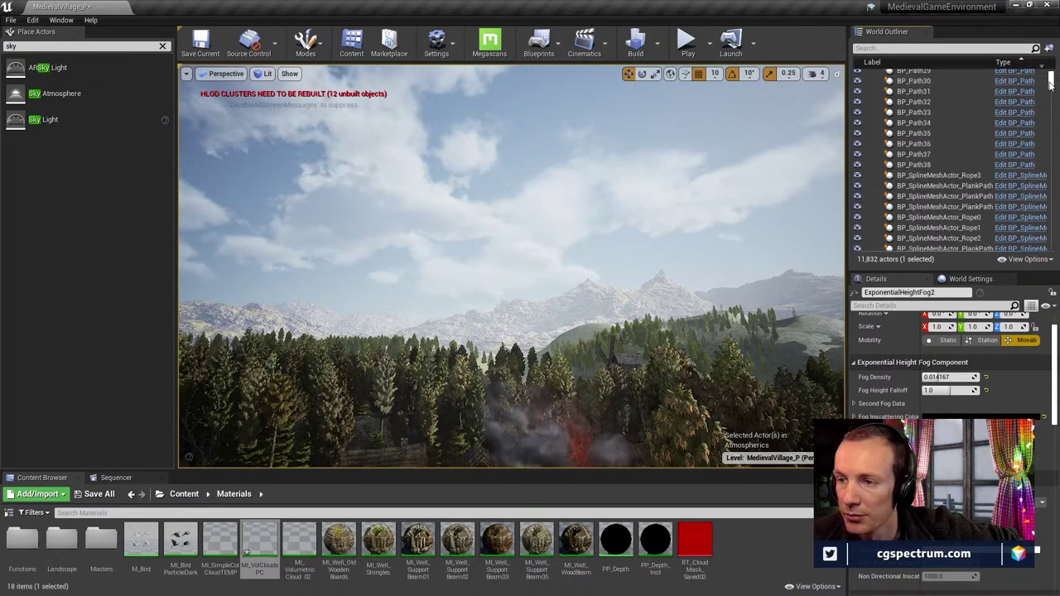
drag(1050, 83, 1027, 73)
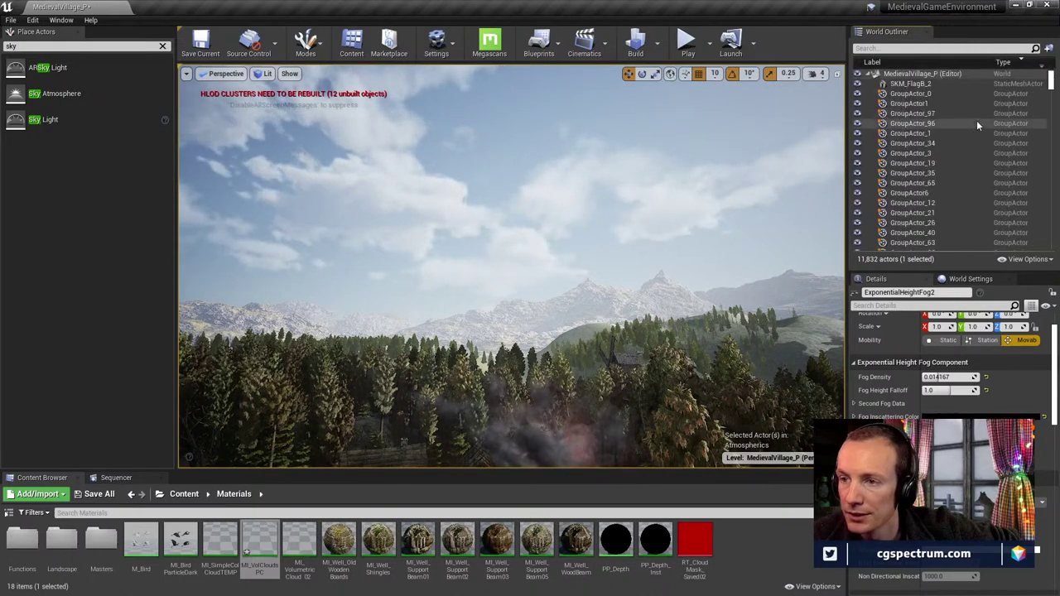
scroll(977, 124, down, 10)
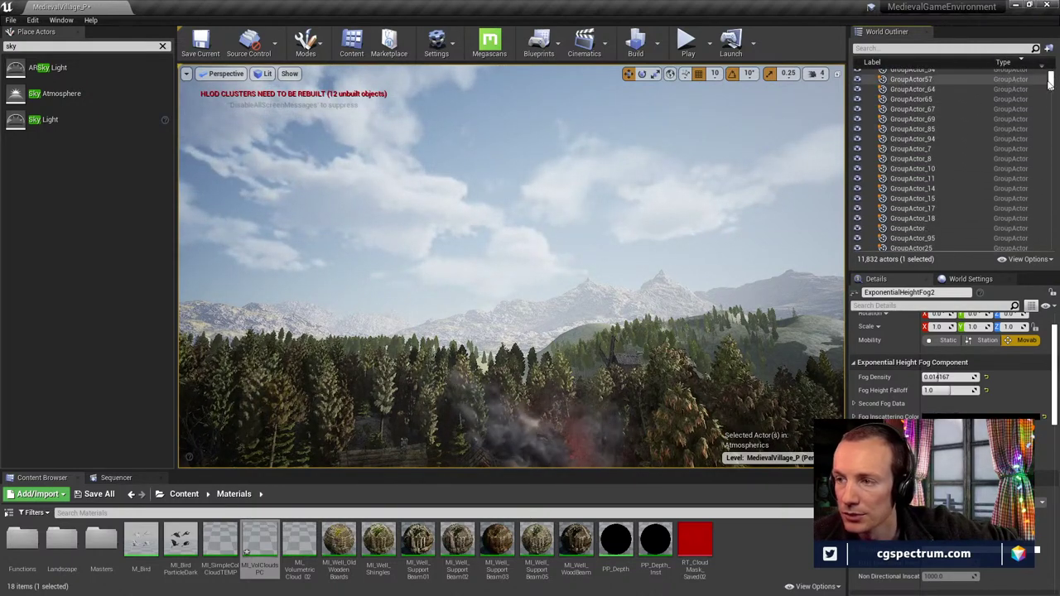
drag(1049, 83, 1059, 239)
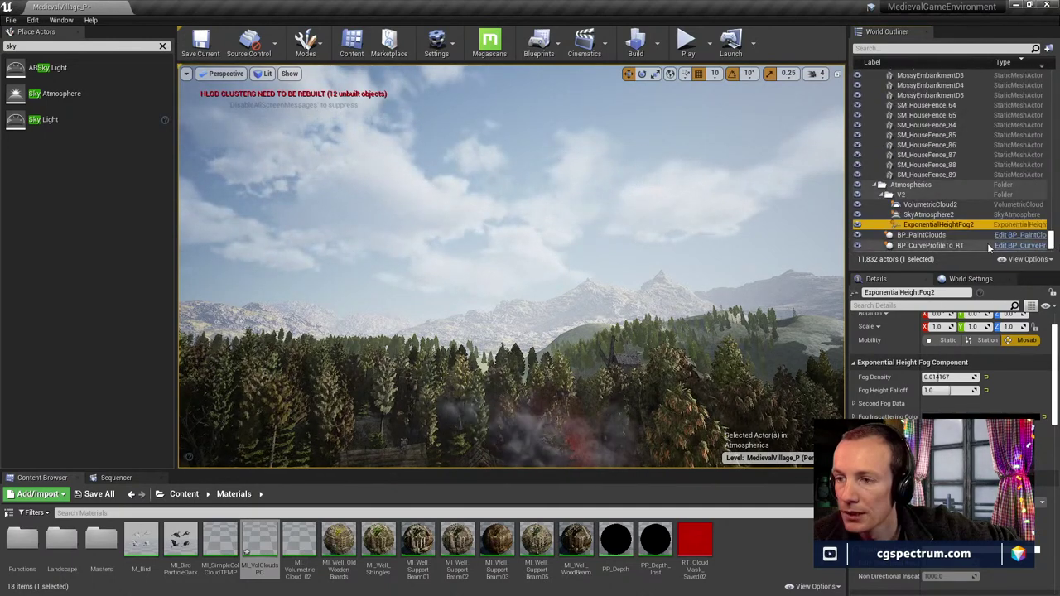
scroll(972, 204, up, 5)
scroll(973, 204, down, 5)
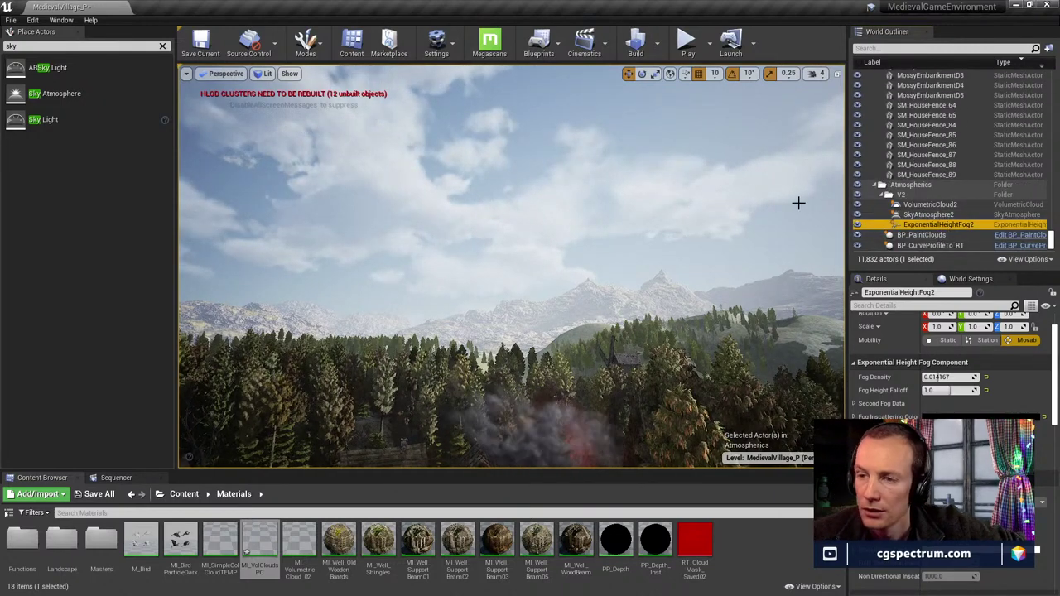
Review the SkyAtmosphere2 properties, including the planet, Rayleigh, Mie, Art Direction and Rendering settings
click(928, 215)
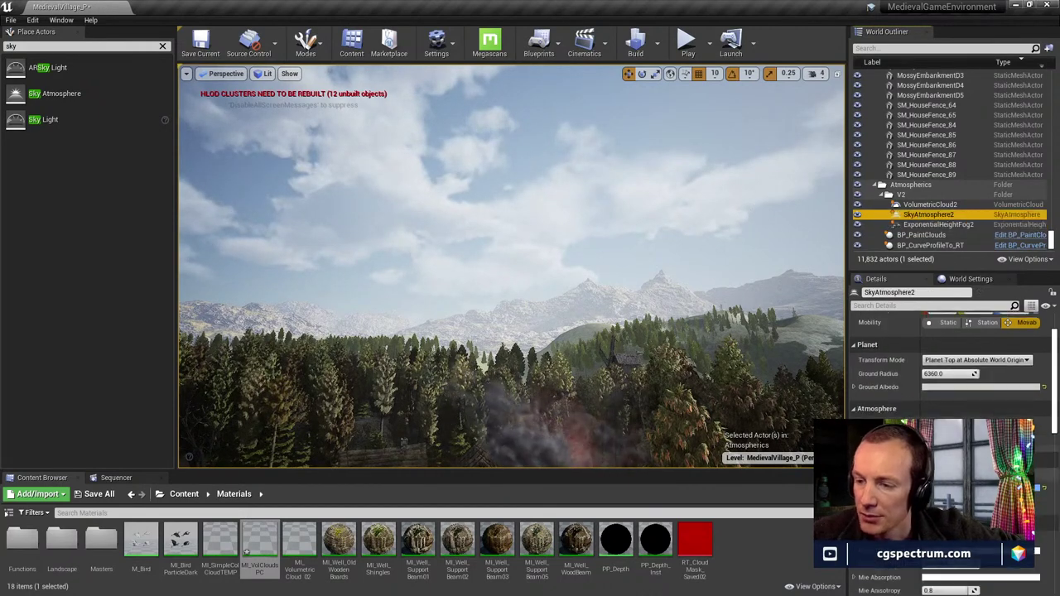
scroll(952, 373, down, 10)
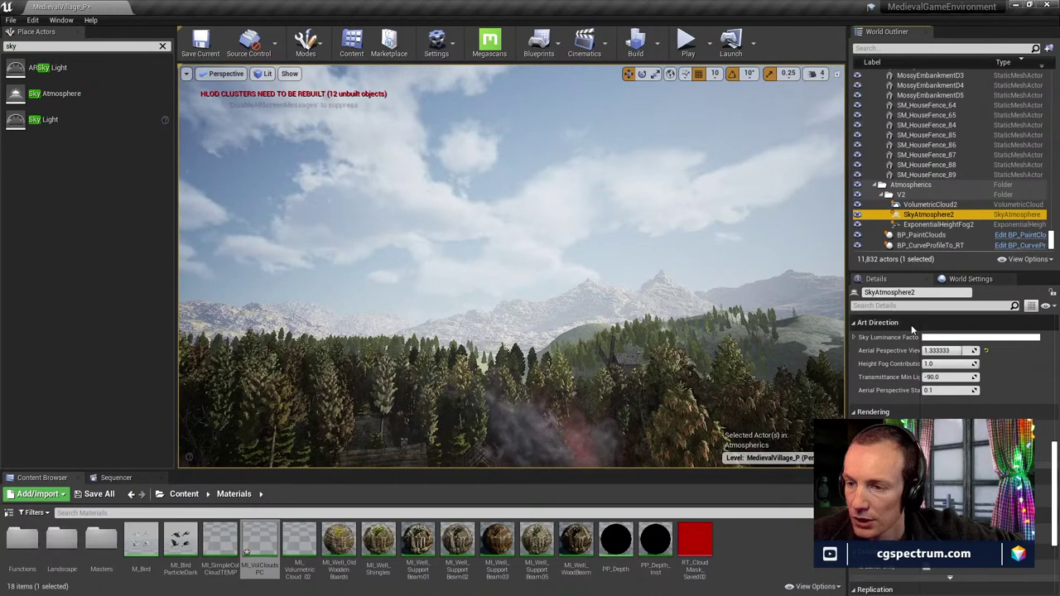
scroll(945, 388, down, 5)
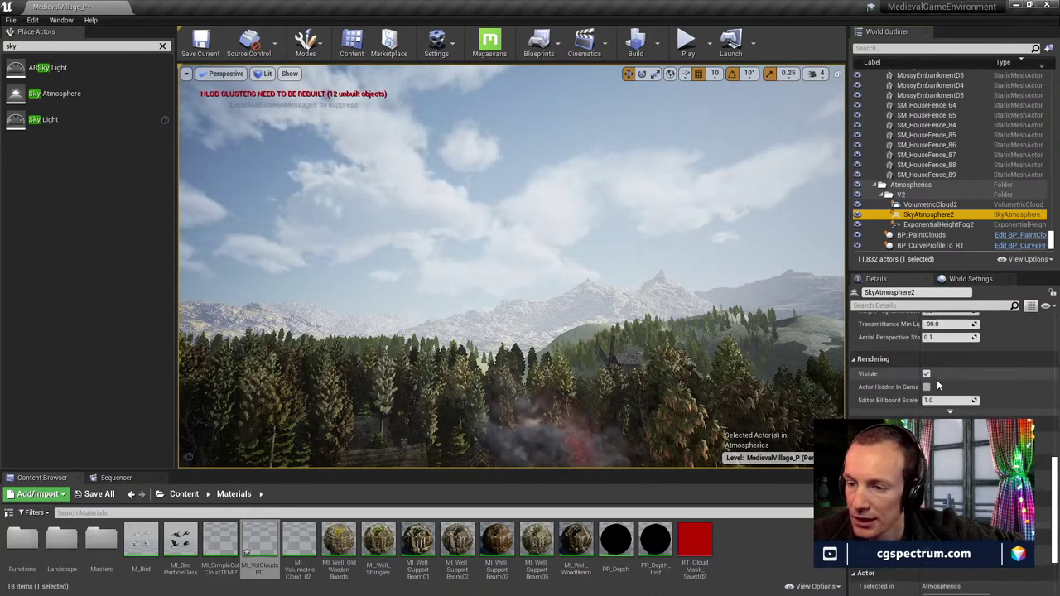
scroll(944, 387, down, 2)
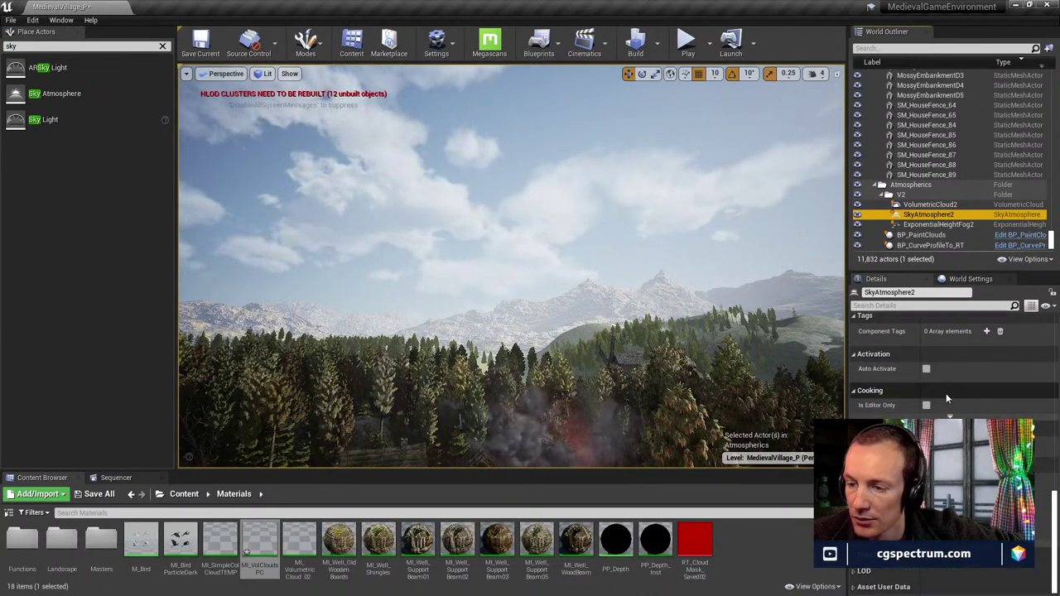
scroll(947, 396, up, 10)
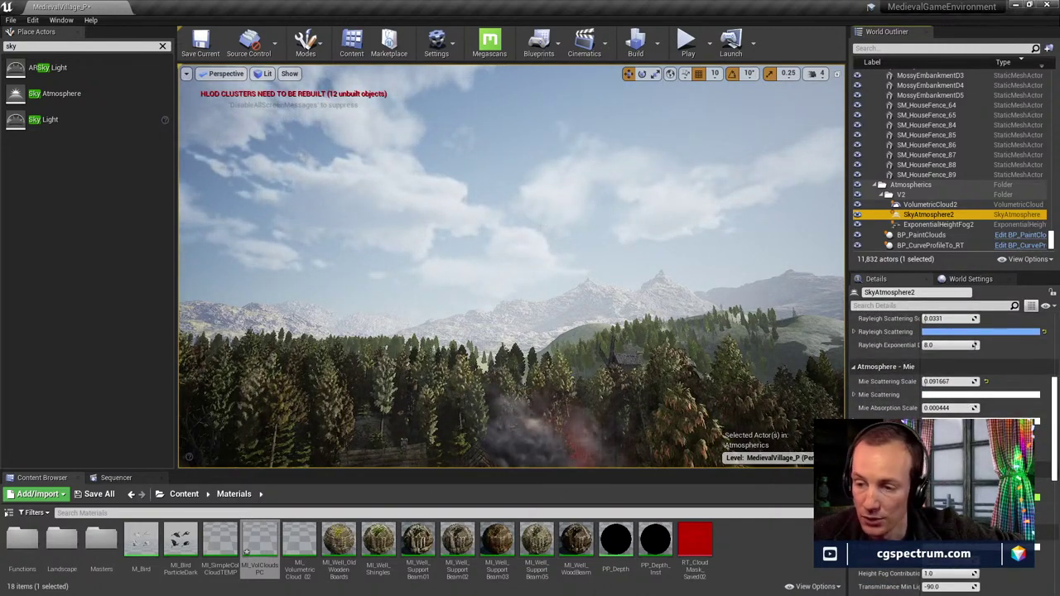
scroll(952, 357, up, 10)
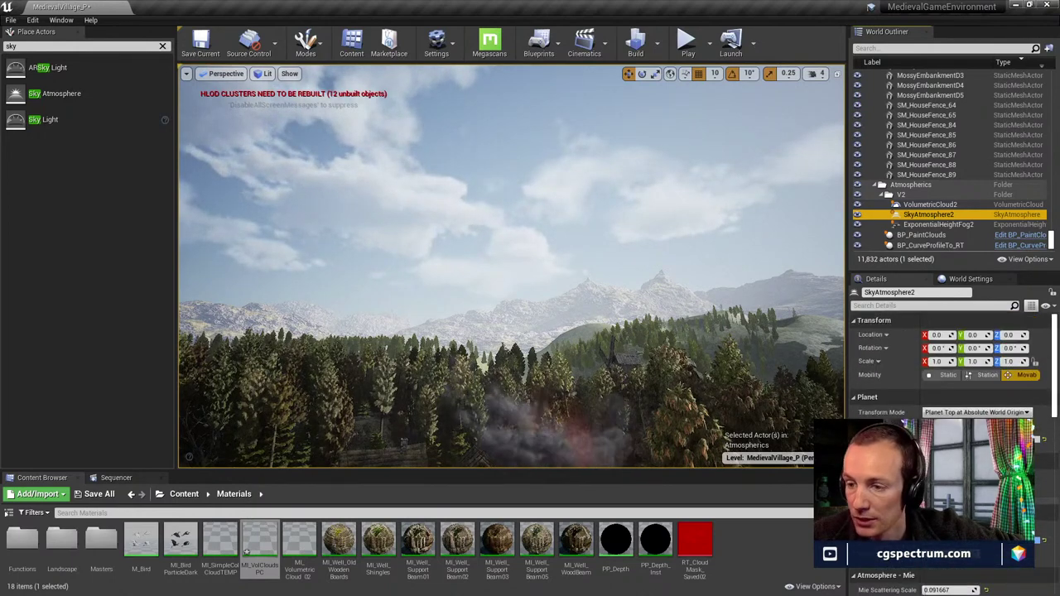
scroll(952, 365, down, 8)
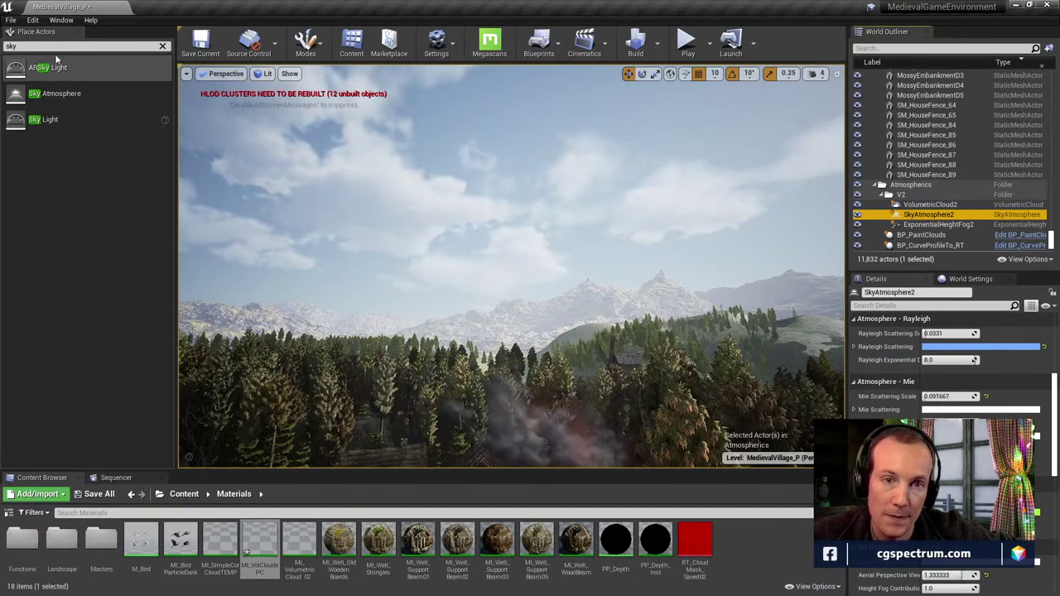
Search the placeable actors for "sunsky" and "sun", and clear the search
click(25, 47)
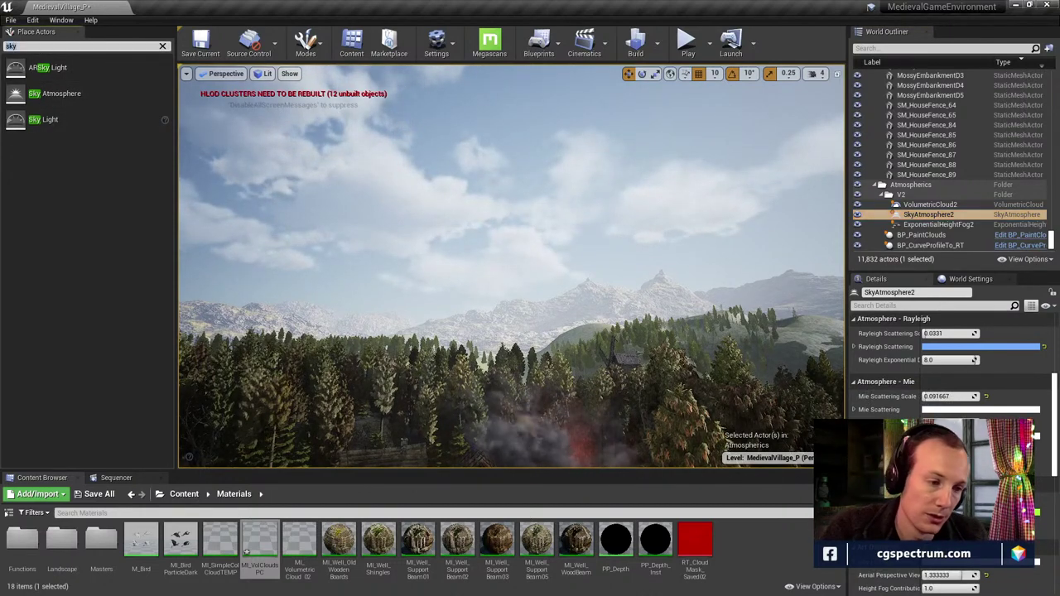
text(sun)
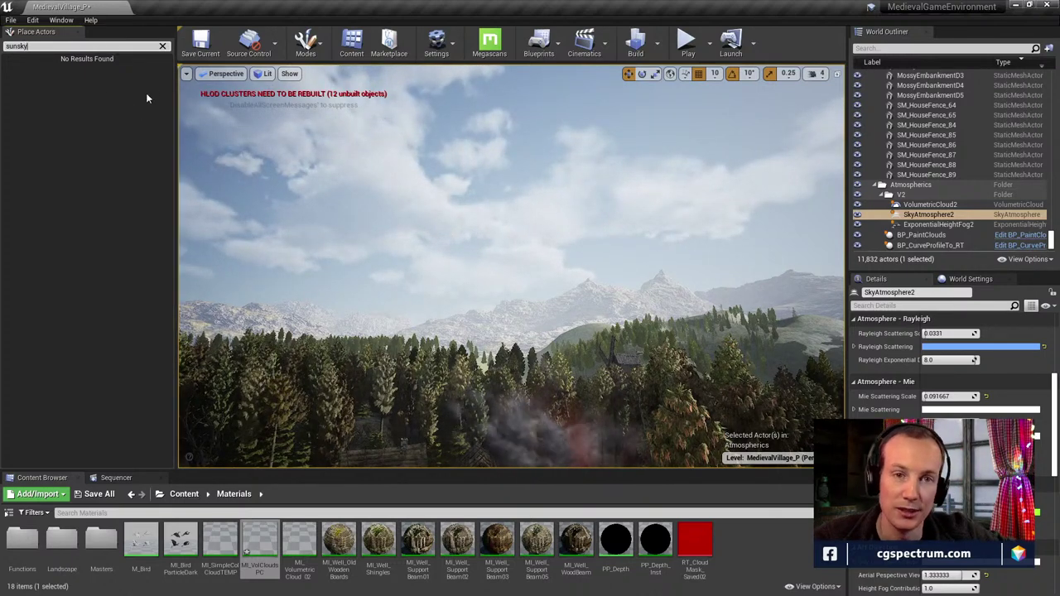
key(ctrl+a)
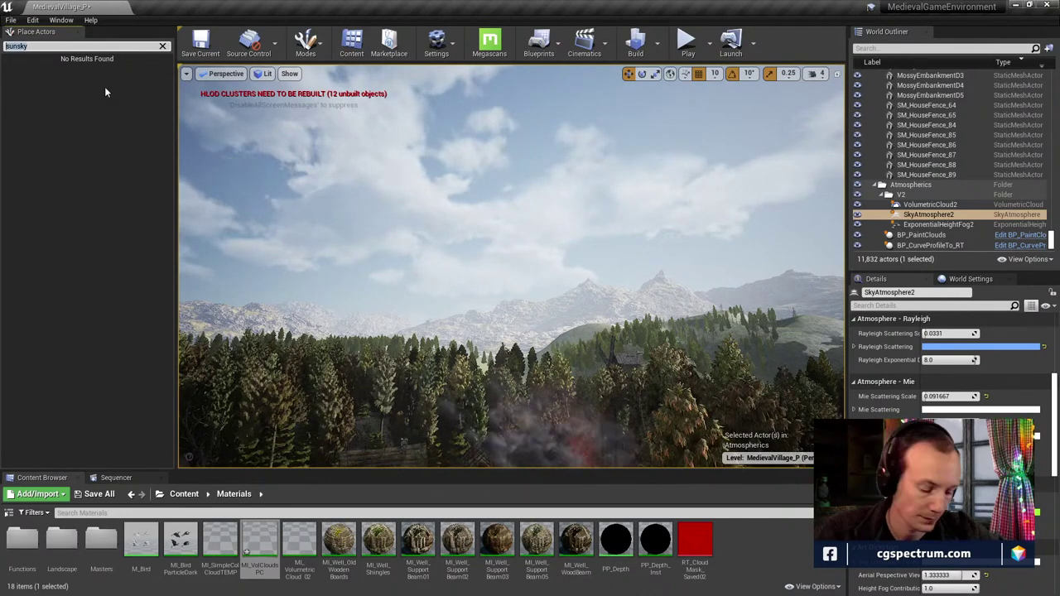
text(sun)
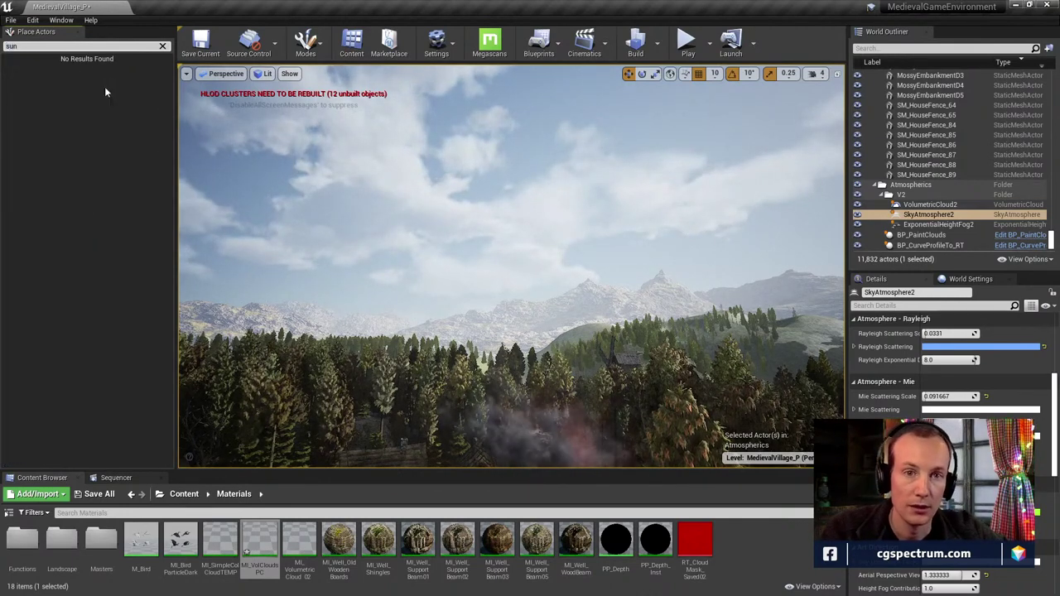
key(BackSpace)
key(BackSpace)
key(BackSpace)
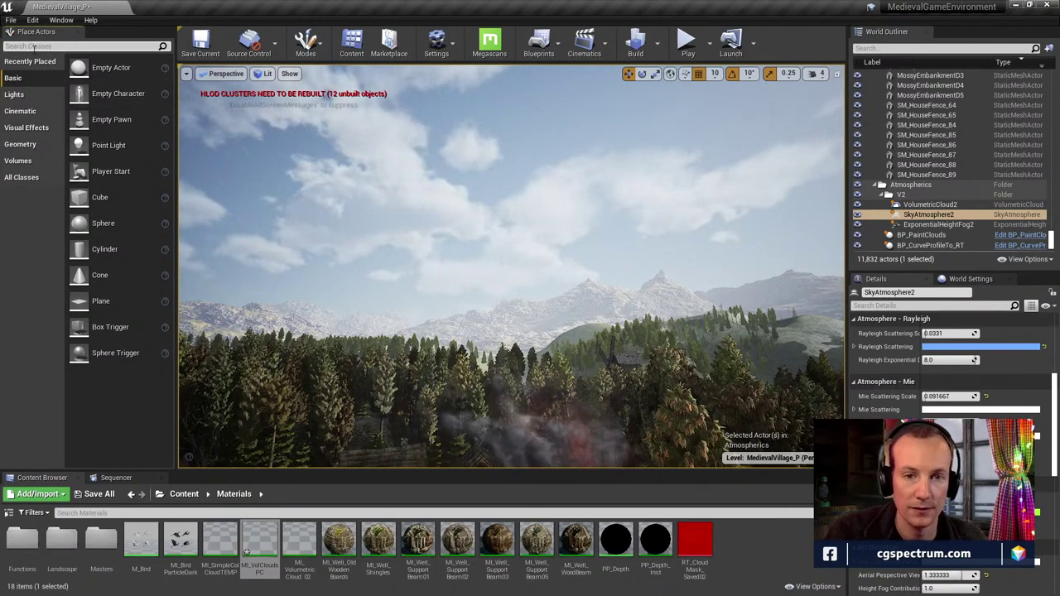
Search the placeable actors for "sky" and check the Sky Atmosphere entry, then retry the search with "sun"
text(sky)
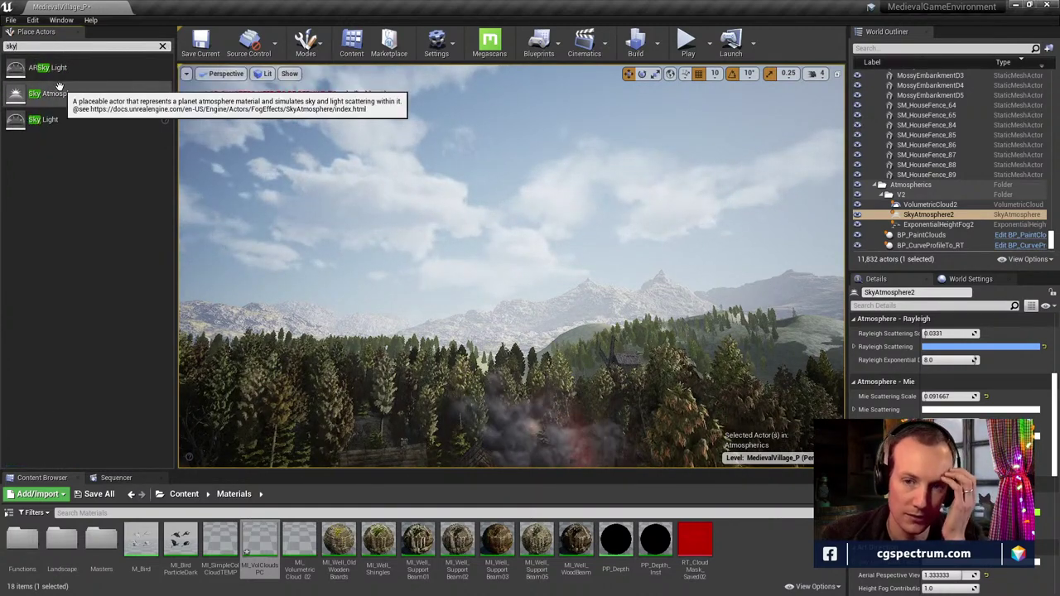
drag(24, 46, 5, 48)
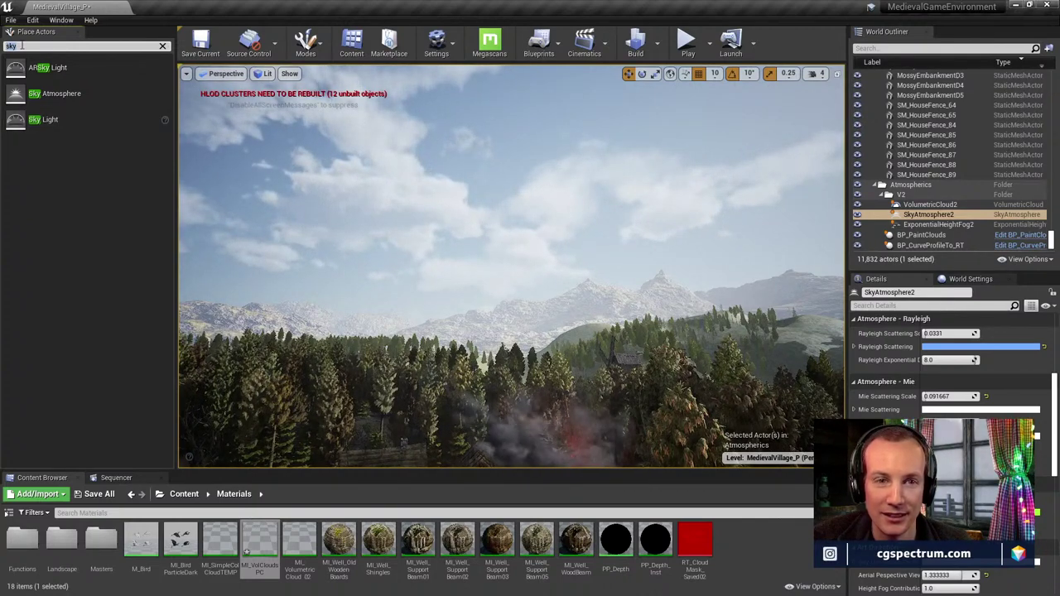
key(BackSpace)
key(BackSpace)
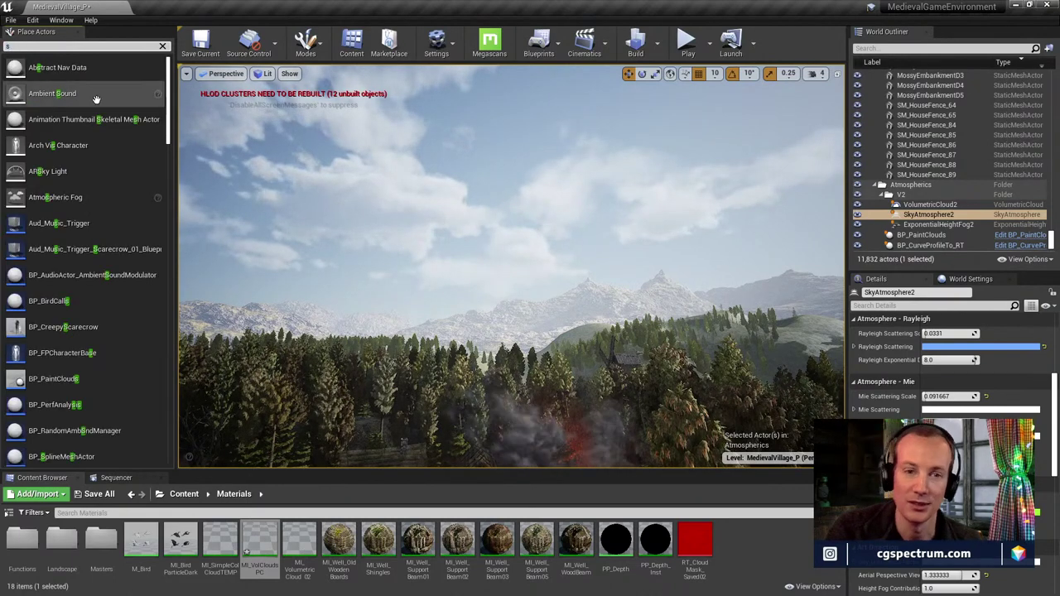
text(un)
key(BackSpace)
key(BackSpace)
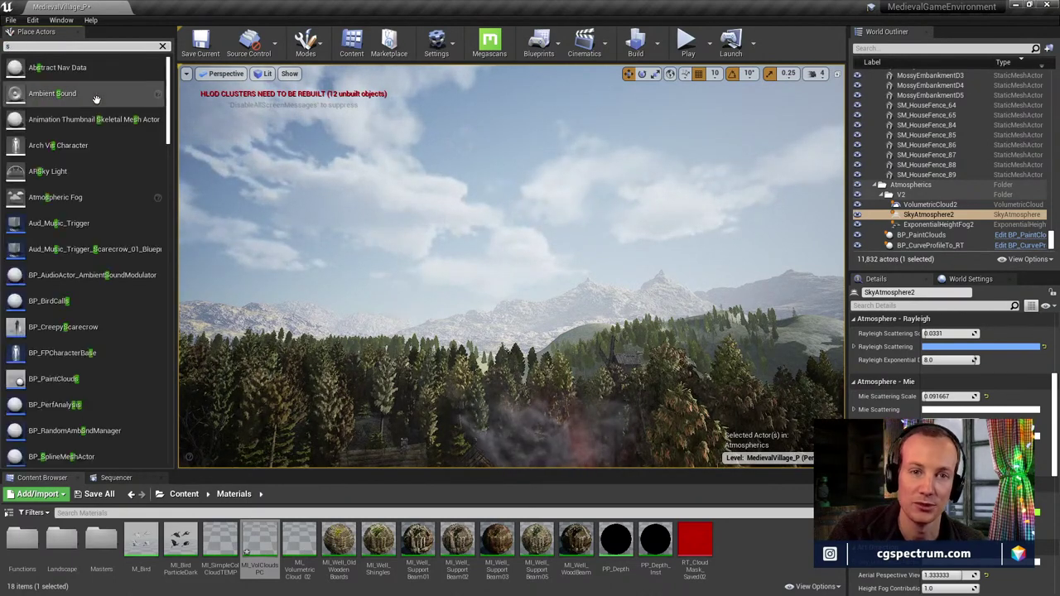
Filter the placeable actors by "sk", place an additional Sky Atmosphere actor over the forest, and delete it again
key(BackSpace)
text(sk)
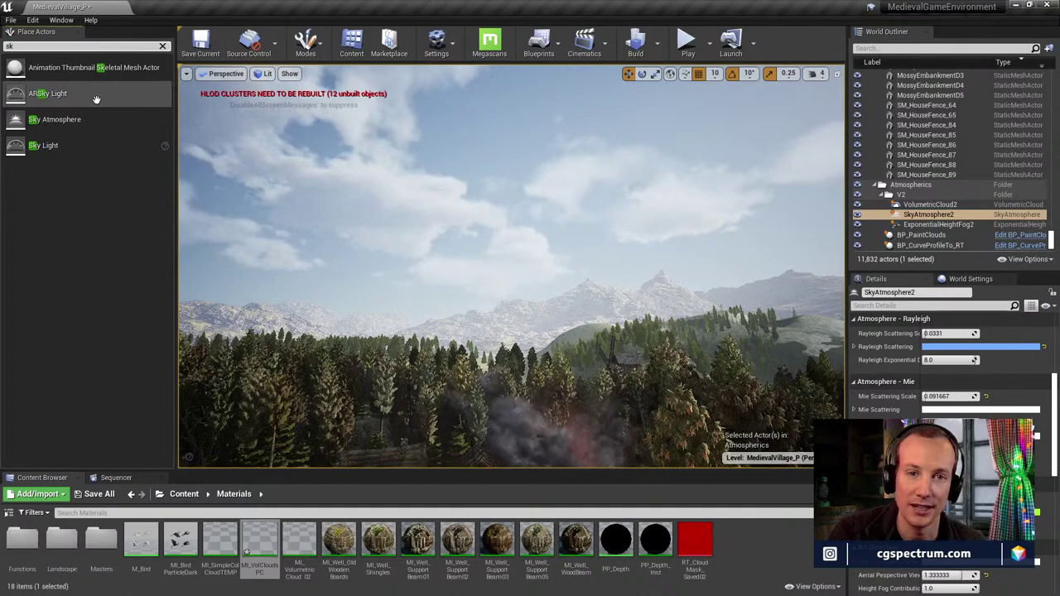
drag(55, 121, 513, 421)
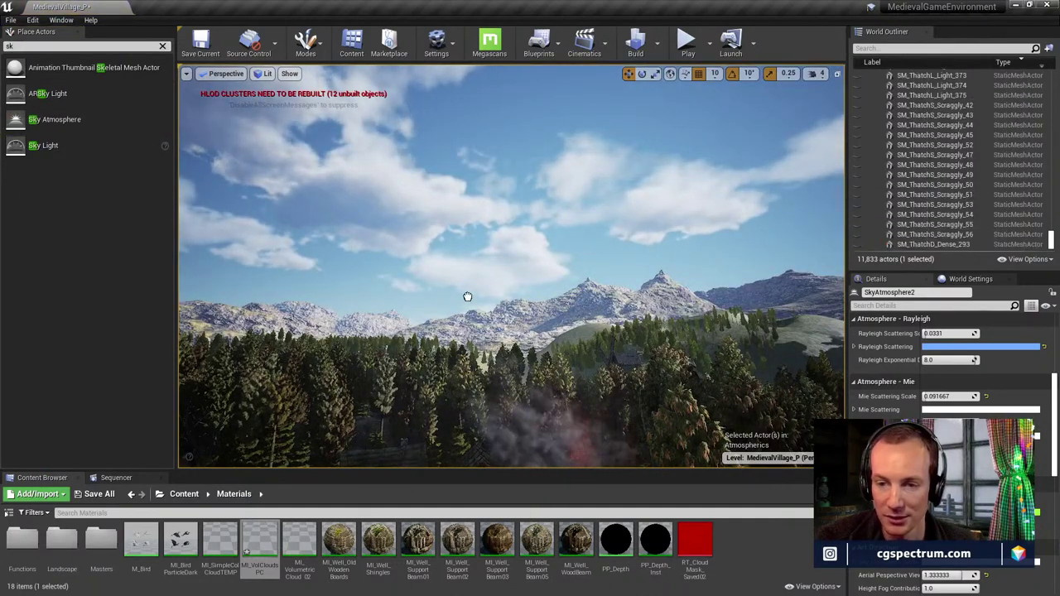
click(466, 428)
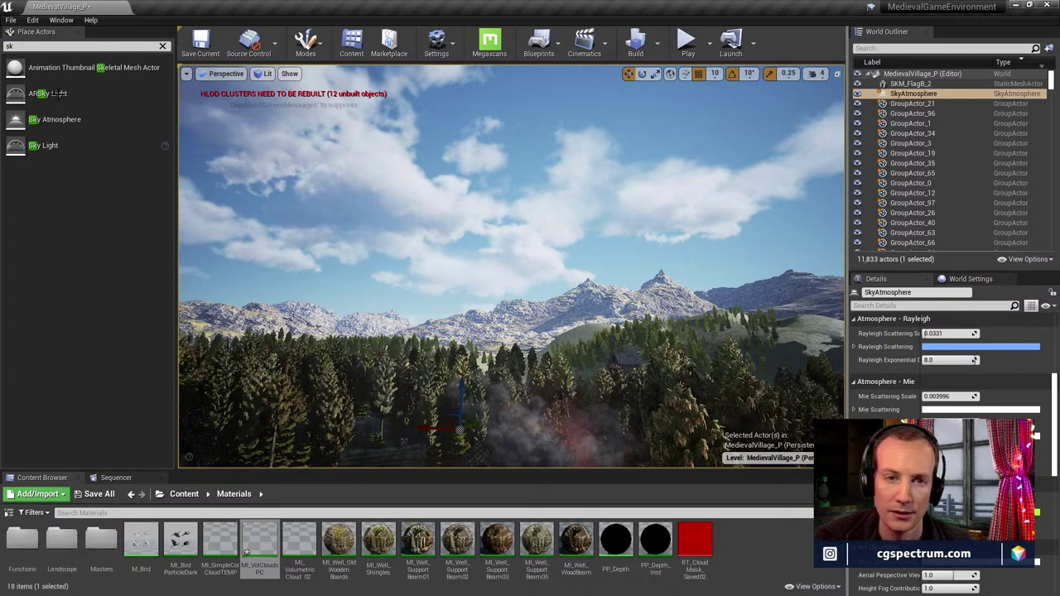
key(Delete)
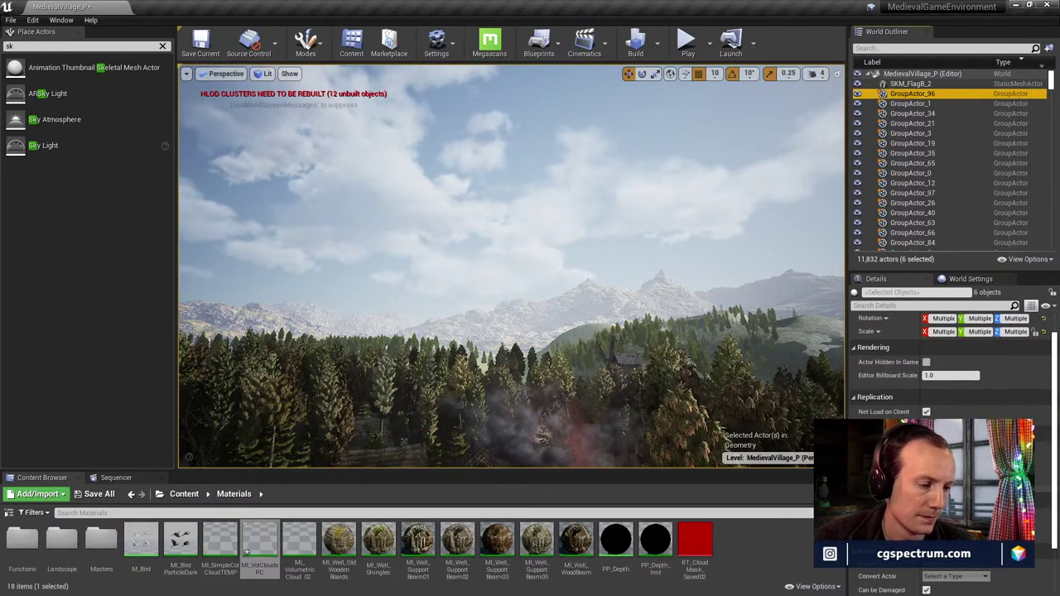
Switch to the Epic Games Launcher's Marketplace page and return to the Unreal Editor
key(alt+Tab)
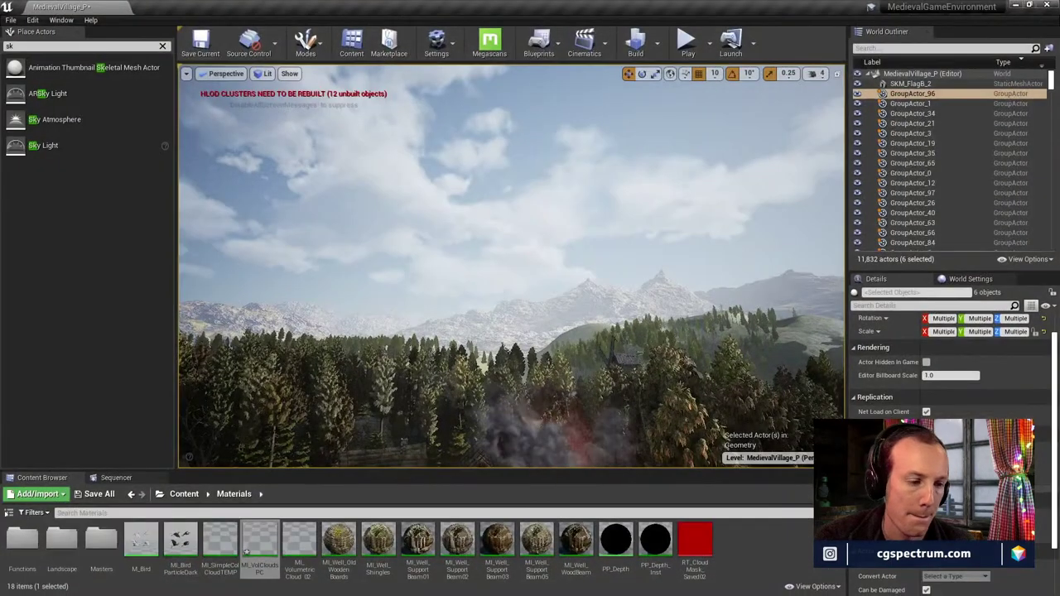
key(alt+Tab)
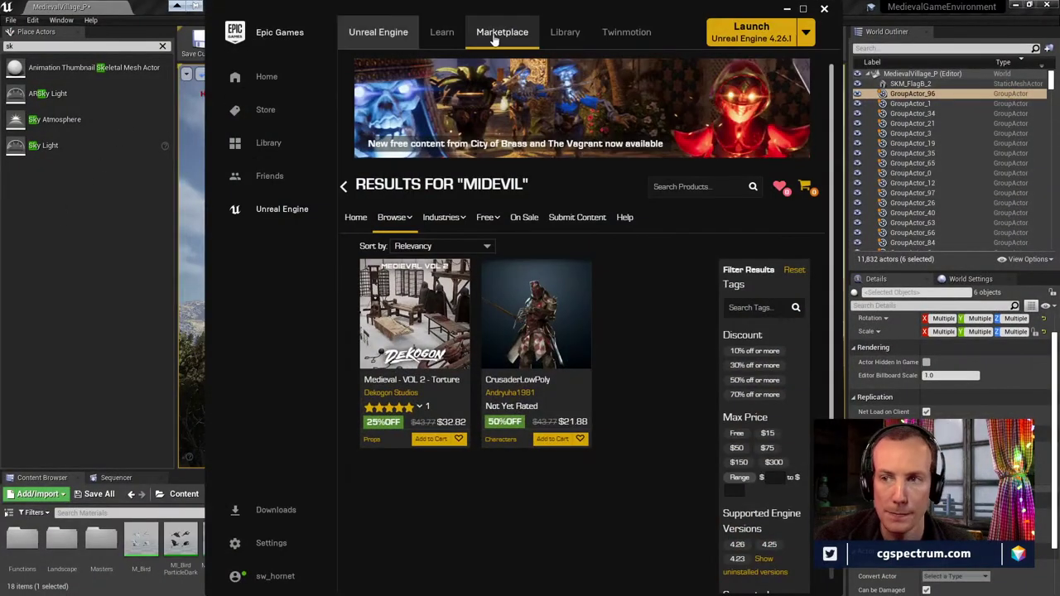
click(783, 31)
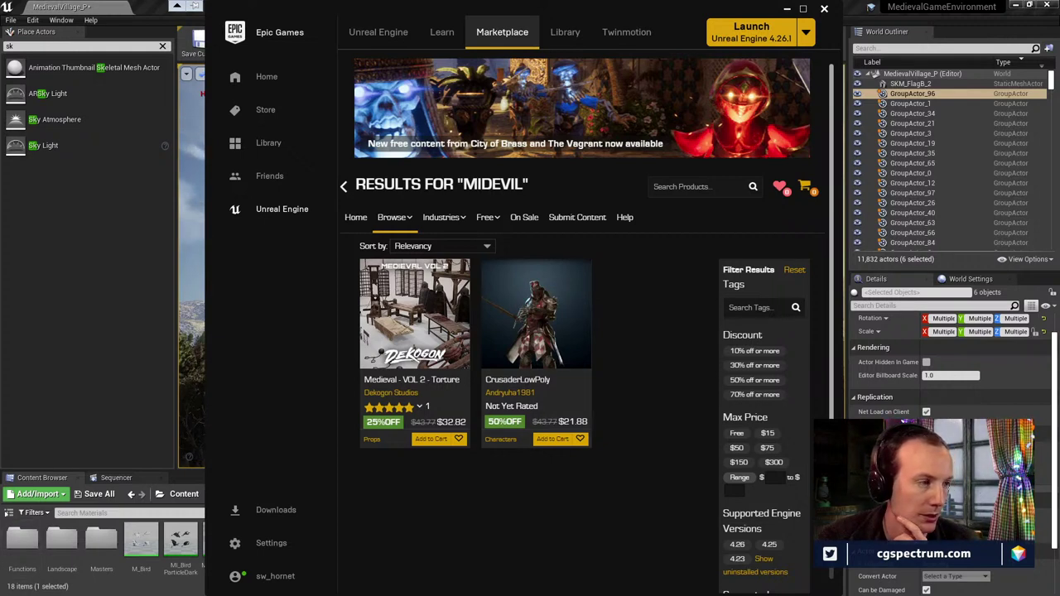
key(alt+Tab)
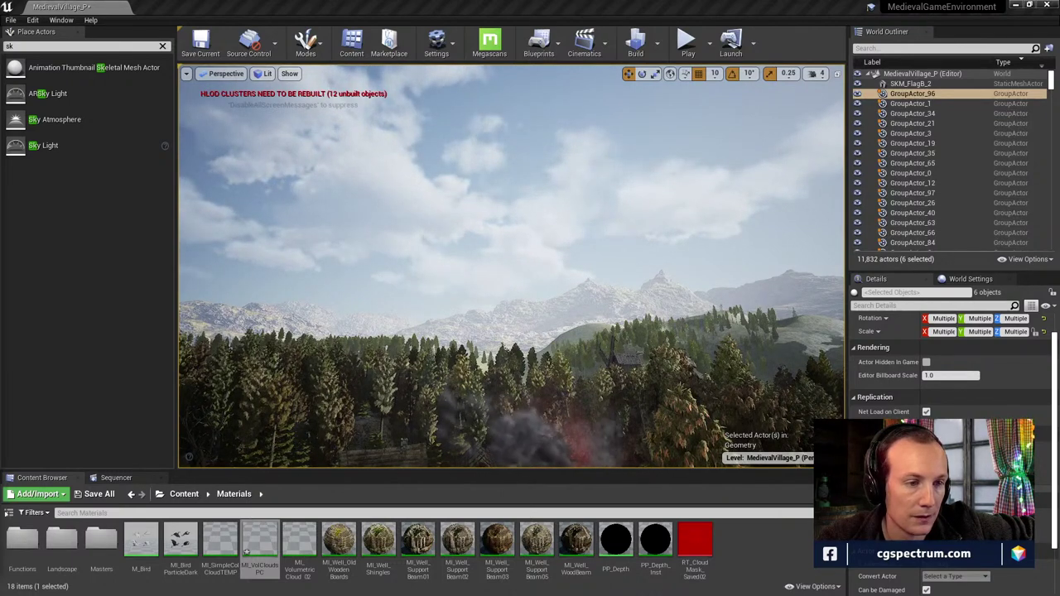
Switch to the browser's demo reel video, replay its closing fight scene from about 0:45, pause it, and return to the Unreal Editor
drag(0, 149, 410, 2)
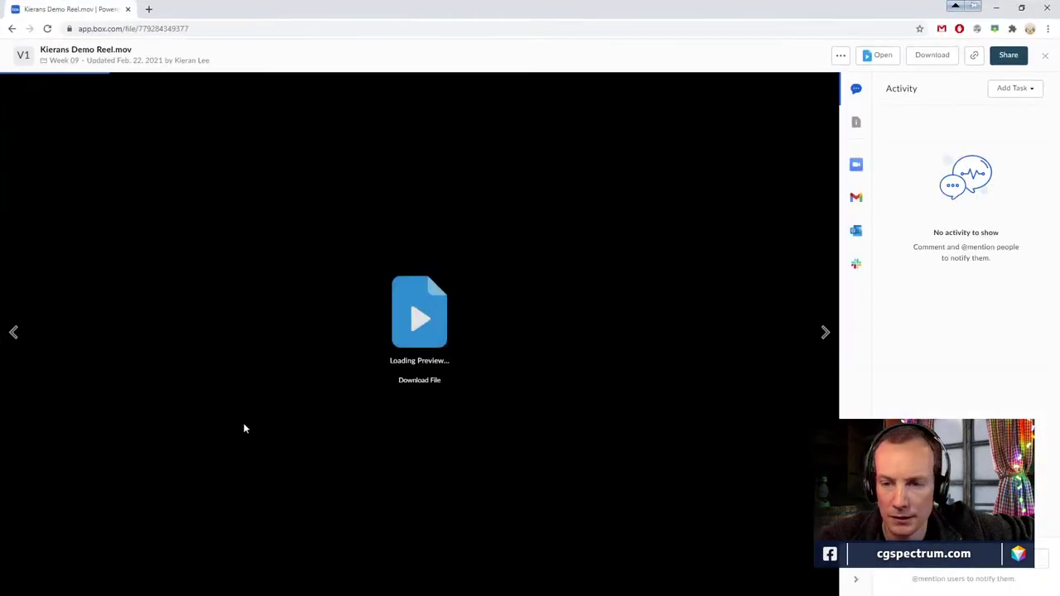
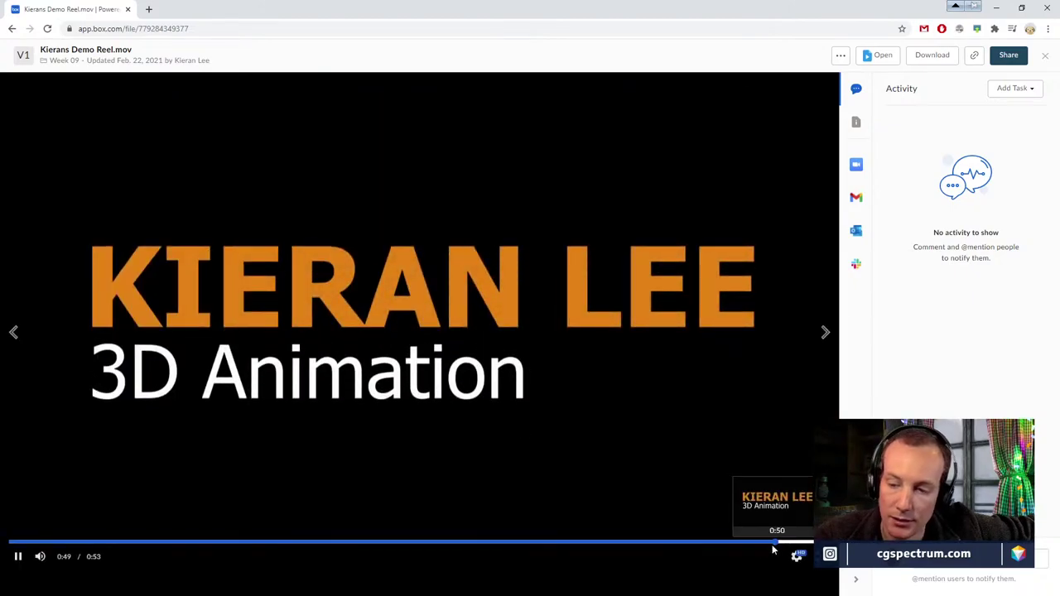
click(731, 544)
click(715, 544)
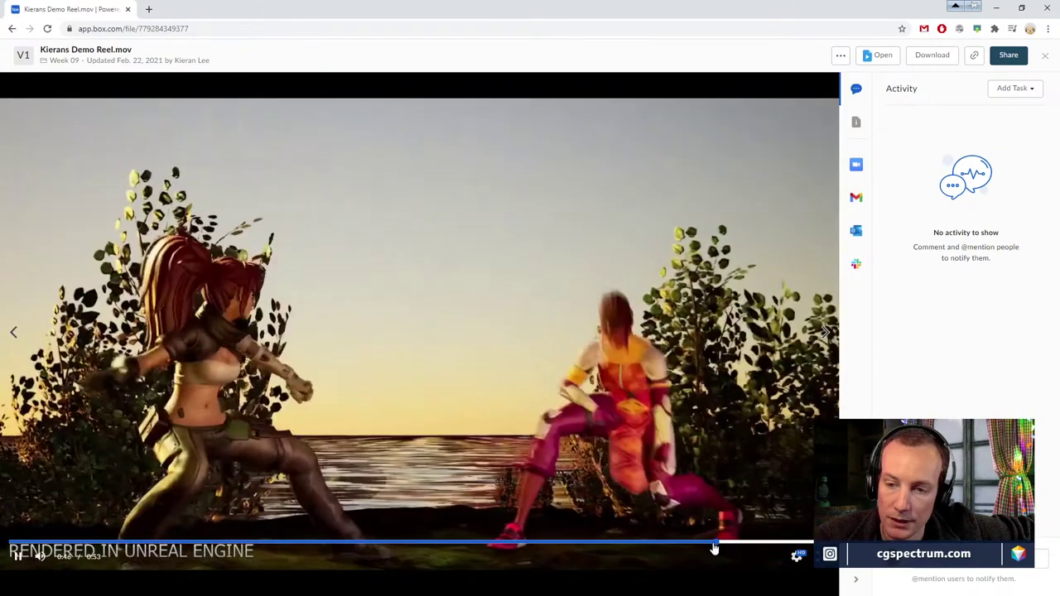
click(712, 544)
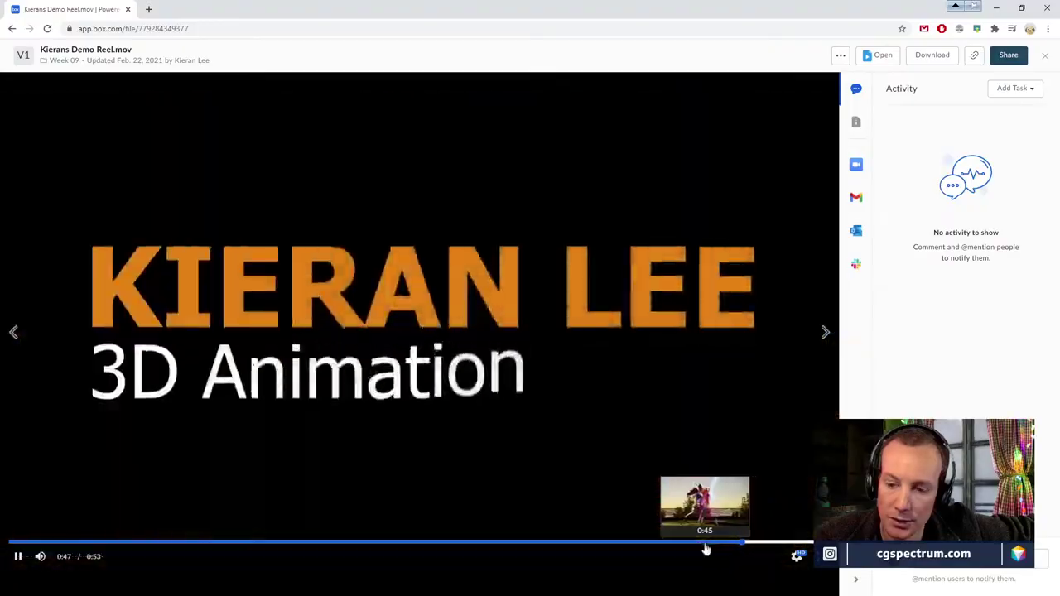
click(706, 549)
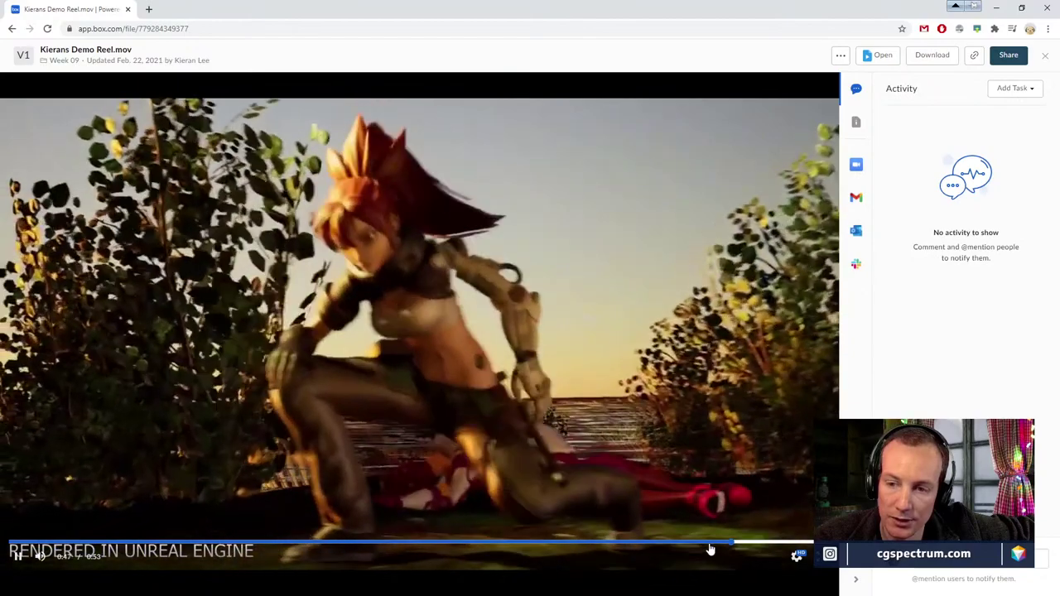
click(710, 549)
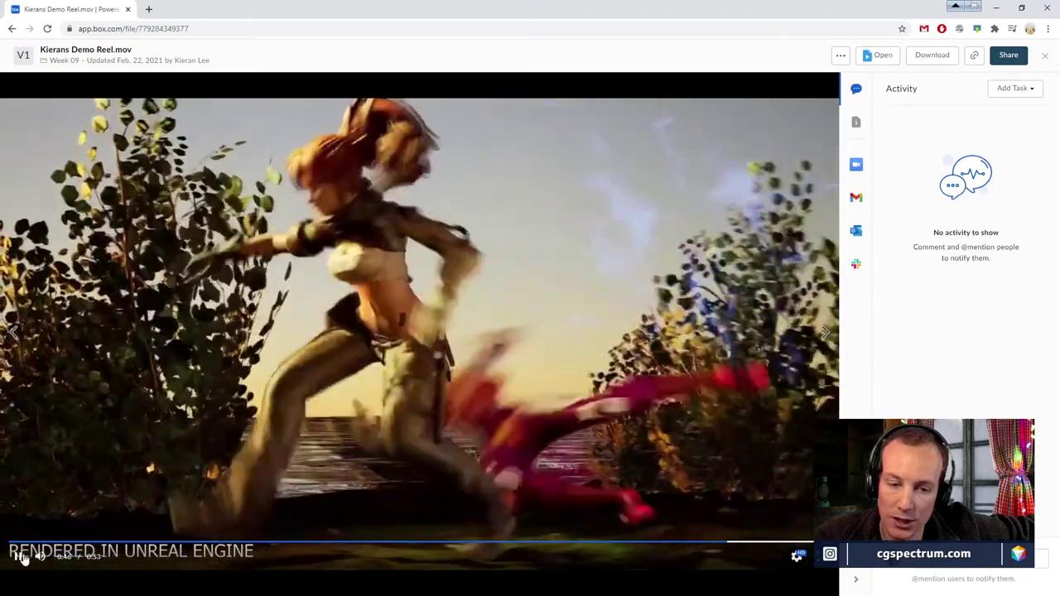
click(17, 556)
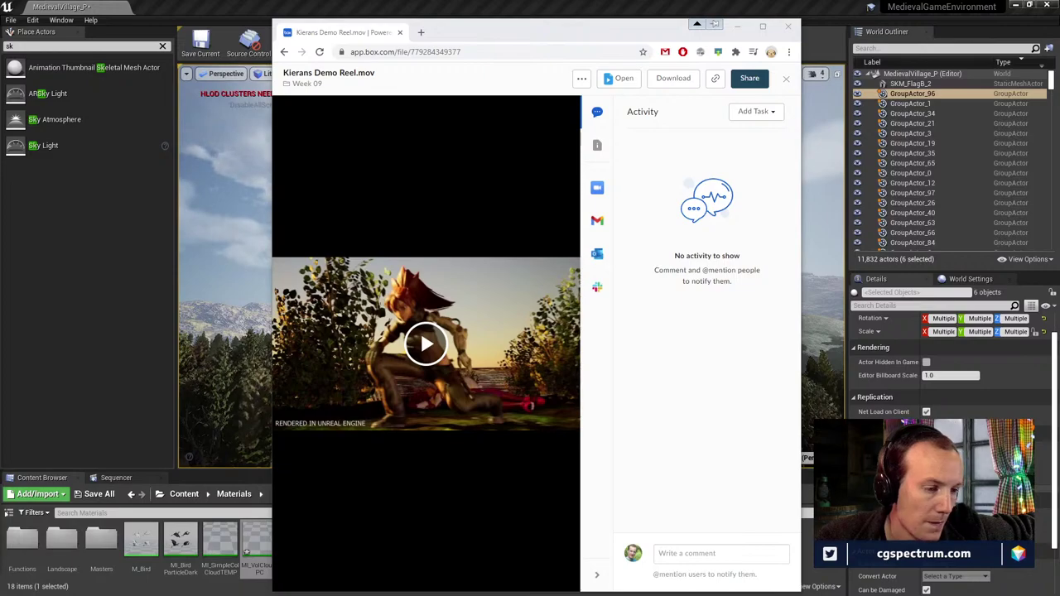
drag(526, 31, 0, 119)
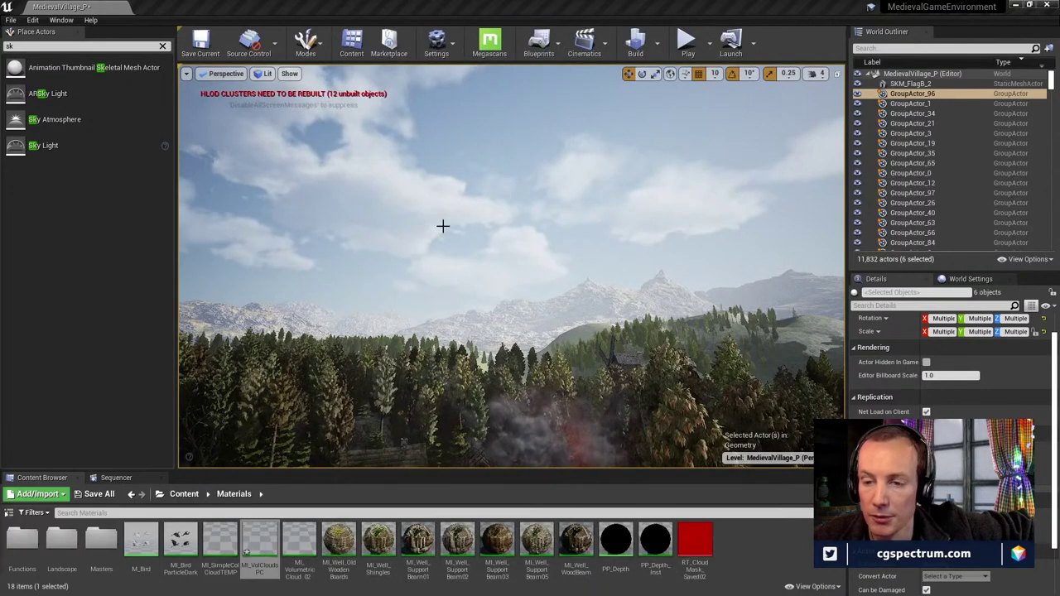
Fly down through the forest to the burning clearing and select the large fire emitter
mouse_move(638, 284)
right_down()
mouse_move(712, 356)
mouse_move(729, 422)
mouse_move(580, 394)
right_up()
key(w)
mouse_move(772, 233)
right_down()
mouse_move(766, 269)
mouse_move(737, 261)
mouse_move(742, 274)
mouse_move(791, 290)
mouse_move(841, 278)
right_up()
key(w)
right_drag(794, 247, 464, 290)
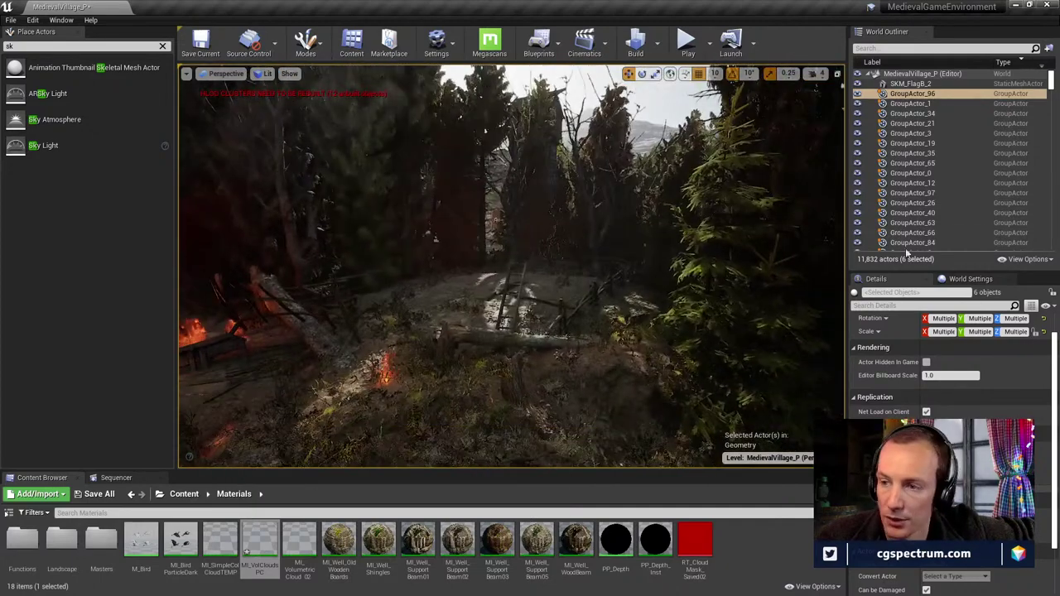
scroll(985, 141, down, 8)
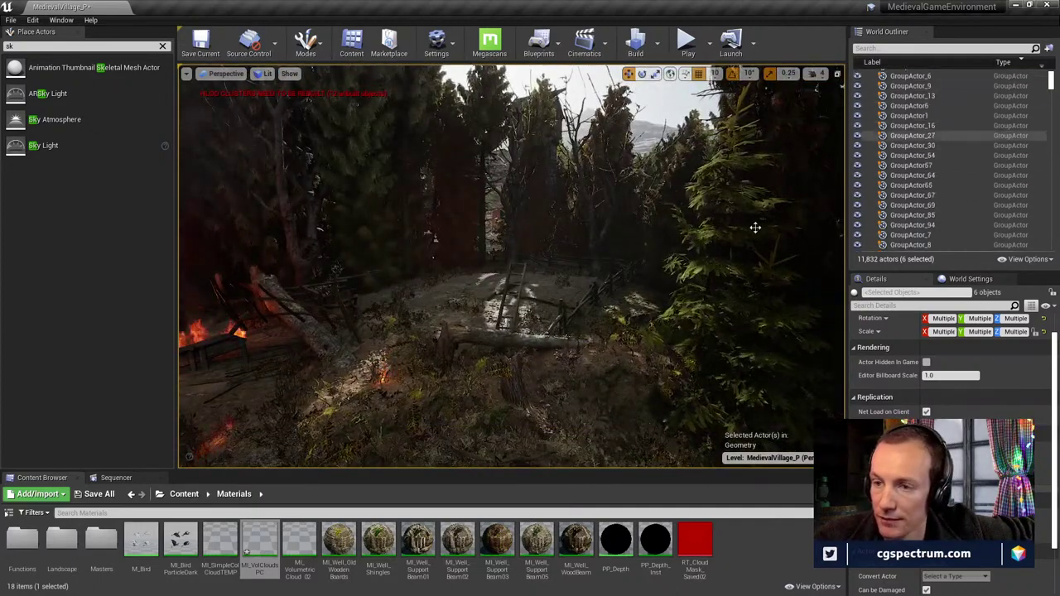
right_drag(755, 227, 753, 200)
click(521, 460)
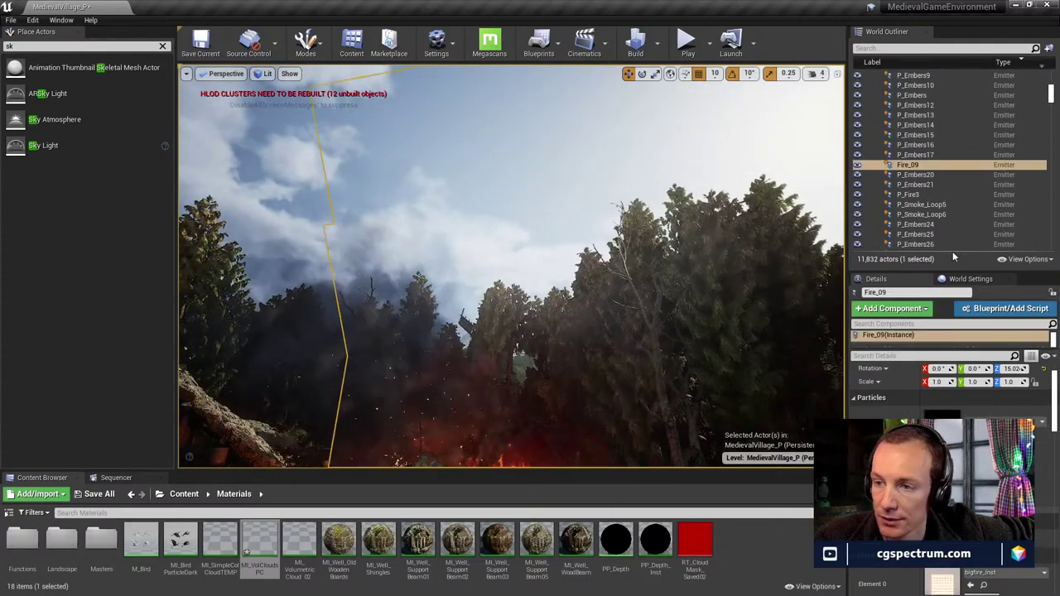
Collapse the MenuCamera, Thatches08 and Thatches09 folders in the World Outliner
drag(1052, 95, 1053, 71)
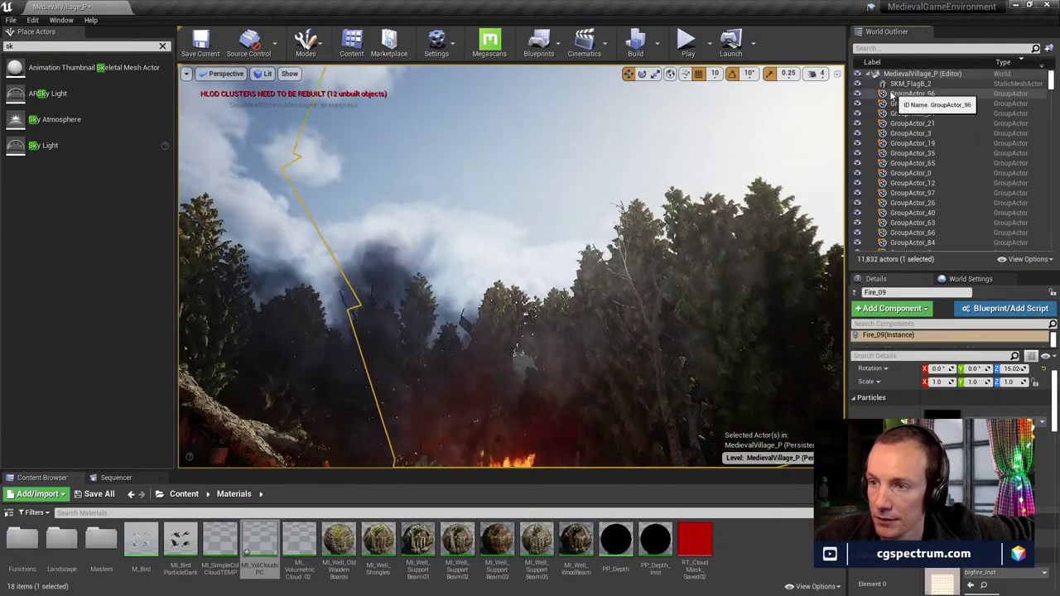
click(870, 74)
click(869, 74)
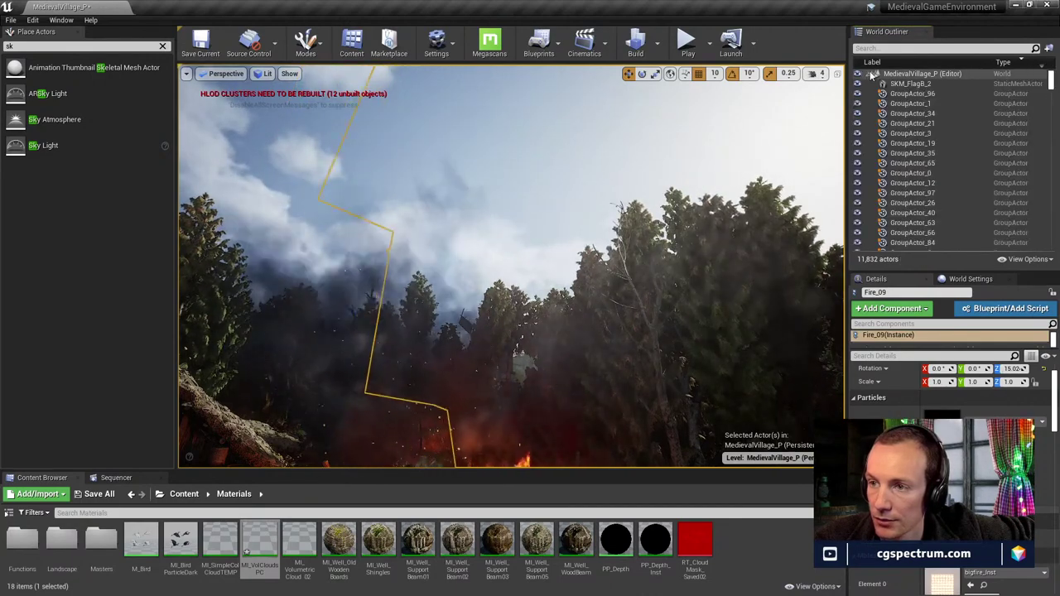
scroll(932, 130, down, 5)
scroll(932, 130, down, 10)
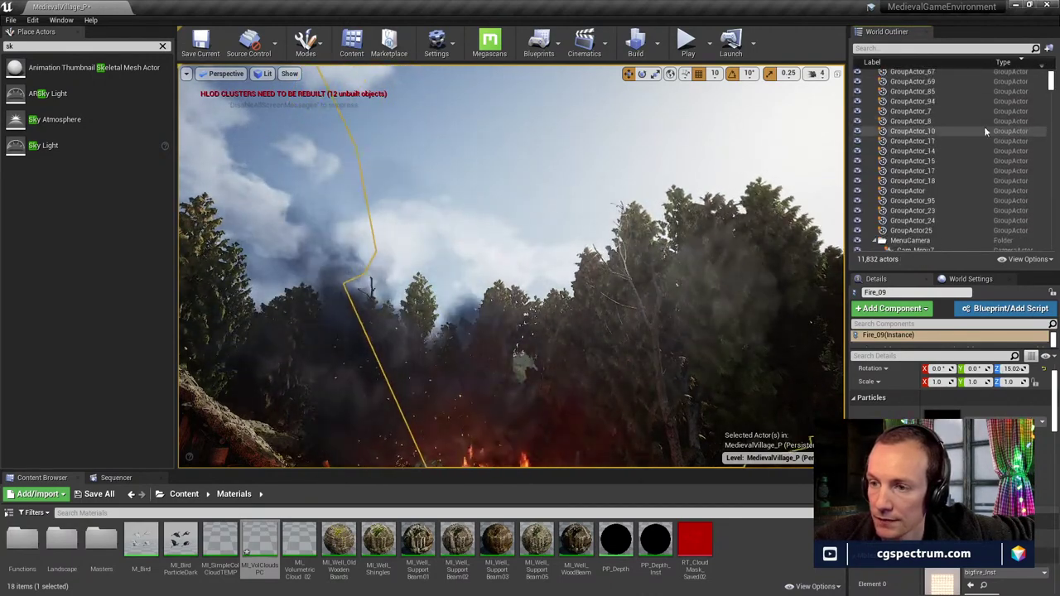
click(870, 134)
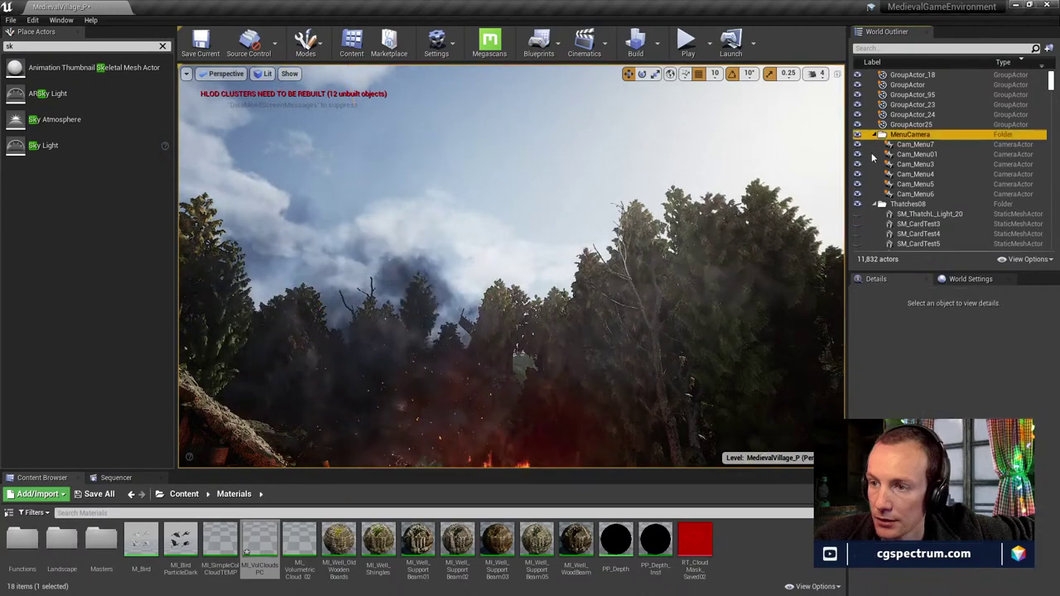
click(875, 135)
click(875, 145)
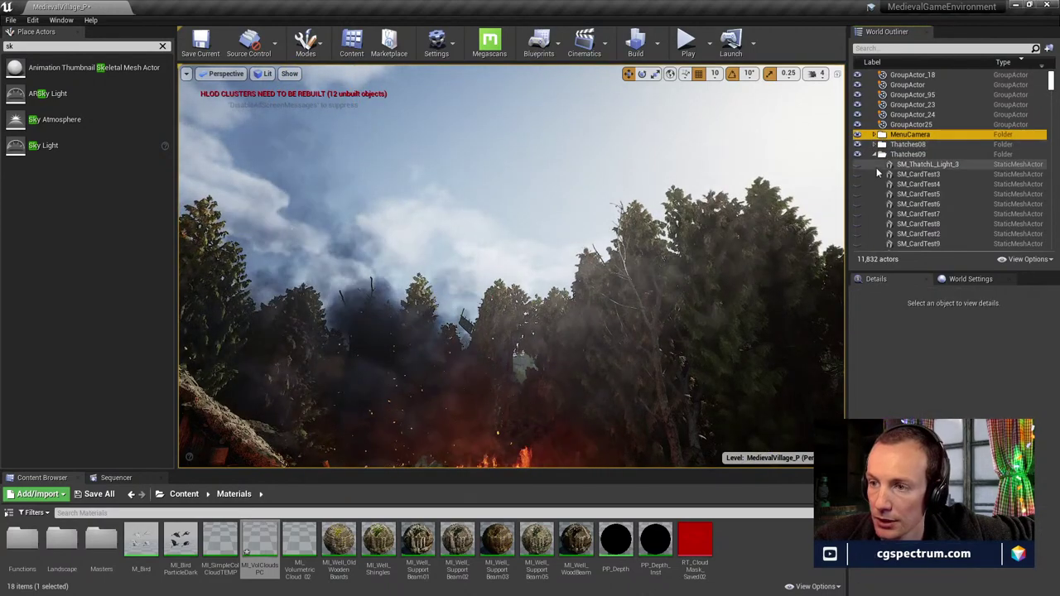
click(874, 153)
Find NS_Drips8 in the NiagaraSystems folder under Particles and focus the view on it
scroll(881, 169, down, 1)
scroll(883, 172, down, 2)
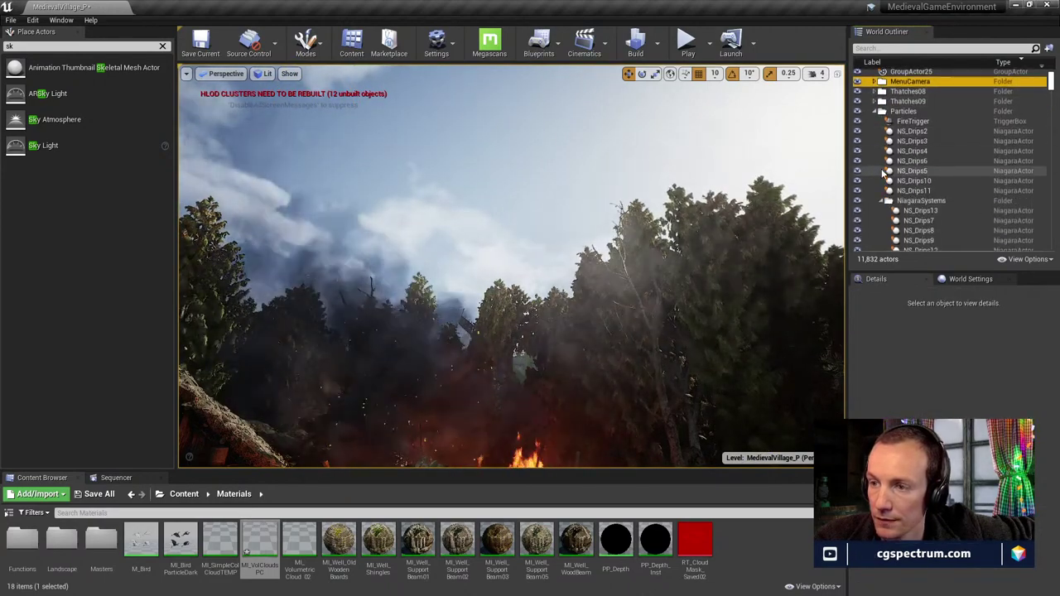
click(875, 111)
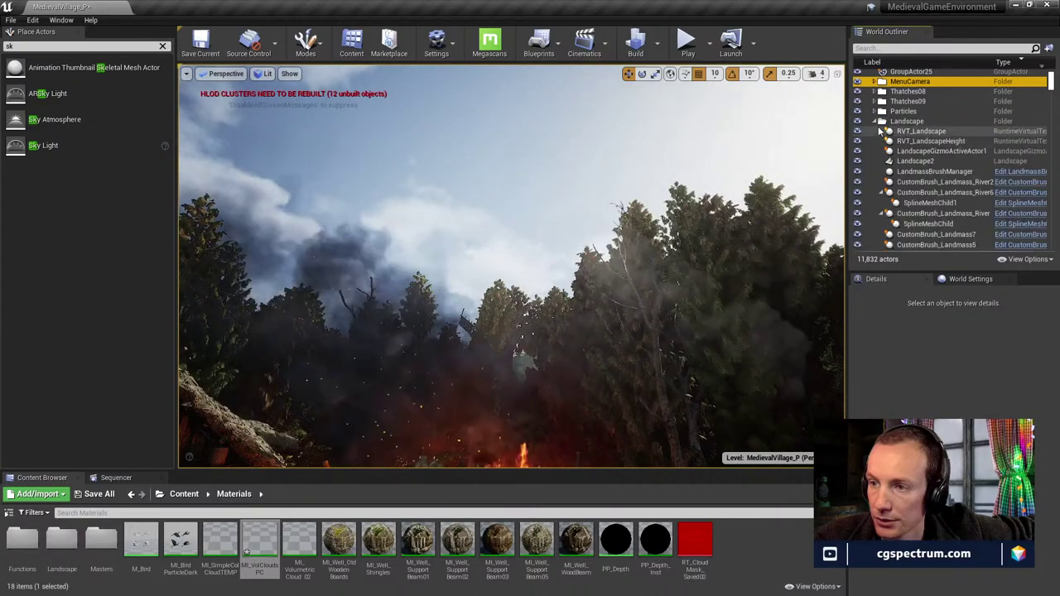
click(875, 111)
scroll(918, 165, down, 2)
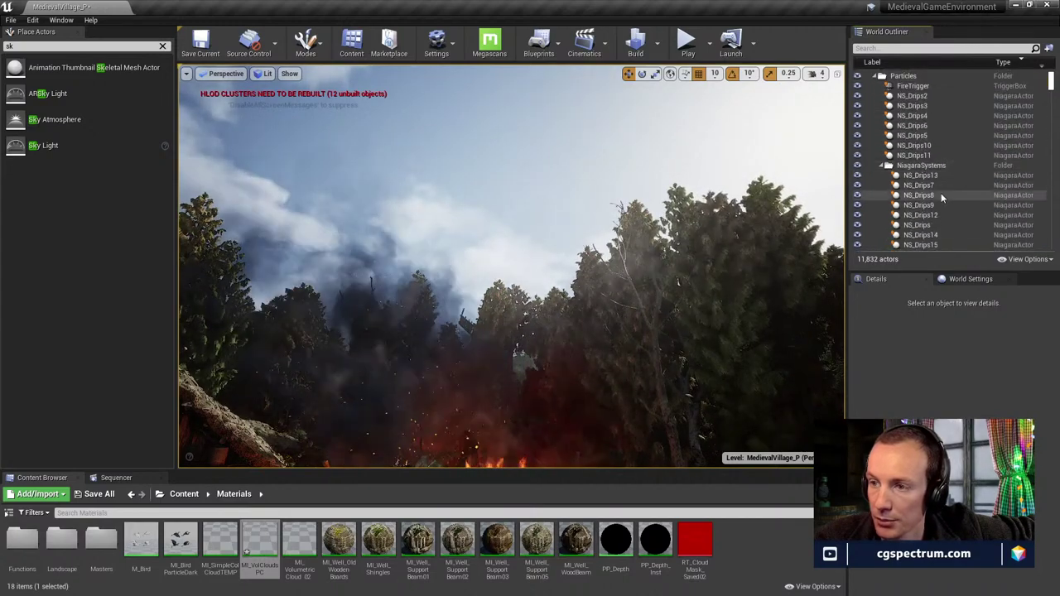
scroll(938, 179, down, 2)
click(923, 159)
double_click(924, 162)
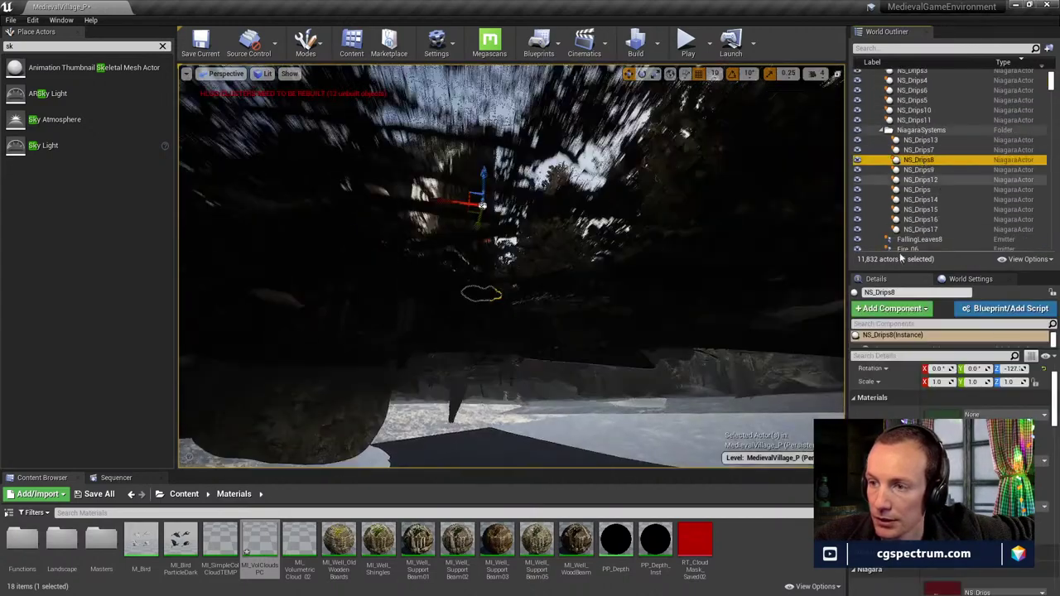
Look around the wooden building near the drips, selecting the foliage and the boulder on the path and toggling game view
right_drag(511, 265, 448, 397)
click(563, 262)
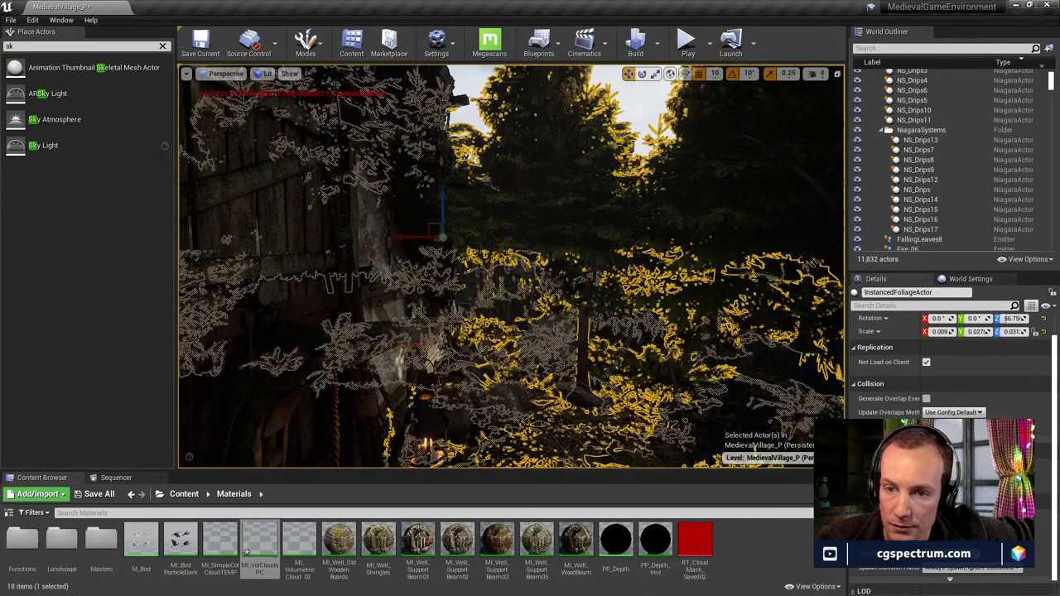
click(532, 339)
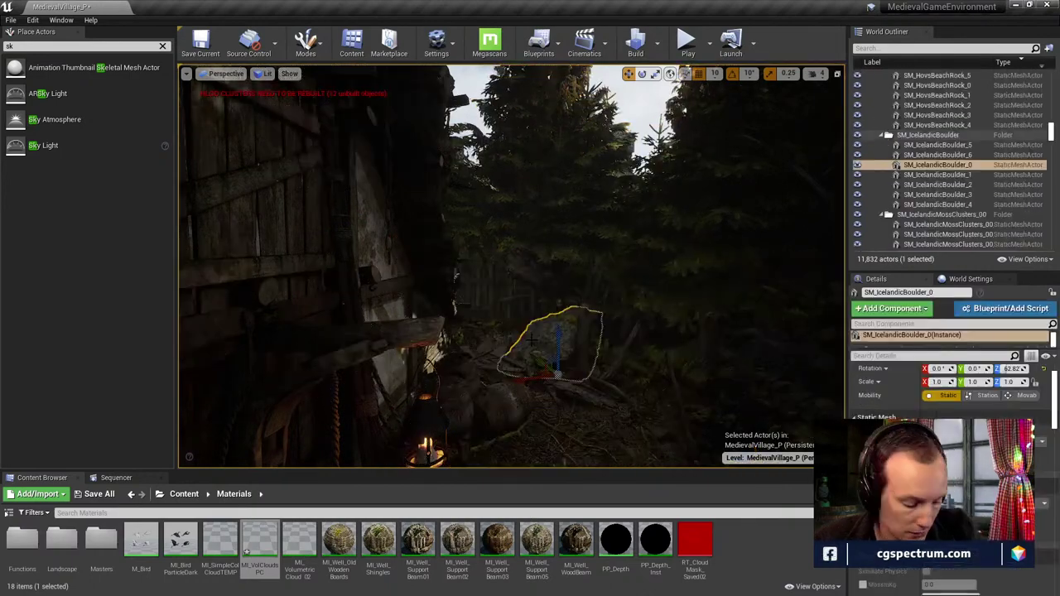
key(g)
key(g)
mouse_move(543, 339)
right_down()
mouse_move(532, 326)
mouse_move(518, 329)
mouse_move(526, 338)
right_up()
key(s)
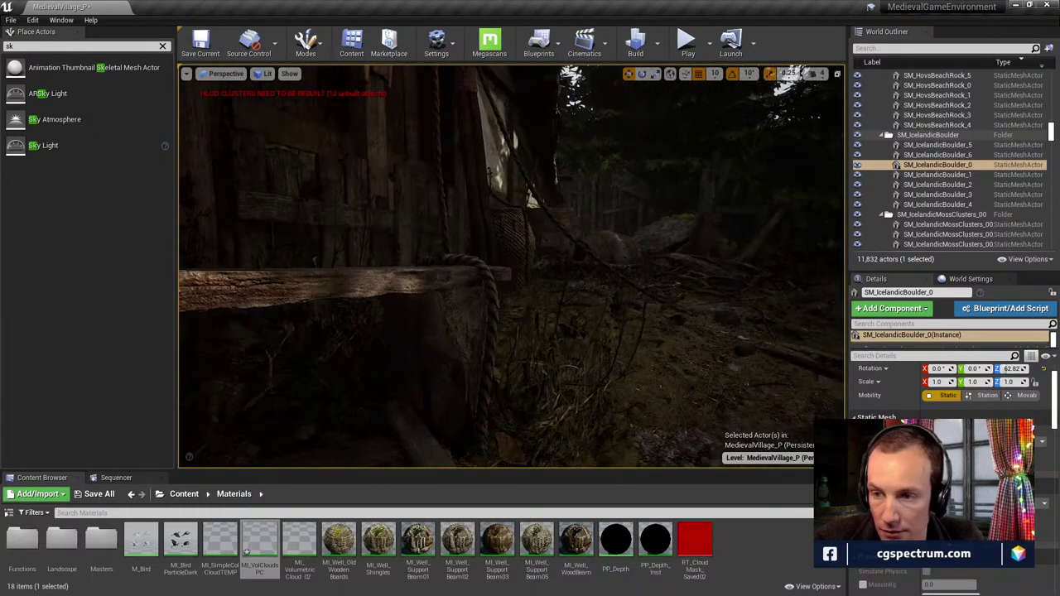
Search the World Outliner for "light" to find the level's light actors
scroll(940, 191, down, 1)
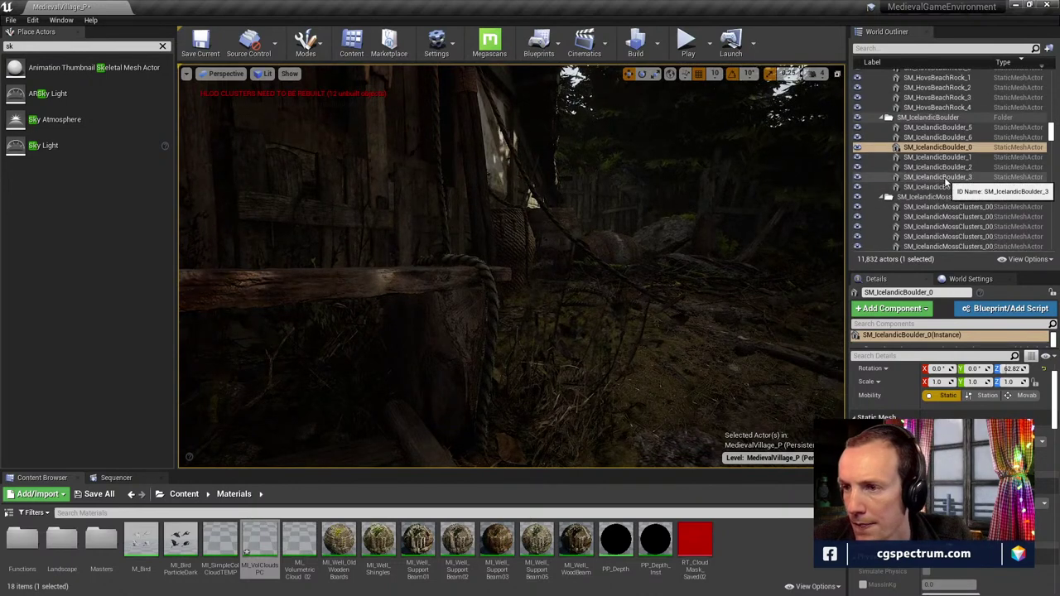
scroll(944, 177, up, 3)
scroll(943, 175, up, 5)
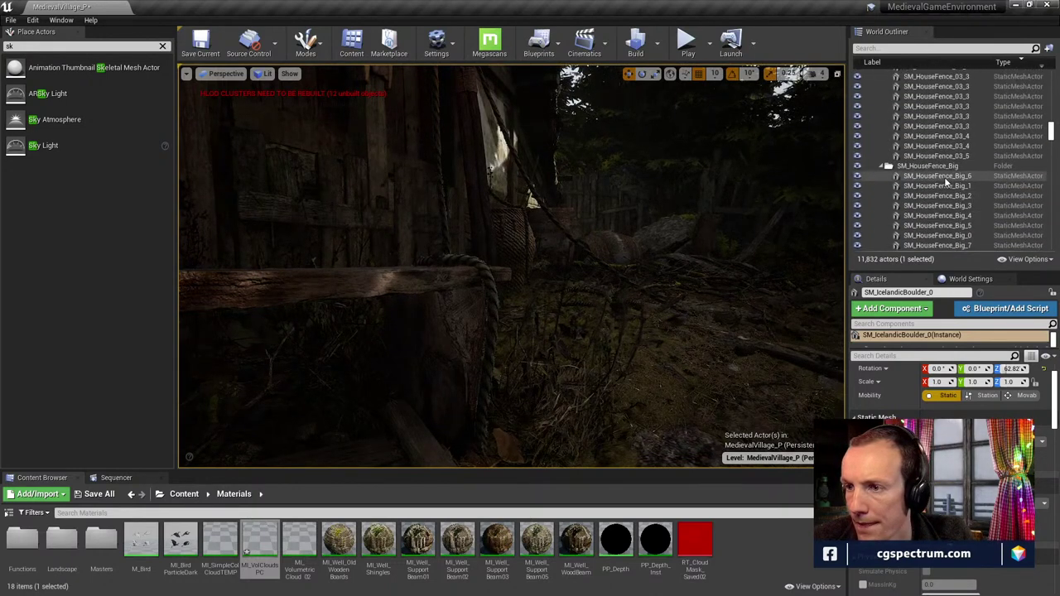
drag(1050, 133, 1048, 232)
click(951, 112)
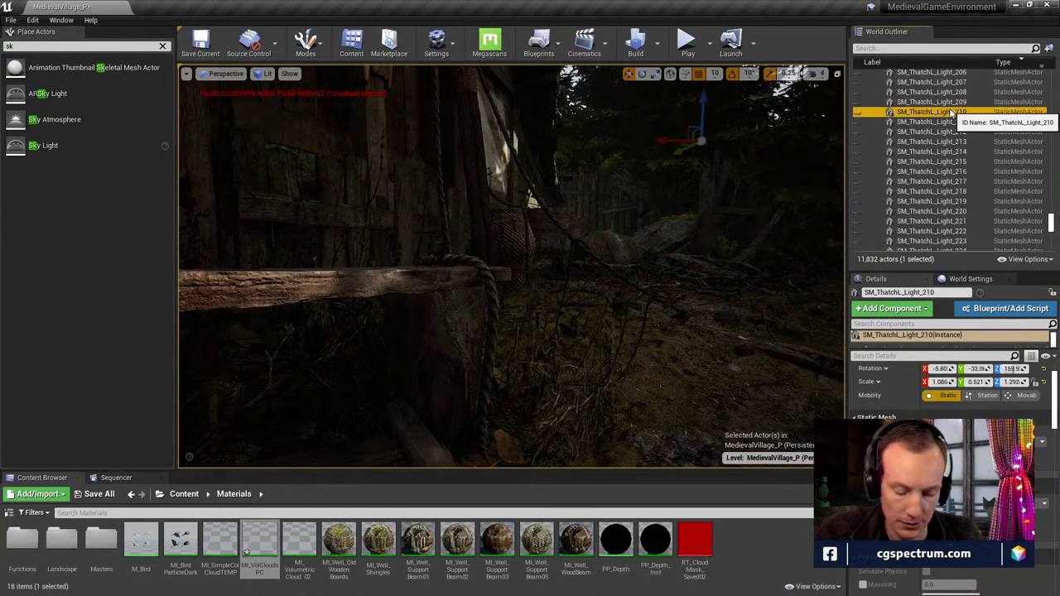
click(911, 49)
text(light)
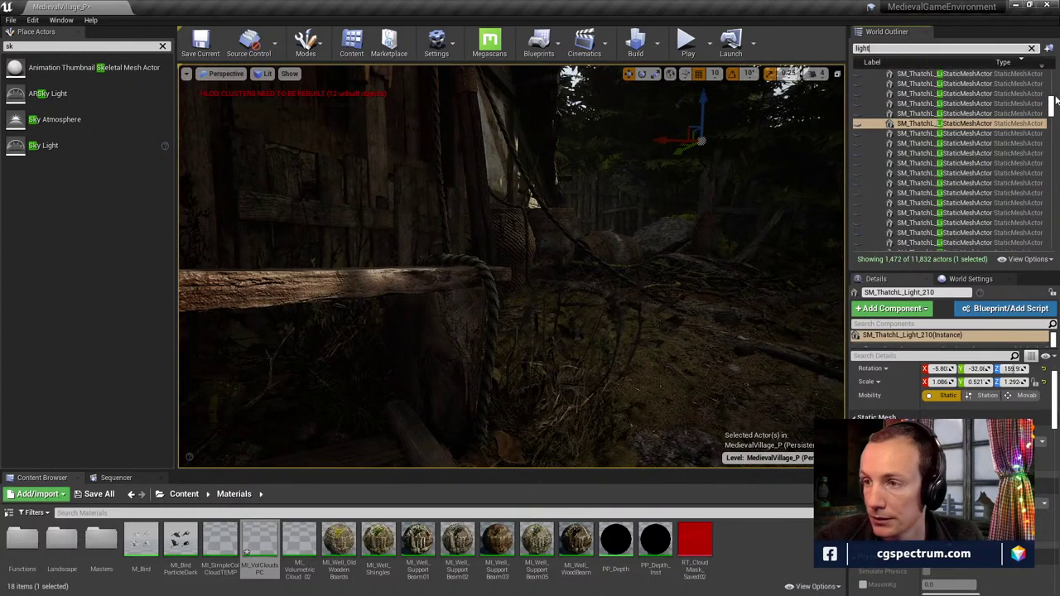
drag(1050, 105, 1046, 156)
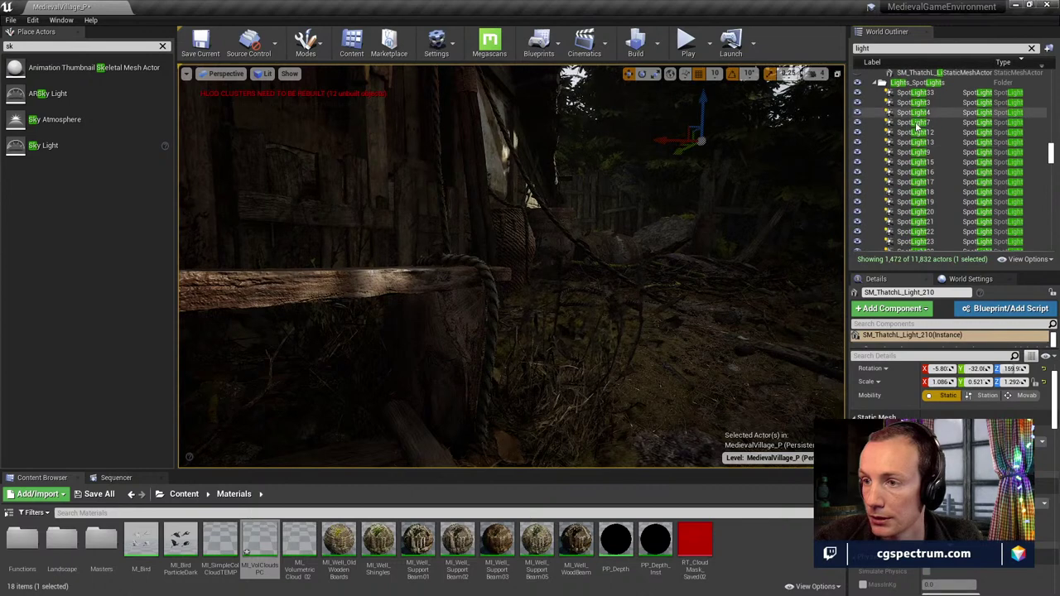
Examine the spot light and point light folders in the filtered outliner, and select the Lights_SpotLights folder
scroll(919, 131, down, 10)
scroll(923, 132, down, 5)
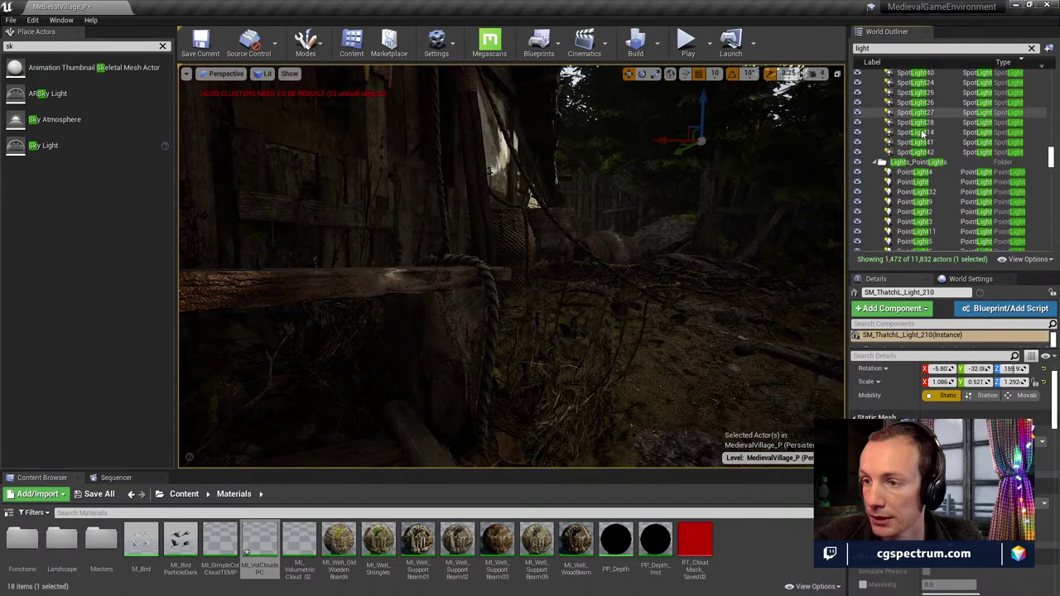
scroll(951, 145, up, 8)
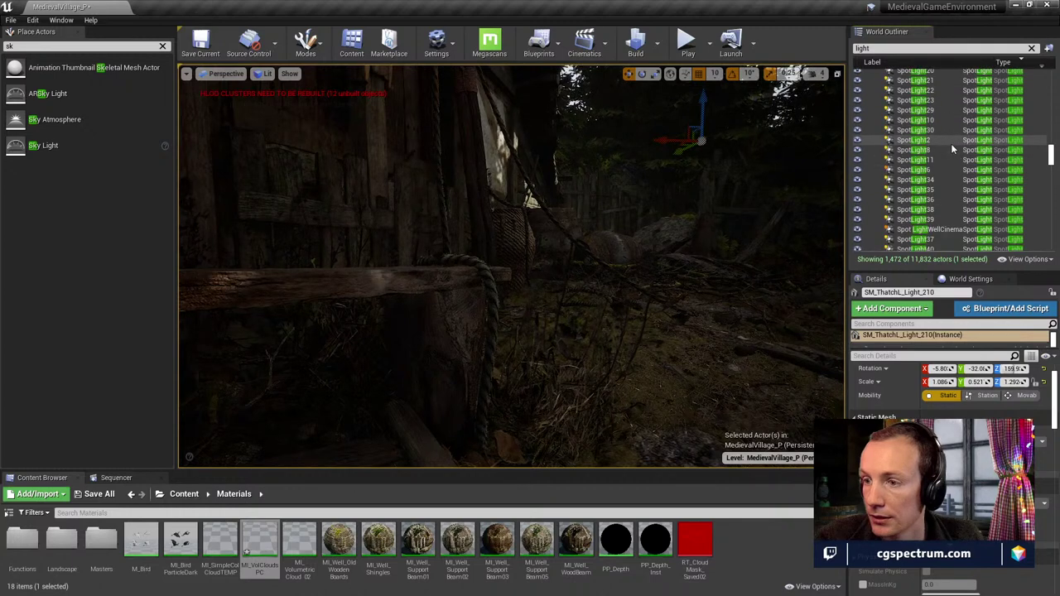
scroll(951, 143, up, 8)
scroll(951, 147, down, 10)
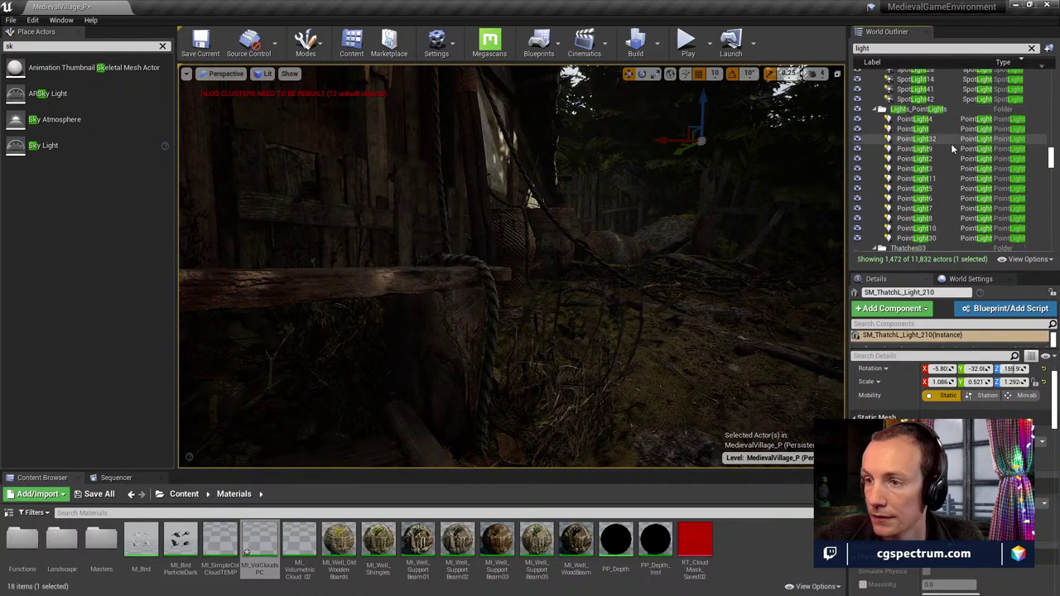
scroll(951, 144, down, 4)
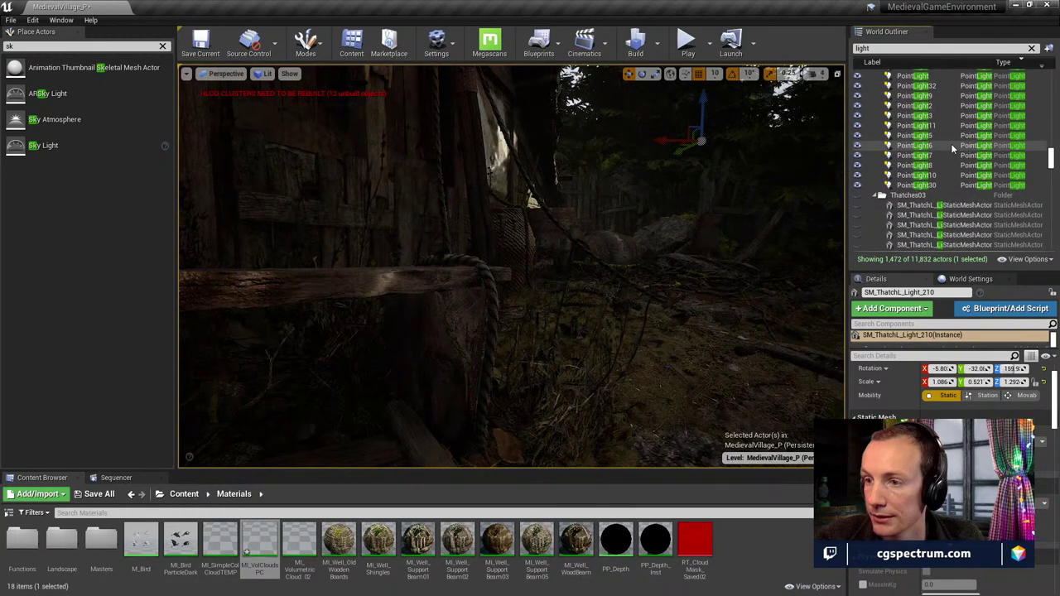
scroll(951, 143, down, 8)
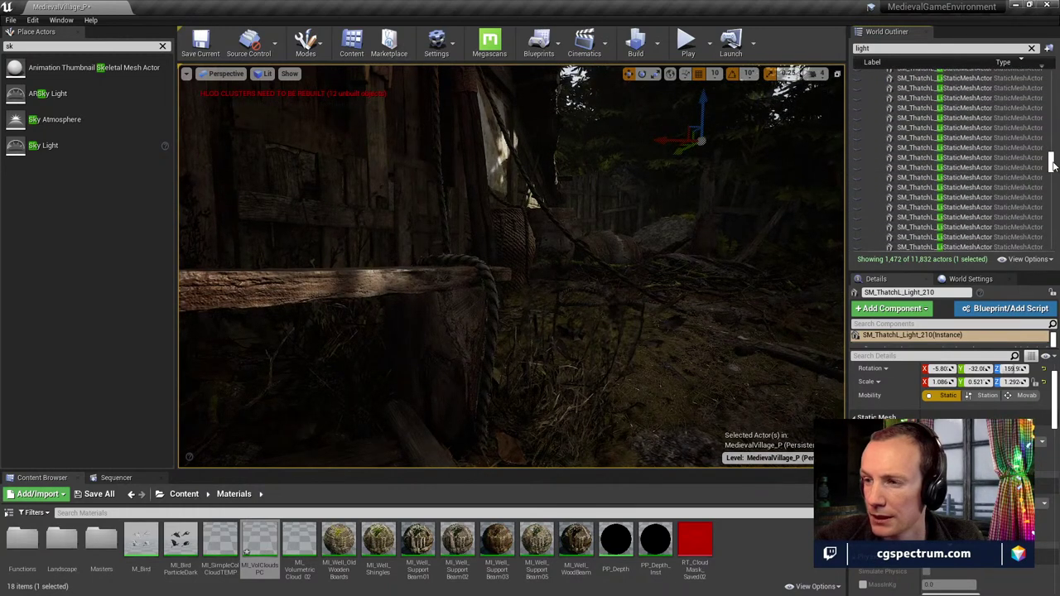
mouse_move(1054, 164)
mouse_down()
mouse_move(1054, 241)
mouse_move(1052, 151)
mouse_up()
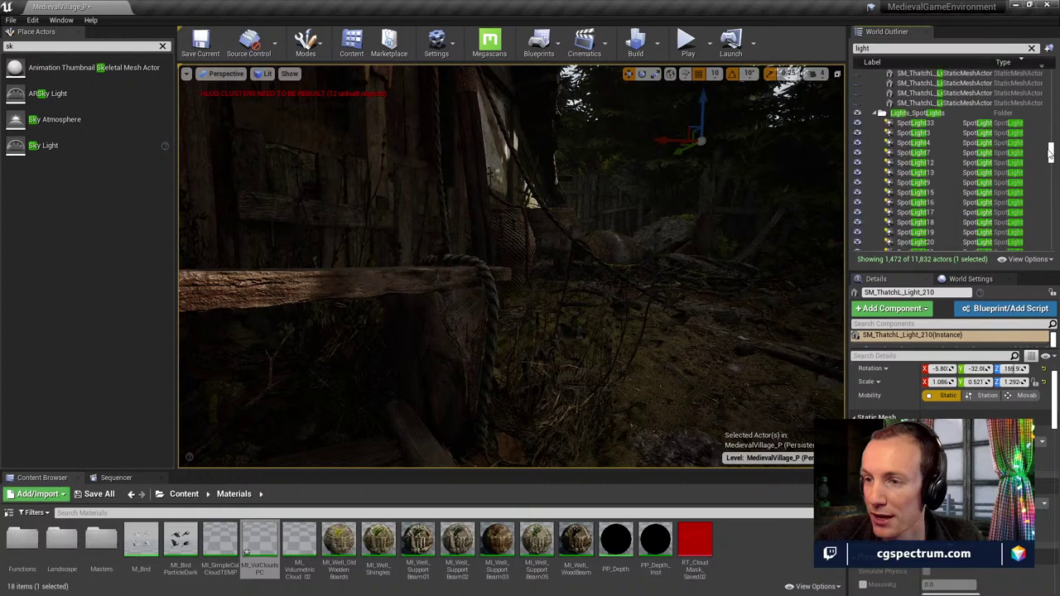
click(932, 114)
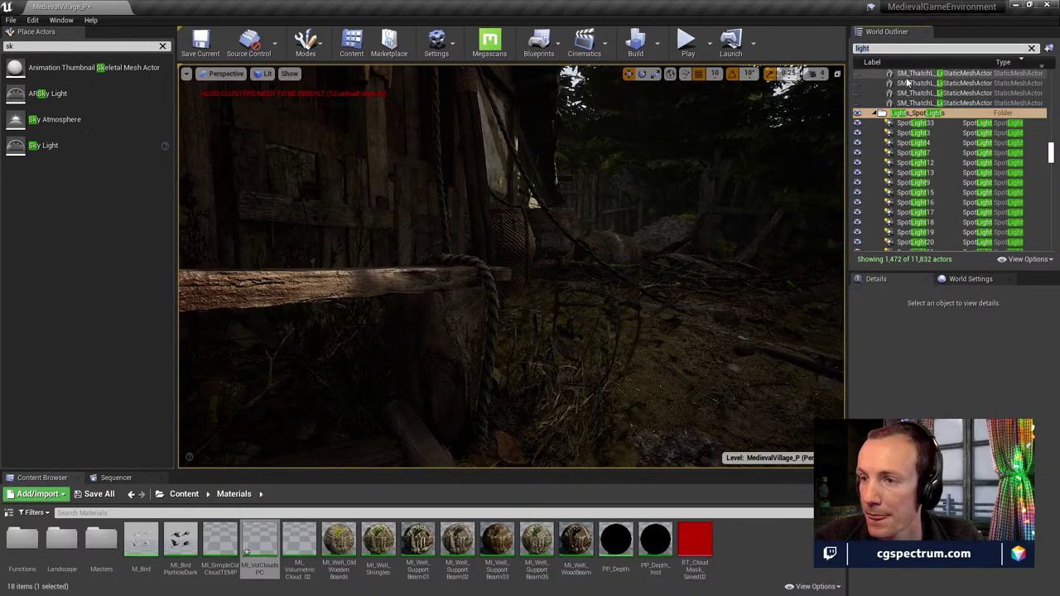
Search the World Outliner for "direc" instead, and select and frame the DirectionalLight_V2 actor
click(1031, 48)
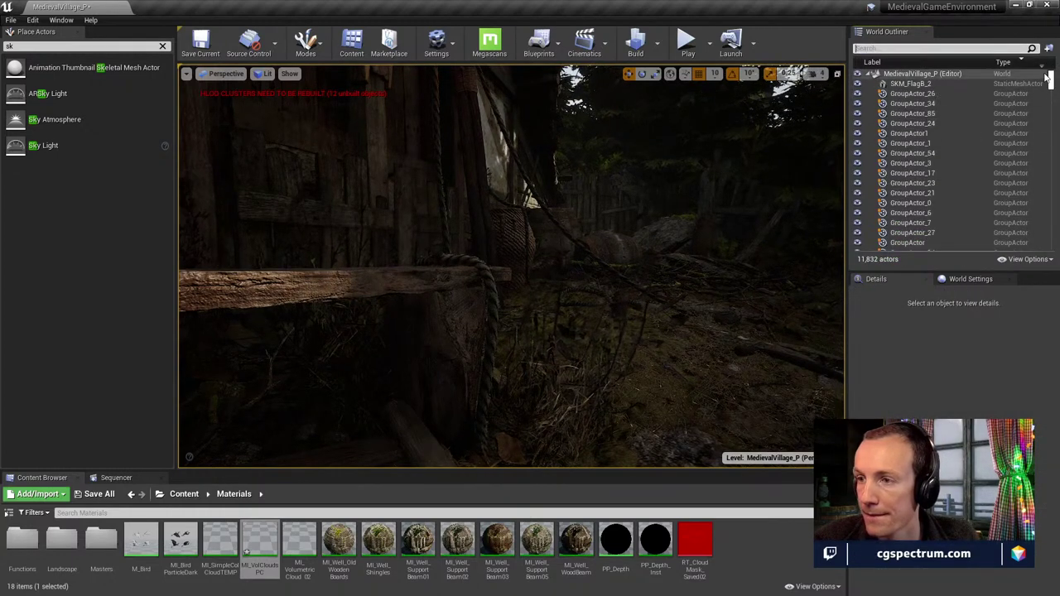
drag(1048, 76, 1048, 84)
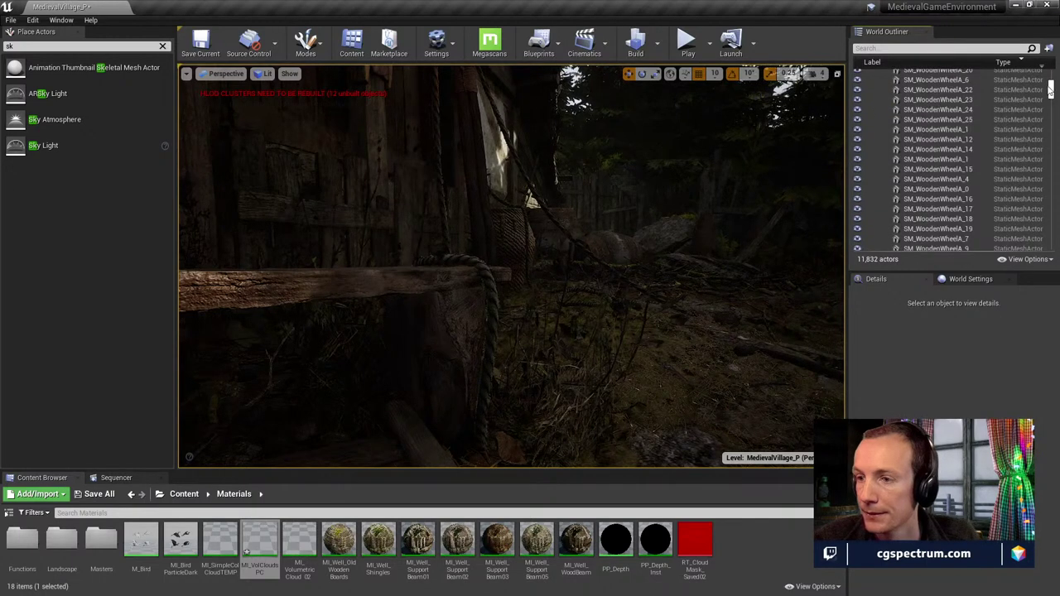
click(897, 49)
text(direc)
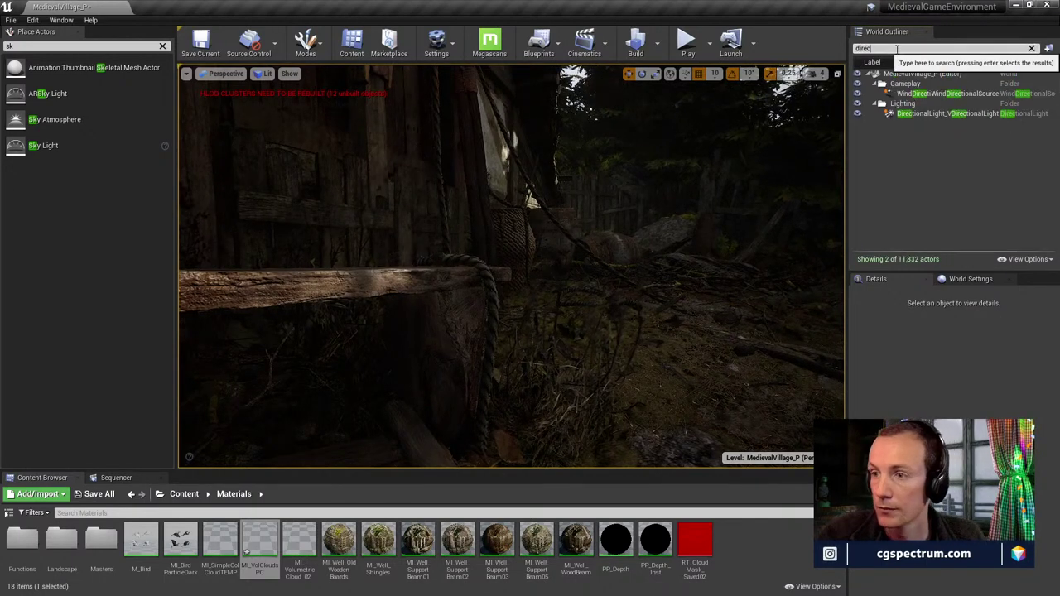
click(944, 113)
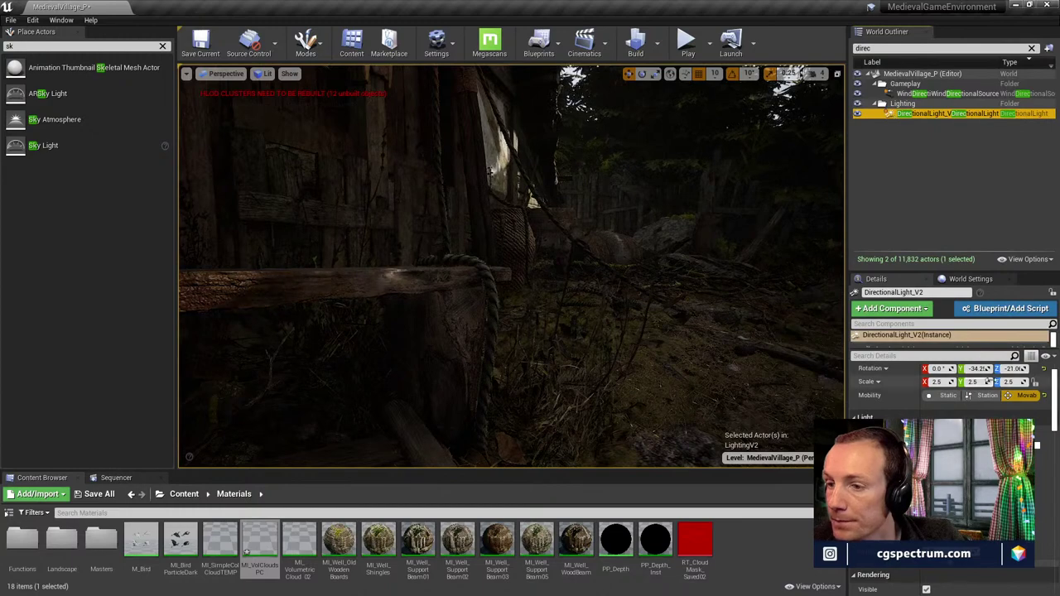
scroll(947, 373, up, 2)
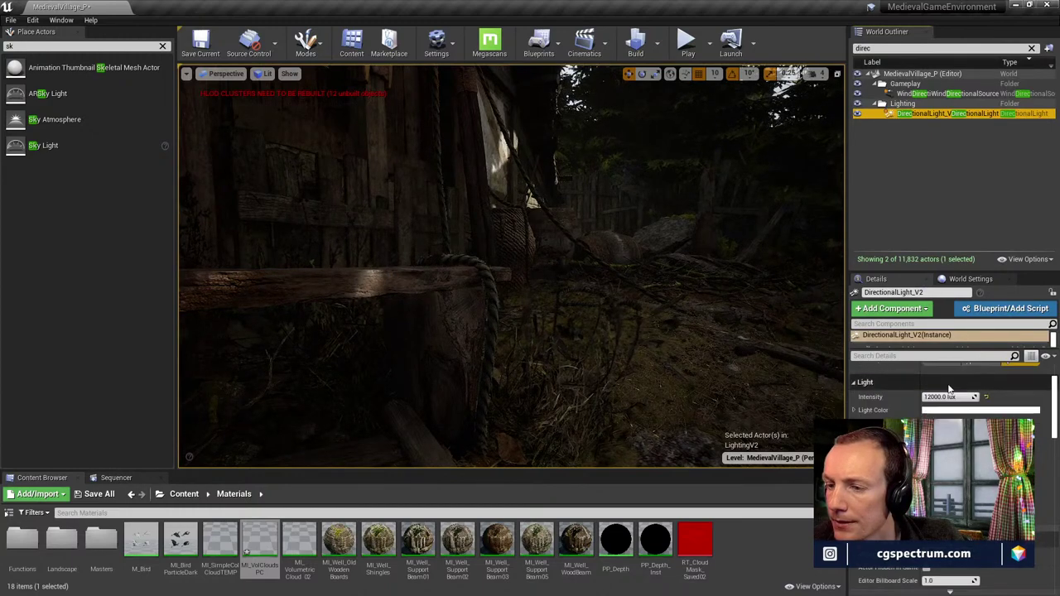
key(f)
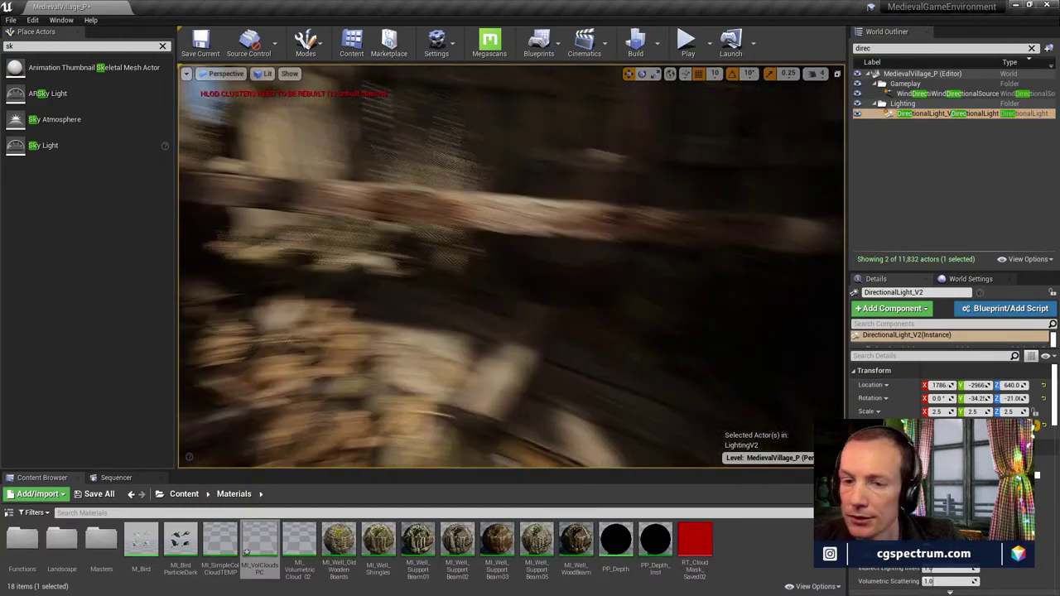
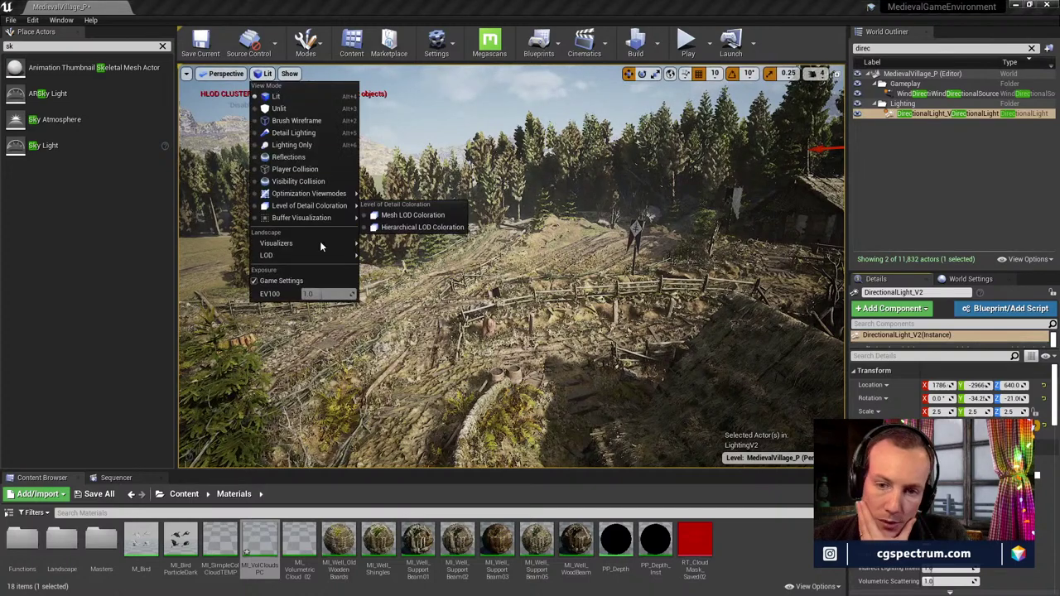
Try overriding the viewport's game exposure settings with a fixed EV100 of 0, and re-enable the game settings
click(269, 281)
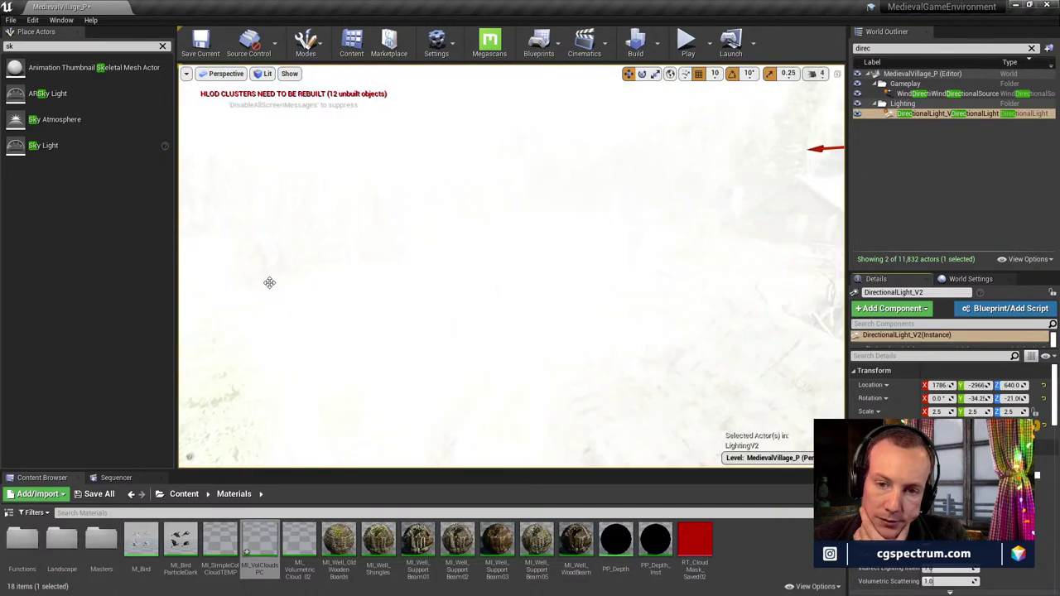
click(265, 75)
click(318, 295)
text(0)
key(Return)
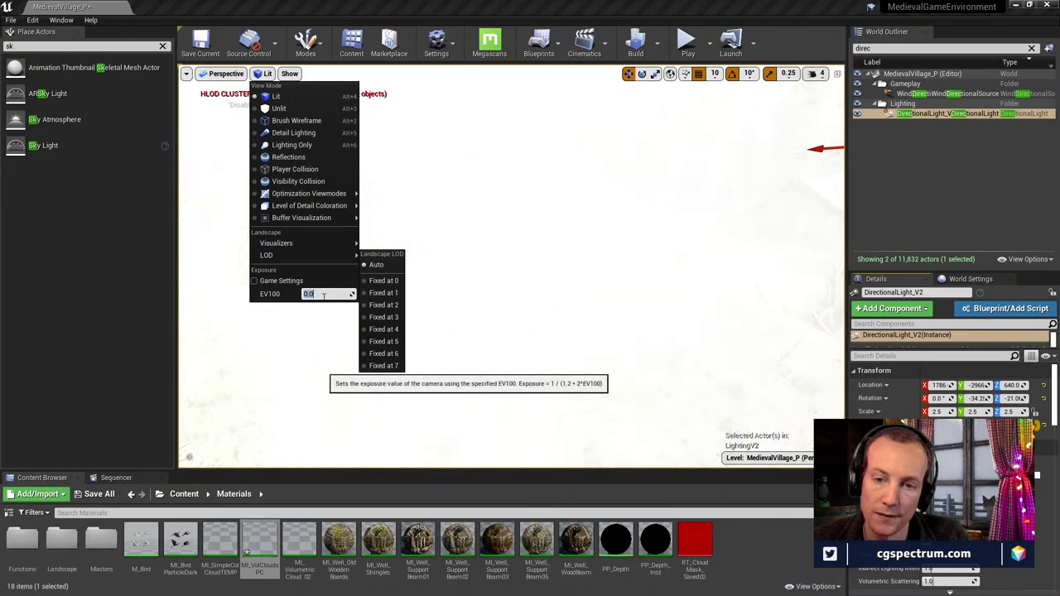
click(584, 6)
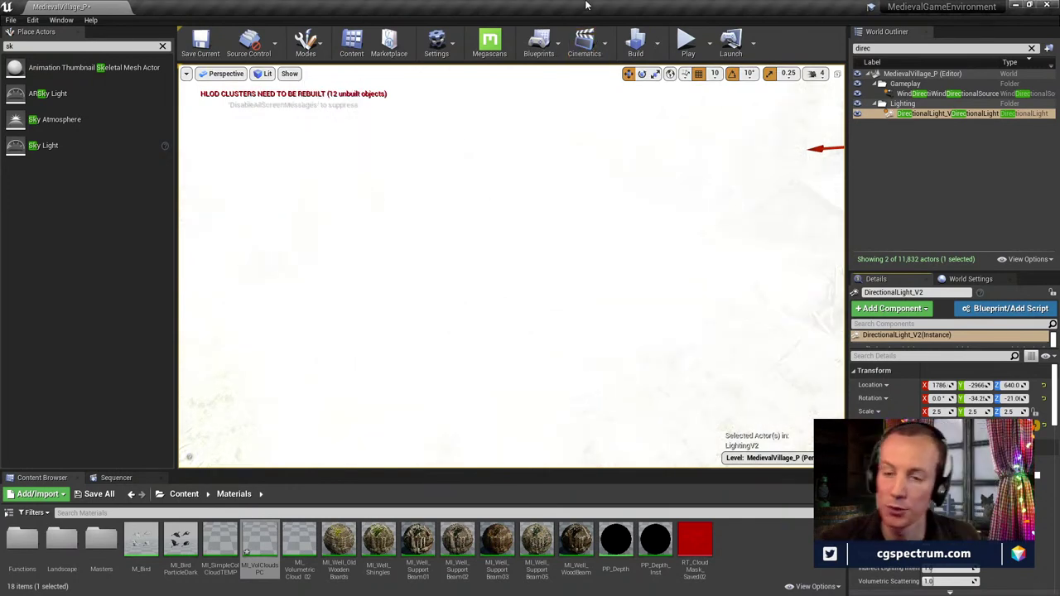
click(266, 75)
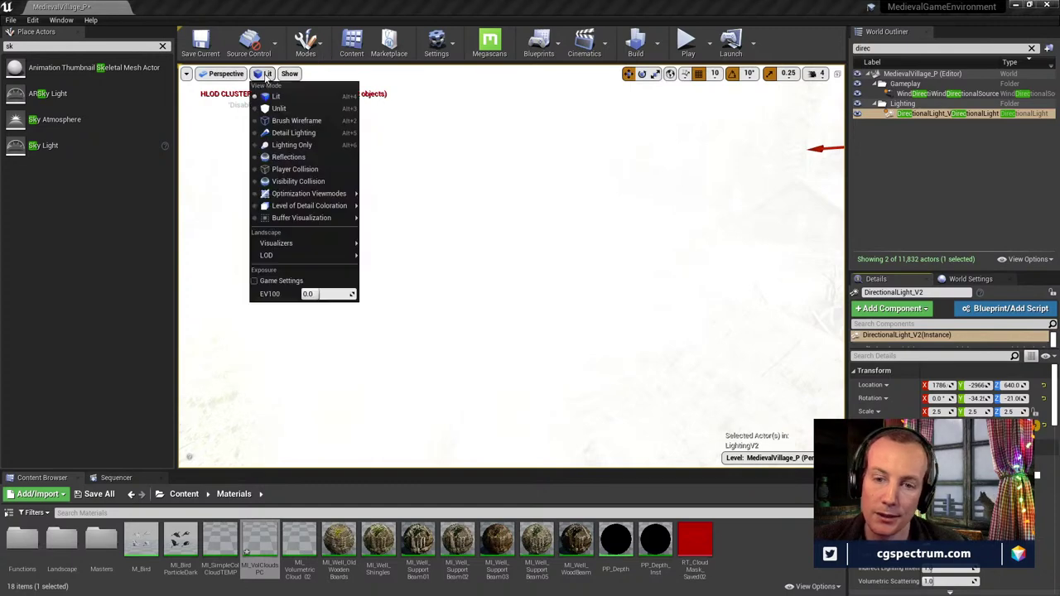
click(273, 279)
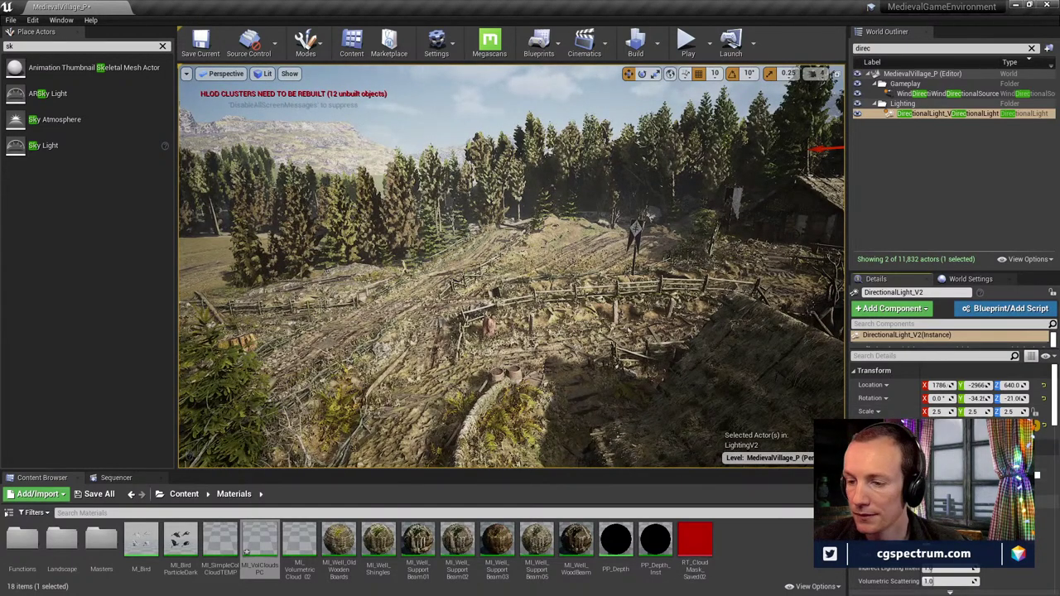
Examine the directional light's transform, intensity, temperature and shadow properties
scroll(953, 389, down, 5)
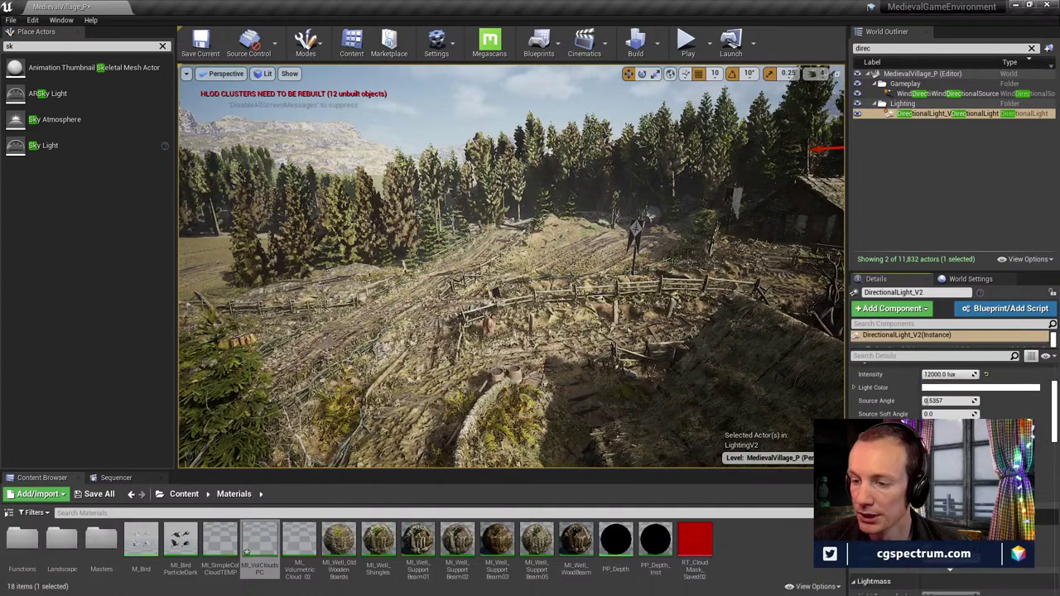
scroll(953, 390, down, 2)
scroll(953, 389, up, 8)
scroll(952, 389, up, 1)
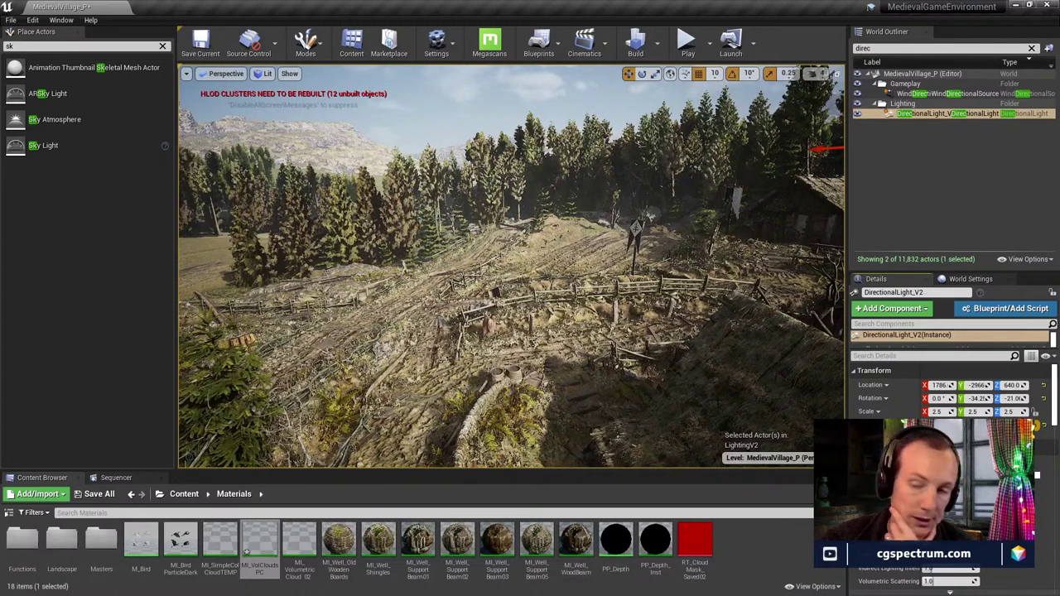
scroll(953, 390, down, 1)
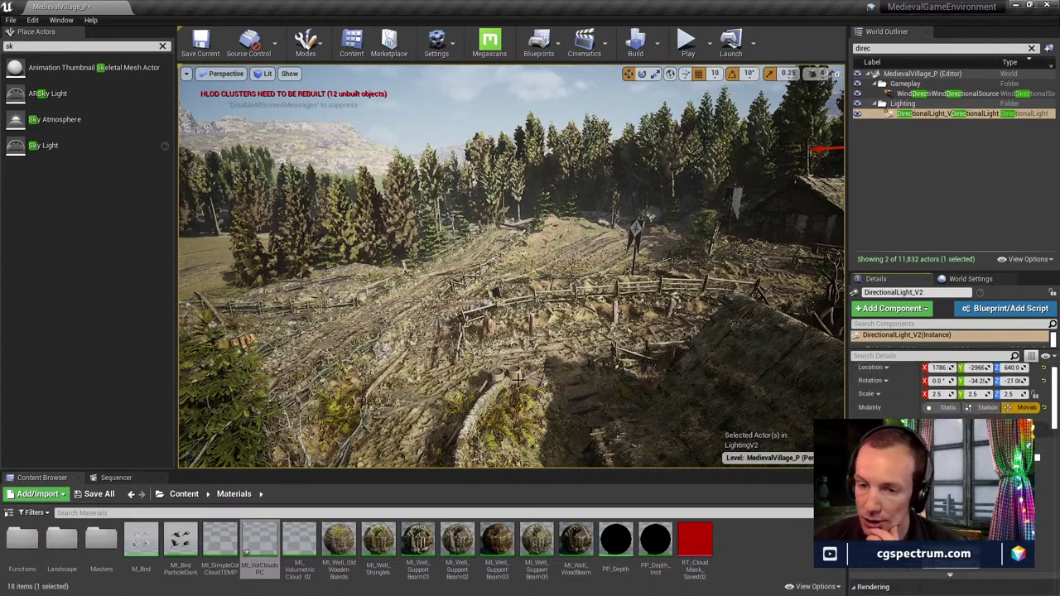
scroll(904, 421, down, 12)
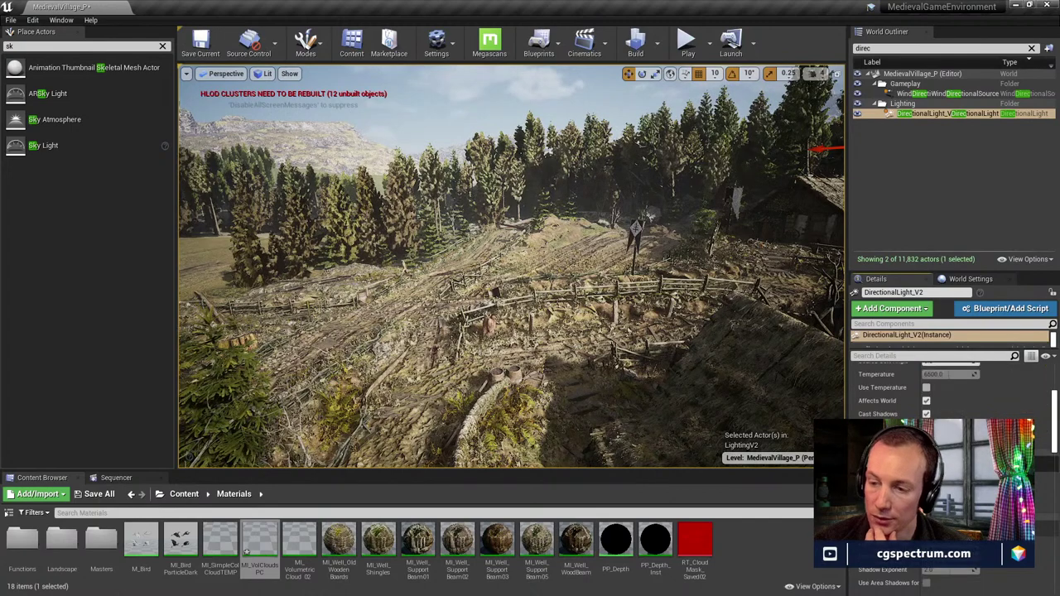
scroll(953, 389, up, 3)
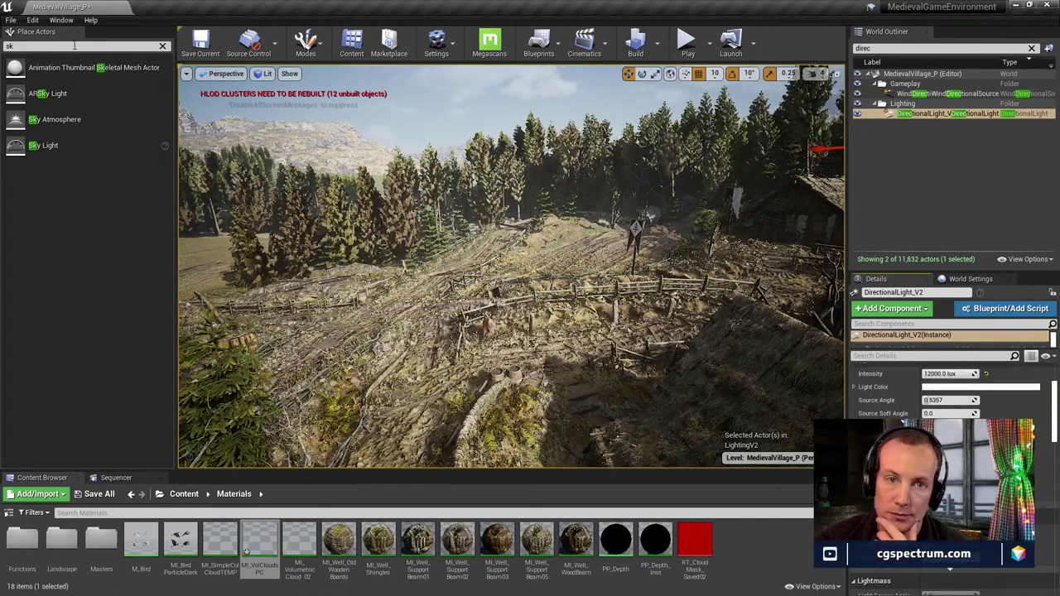
Search the project settings for "expos" and review the available Auto Exposure method options
click(33, 20)
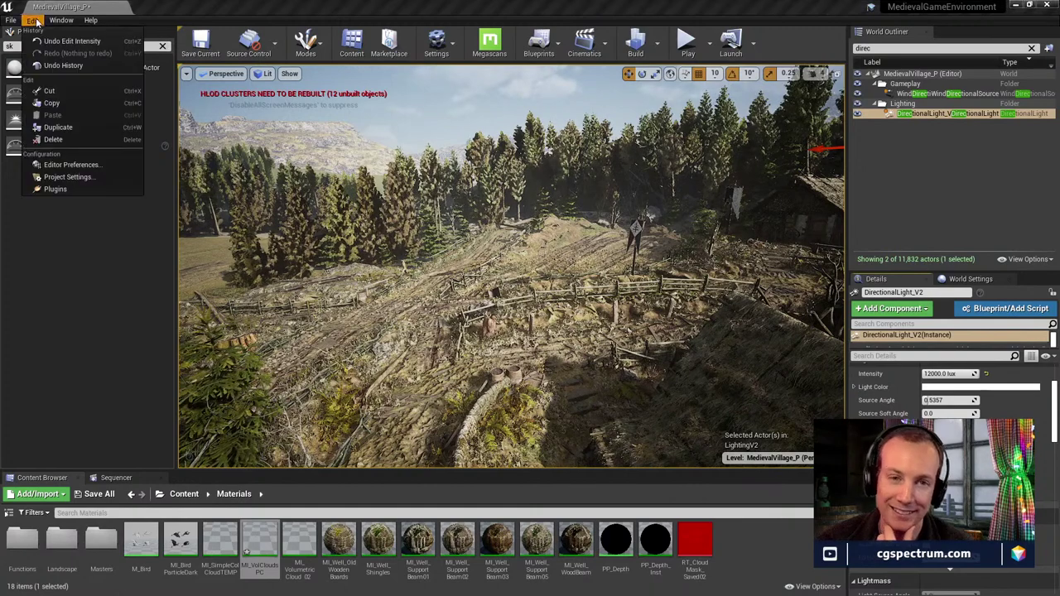
click(70, 177)
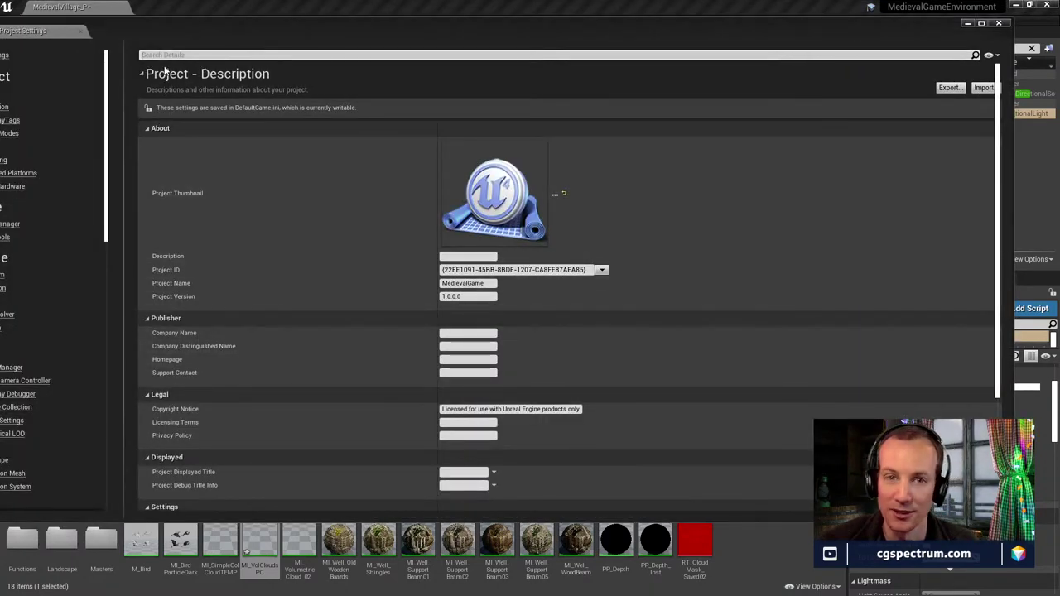
scroll(175, 348, down, 8)
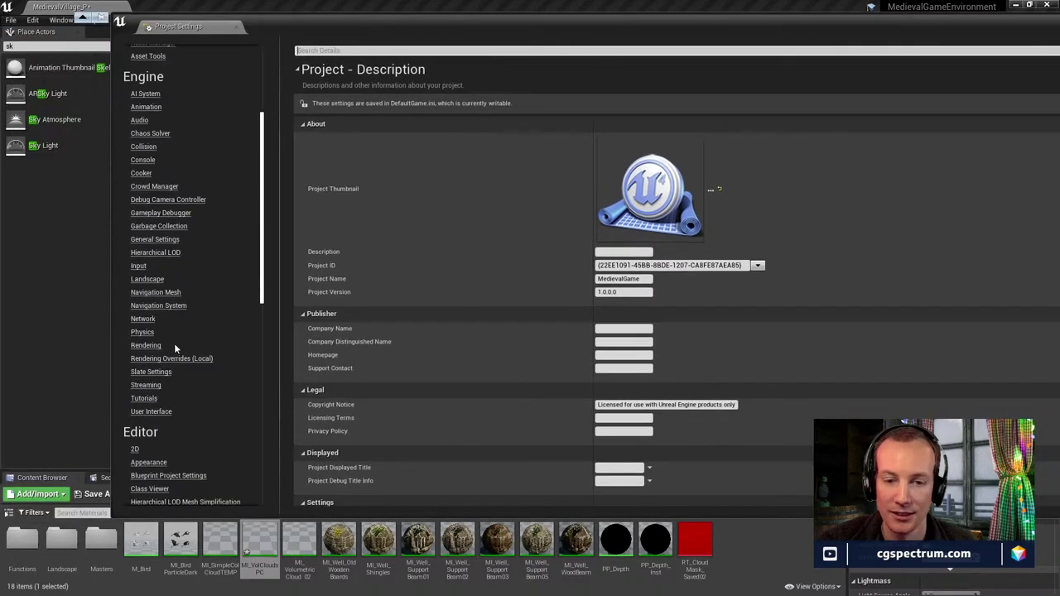
click(347, 51)
text(expos)
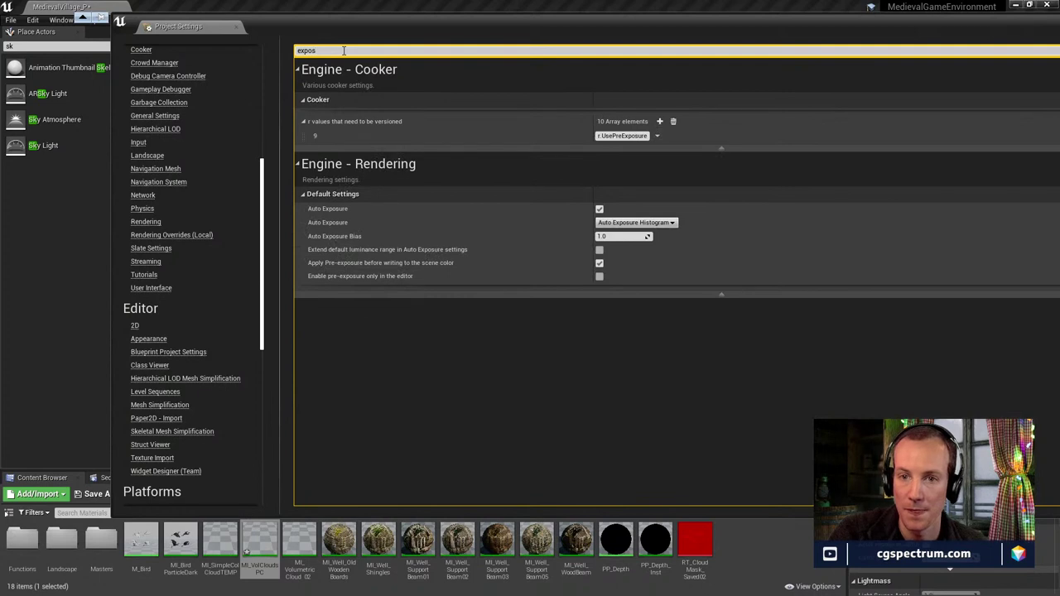
click(636, 223)
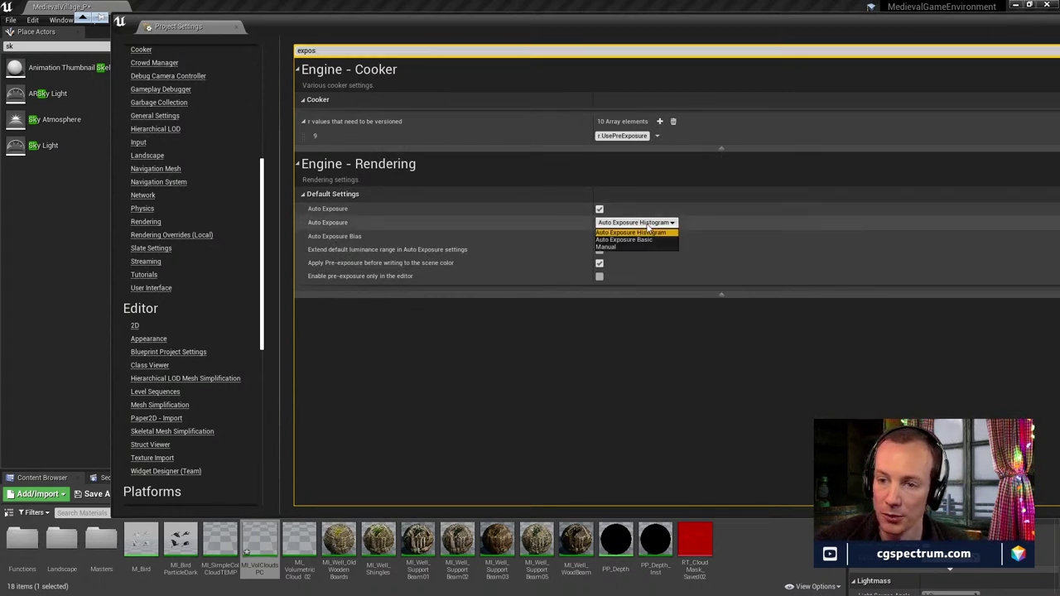
click(555, 221)
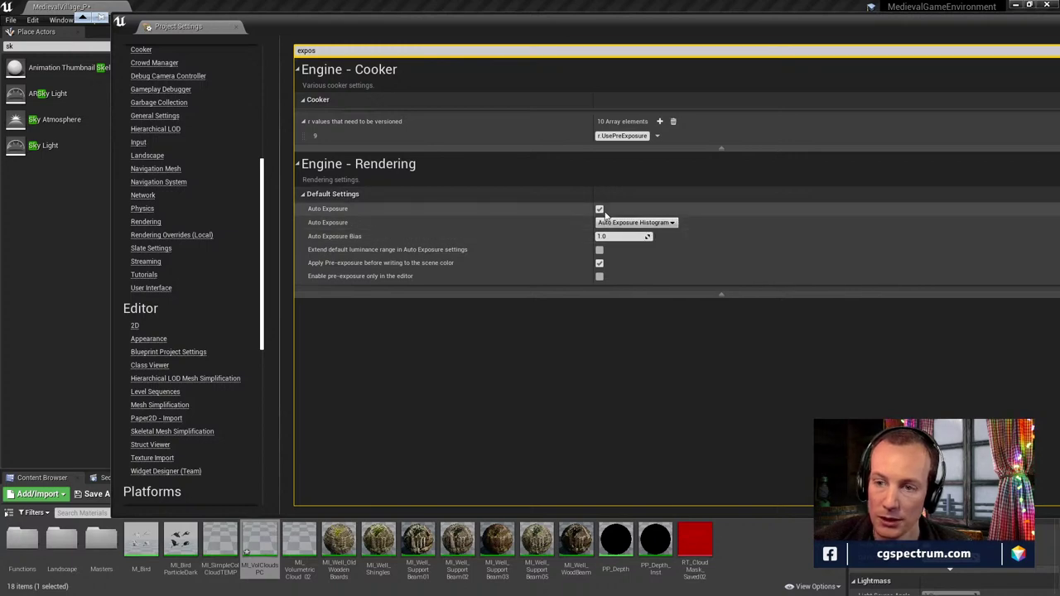
Close the project settings and review the viewport's exposure options and the village scene's lighting from different angles
drag(858, 35, 621, 96)
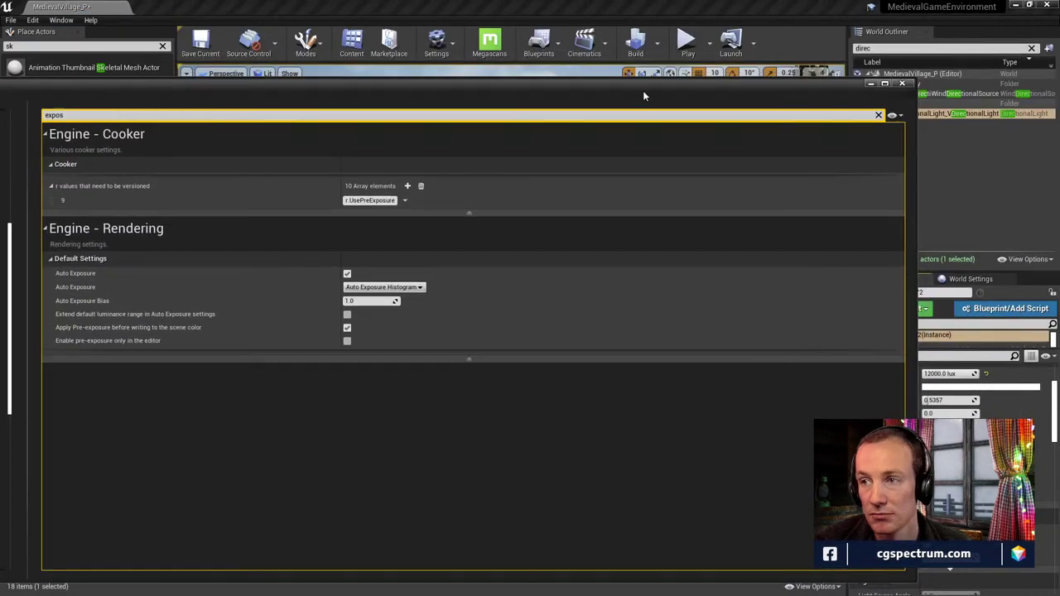
click(903, 84)
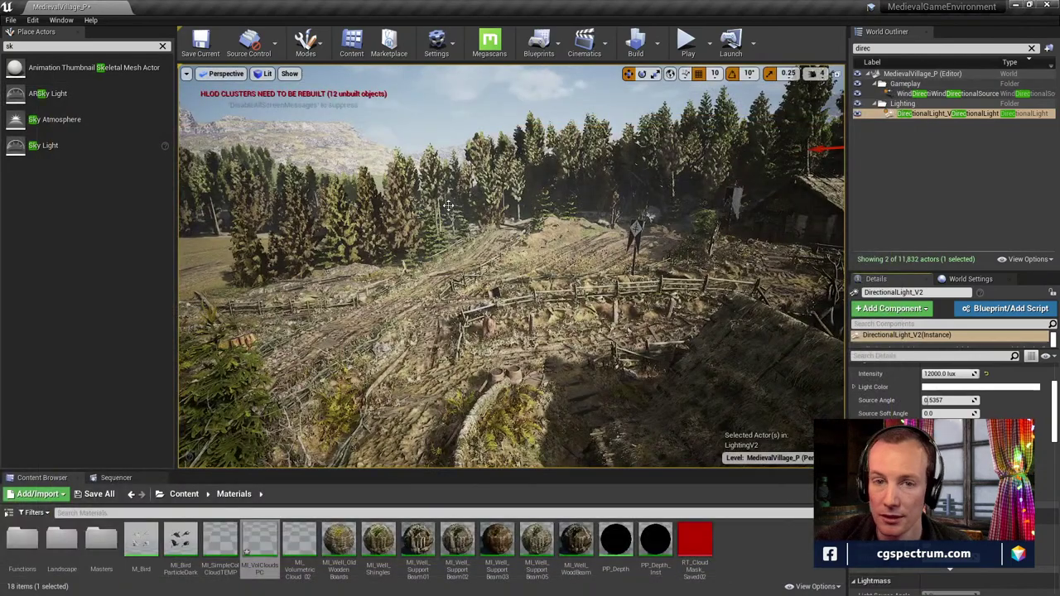
right_drag(187, 190, 349, 186)
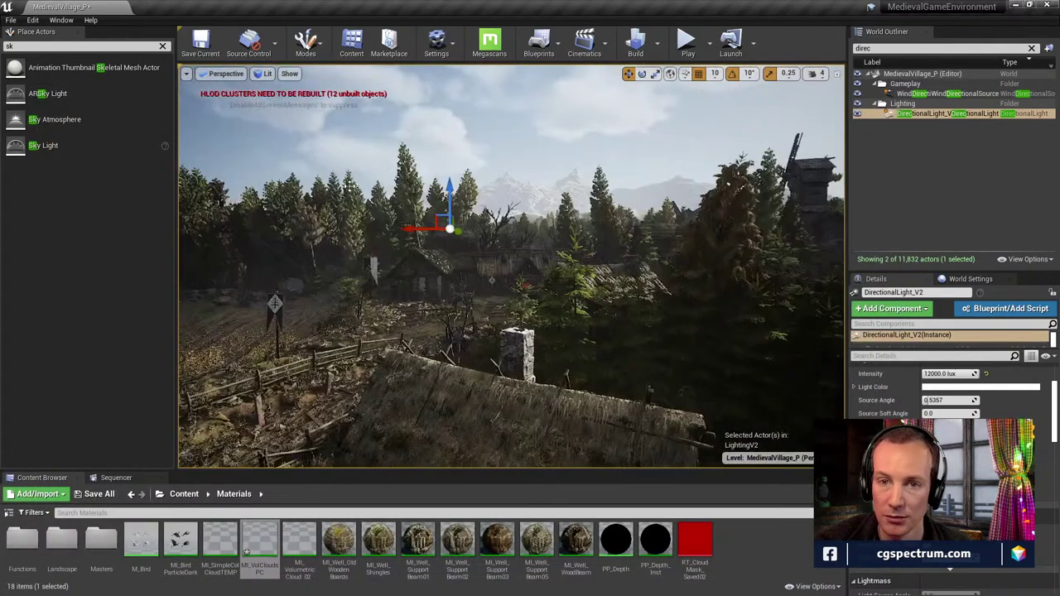
click(264, 74)
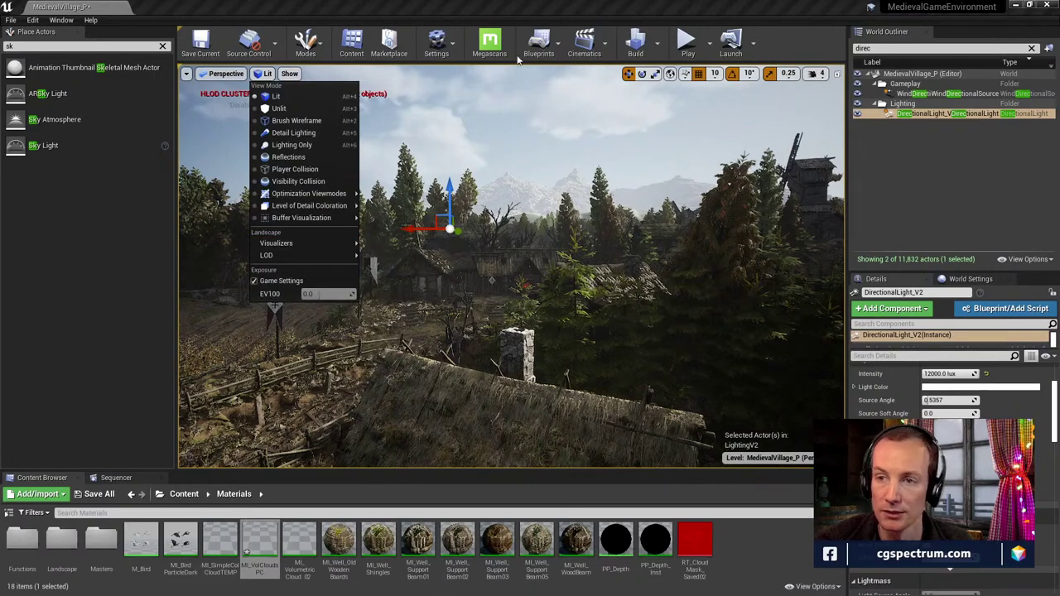
click(556, 5)
right_drag(678, 268, 530, 381)
key(w)
right_drag(678, 313, 678, 320)
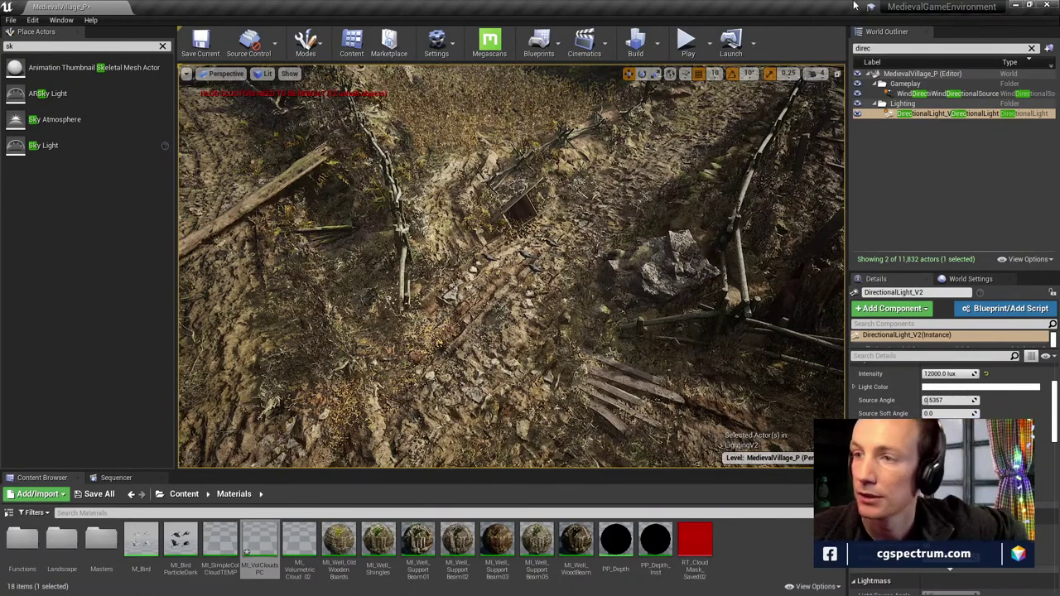
Switch to the First_project editor with its Fighting sequence reopened, and scrub the sequence to frame 51
drag(747, 6, 666, 295)
click(459, 241)
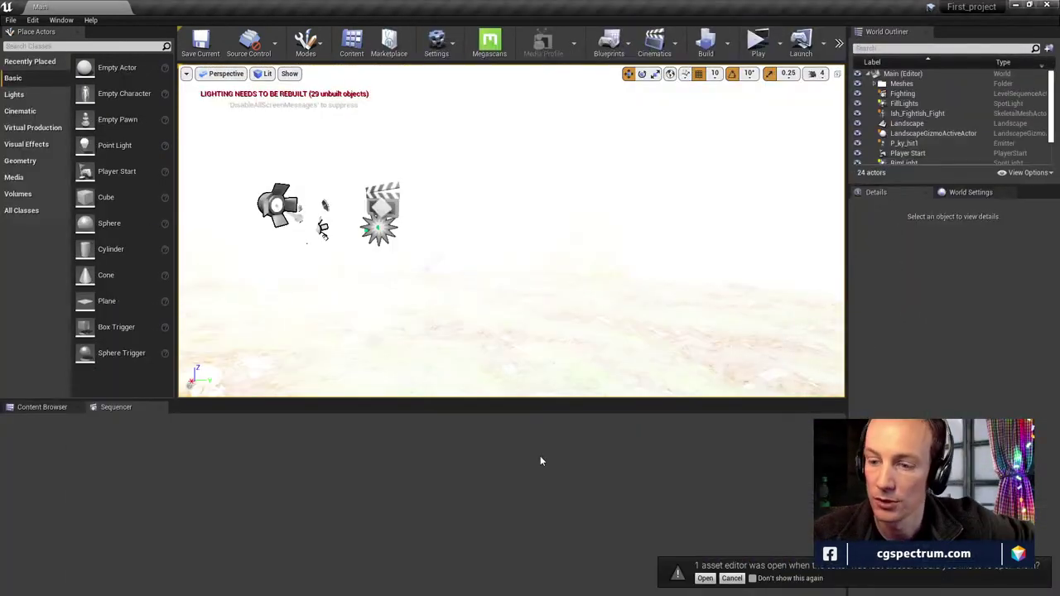
click(706, 579)
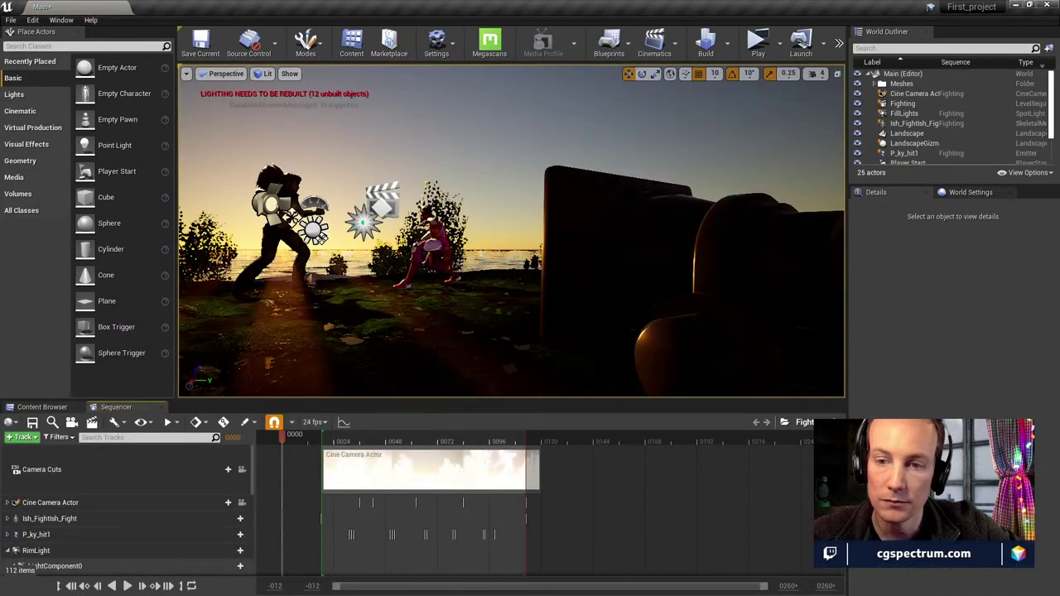
right_drag(512, 231, 459, 265)
drag(346, 446, 385, 463)
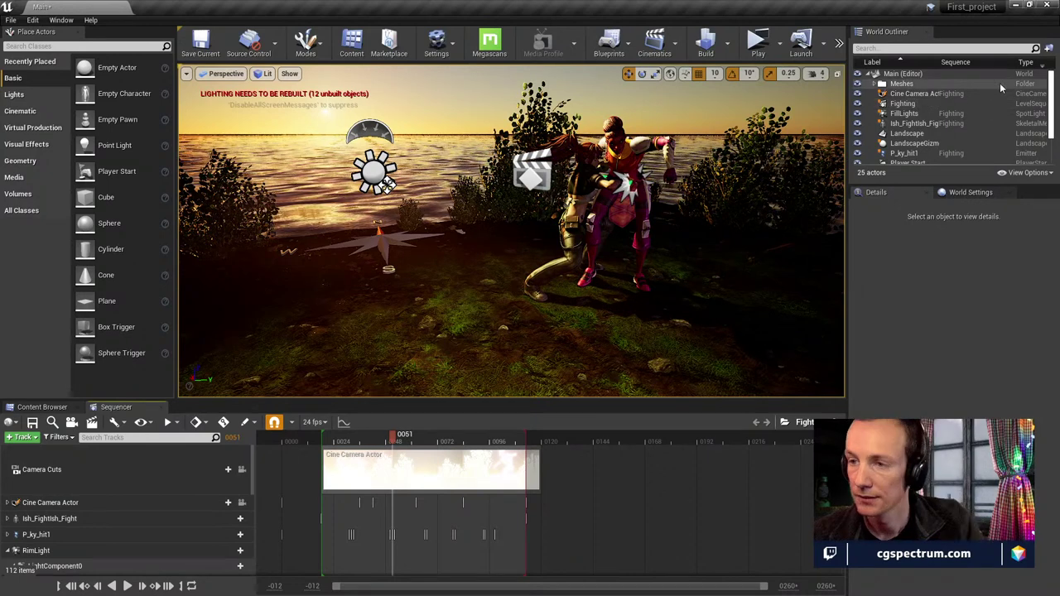
Select the SunSky actor in the World Outliner and enlarge the details area to show its full component list
scroll(1000, 82, down, 2)
scroll(924, 99, down, 3)
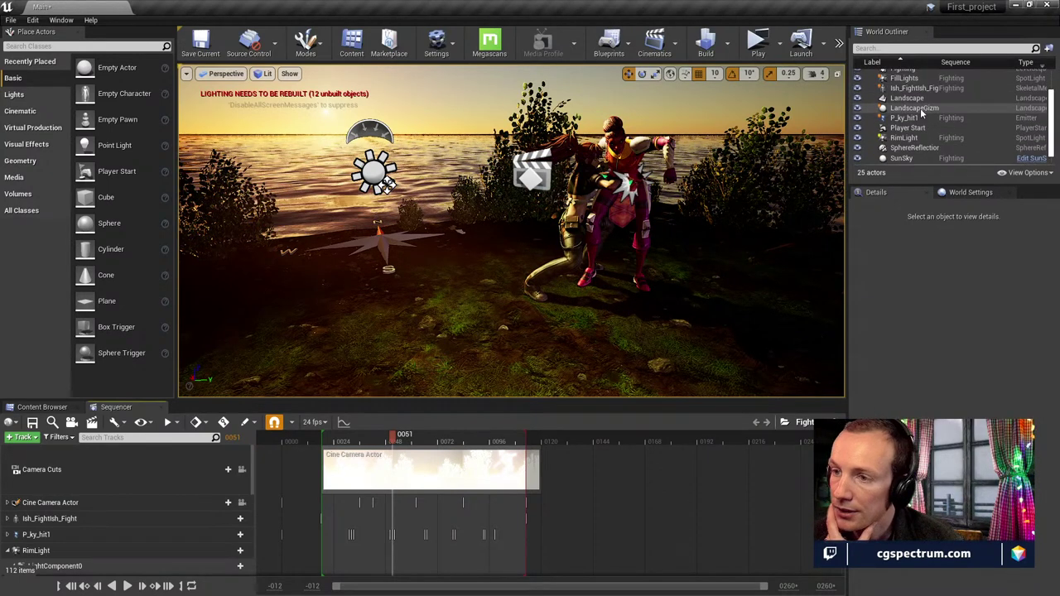
click(903, 149)
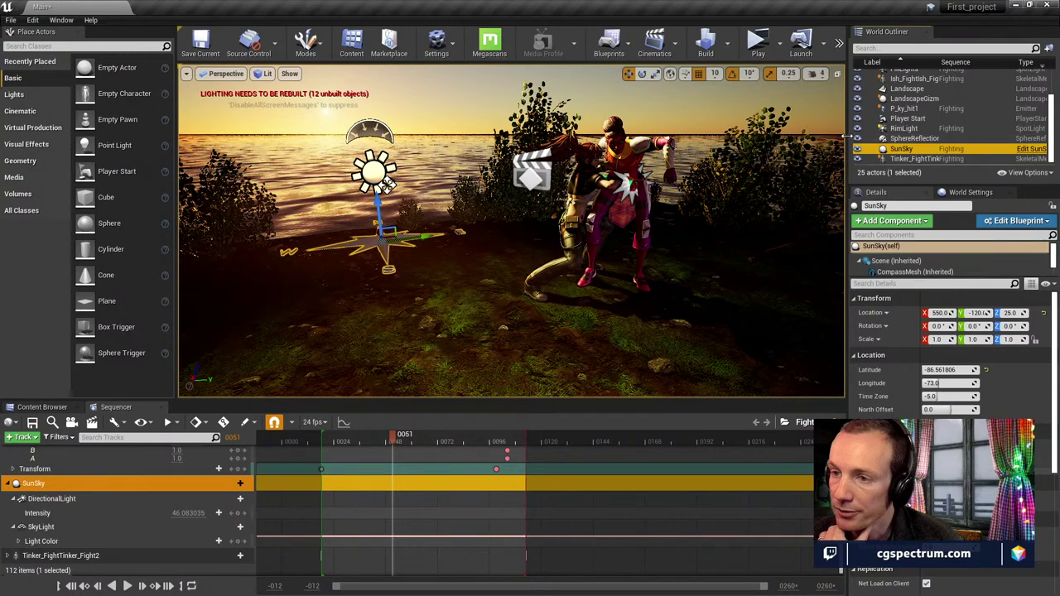
drag(847, 148, 745, 145)
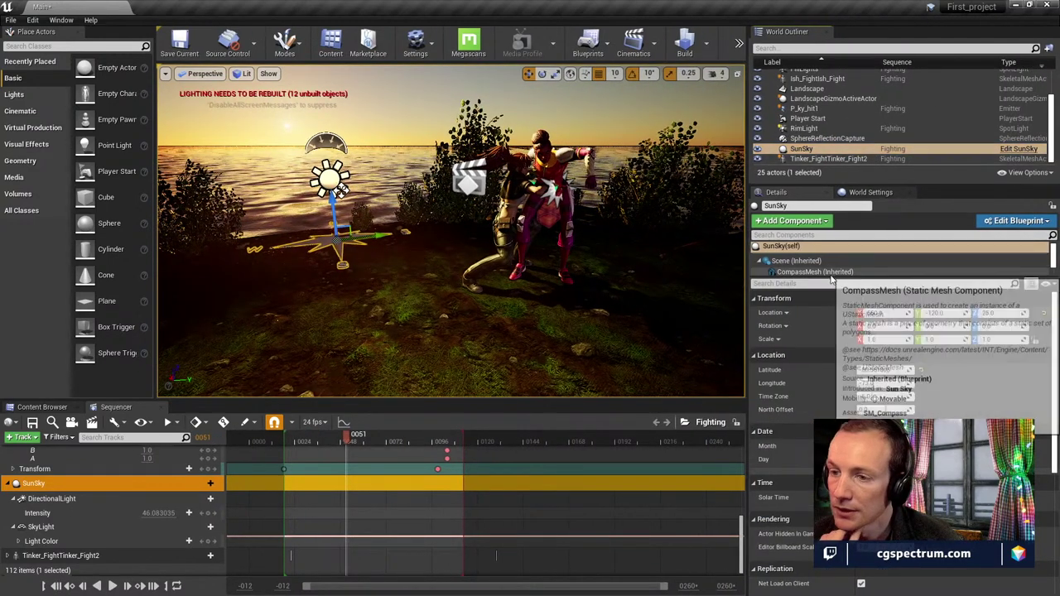
drag(822, 280, 822, 375)
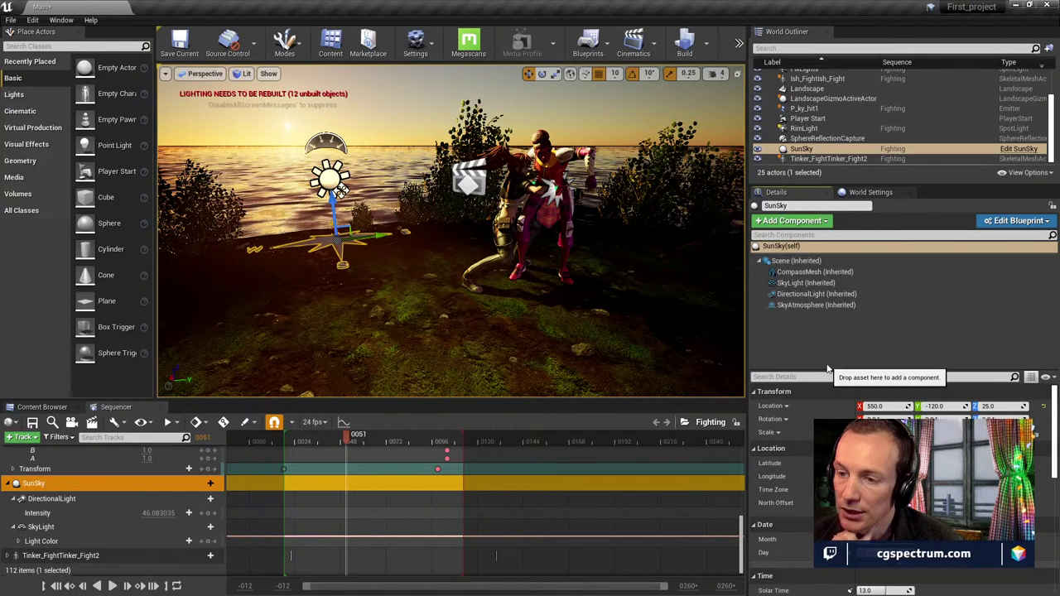
drag(828, 374, 828, 329)
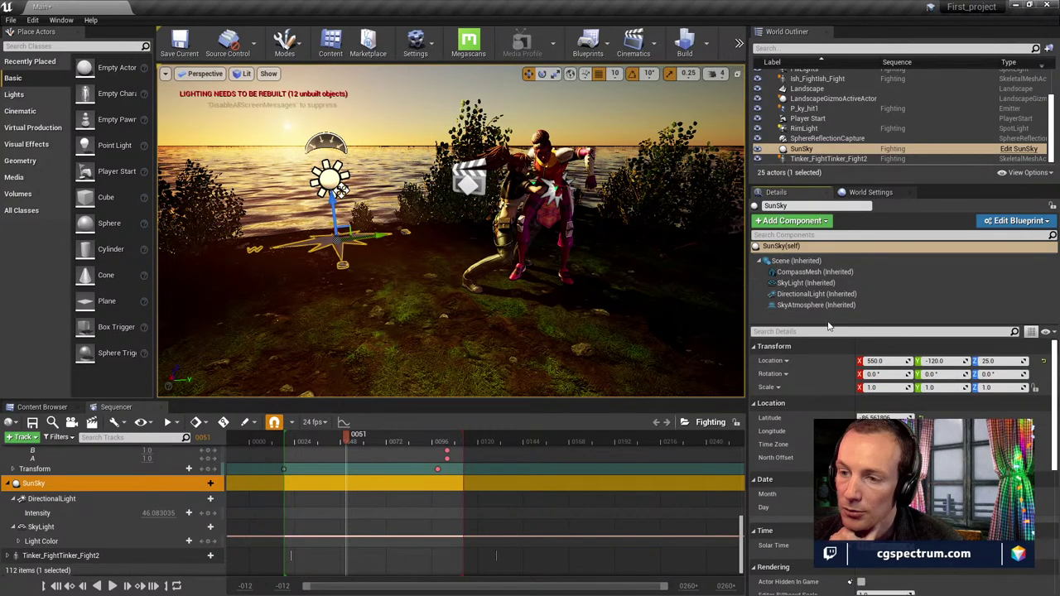
Select SunSky's DirectionalLight component and check the viewport's exposure options
click(816, 294)
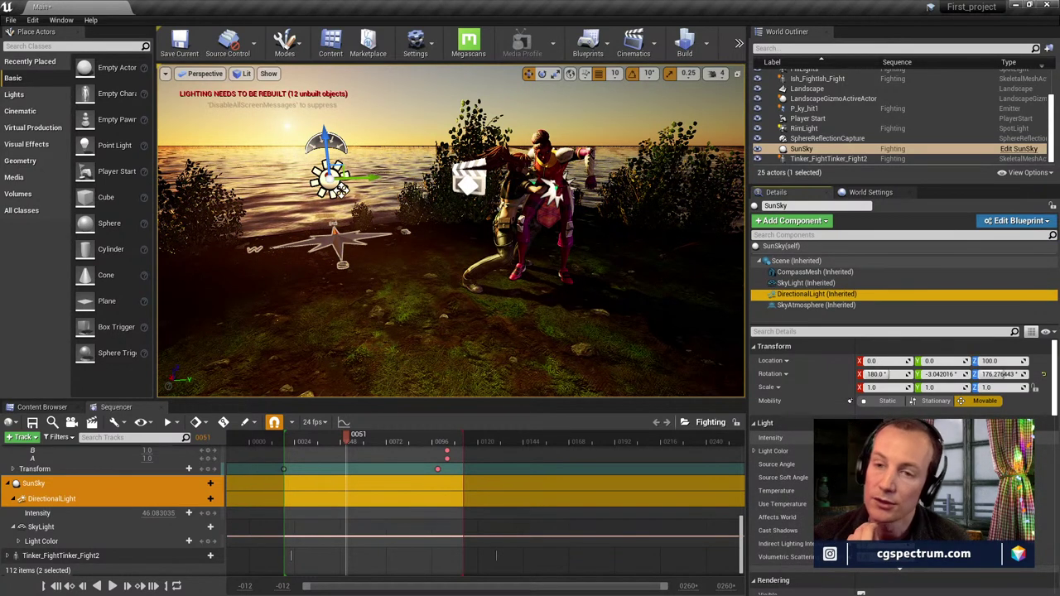
click(244, 73)
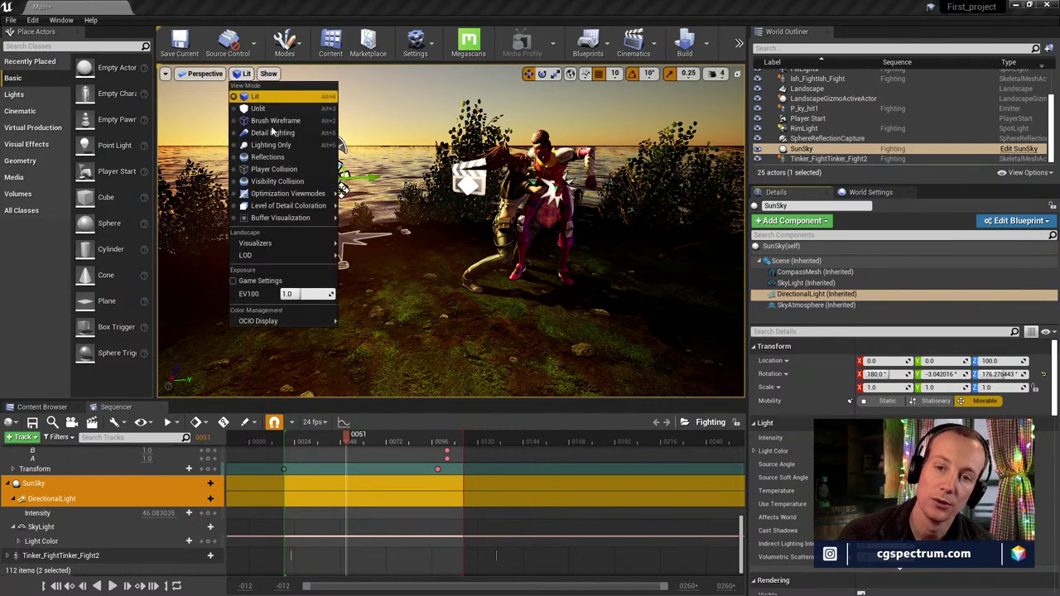
click(677, 4)
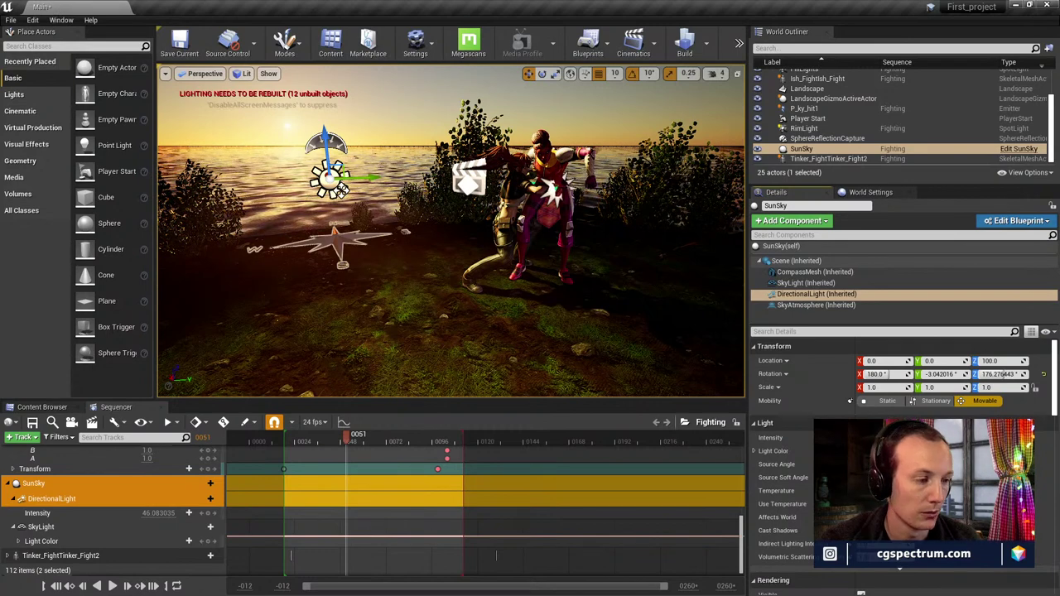
Open the Movie Render Queue and move its window clear of the Sequencer
click(77, 21)
mouse_move(80, 39)
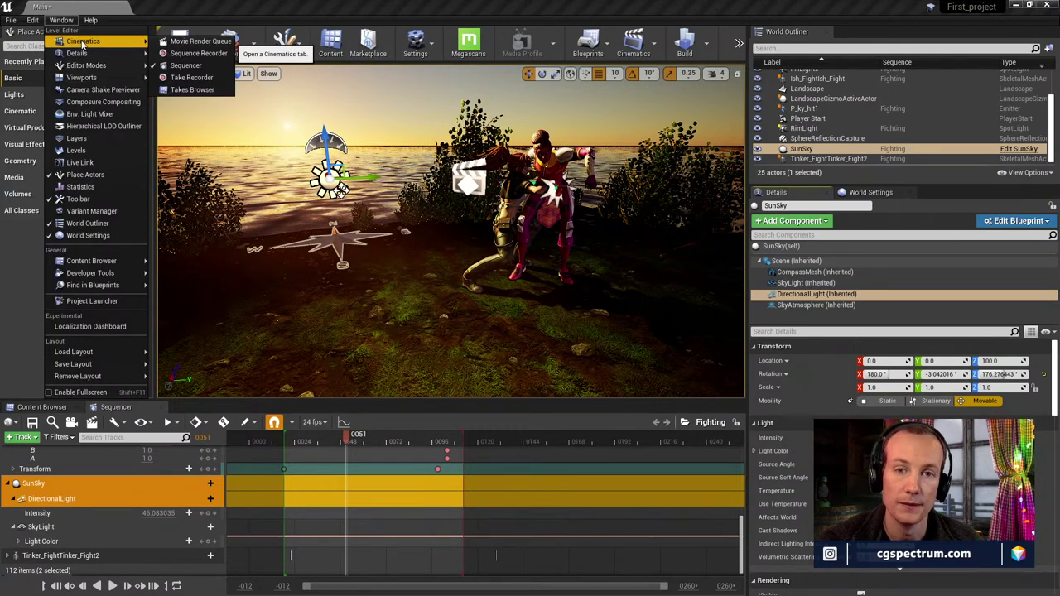
click(185, 42)
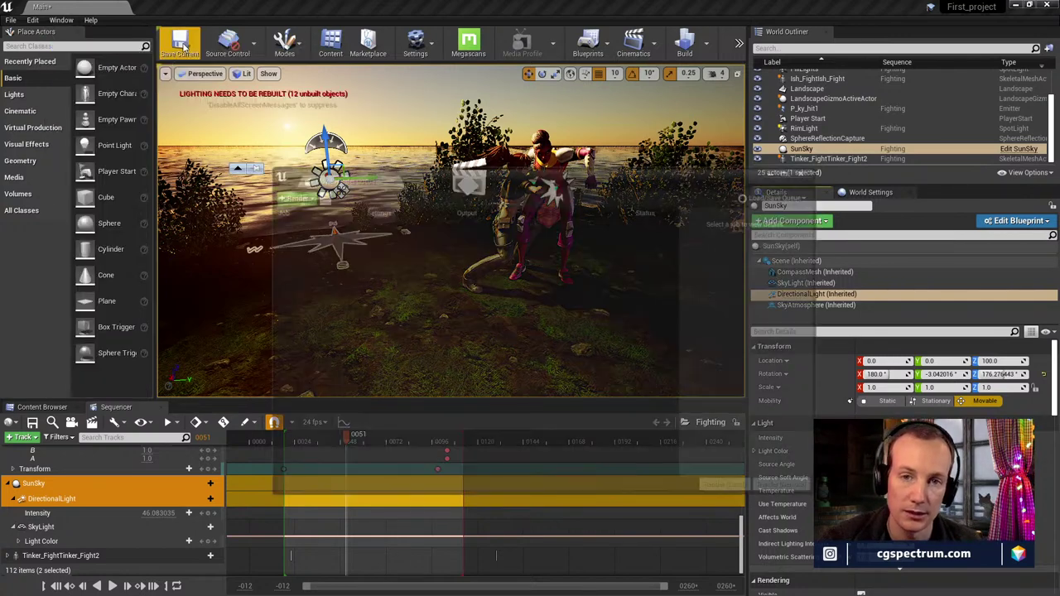
drag(493, 177, 577, 90)
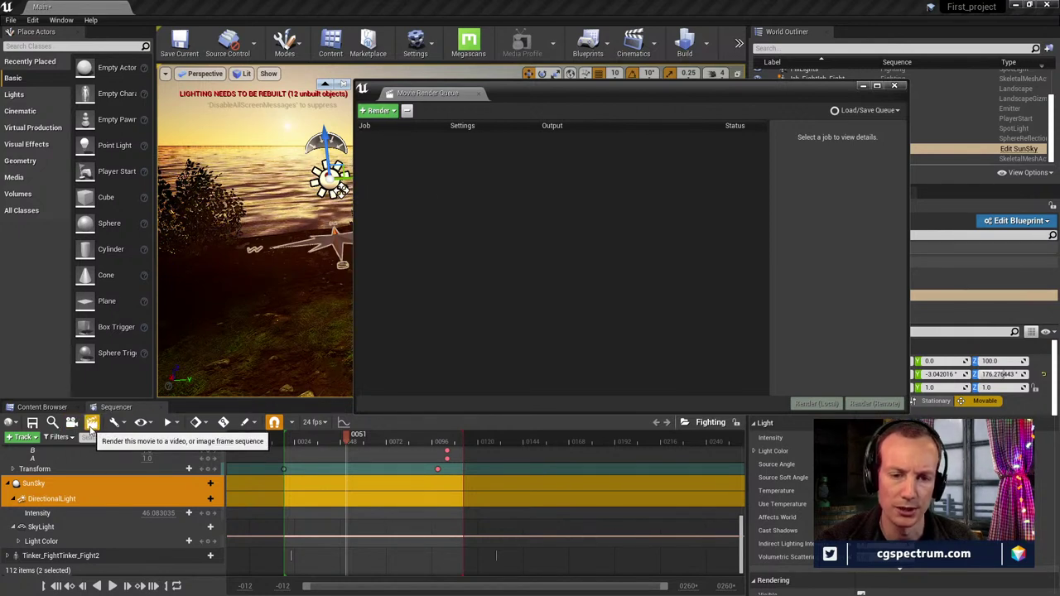
Add the Fighting level sequence as a render job and expand it to show its camera shot
click(394, 111)
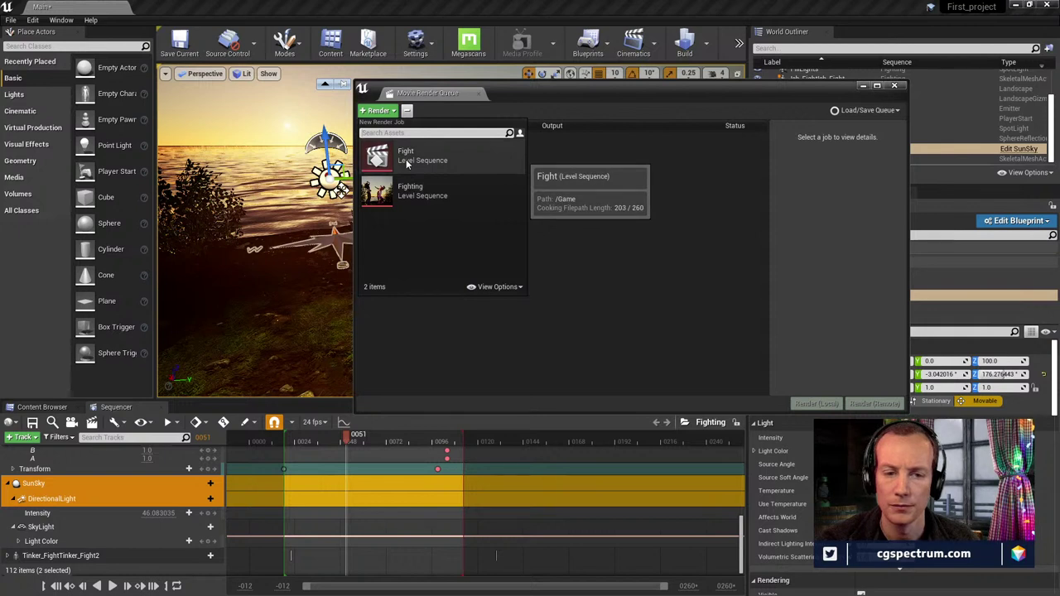
click(410, 191)
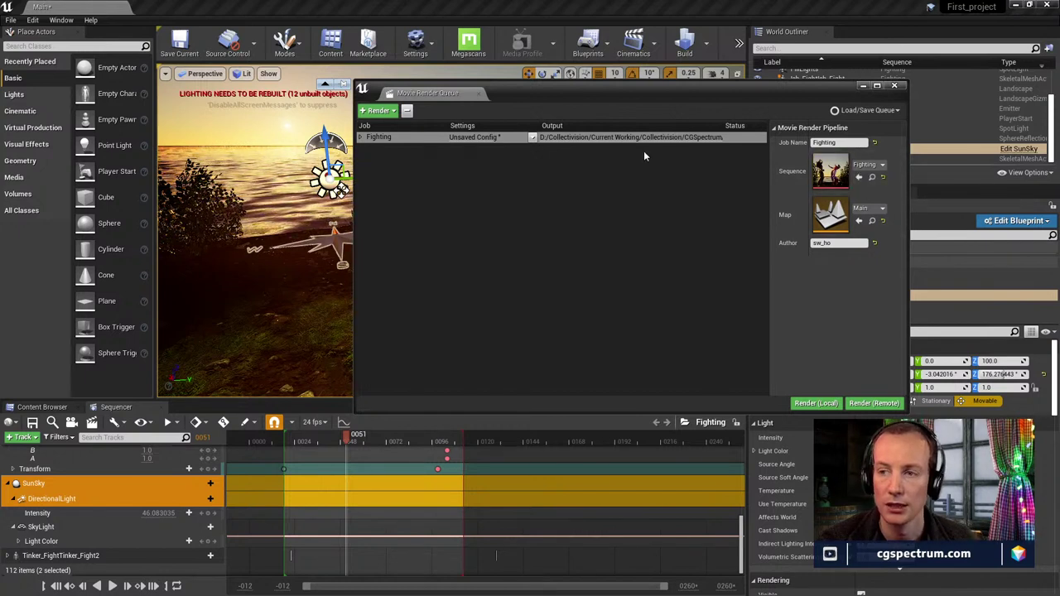
click(362, 137)
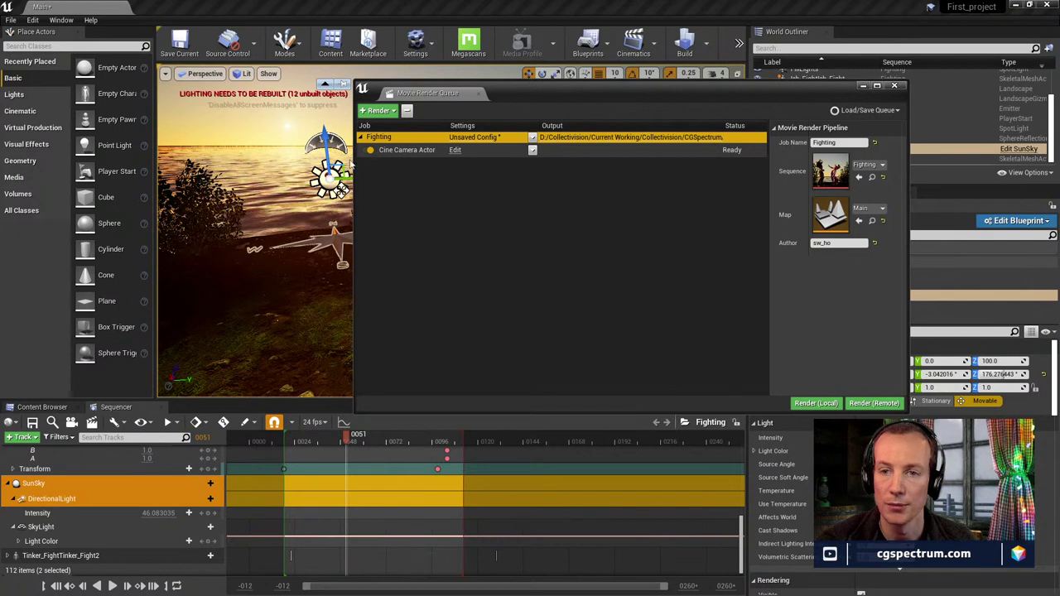
drag(353, 169, 262, 170)
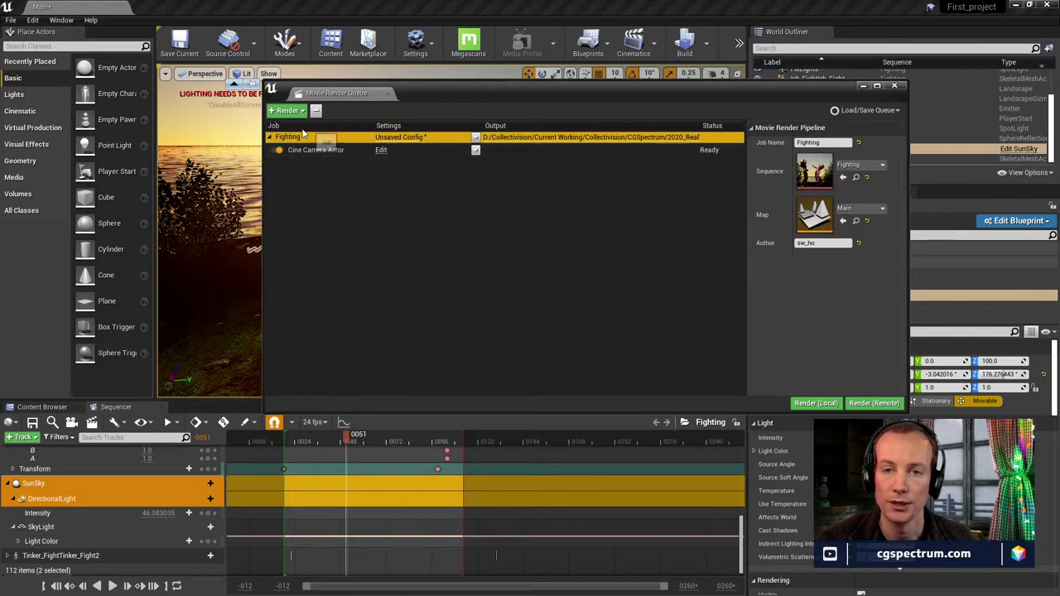
Add a .png Sequence [8bit] output to the Fighting job's configuration and disable the .jpg Sequence output
click(398, 140)
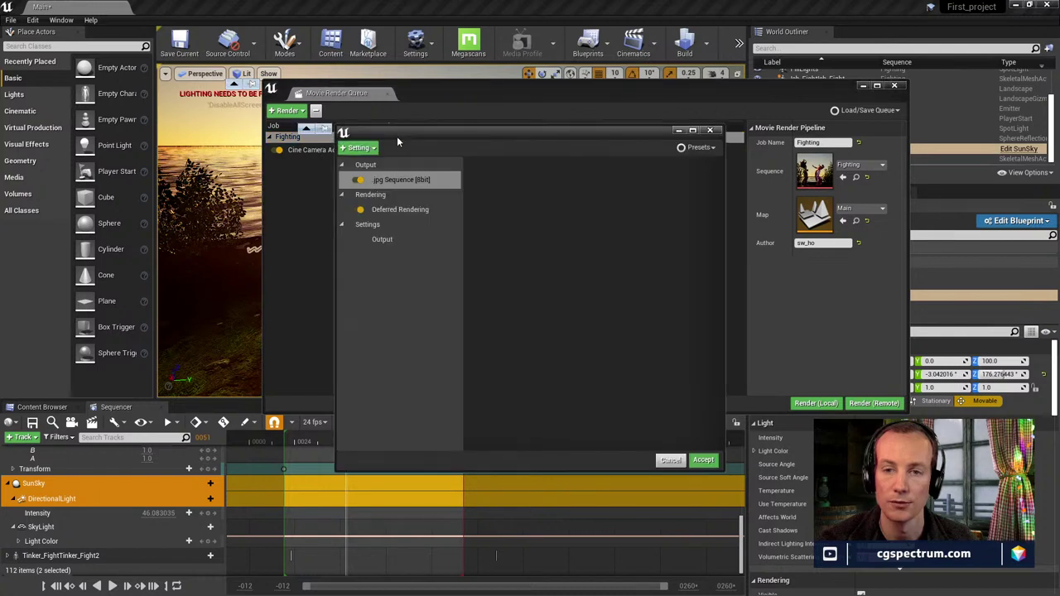
click(369, 149)
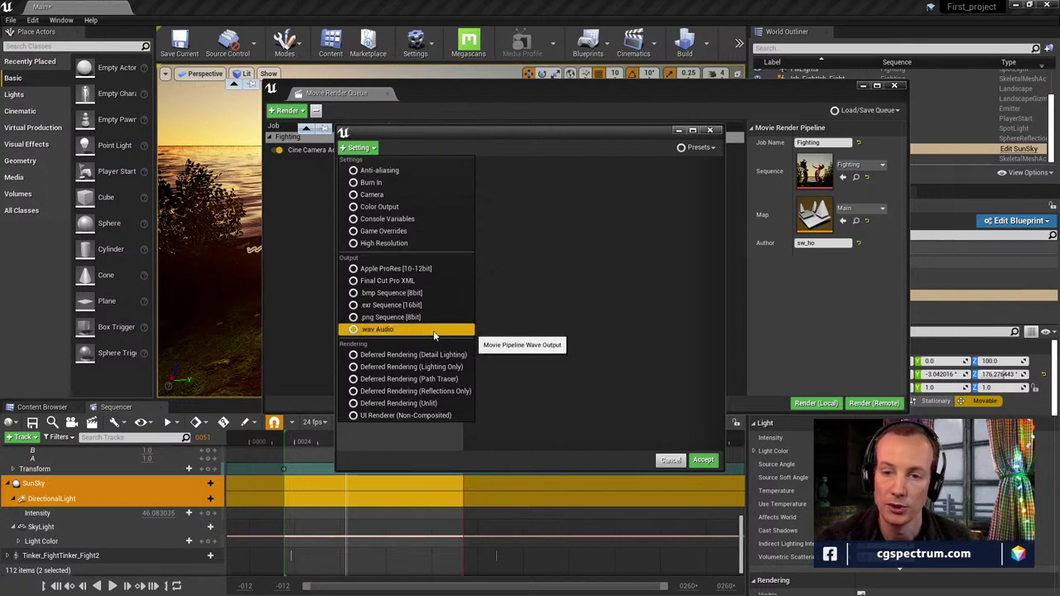
click(383, 319)
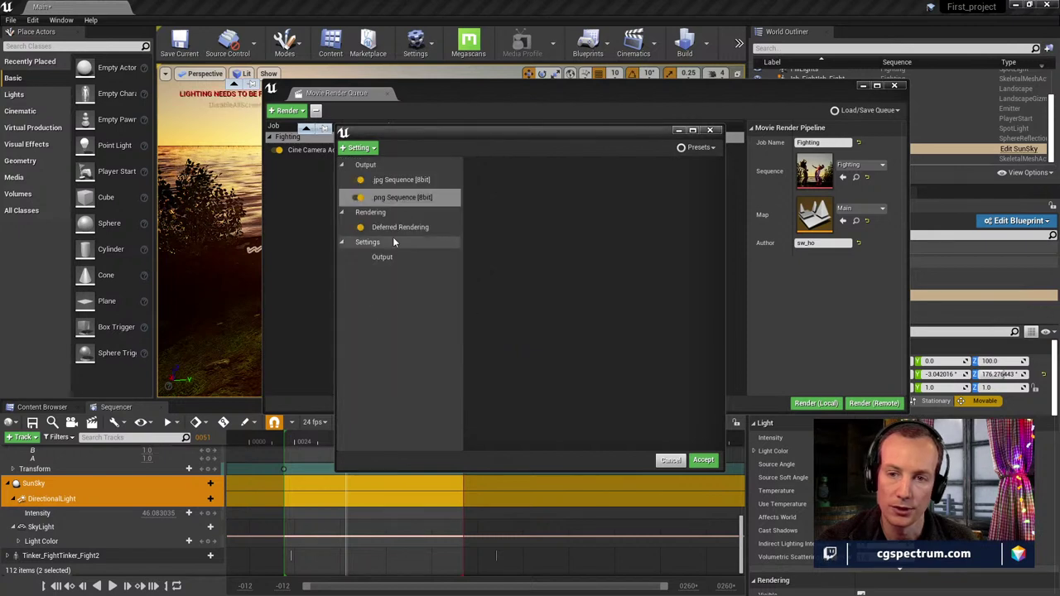
drag(445, 129, 508, 143)
click(416, 183)
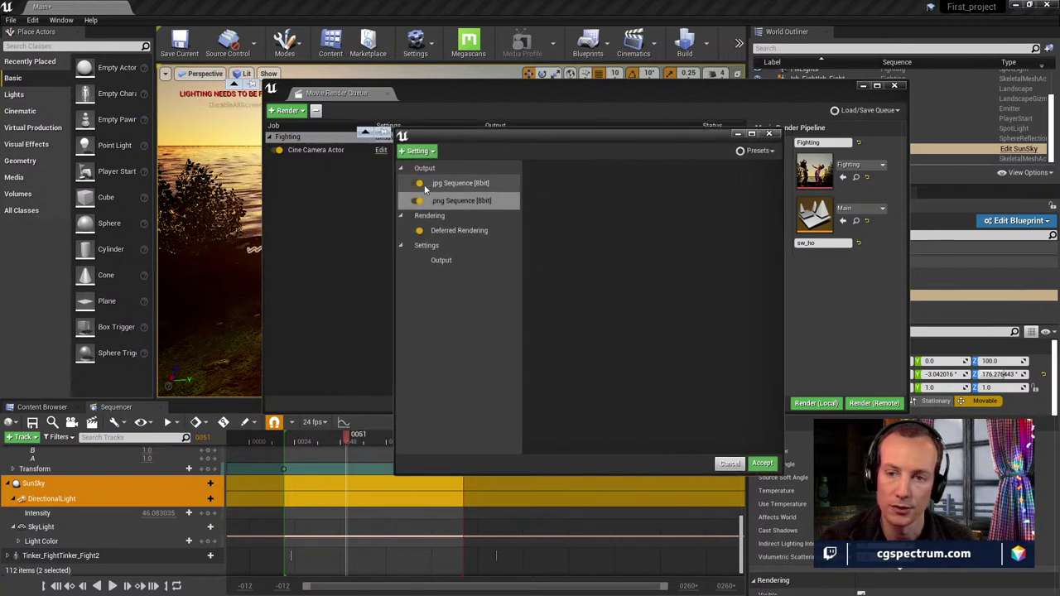
click(464, 201)
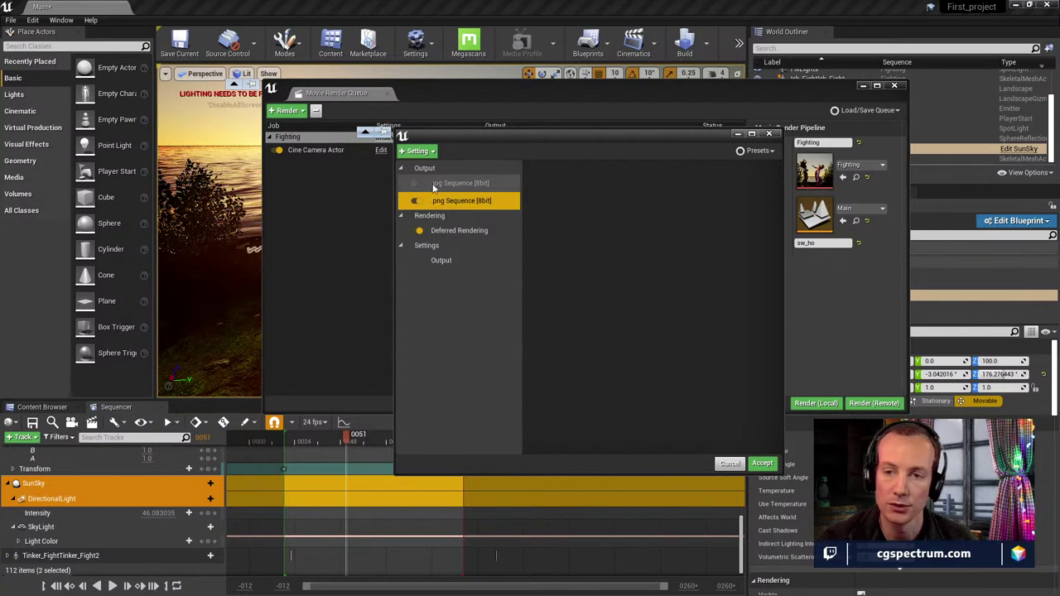
Review the Deferred Rendering options and add a Console Variables setting to the render configuration
click(456, 232)
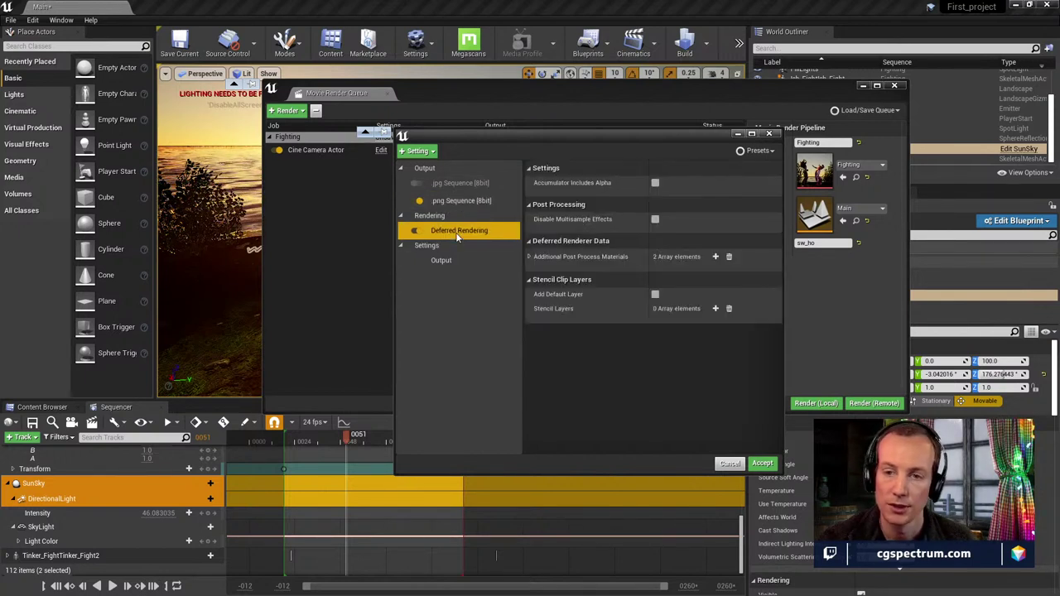
click(418, 151)
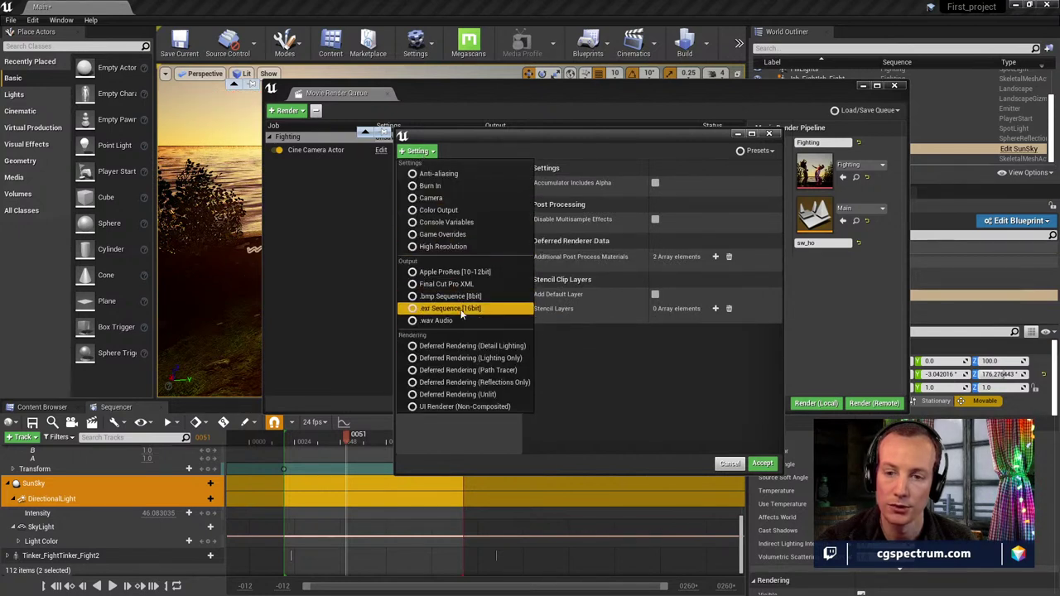
click(454, 224)
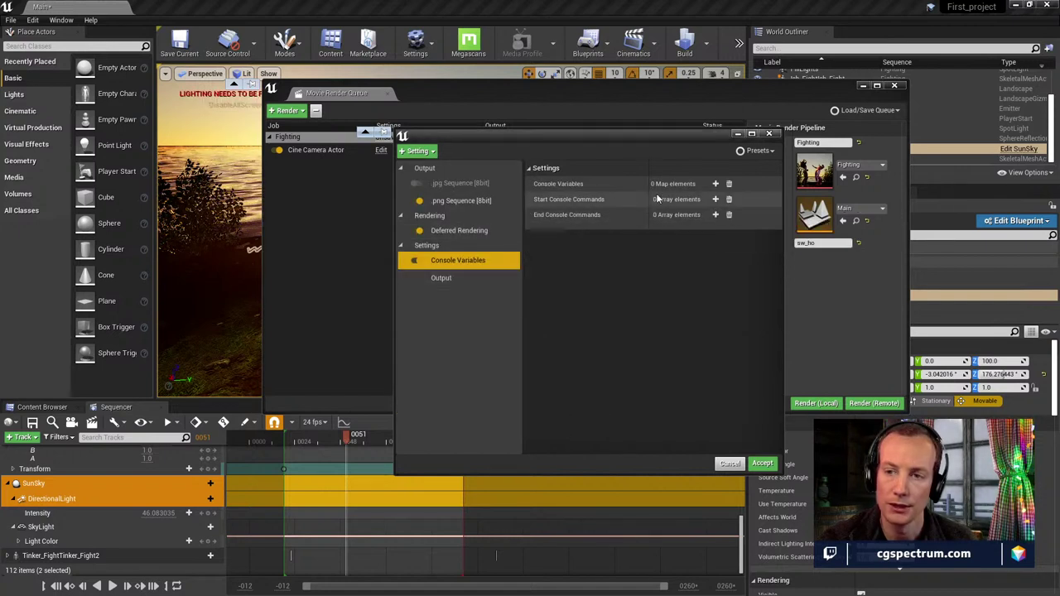
Add an Anti-aliasing setting to the render configuration
click(417, 150)
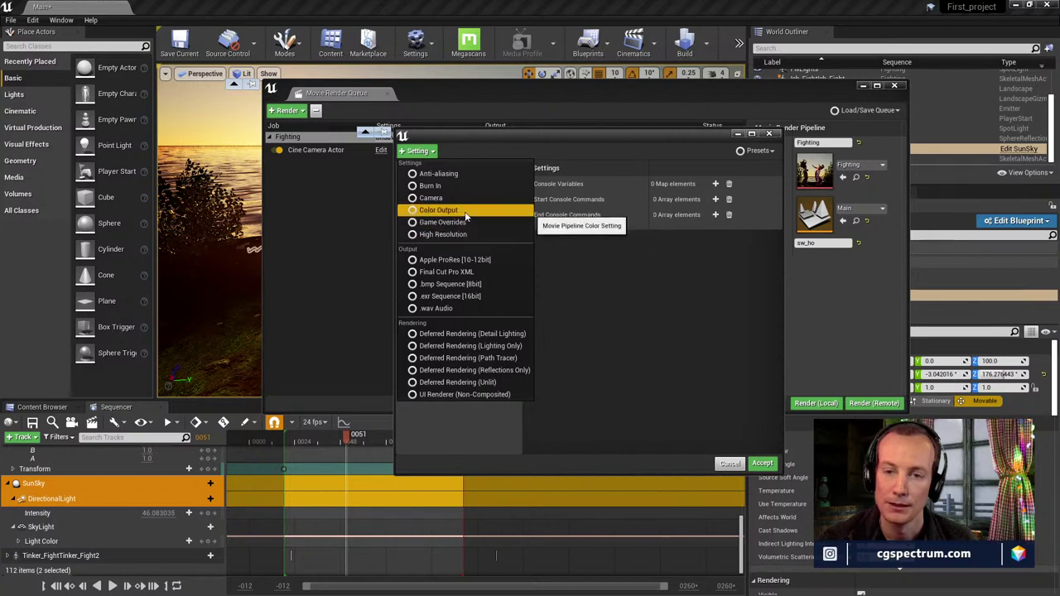
key(Escape)
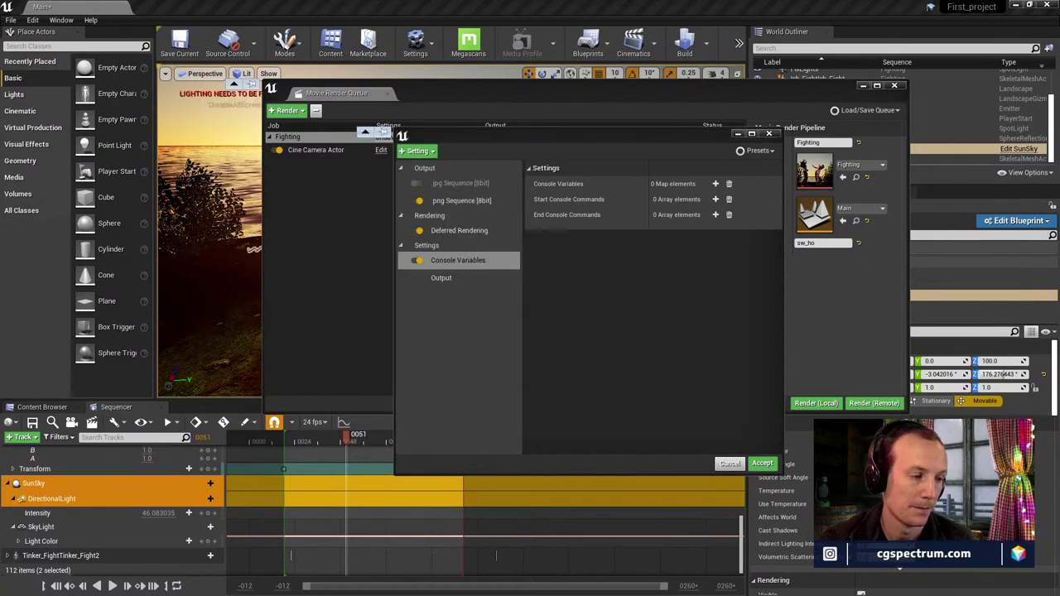
click(415, 152)
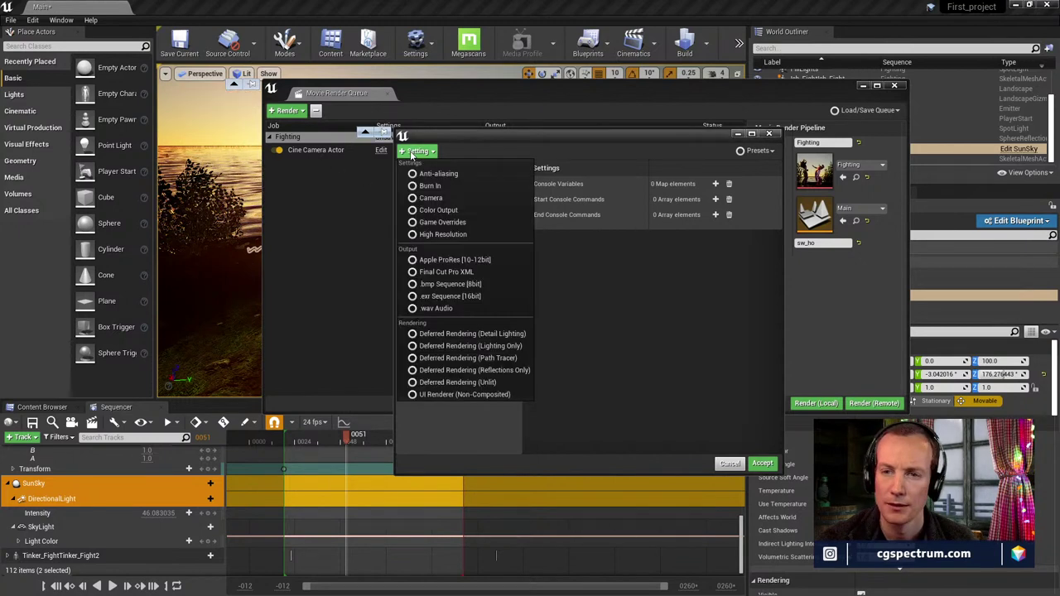
click(459, 175)
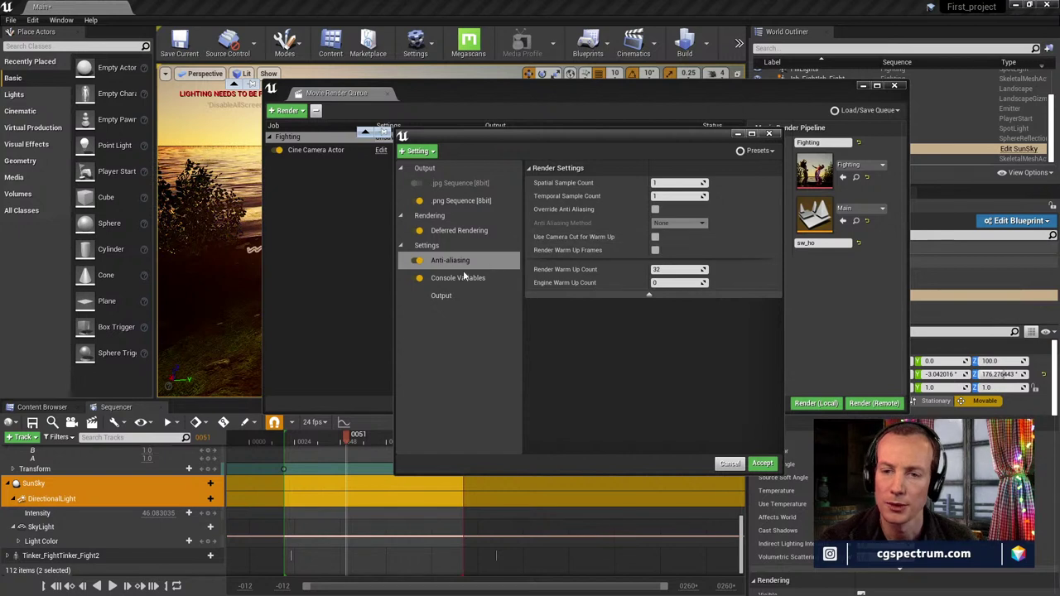
Enable Override Anti Aliasing with the method None and set the Temporal Sample Count to 64
click(655, 209)
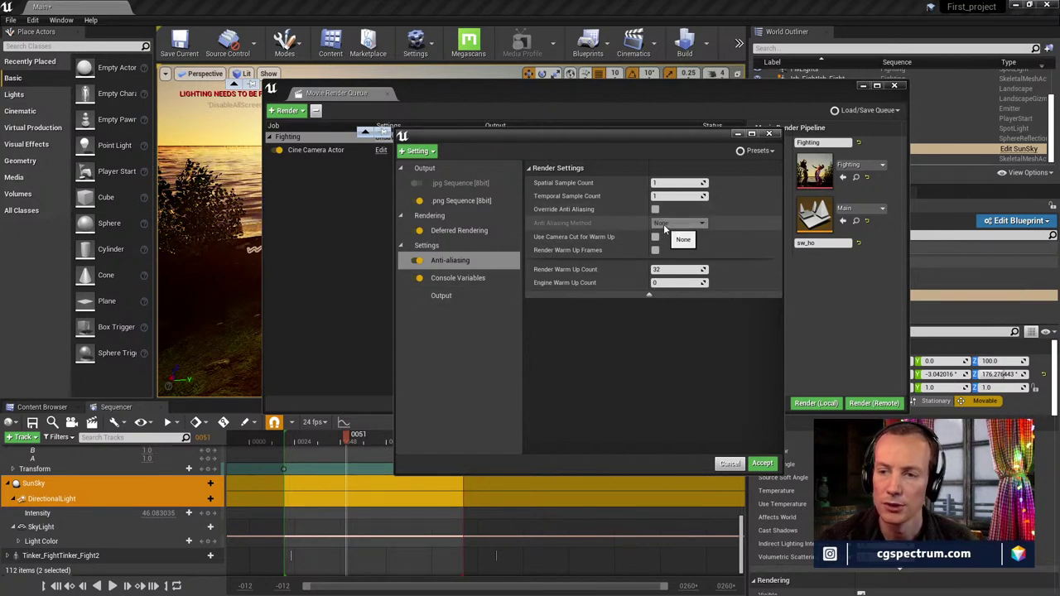
click(678, 223)
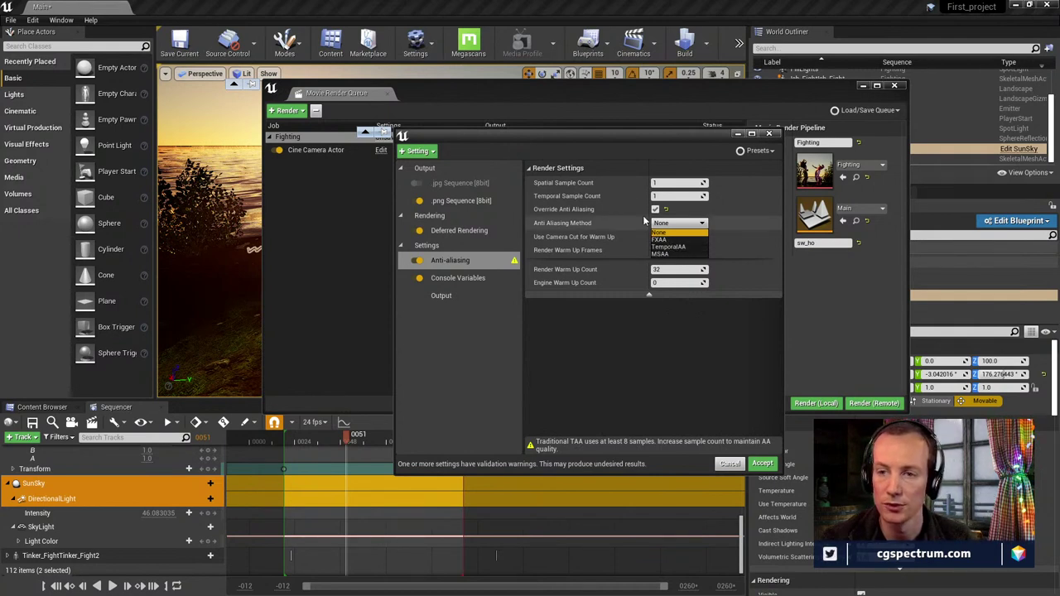
click(671, 196)
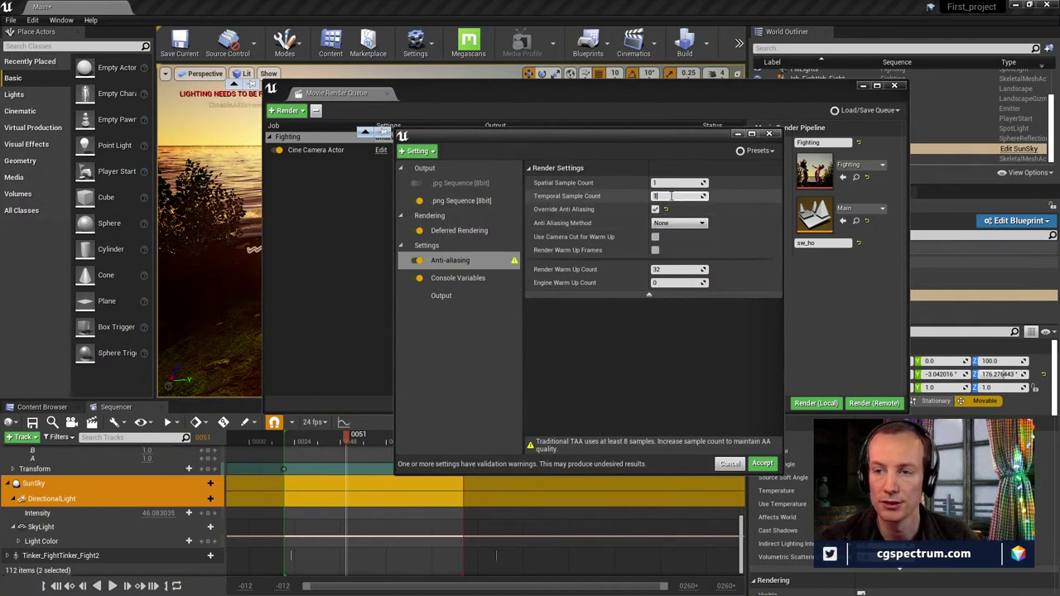
key(Return)
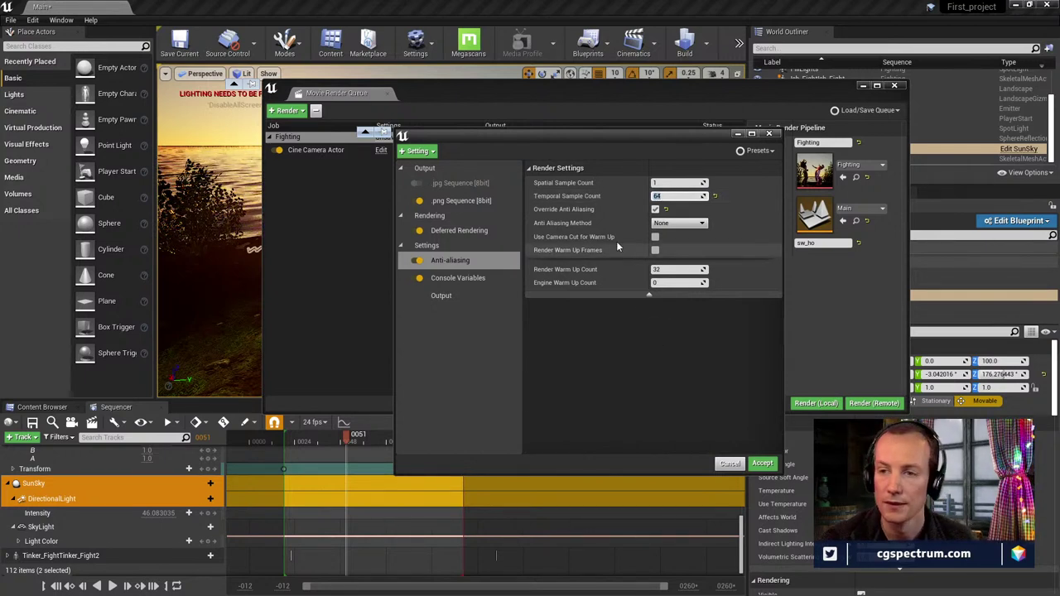
Add an empty entry to the Console Variables map in the render configuration's Console Variables setting
click(448, 280)
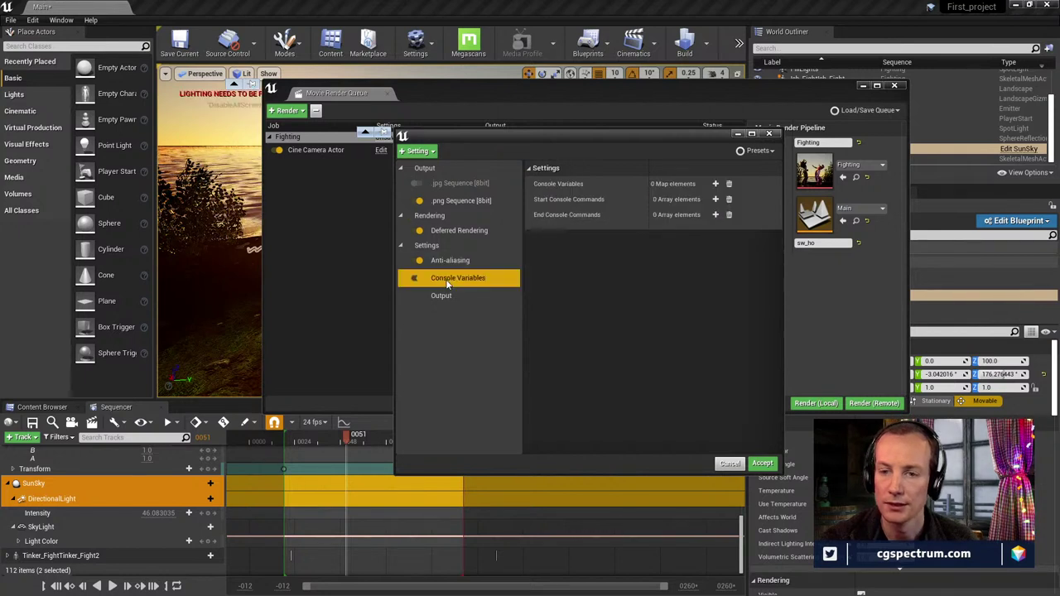
click(715, 183)
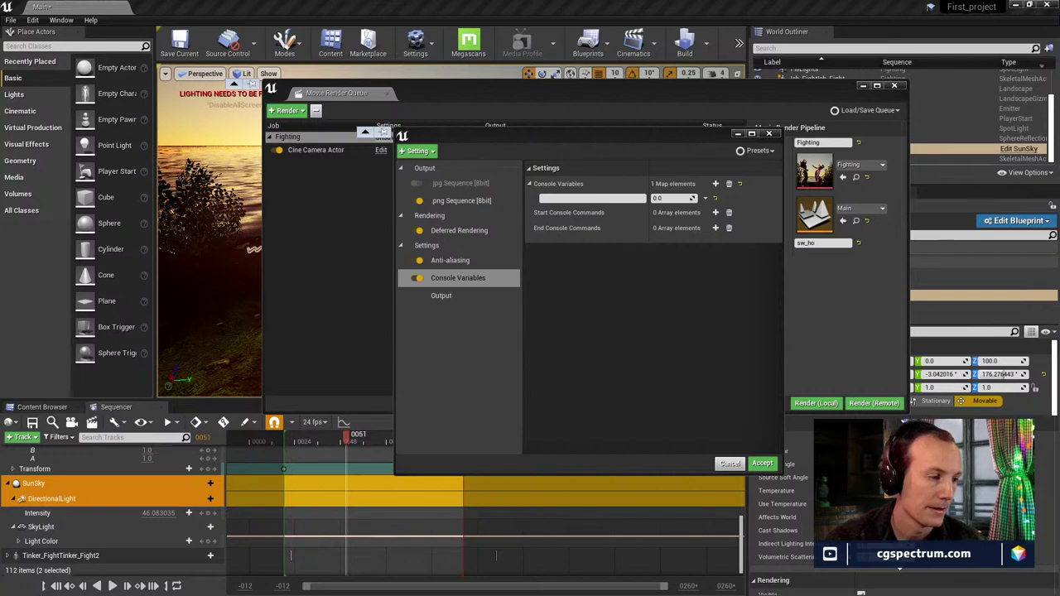
Switch to Slack, view the video's reply thread in #library_unreal4_sequencer-rendering and open its link to the Movie Render Queue guide
drag(0, 157, 756, 109)
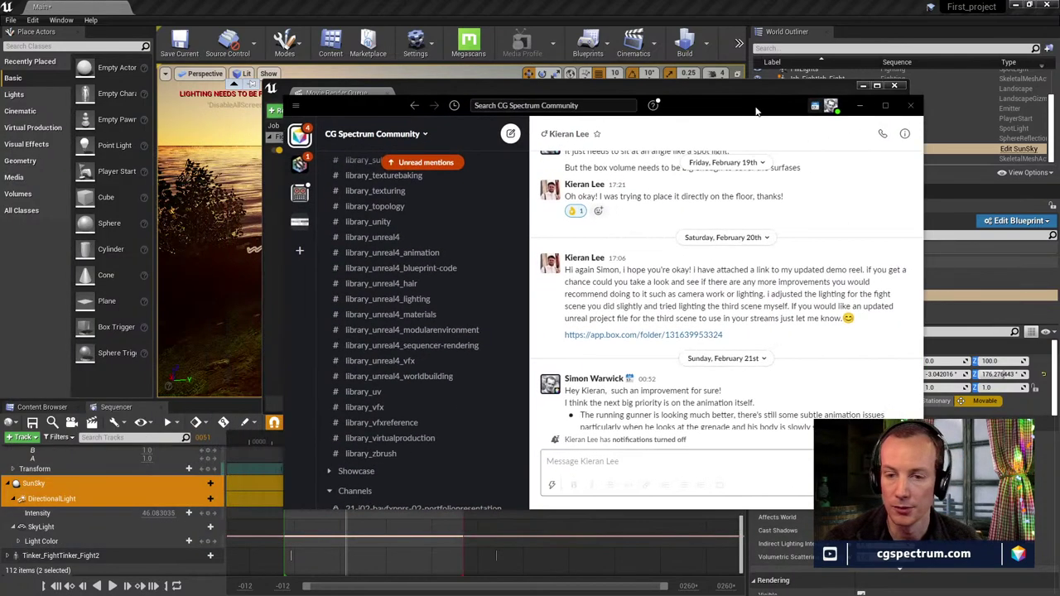
click(422, 348)
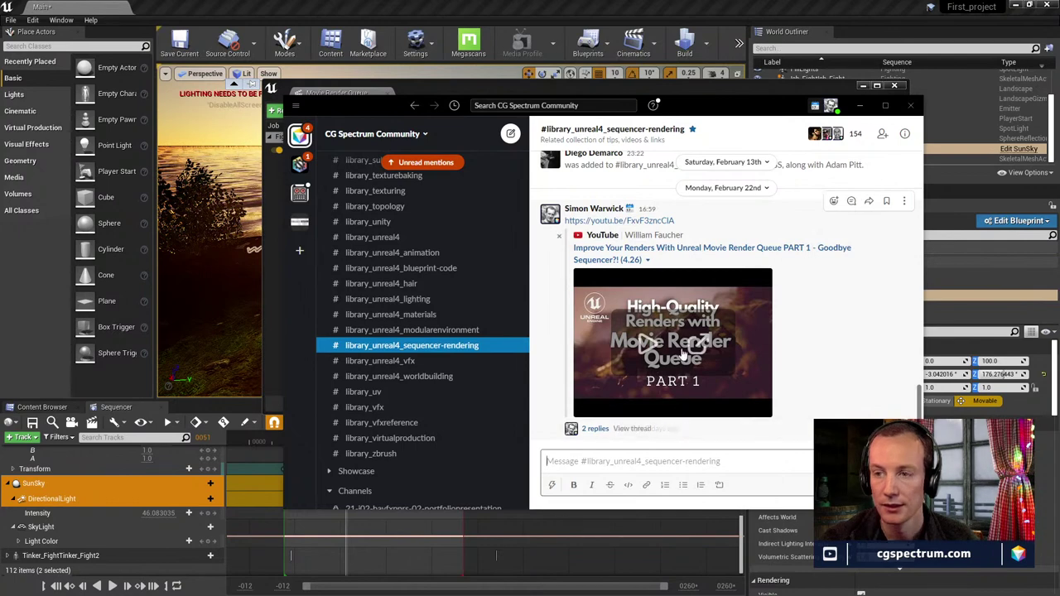
click(587, 429)
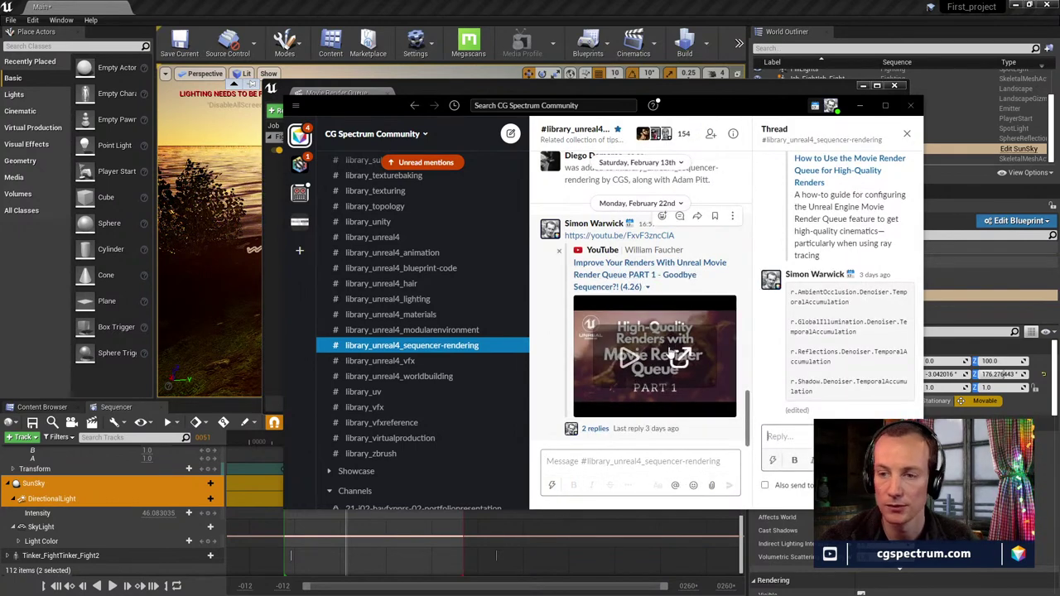
scroll(829, 281, up, 4)
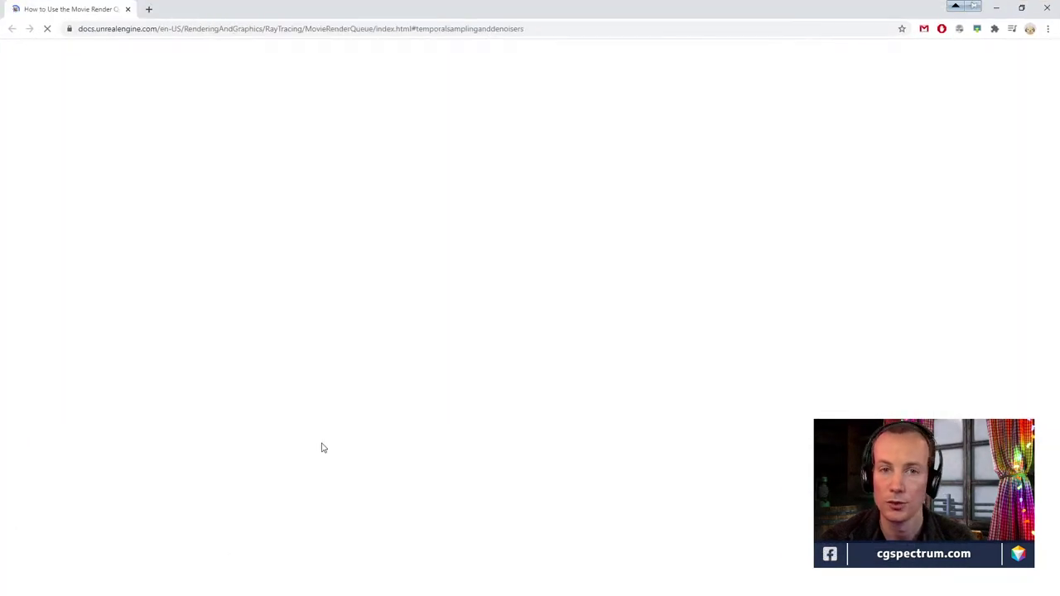
Go to the introduction of the Movie Render Queue guide and play the sample high-quality render video
scroll(414, 319, up, 20)
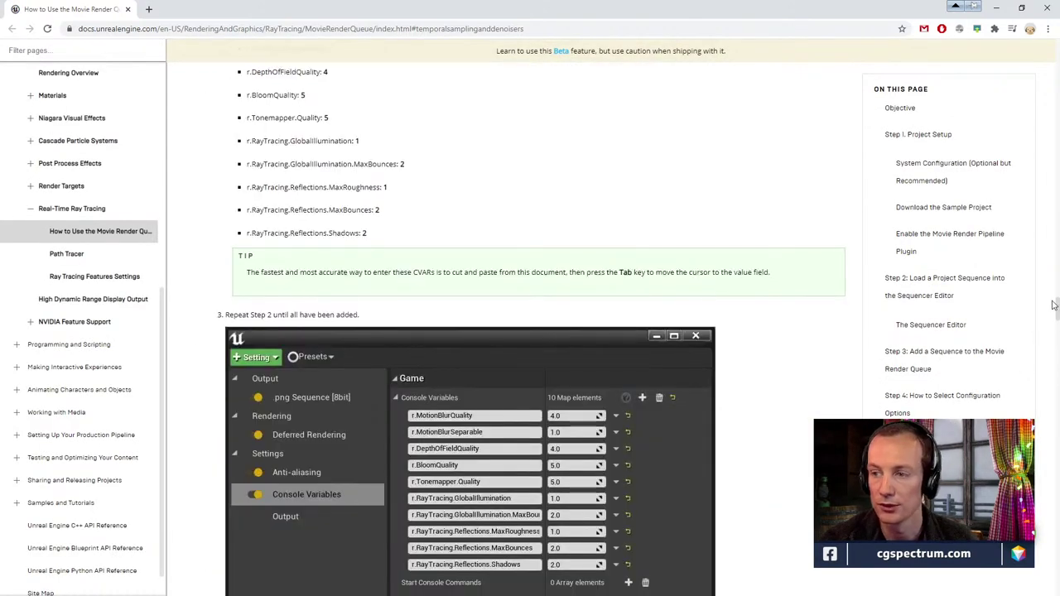
drag(1058, 306, 1032, 69)
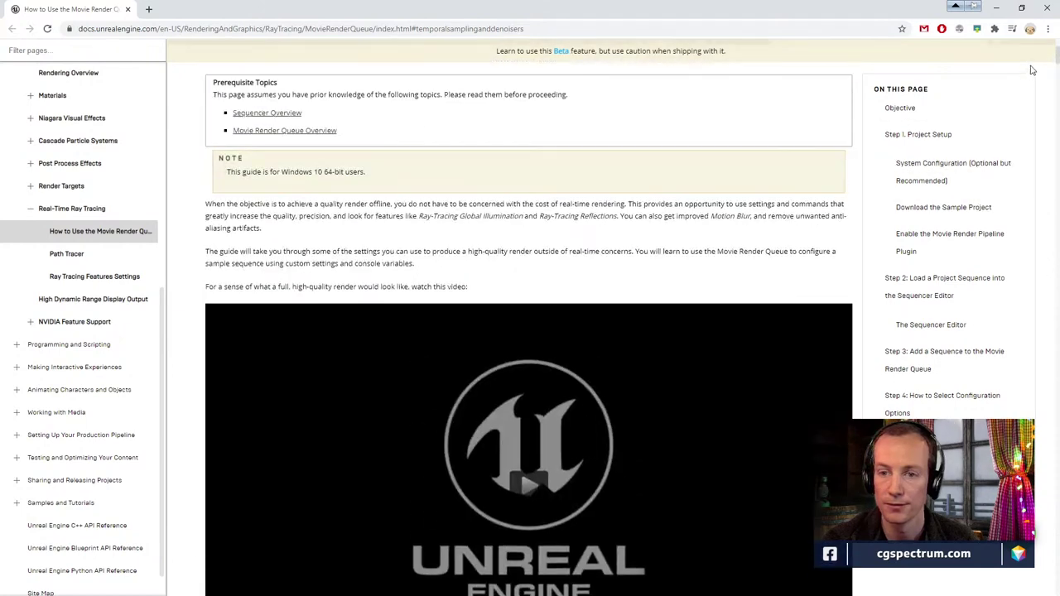
scroll(501, 387, down, 2)
click(526, 322)
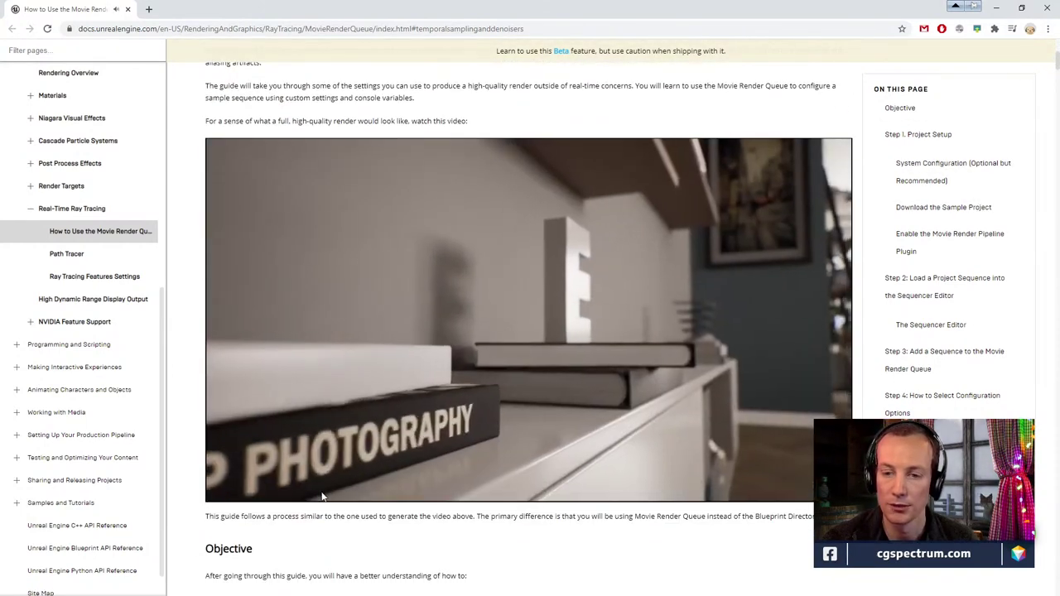
Skip through the sample render video to preview its interior shots and pause it near the end
mouse_move(219, 495)
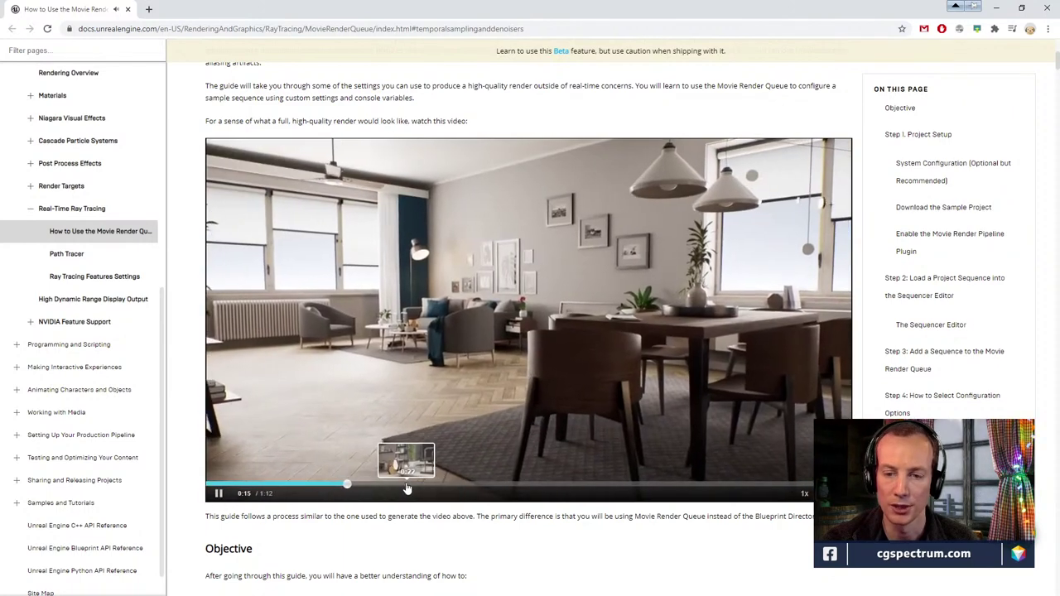
click(415, 485)
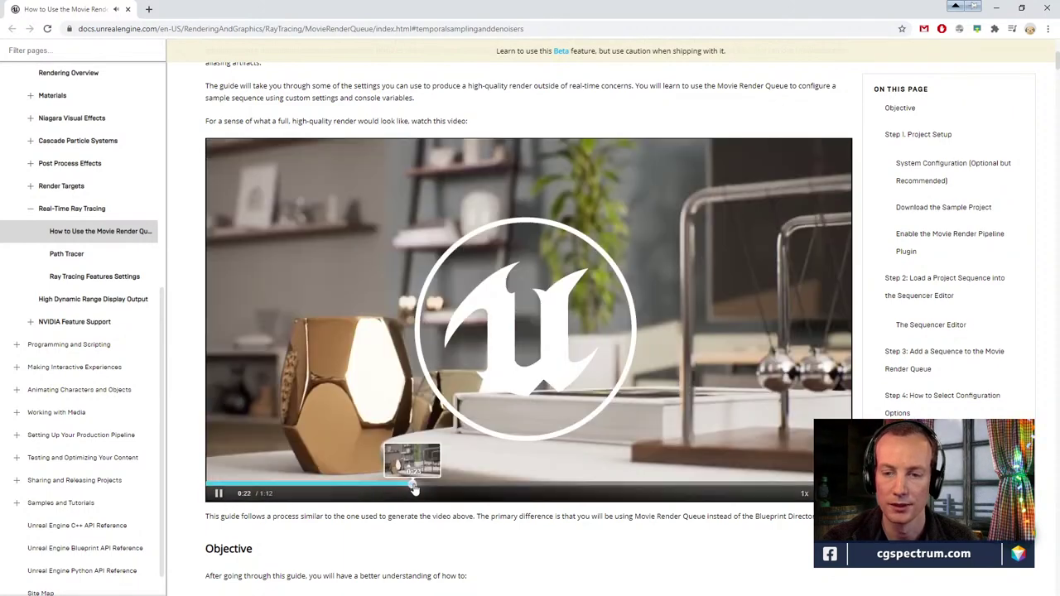
click(491, 484)
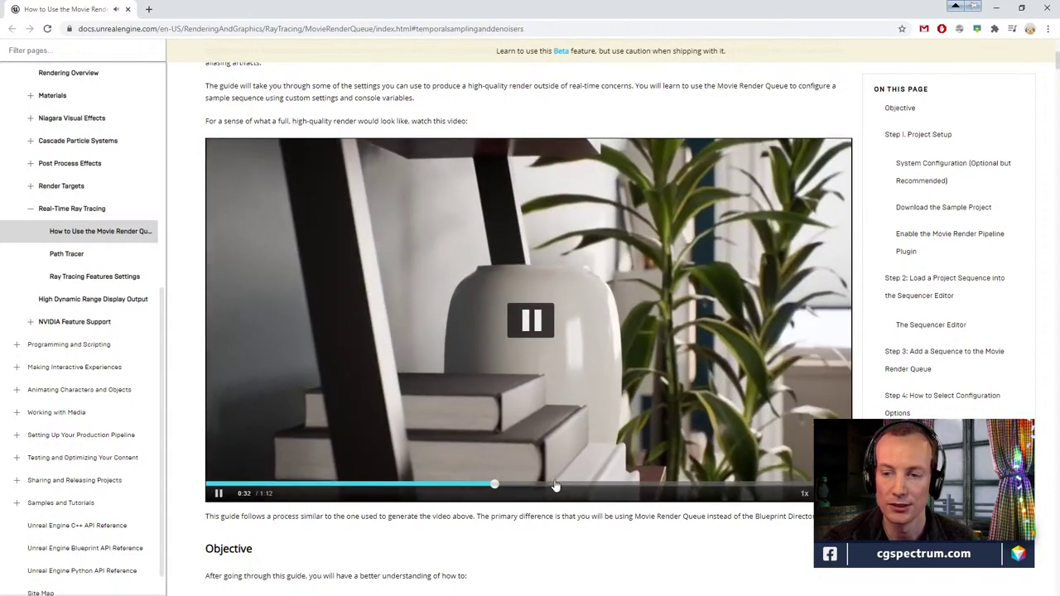
click(563, 485)
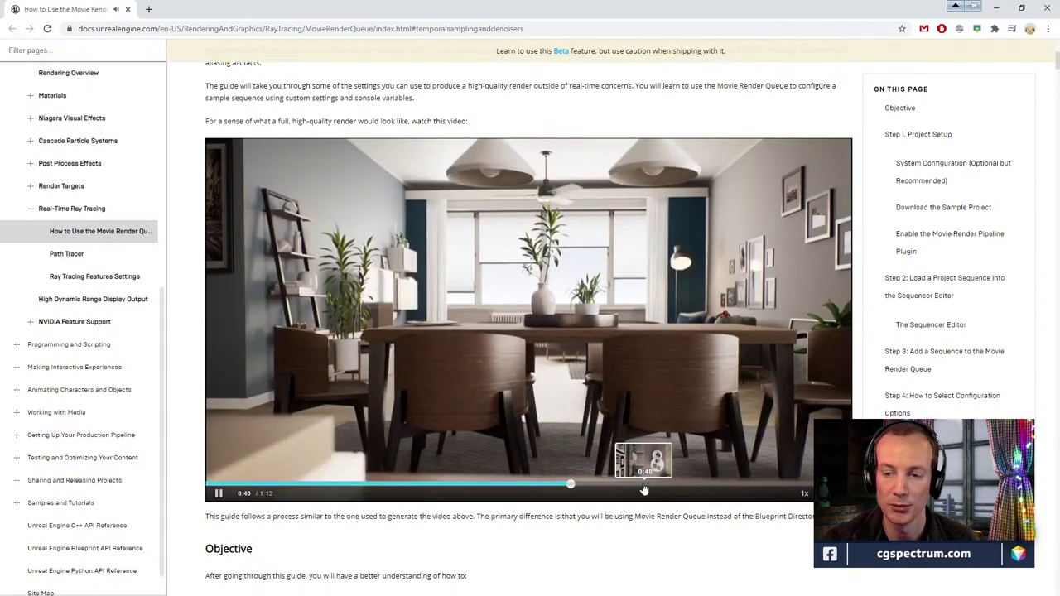
click(645, 486)
click(719, 485)
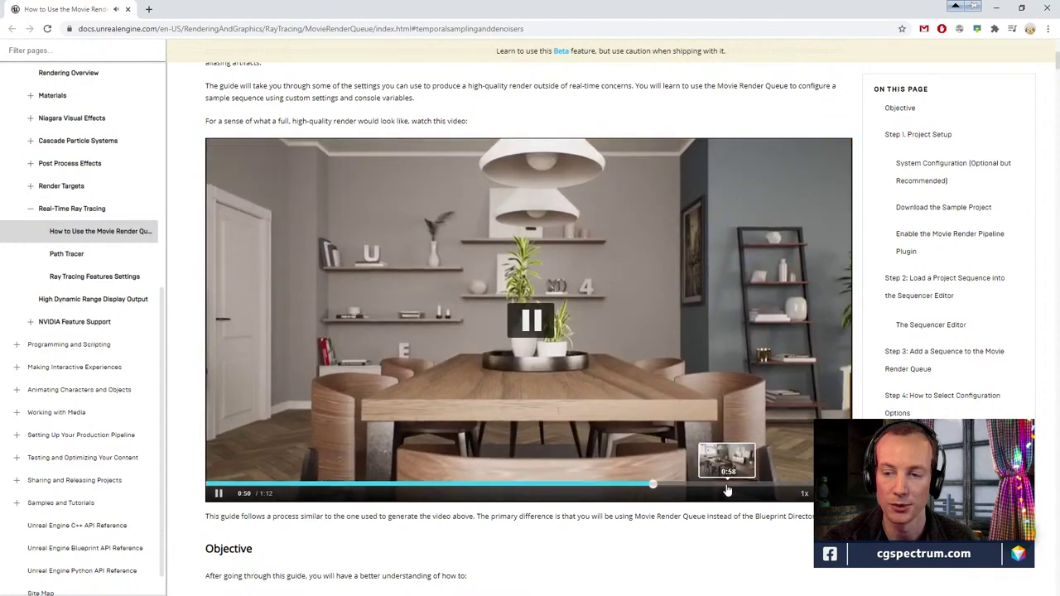
click(586, 348)
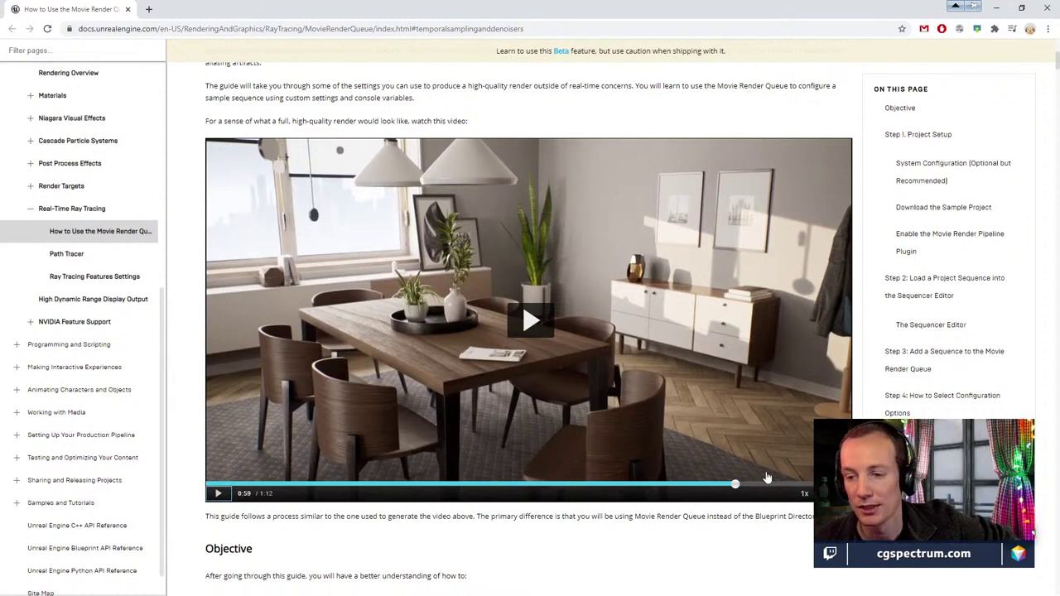
click(768, 482)
click(529, 330)
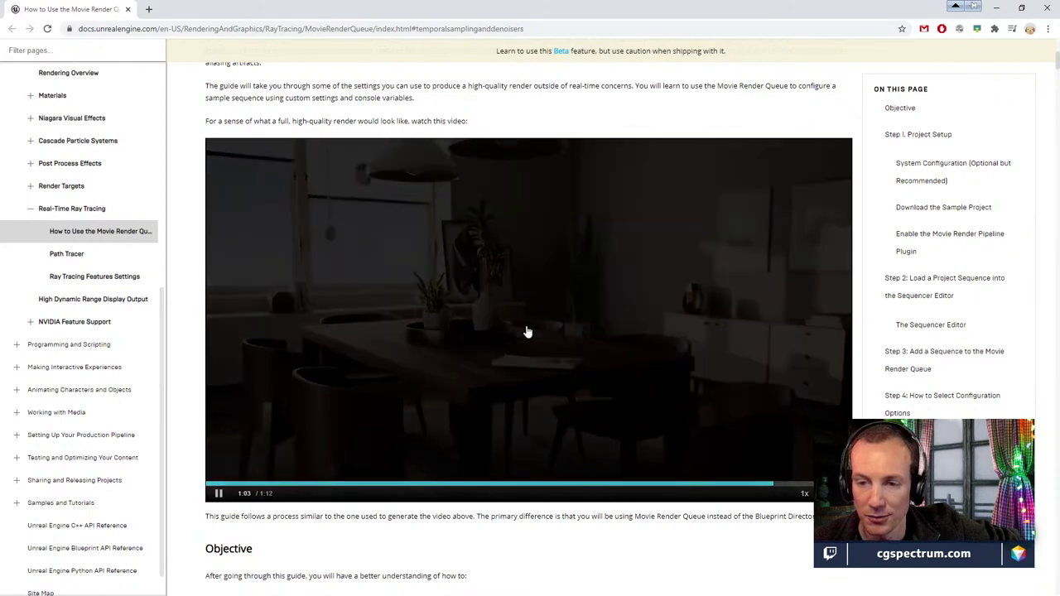
click(217, 495)
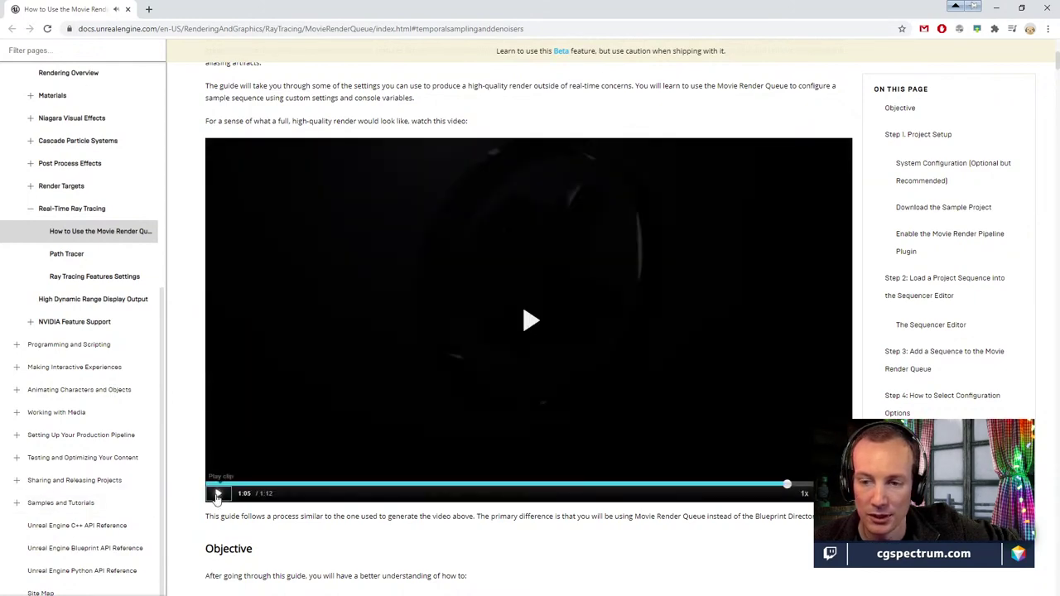
Skim the guide from the objectives and project setup through the sequencer, queue, output and rendering settings sections
scroll(448, 487, down, 4)
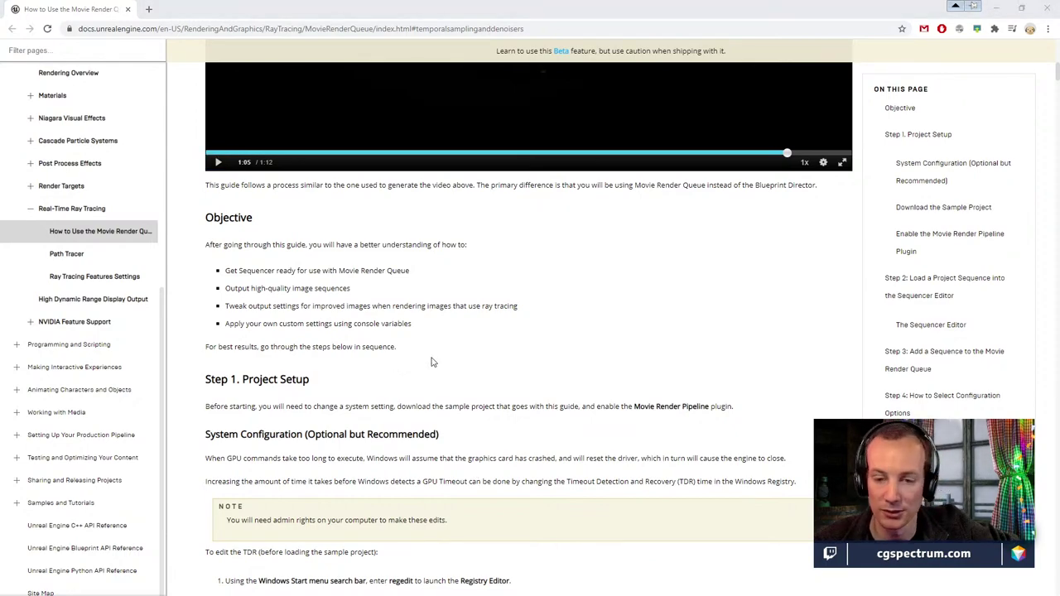
scroll(430, 362, down, 8)
scroll(643, 332, down, 15)
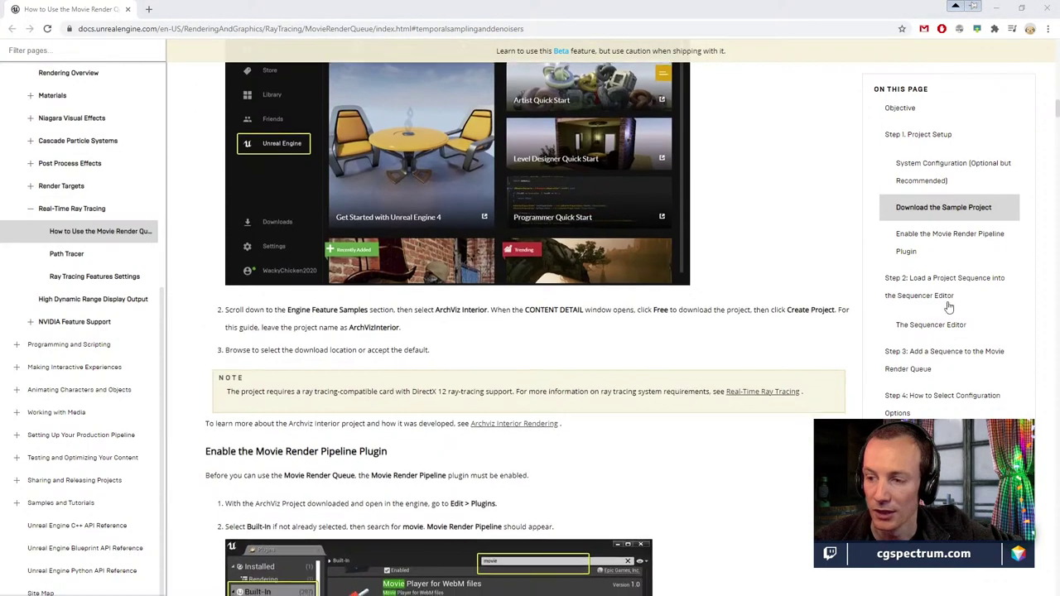
scroll(643, 333, down, 20)
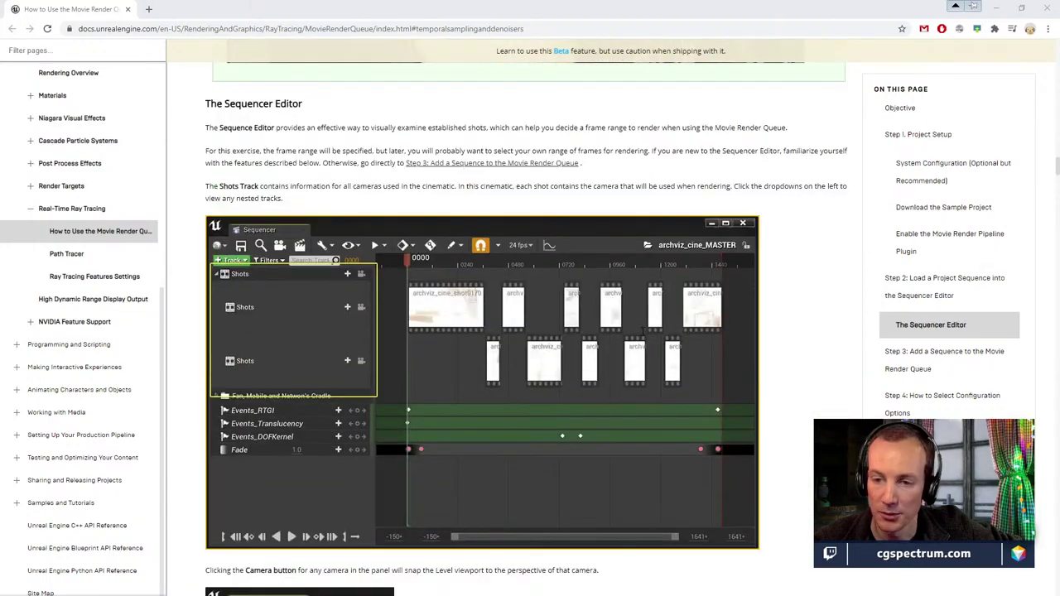
scroll(643, 332, down, 15)
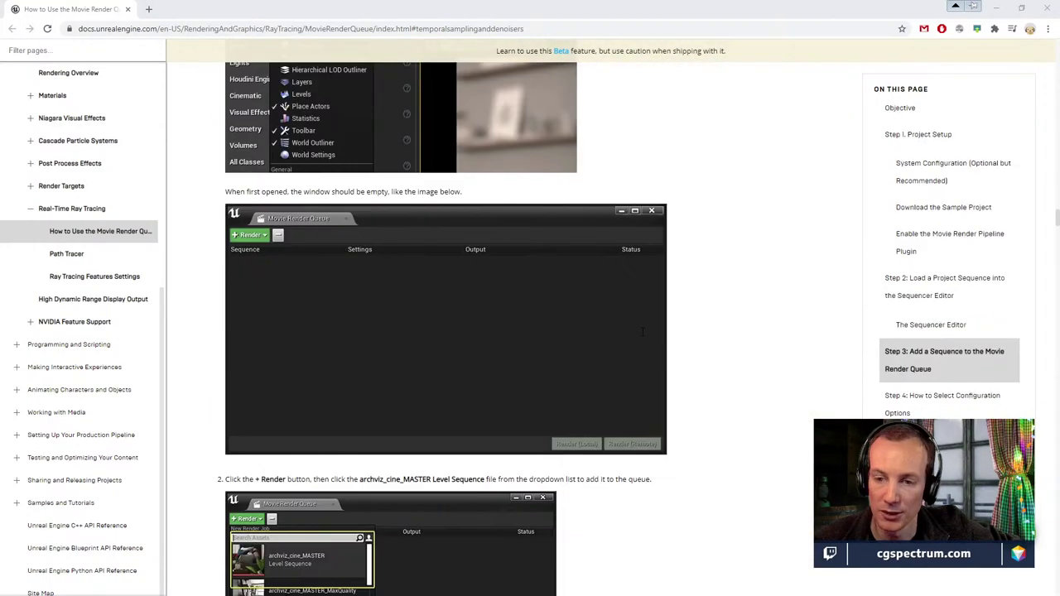
scroll(650, 335, down, 20)
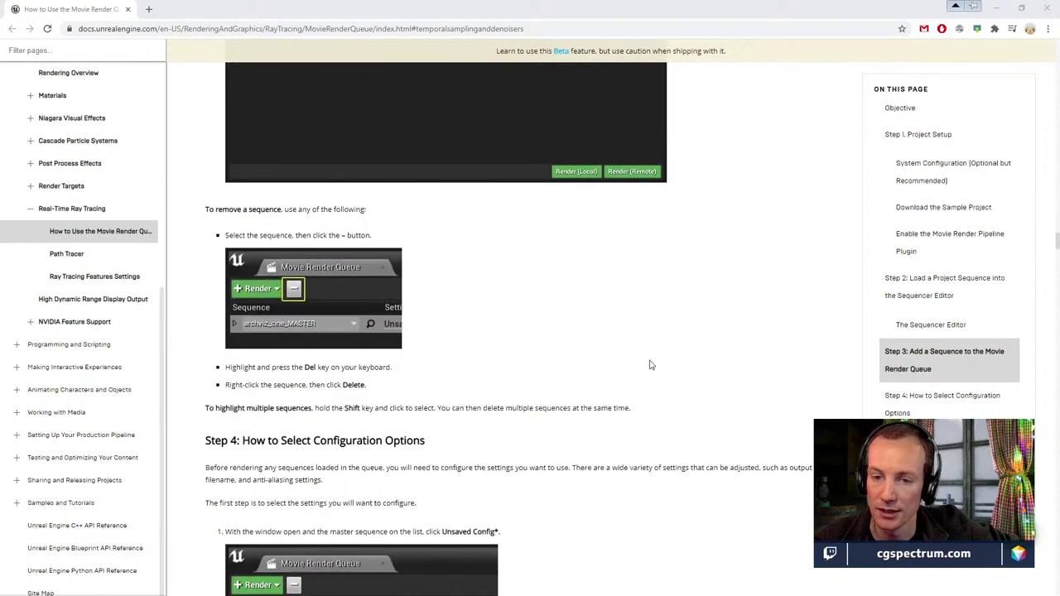
scroll(650, 364, down, 2)
scroll(650, 365, up, 4)
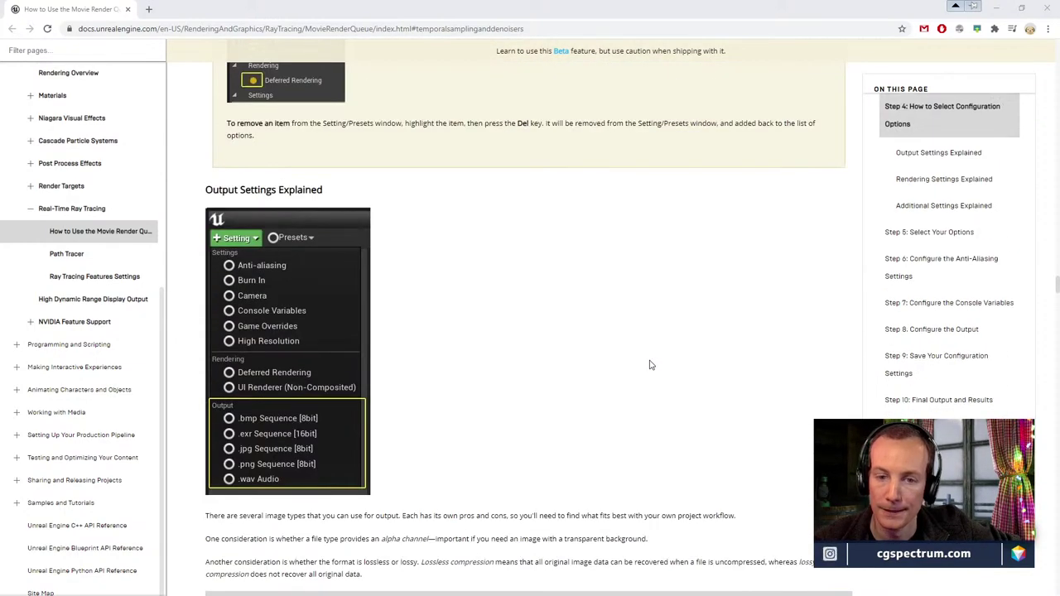
scroll(650, 365, down, 4)
scroll(651, 364, down, 6)
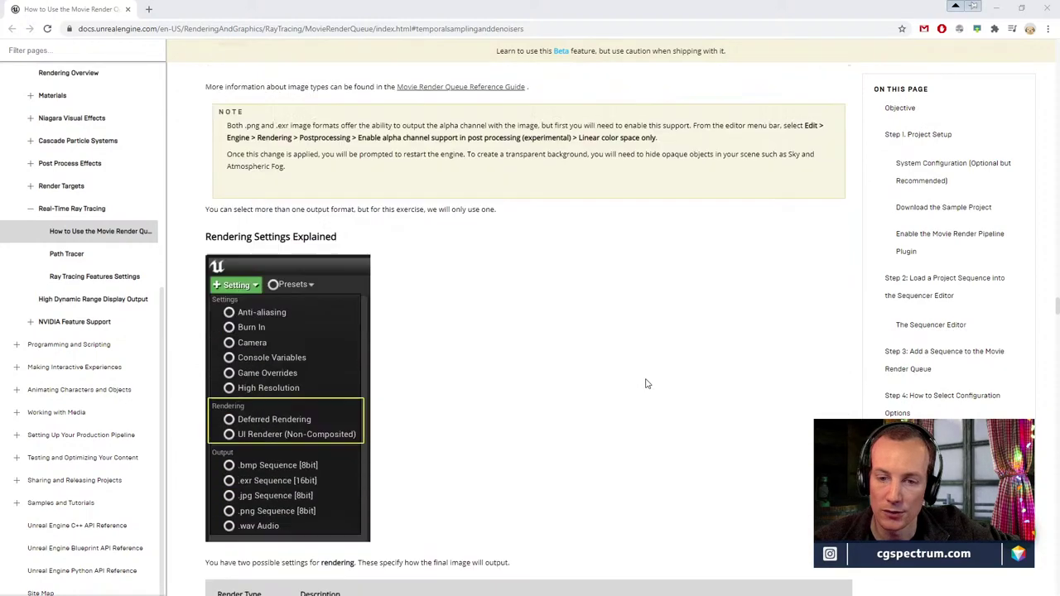
scroll(647, 384, down, 9)
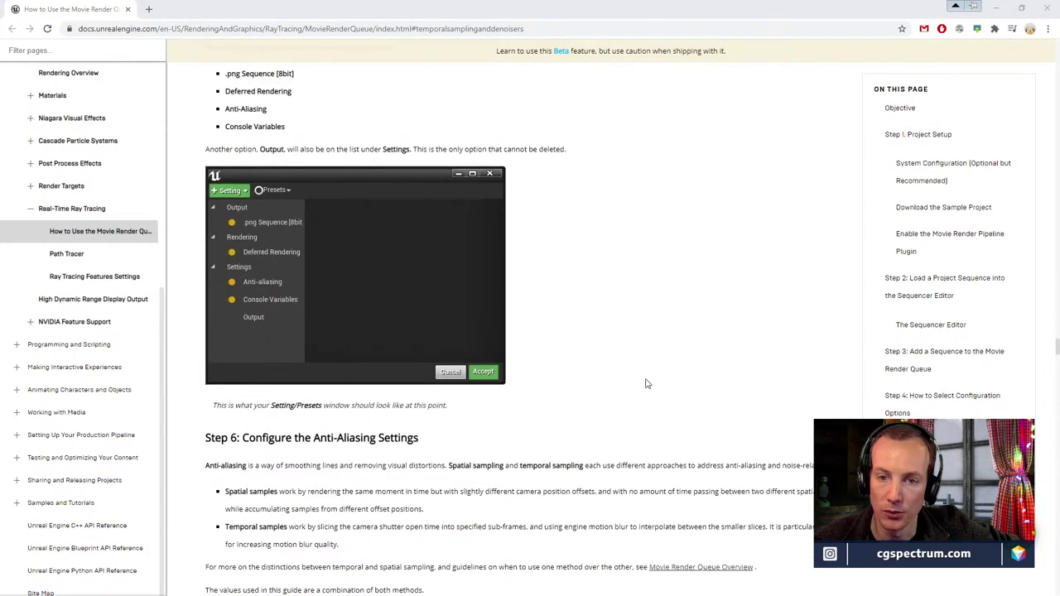
Examine the sample counts, override and warm-up values recommended in Step 6 on anti-aliasing settings
scroll(648, 384, down, 4)
scroll(647, 383, down, 2)
scroll(647, 383, up, 3)
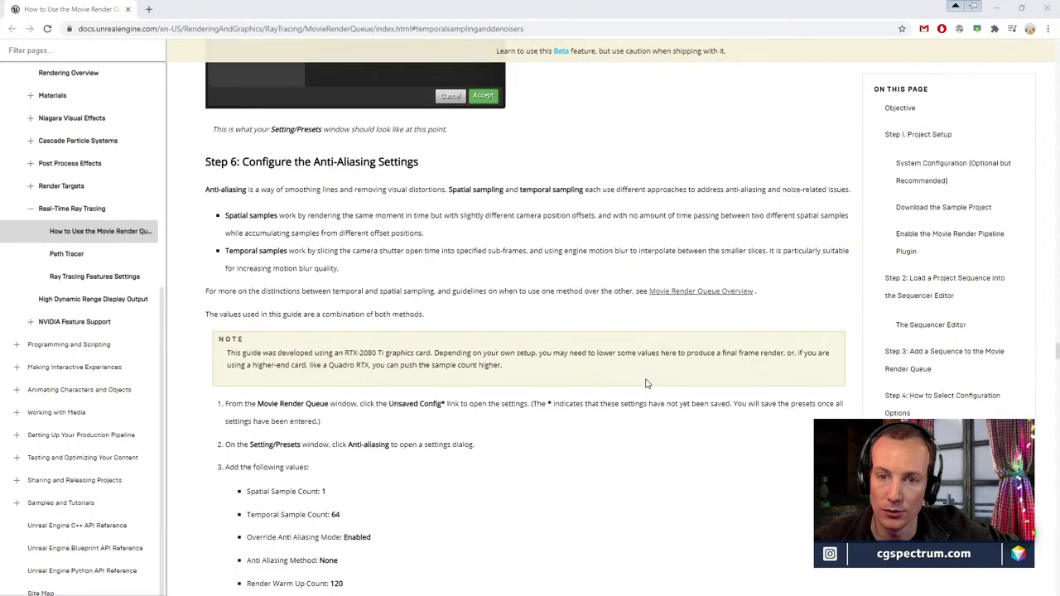
scroll(647, 383, down, 4)
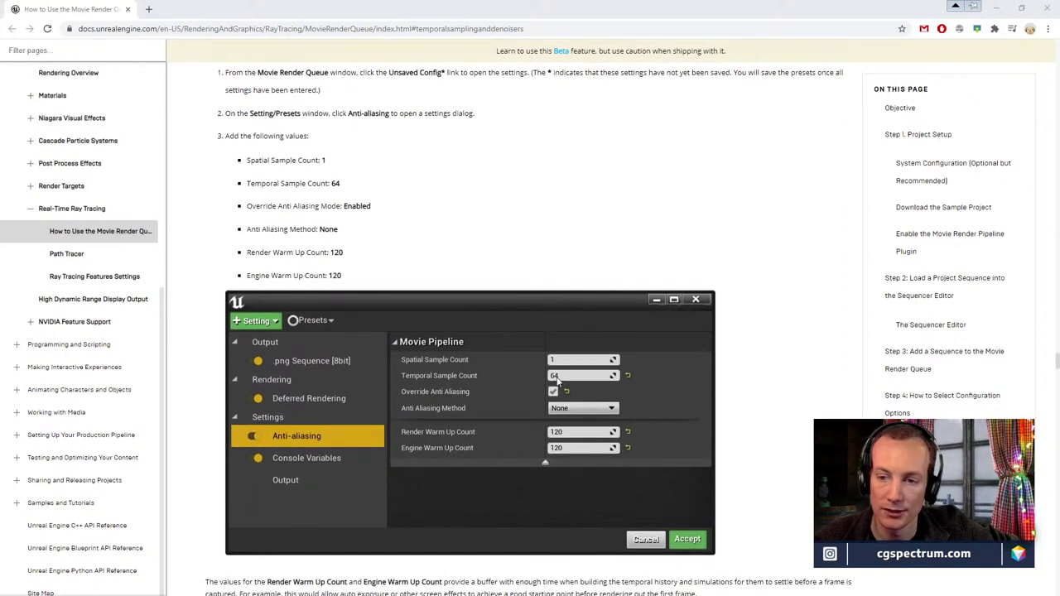
scroll(519, 436, down, 6)
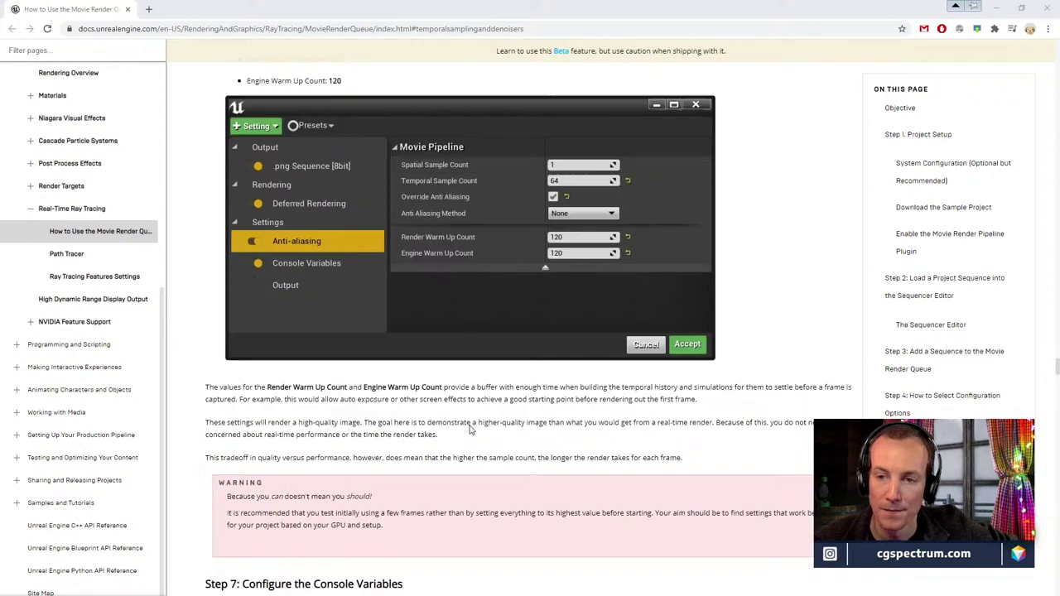
Examine the list of console variables and their recommended values in Step 7 of the guide
scroll(469, 430, down, 4)
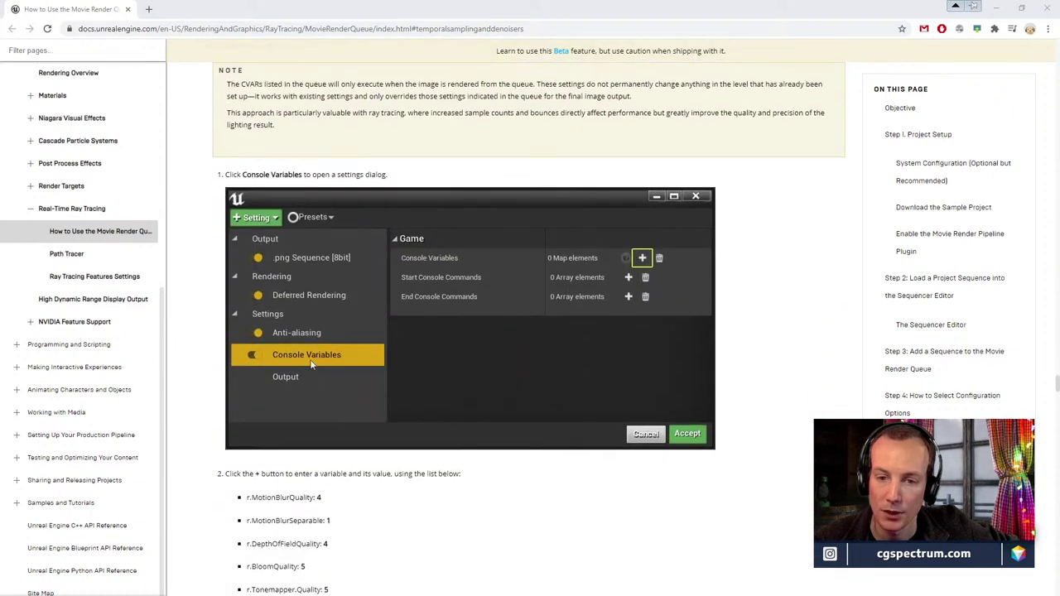
scroll(624, 278, down, 4)
scroll(535, 345, up, 1)
scroll(462, 337, down, 1)
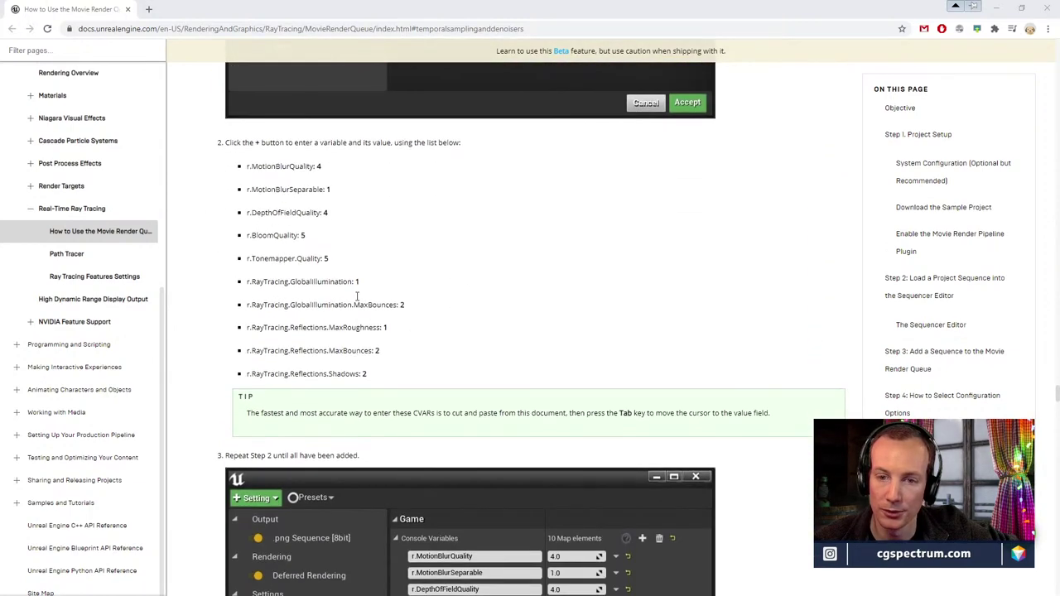
scroll(381, 213, down, 1)
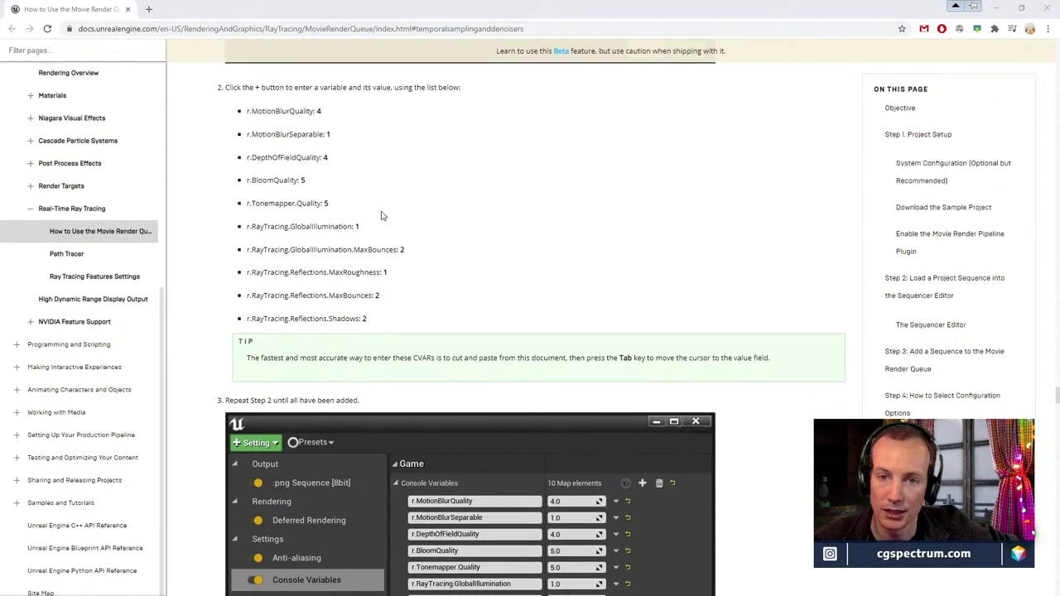
Skim the rest of the guide from Step 7 to Additional Ray-Tracing Console Commands and highlight the denoiser variables under Temporal Sampling and Denoisers
scroll(381, 216, down, 4)
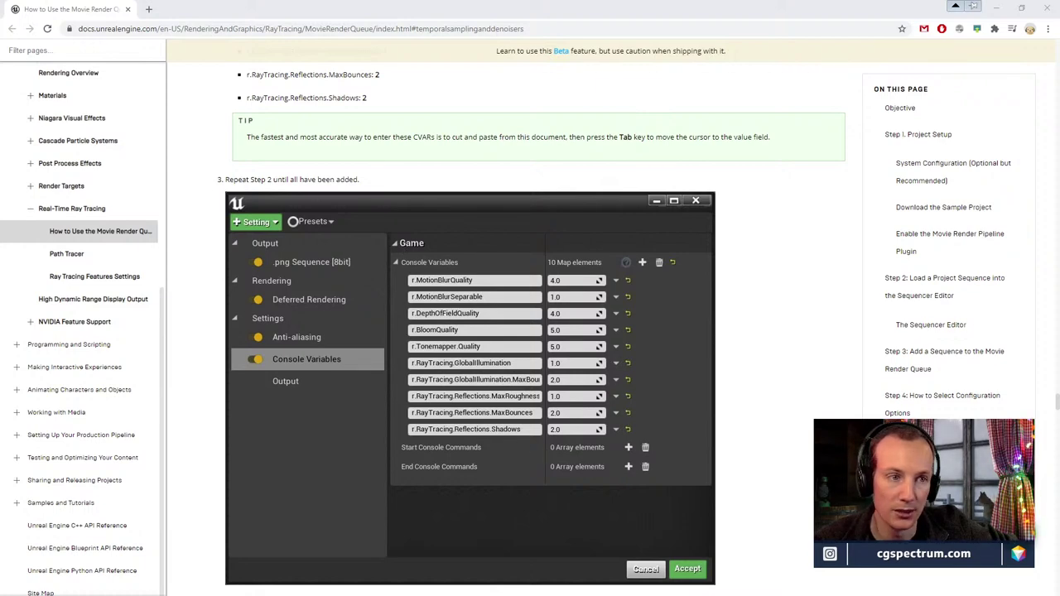
drag(411, 10, 530, 1)
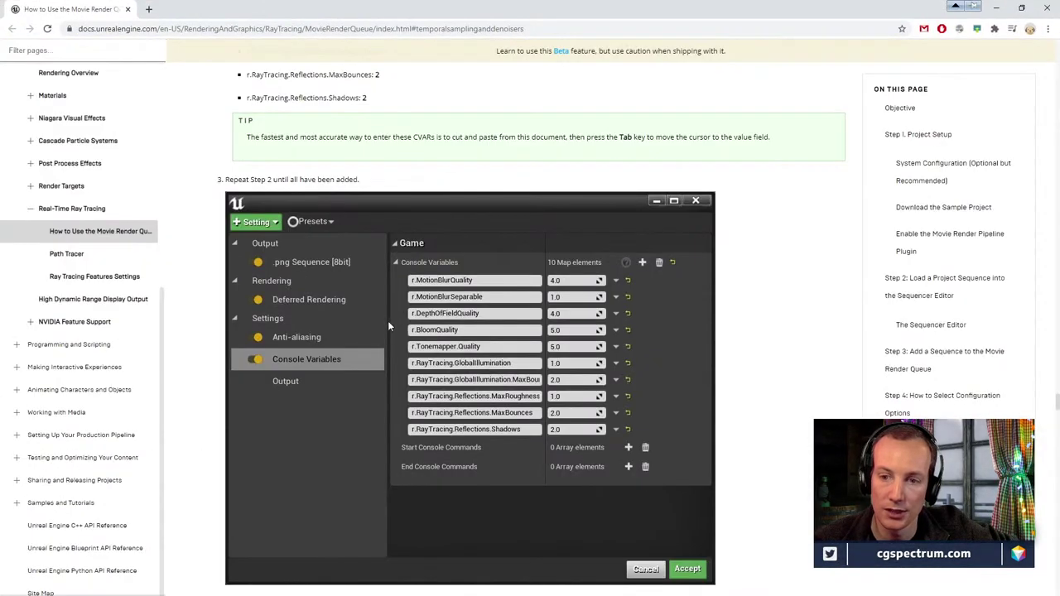
scroll(398, 328, down, 3)
scroll(409, 341, down, 15)
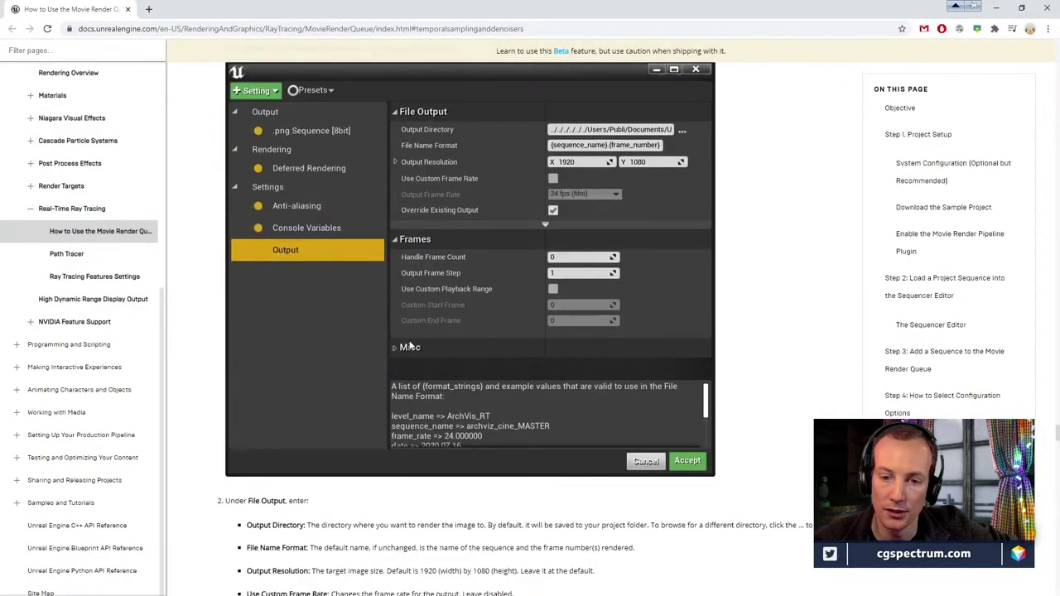
scroll(330, 340, down, 15)
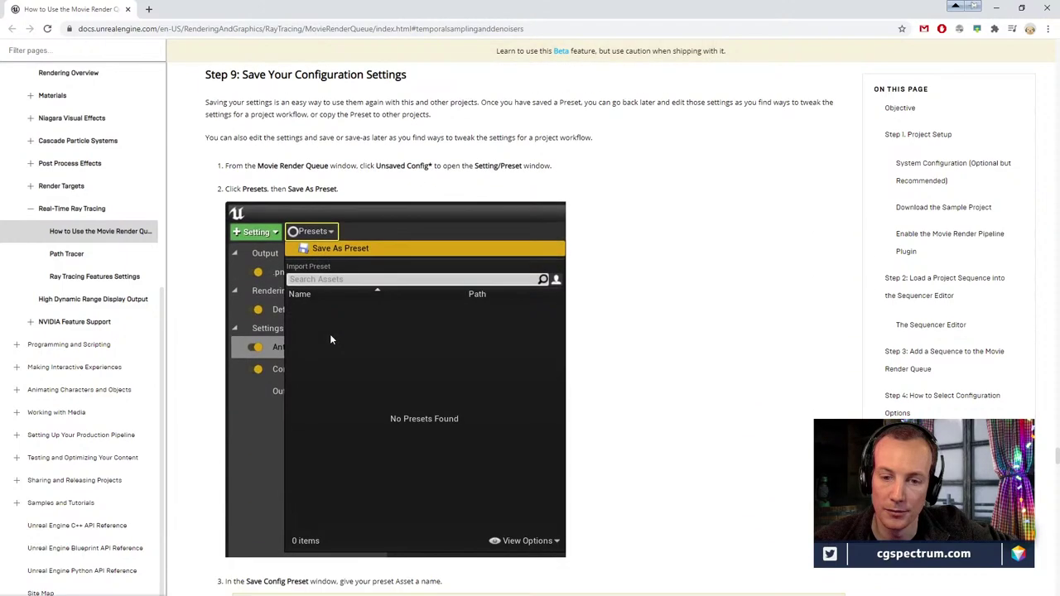
scroll(330, 339, down, 15)
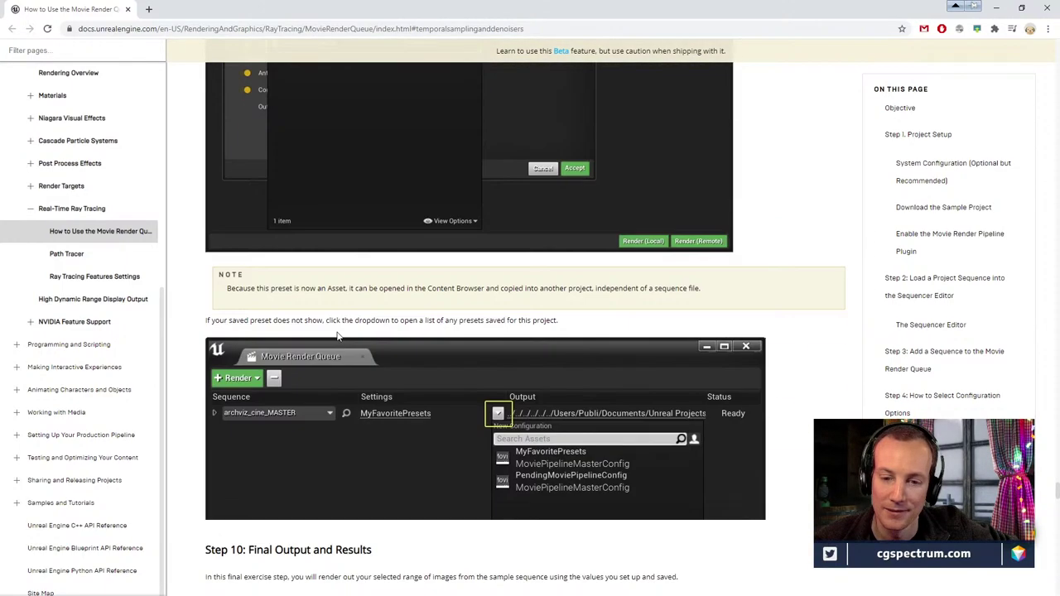
scroll(338, 330, down, 15)
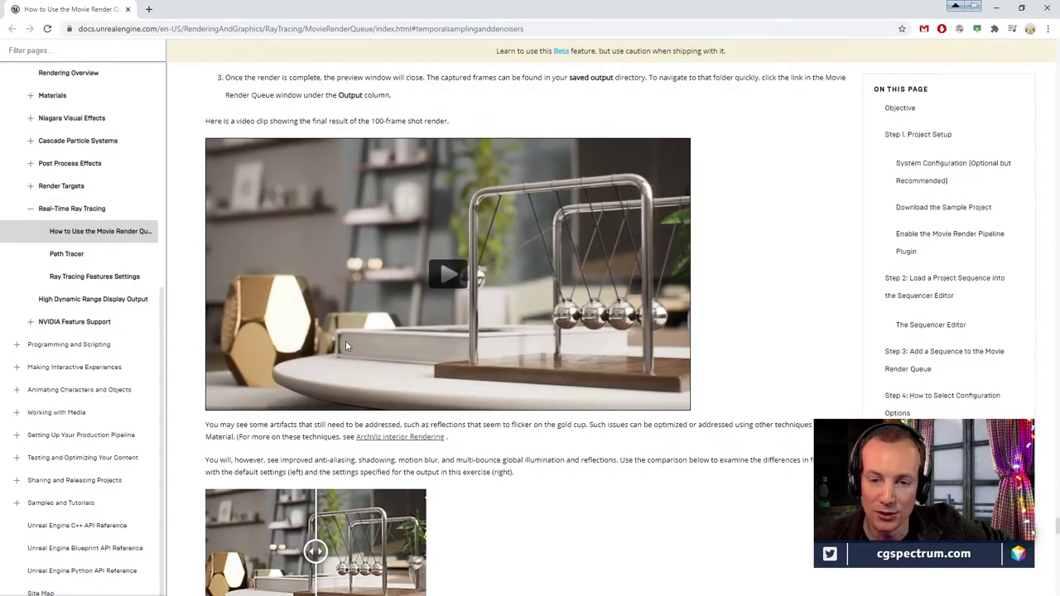
scroll(350, 344, down, 15)
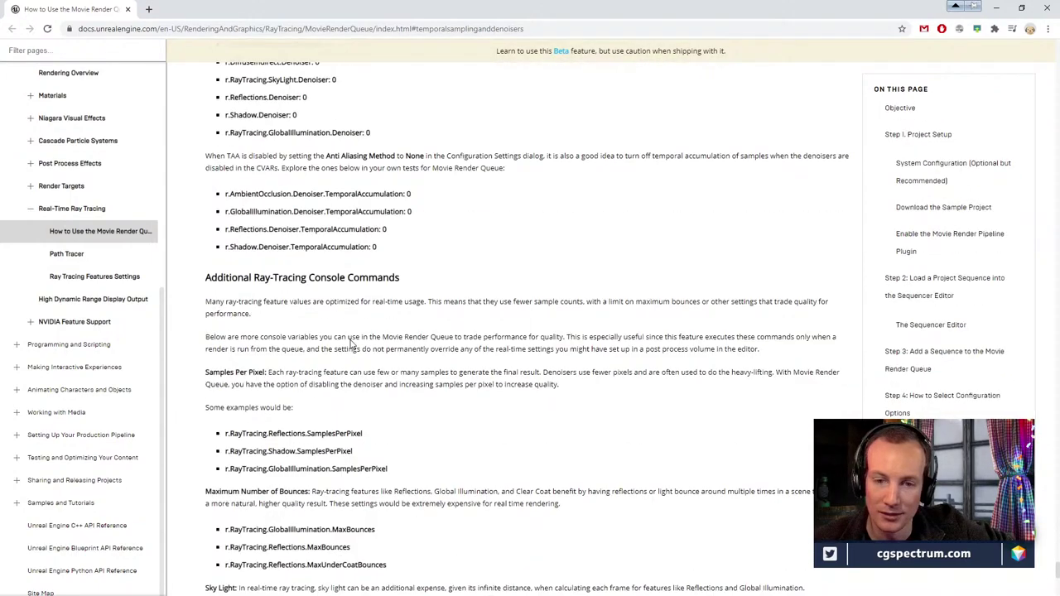
scroll(352, 336, up, 2)
scroll(332, 380, down, 2)
drag(370, 409, 226, 323)
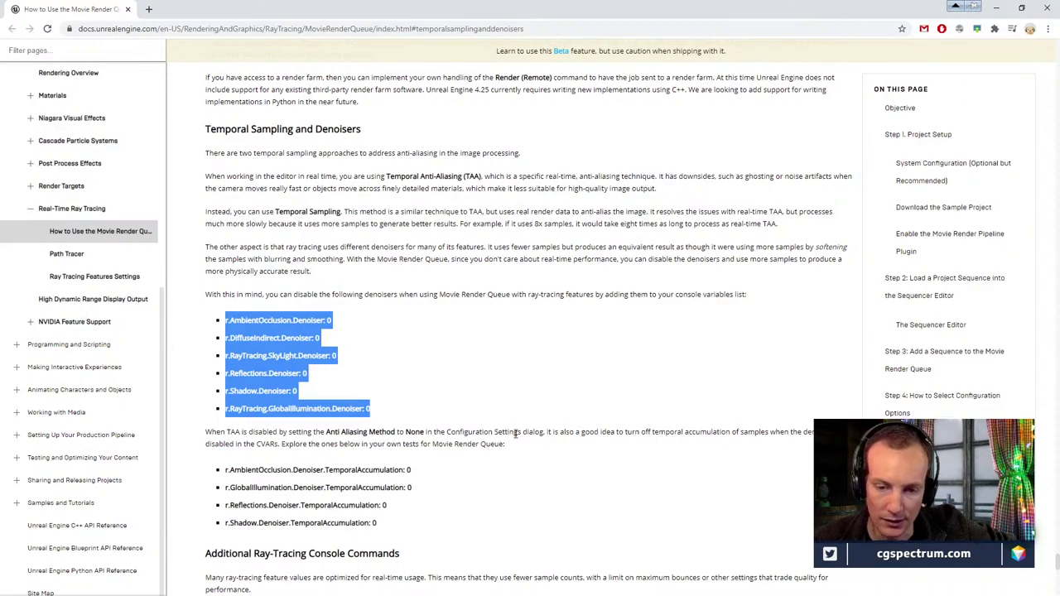
Fetch the first temporal accumulation command from the Slack thread and enter r.AmbientOcclusion.Denoiser.TemporalAccumulation as the empty console variable's name
drag(610, 10, 267, 168)
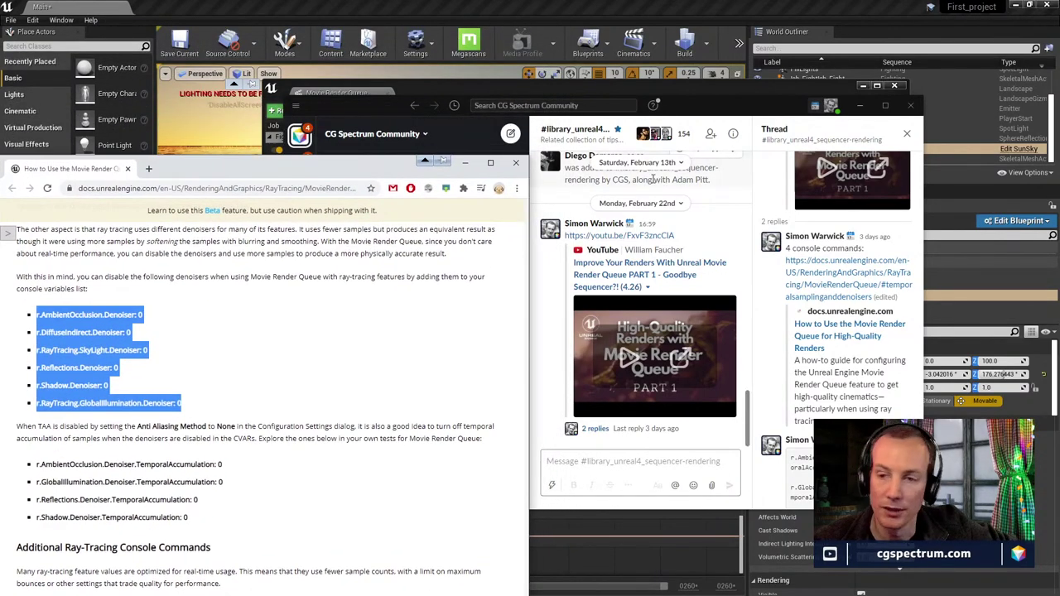
drag(697, 87, 521, 118)
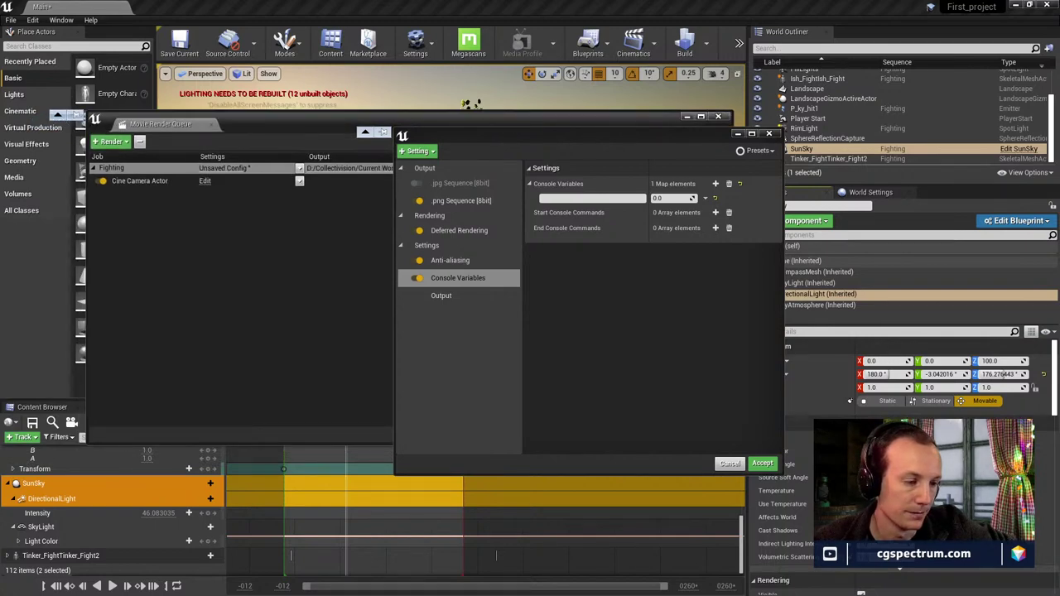
key(alt+Tab)
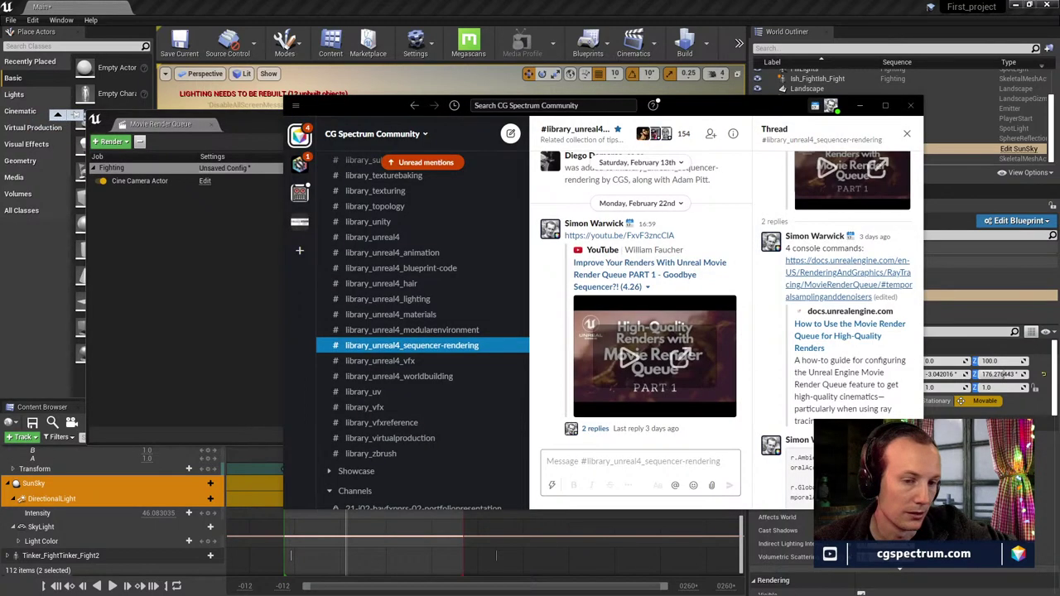
scroll(827, 323, down, 5)
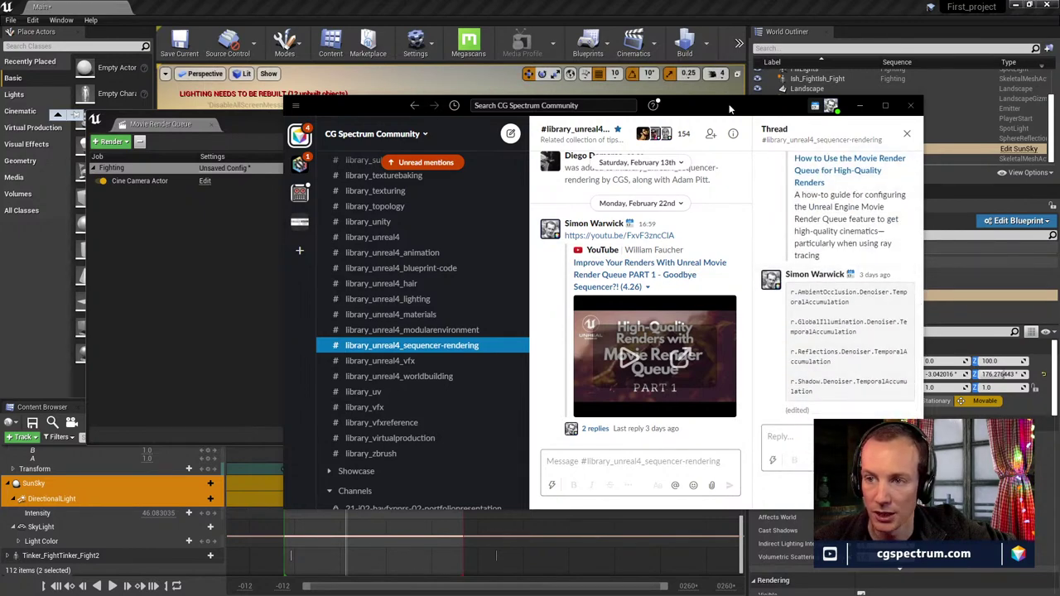
key(alt+Tab)
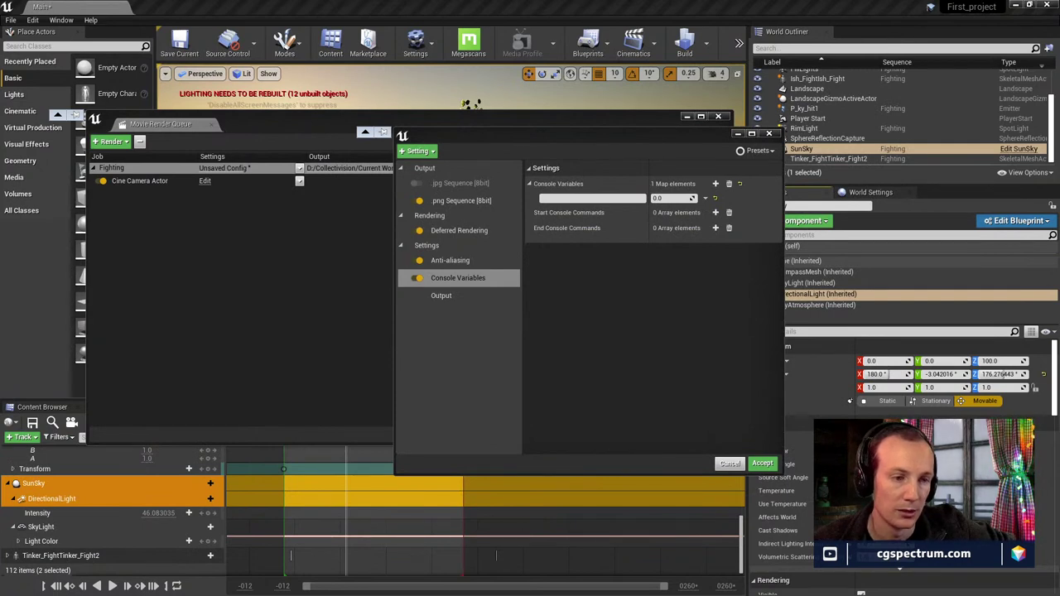
right_click(580, 198)
click(581, 251)
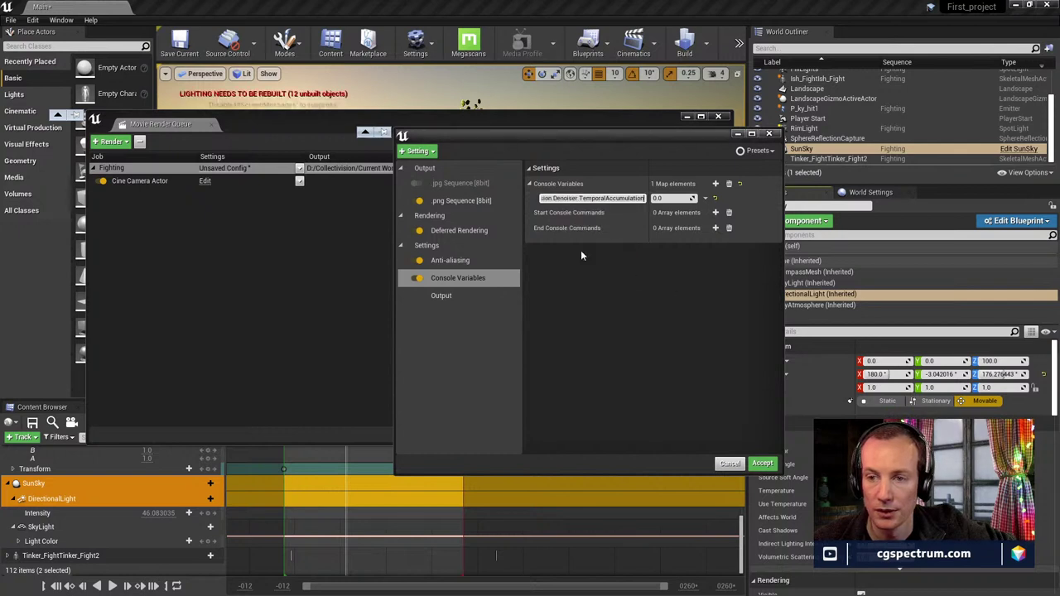
Add two more console variables named r.GlobalIllumination.Denoiser.TemporalAccumulation and r.Reflections.Denoiser.TemporalAccumulation
click(716, 183)
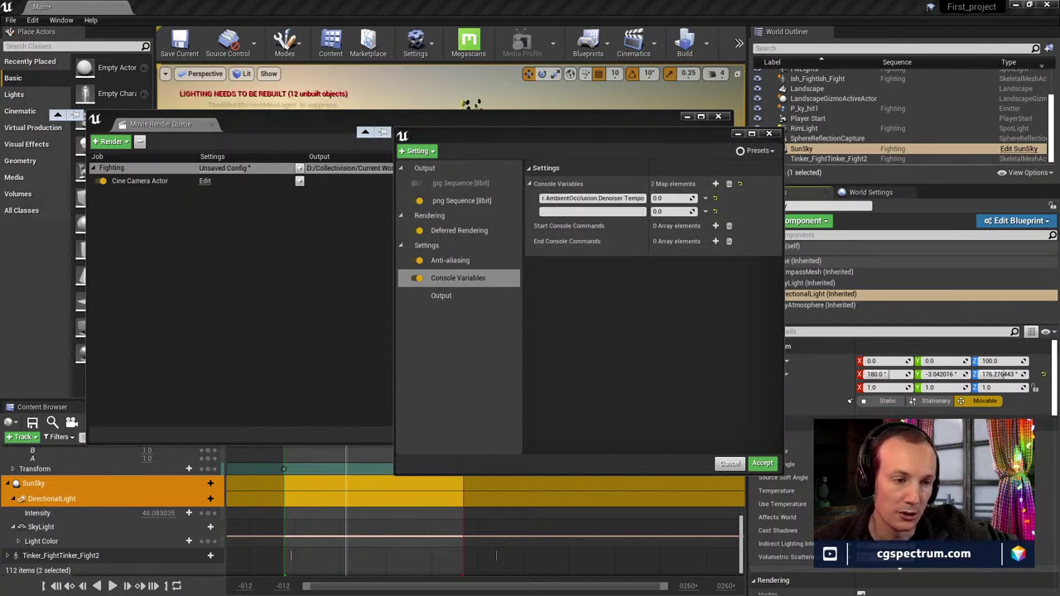
right_click(571, 212)
click(610, 266)
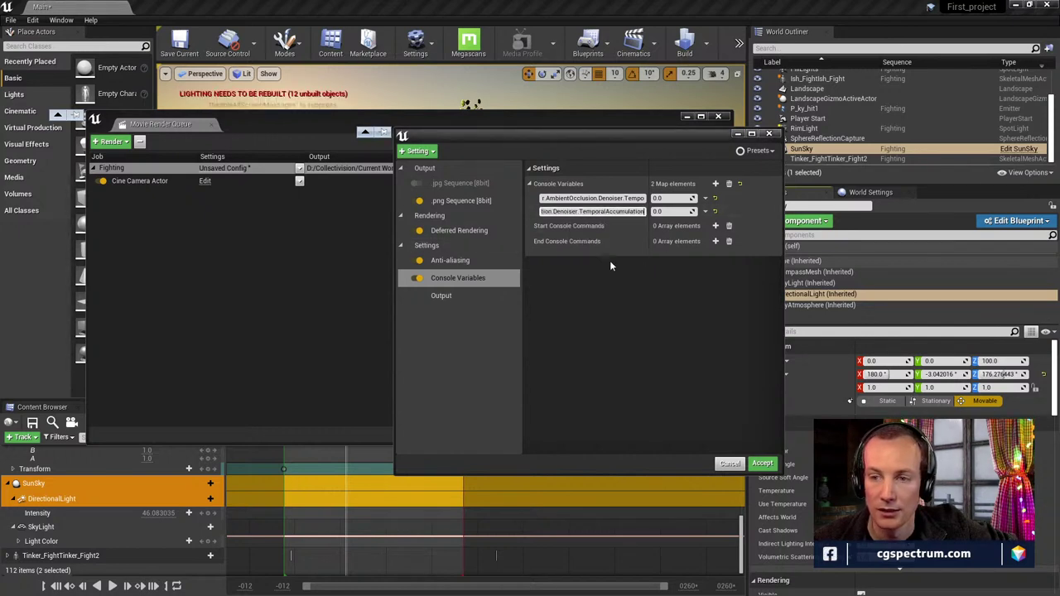
click(716, 183)
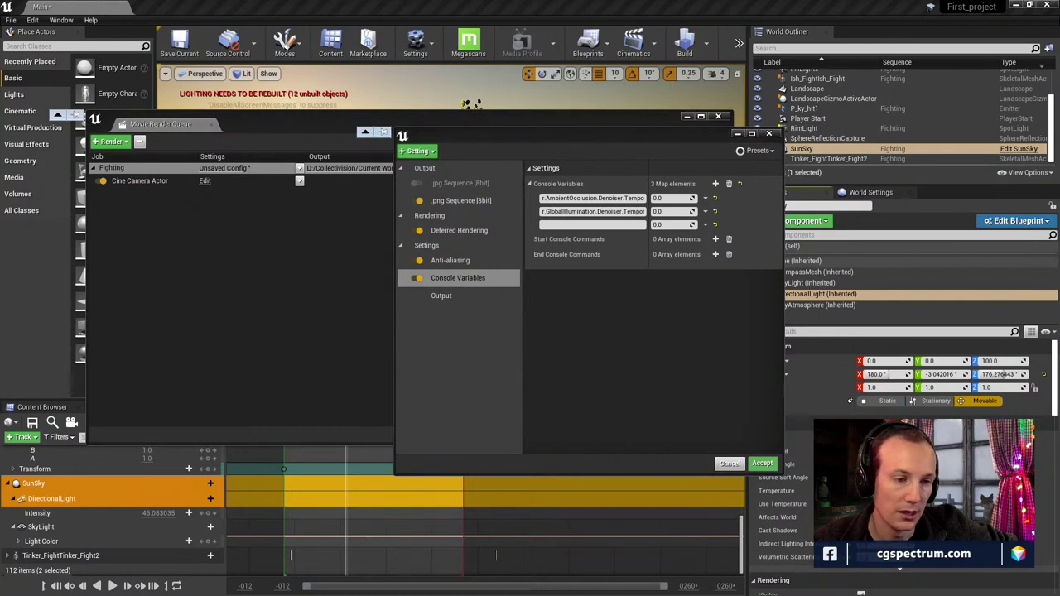
right_click(590, 224)
click(600, 284)
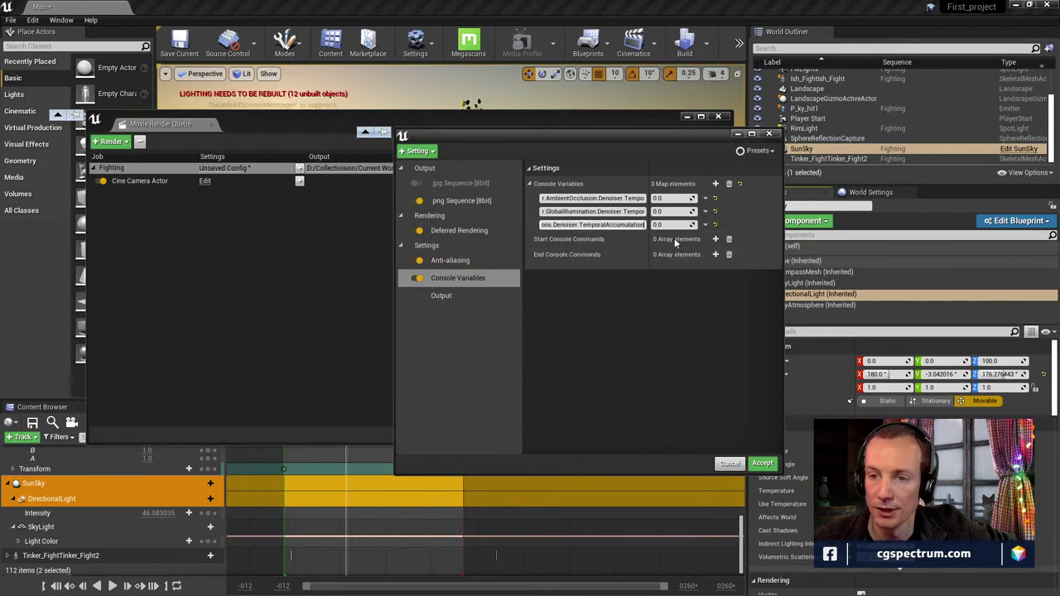
Add a fourth console variable named r.Shadow.Denoiser.TemporalAccumulation
click(716, 183)
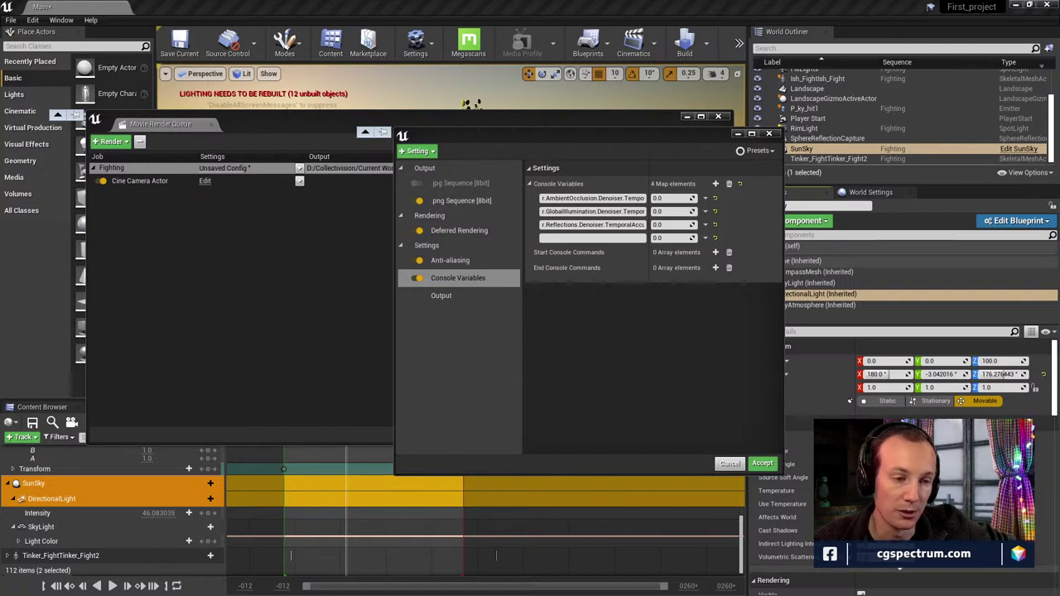
right_click(546, 241)
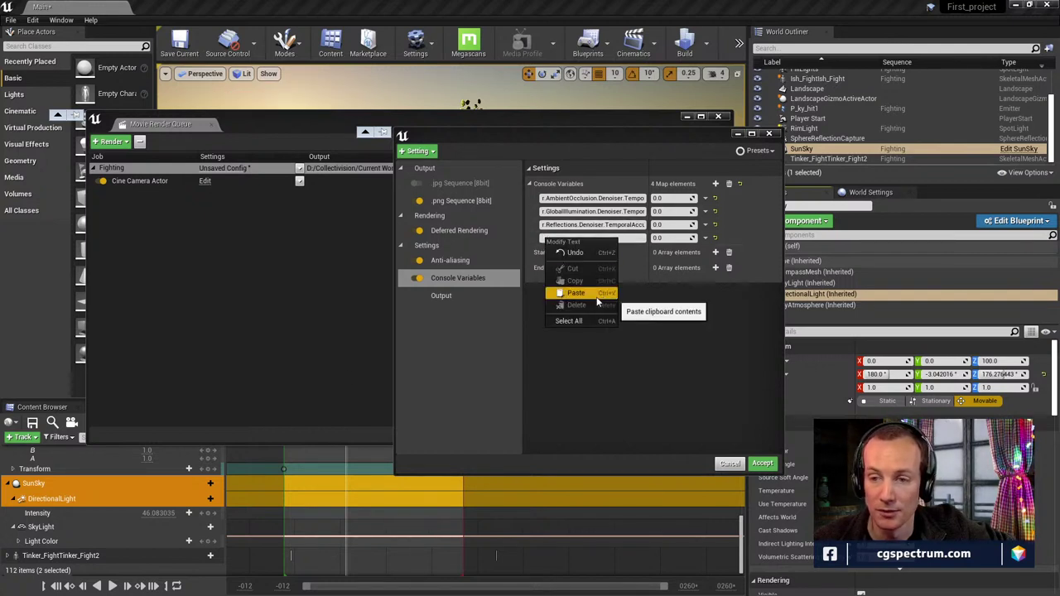
click(575, 292)
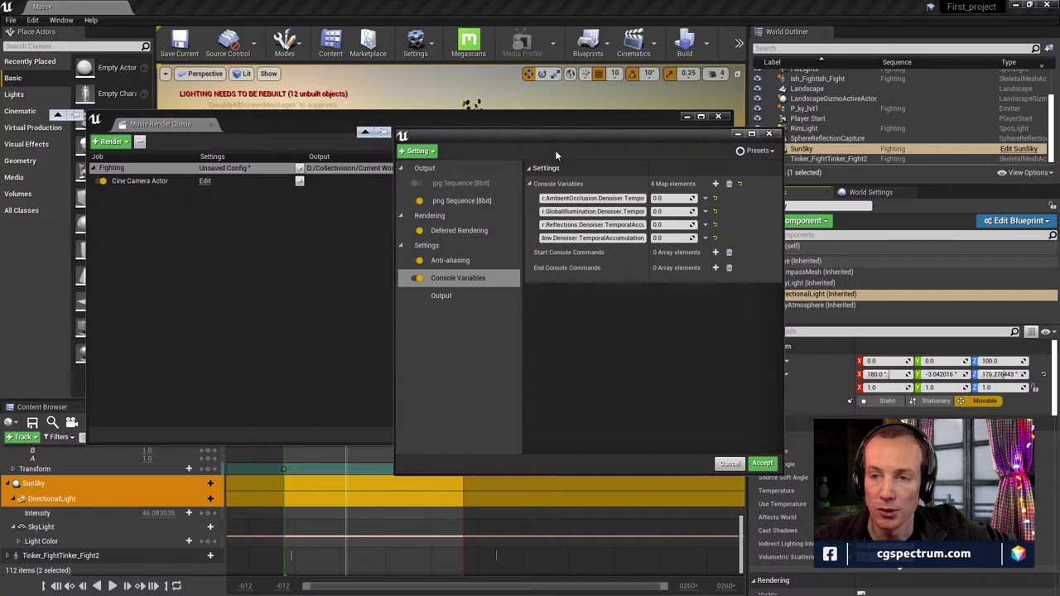
Accept the job's render settings and move the sequence playhead to frame 40
drag(556, 136, 813, 219)
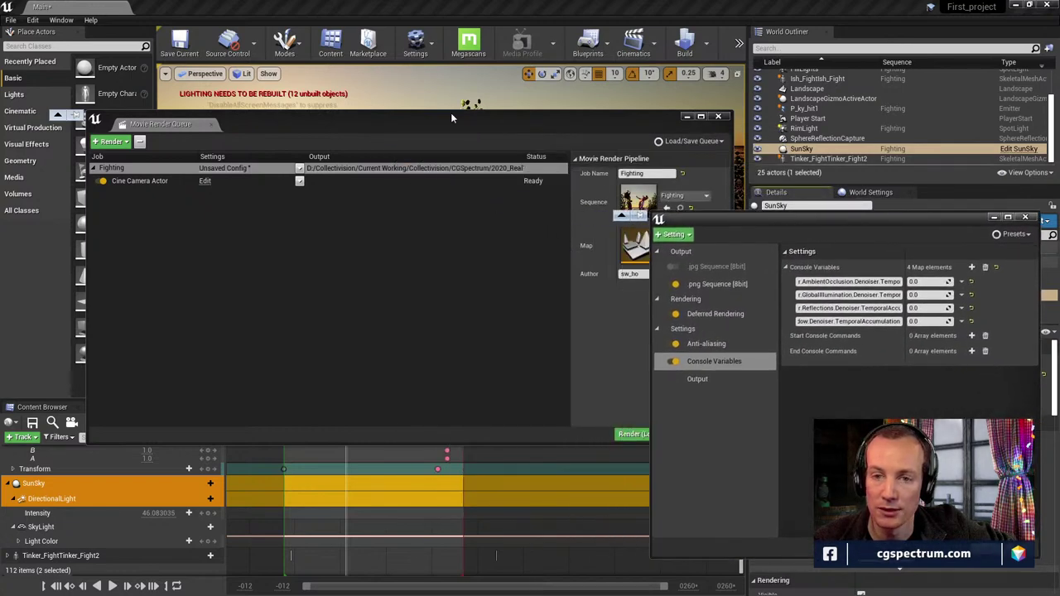
drag(483, 133, 416, 153)
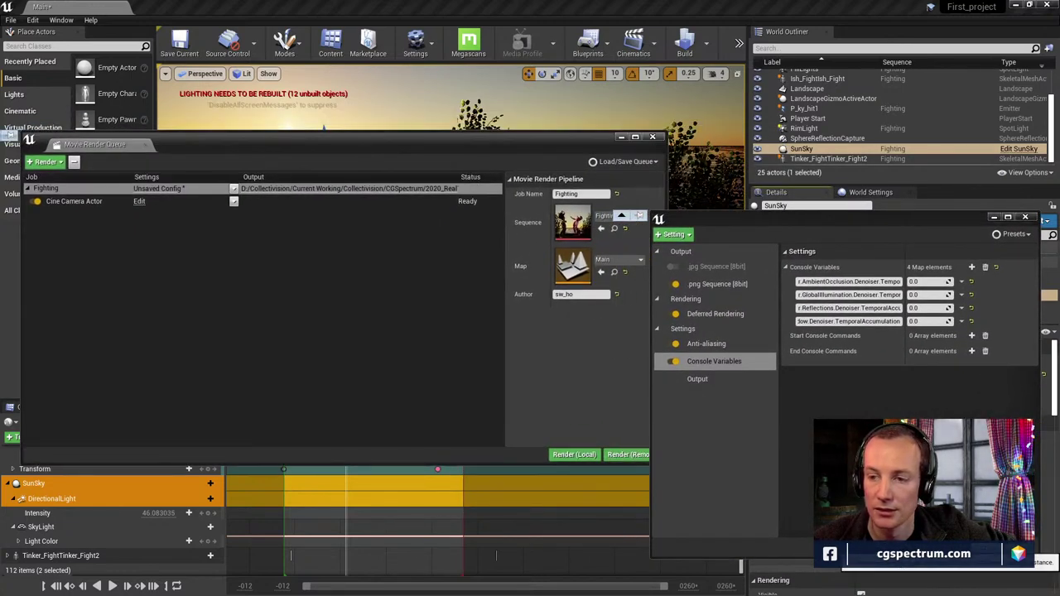
drag(511, 141, 996, 506)
click(355, 442)
drag(355, 443, 326, 445)
Start a local render of the queued Fighting job and move the render preview window over the editor
drag(708, 507, 492, 126)
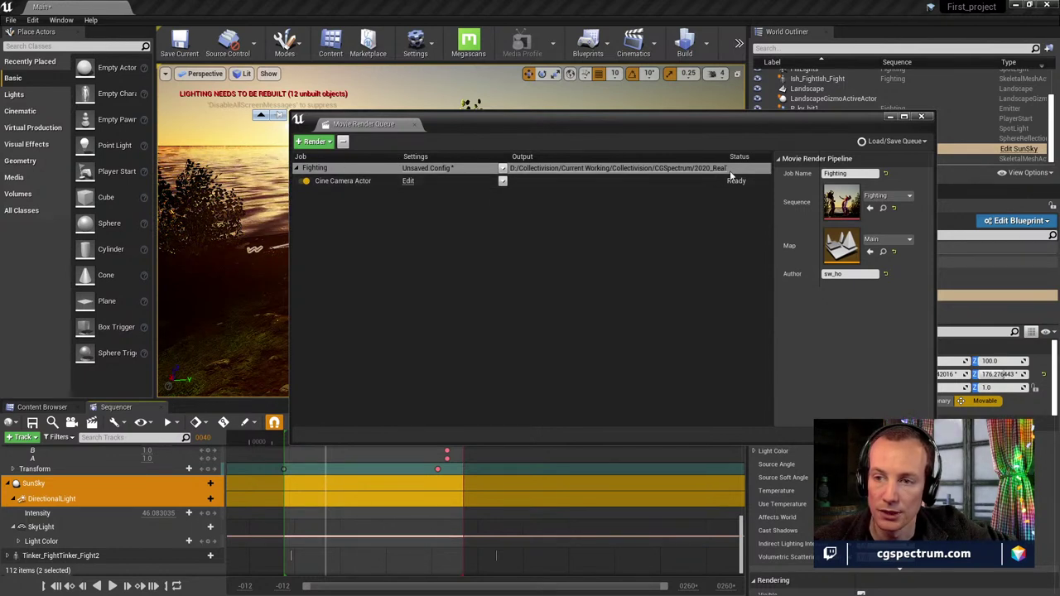
click(308, 144)
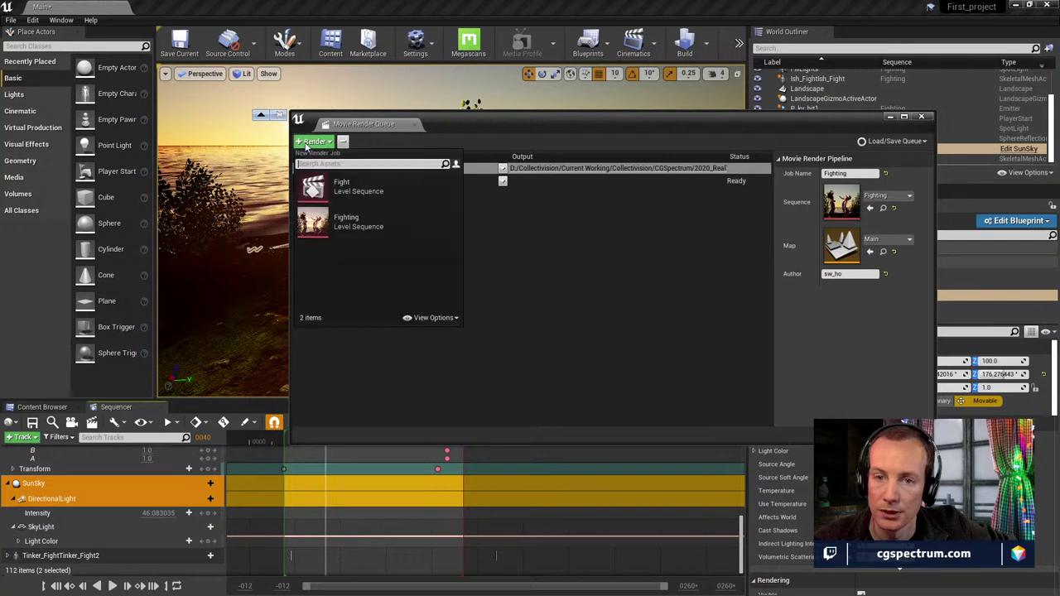
click(663, 290)
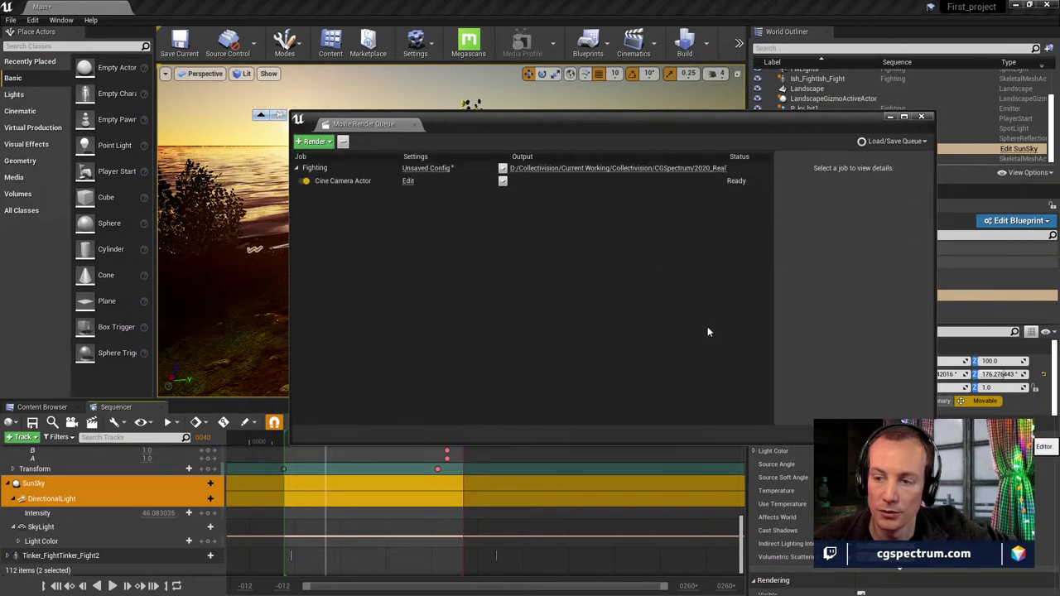
click(828, 434)
drag(485, 150, 547, 64)
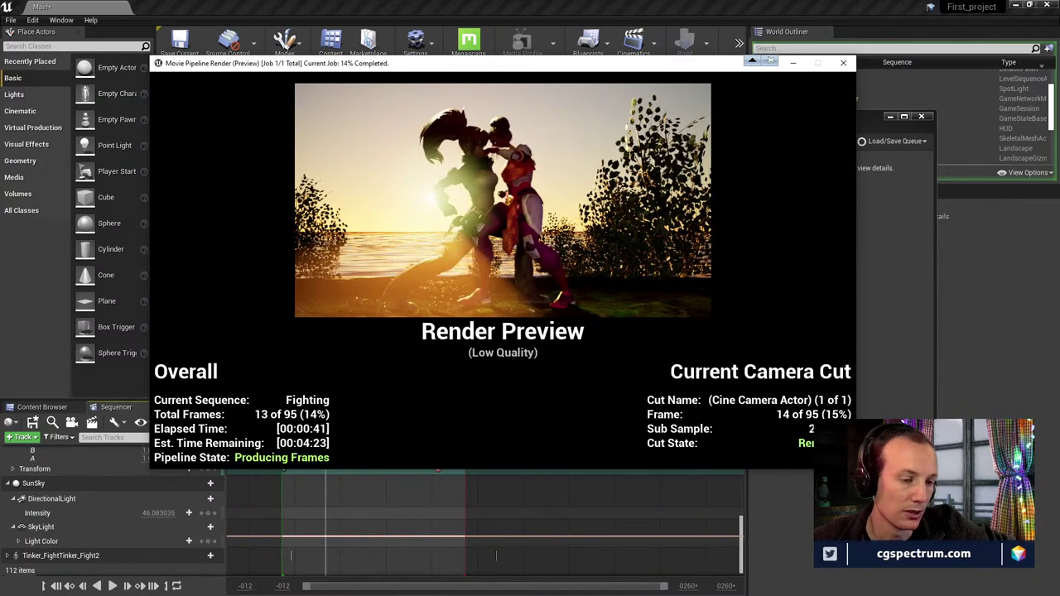
Switch to the MedievalGameEnvironment editor, turn off Realtime in its viewport, and return to the render preview
key(Escape)
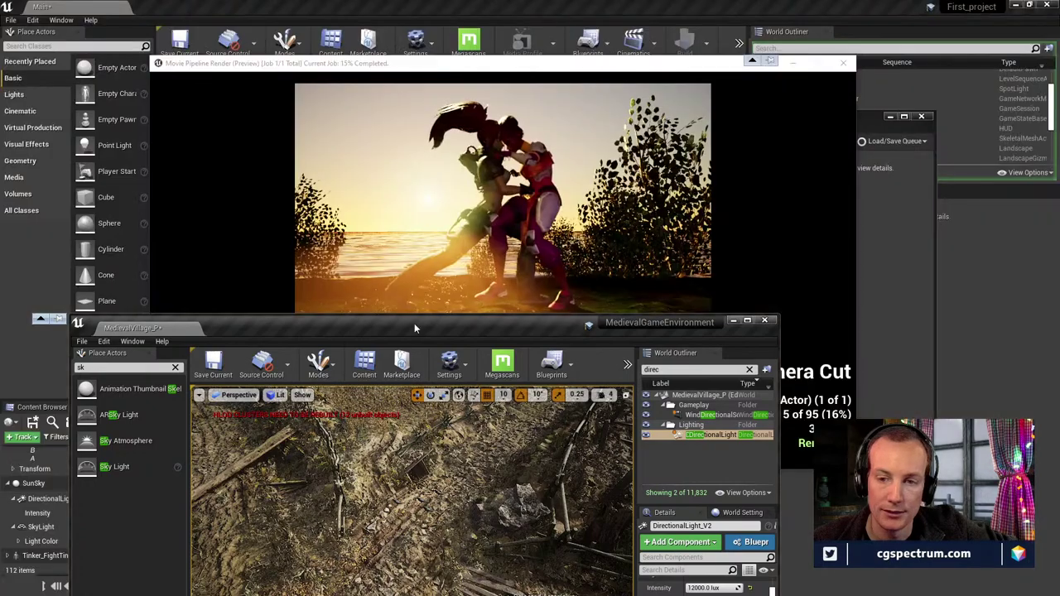
drag(414, 323, 489, 90)
click(274, 162)
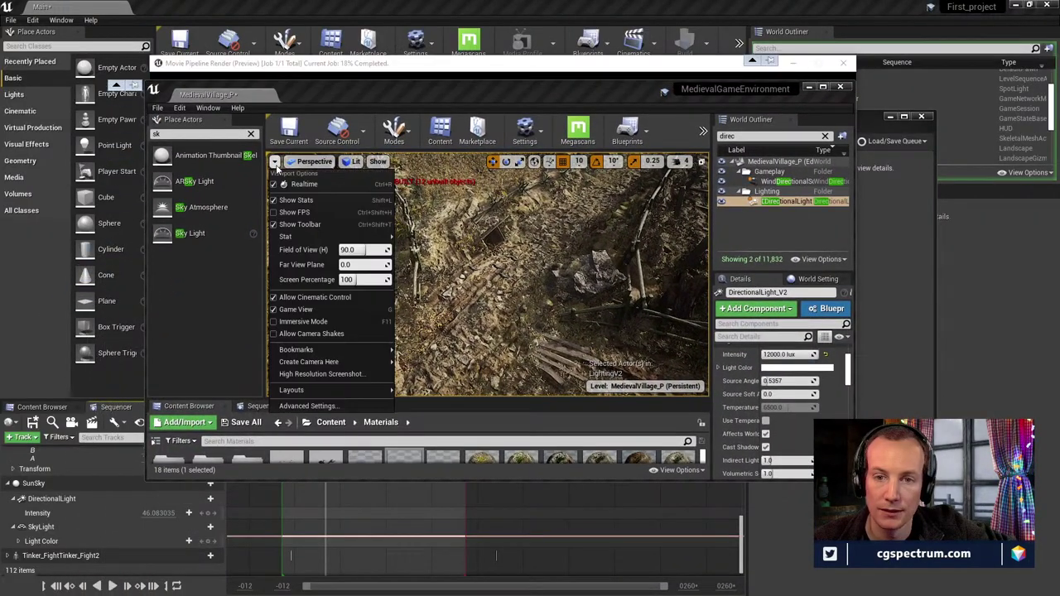
click(302, 188)
drag(511, 83, 498, 163)
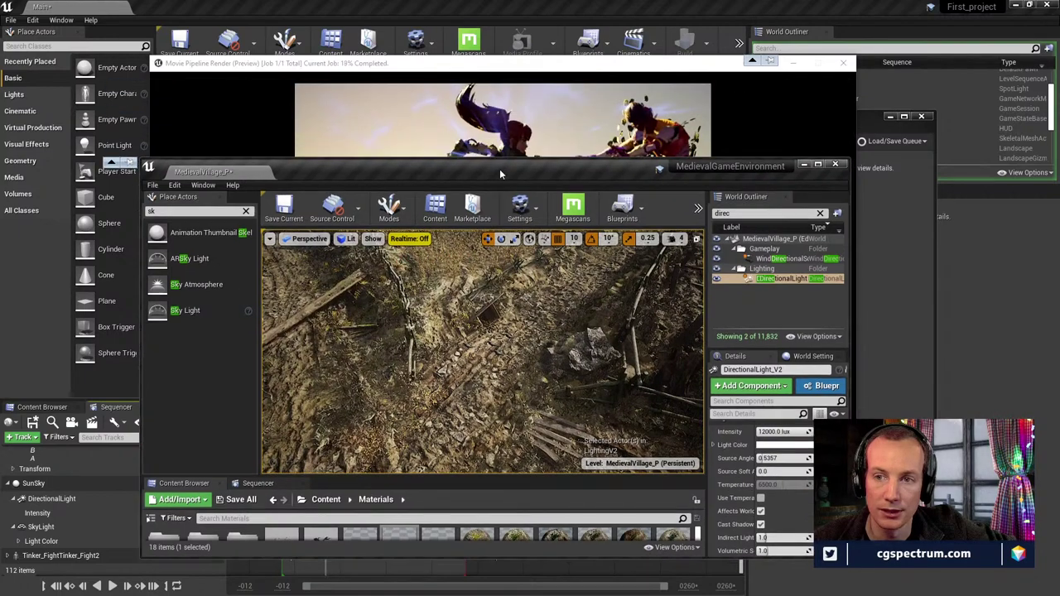
click(285, 277)
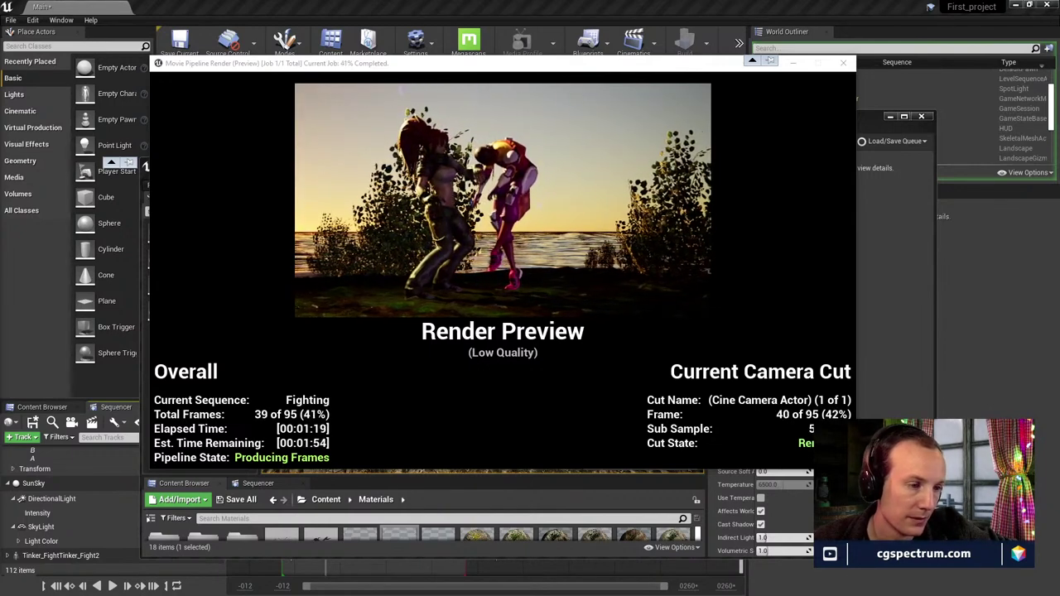
In File Explorer, look through Fight_Scene's Saved, MovieRenders and Renders folders for the rendered frames
drag(0, 208, 587, 129)
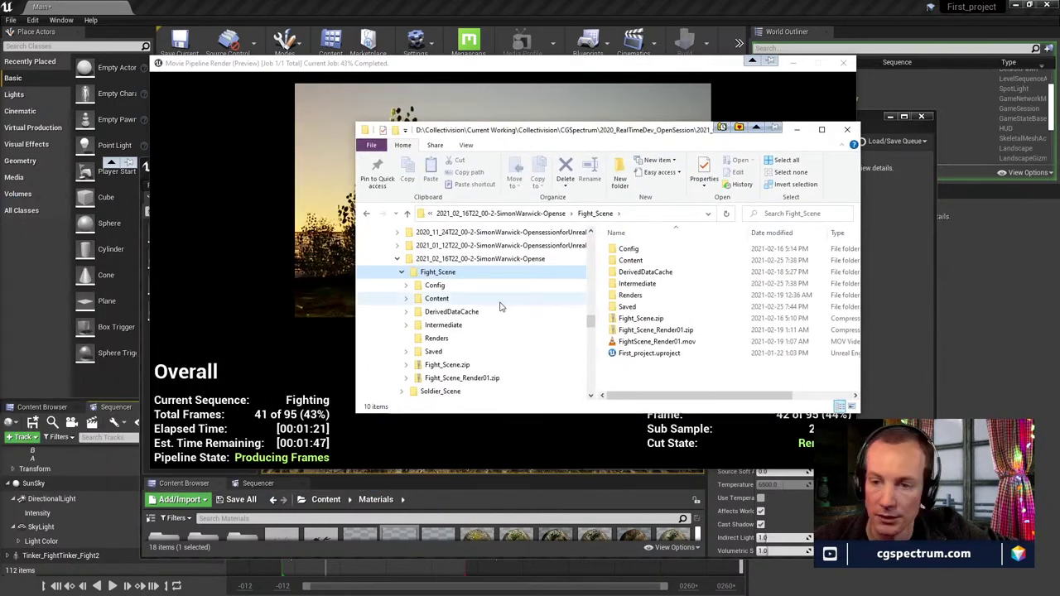
click(460, 352)
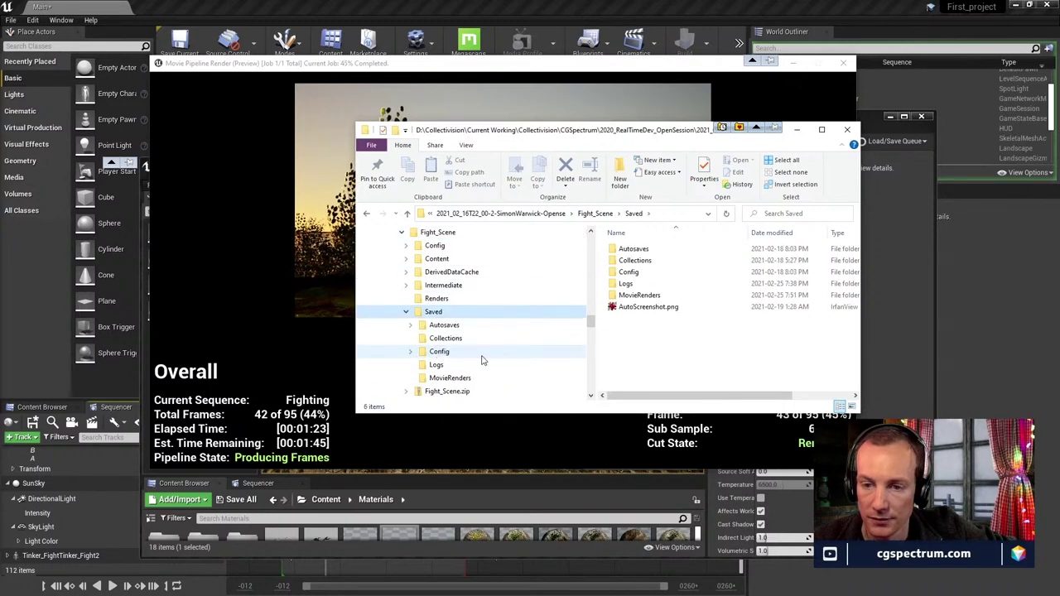
click(451, 378)
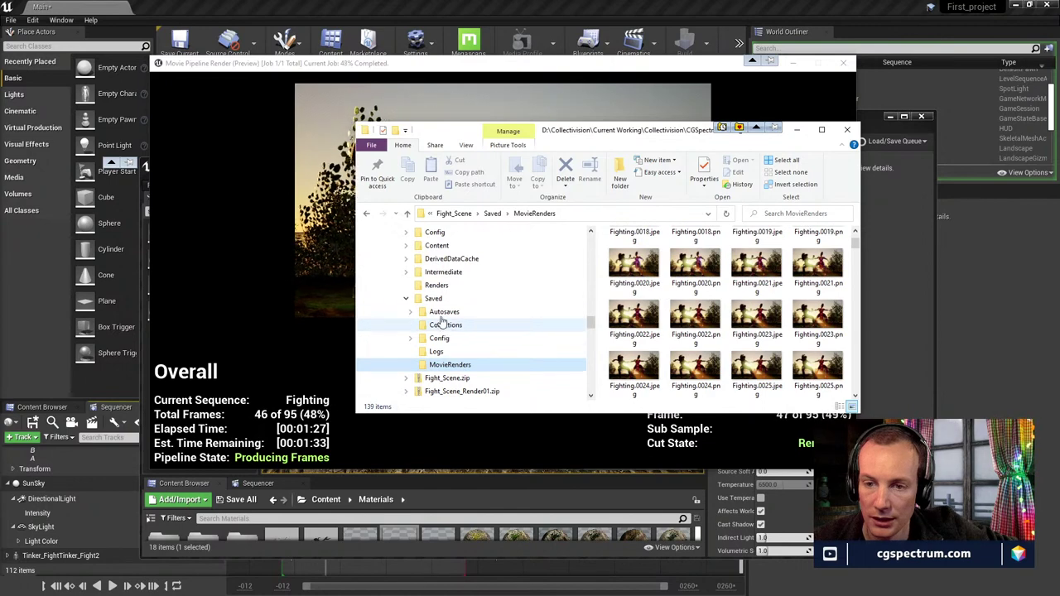
click(436, 285)
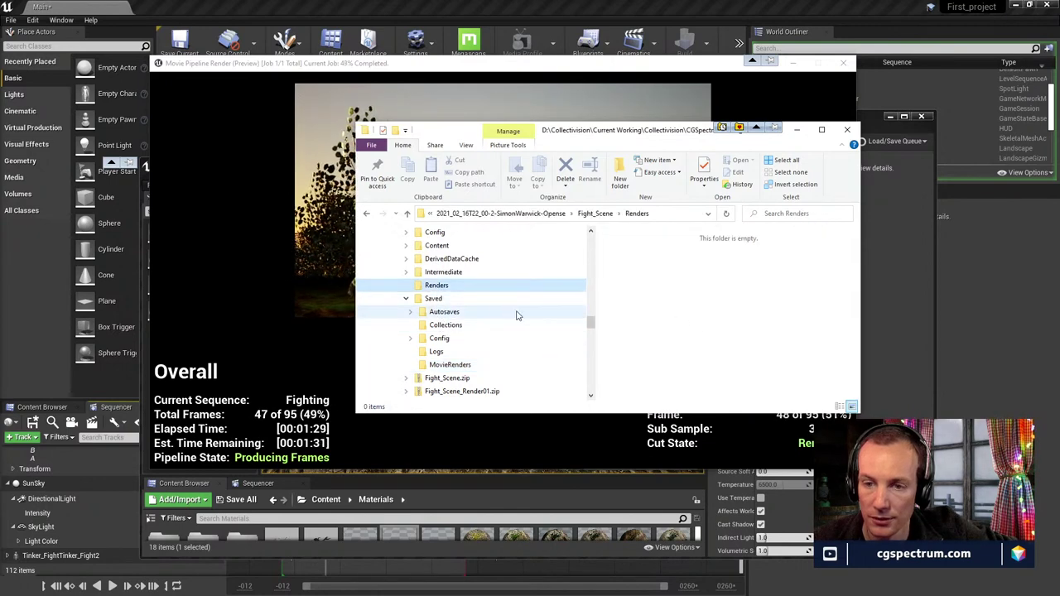
Check Fight_Scene's Renders folder again for the newly rendered frames
scroll(528, 315, down, 1)
scroll(456, 360, up, 1)
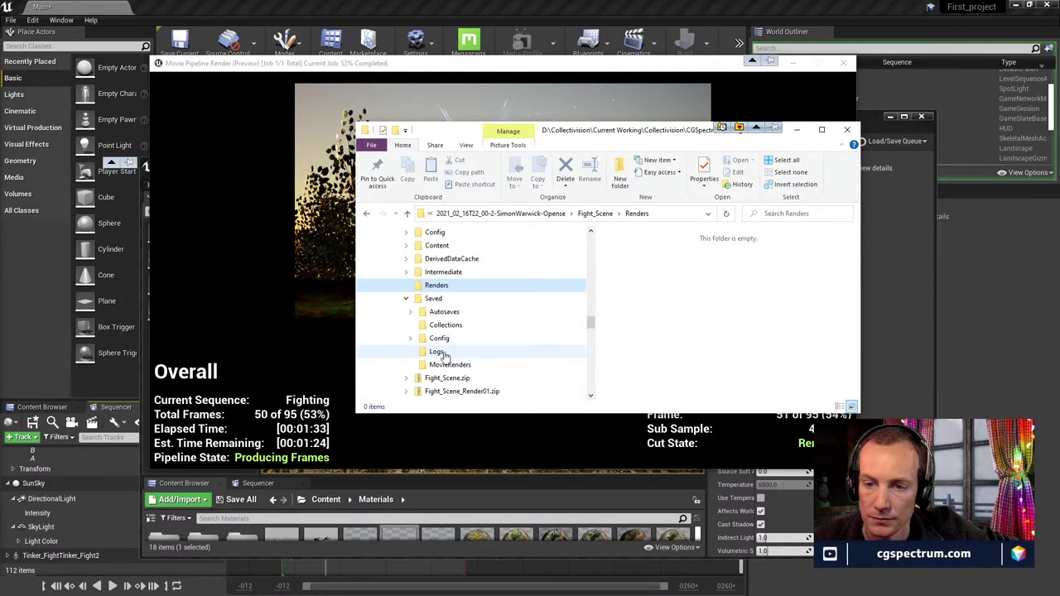
scroll(445, 354, up, 1)
scroll(449, 344, down, 3)
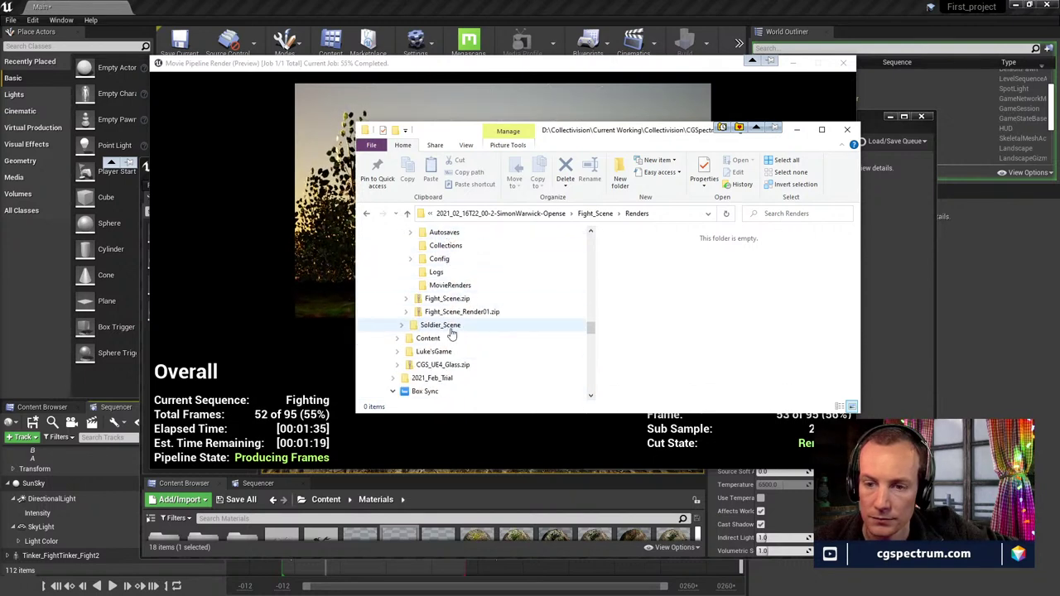
scroll(451, 332, up, 3)
click(447, 260)
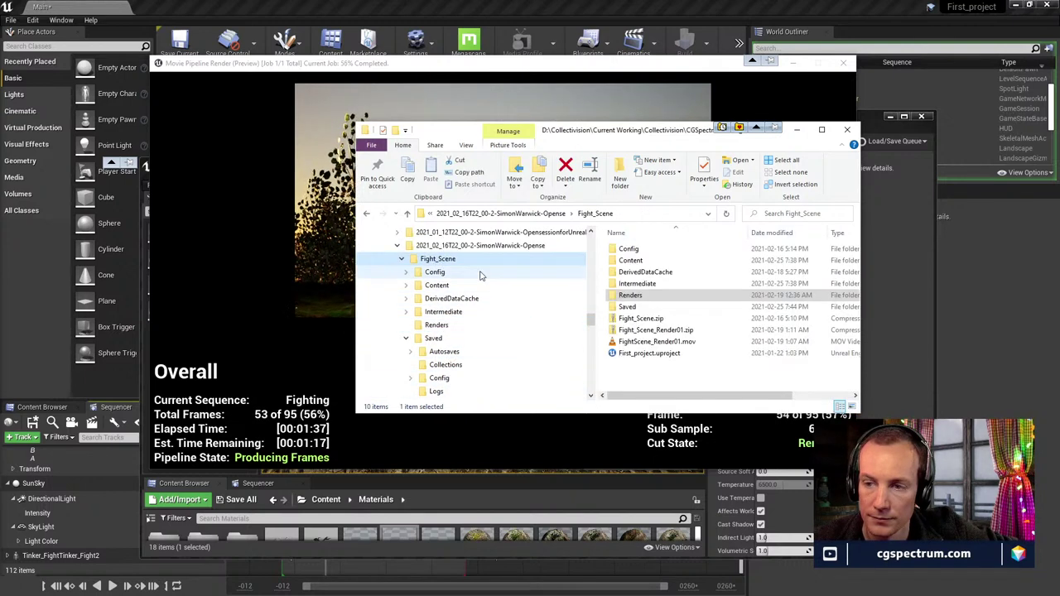
double_click(631, 296)
scroll(497, 335, down, 2)
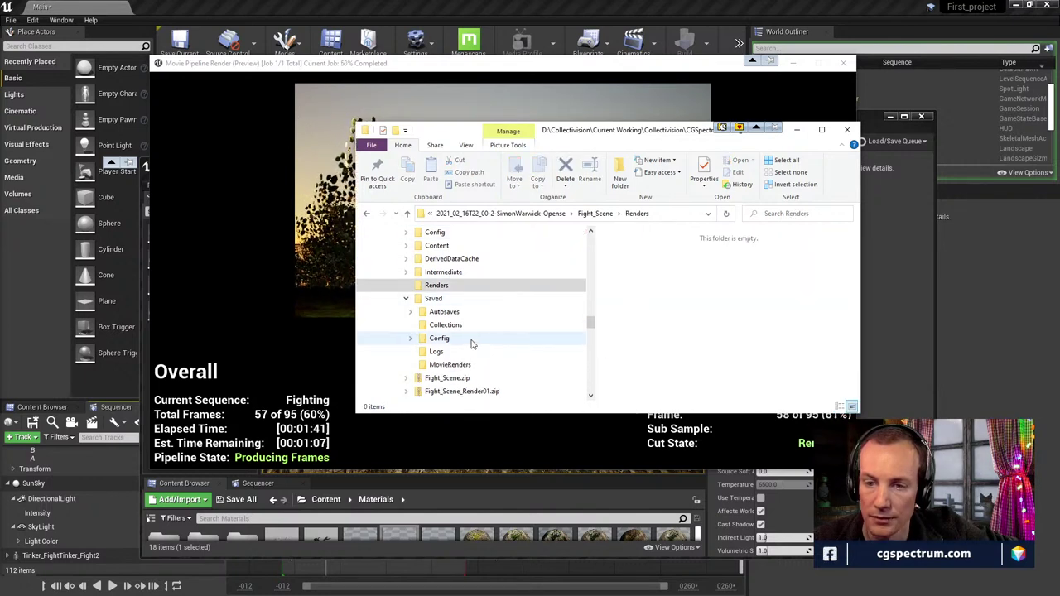
Browse to Fight_Scene's Saved > MovieRenders folder and open the rendered frame Fighting.0026.png in the image viewer
click(434, 272)
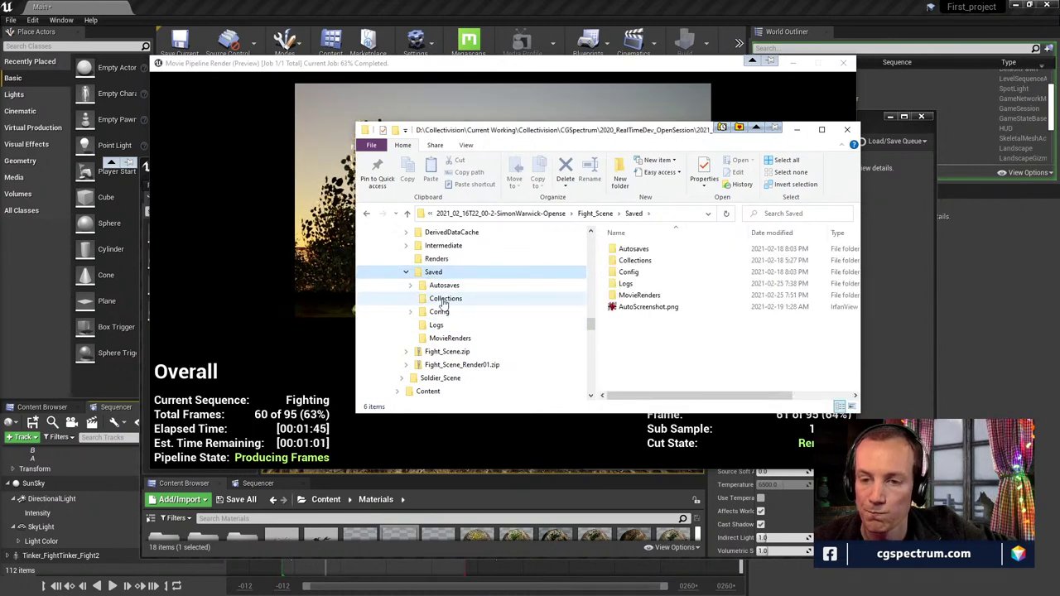
click(447, 338)
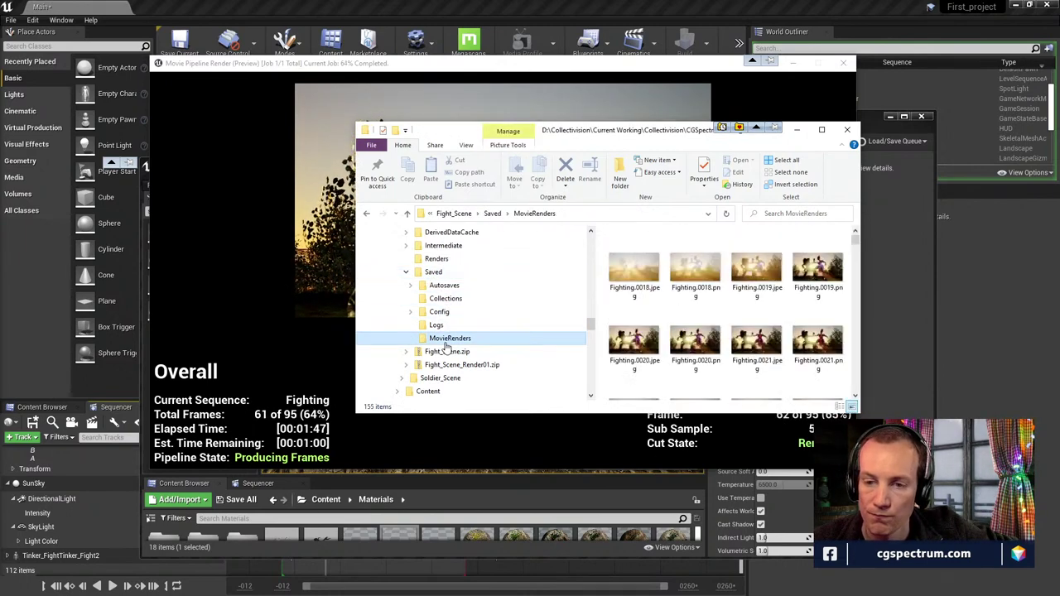
scroll(739, 340, down, 2)
double_click(700, 298)
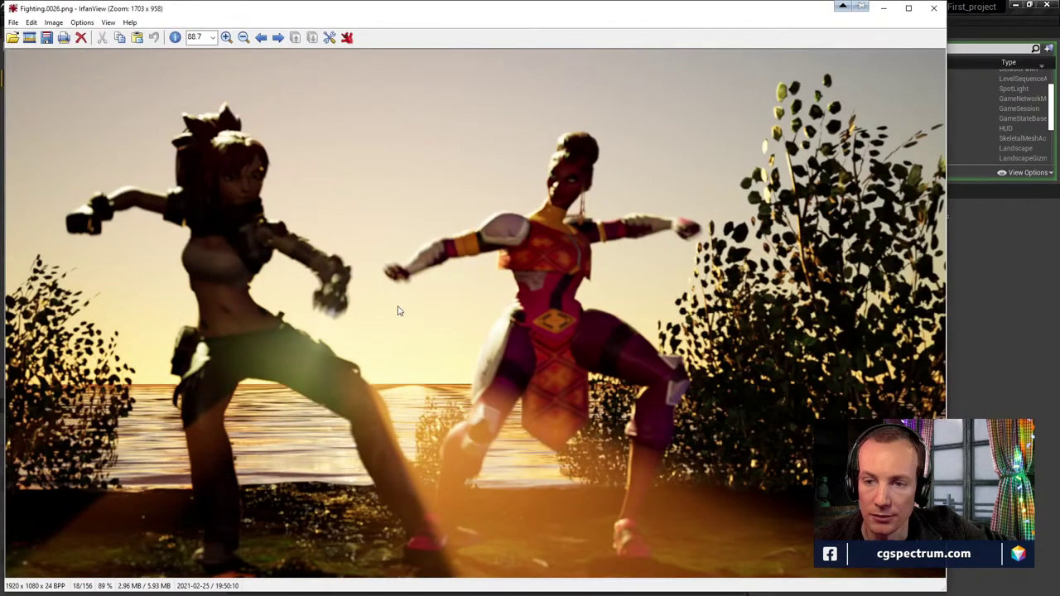
Step forward through the rendered images from Fighting.0026.png to Fighting.0032.jpeg
key(Right)
key(Right)
key(Right)
key(Right)
key(Right)
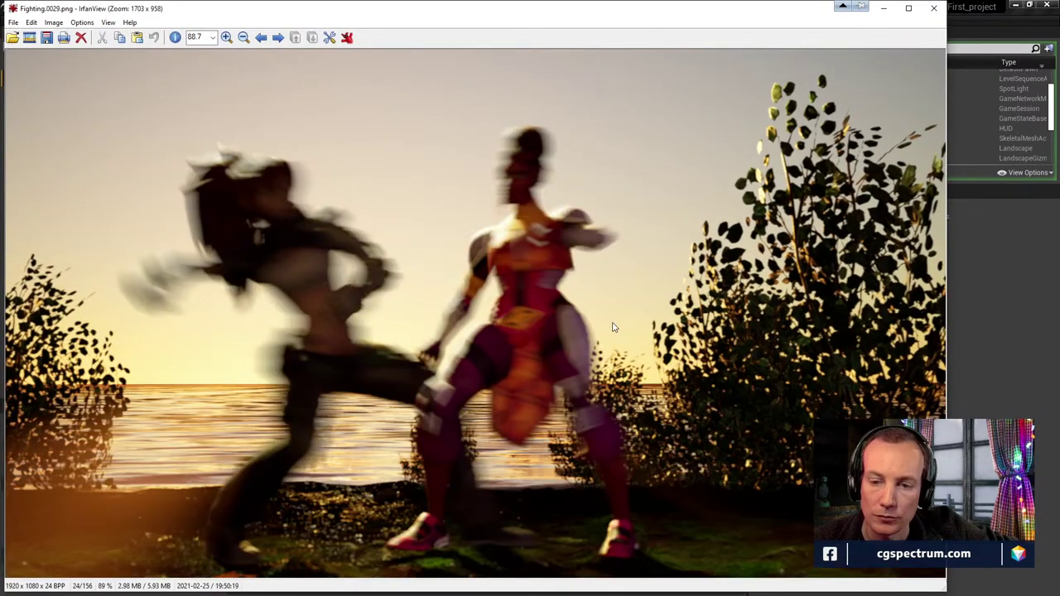
key(Right)
key(Right)
key(Right)
key(Right)
key(Right)
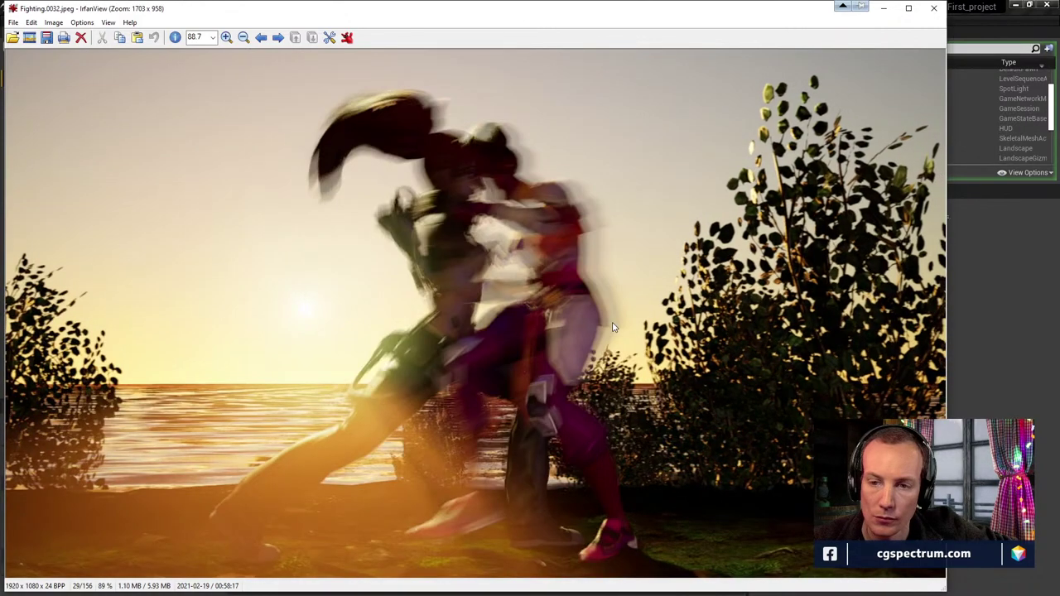
Compare the older Fighting.0032.jpeg with the new Fighting.0032.png by flipping back and forth between them
key(Right)
key(Left)
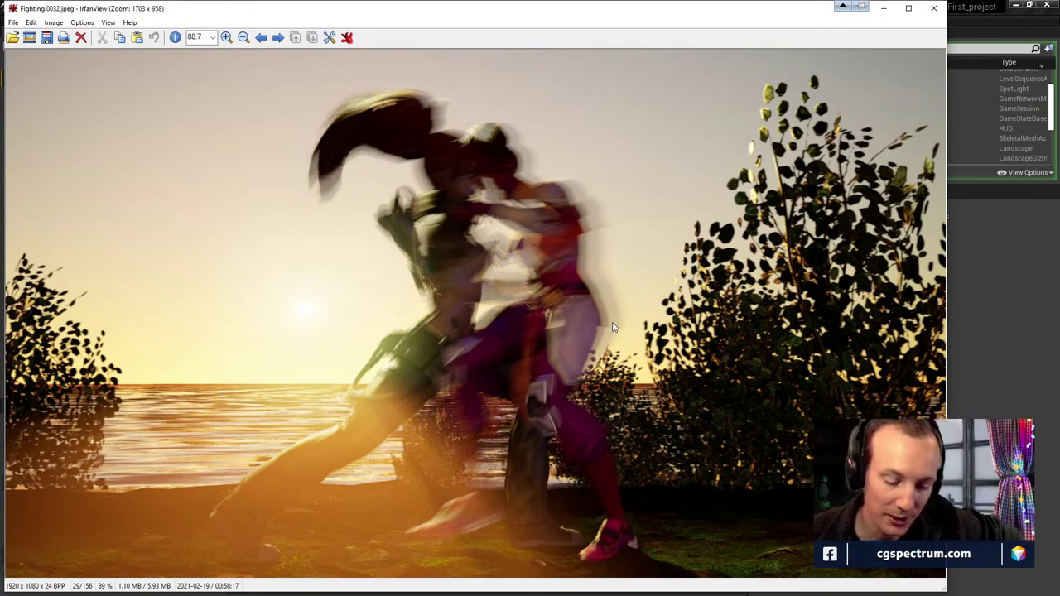
key(Left)
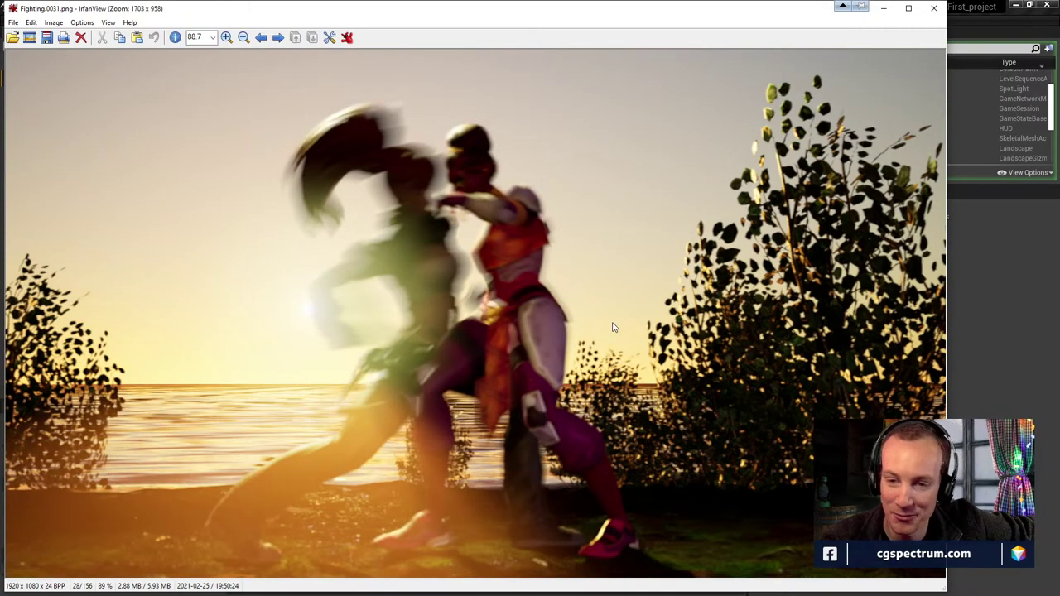
key(Right)
key(Right)
key(Left)
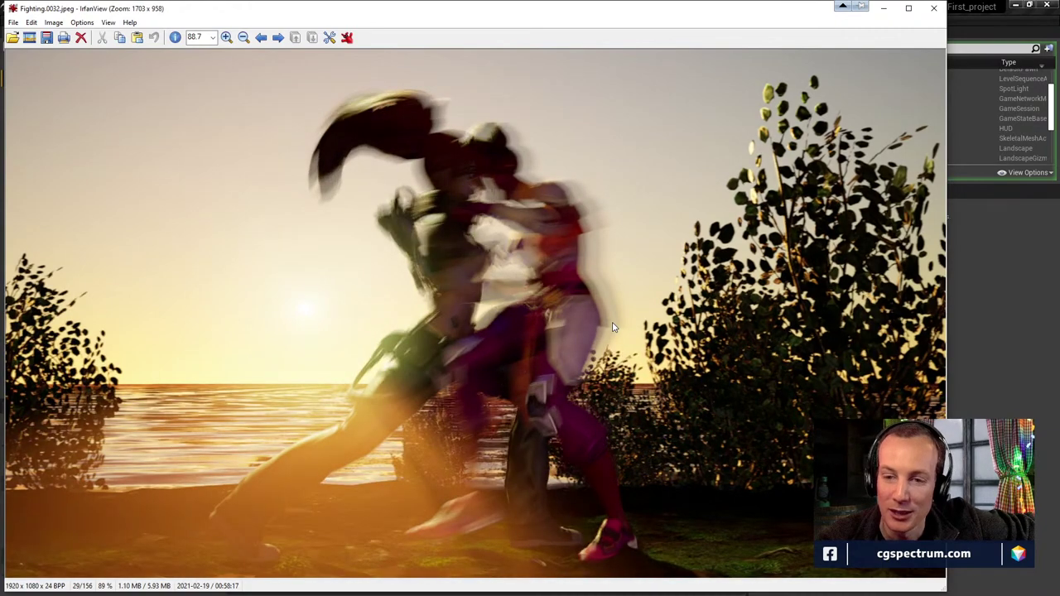
key(Right)
key(Left)
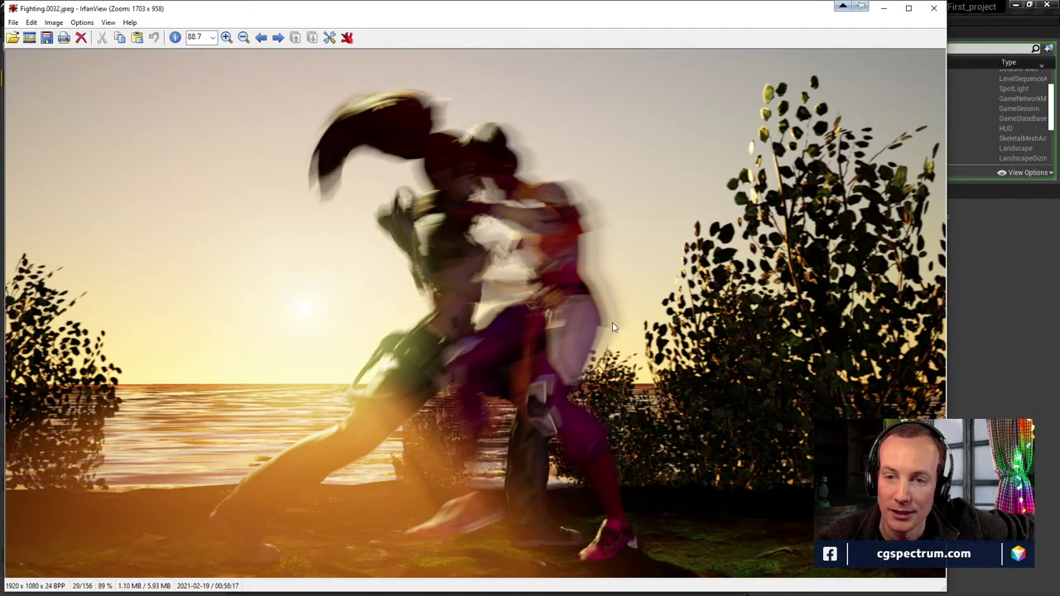
key(Right)
key(Left)
key(Right)
key(Left)
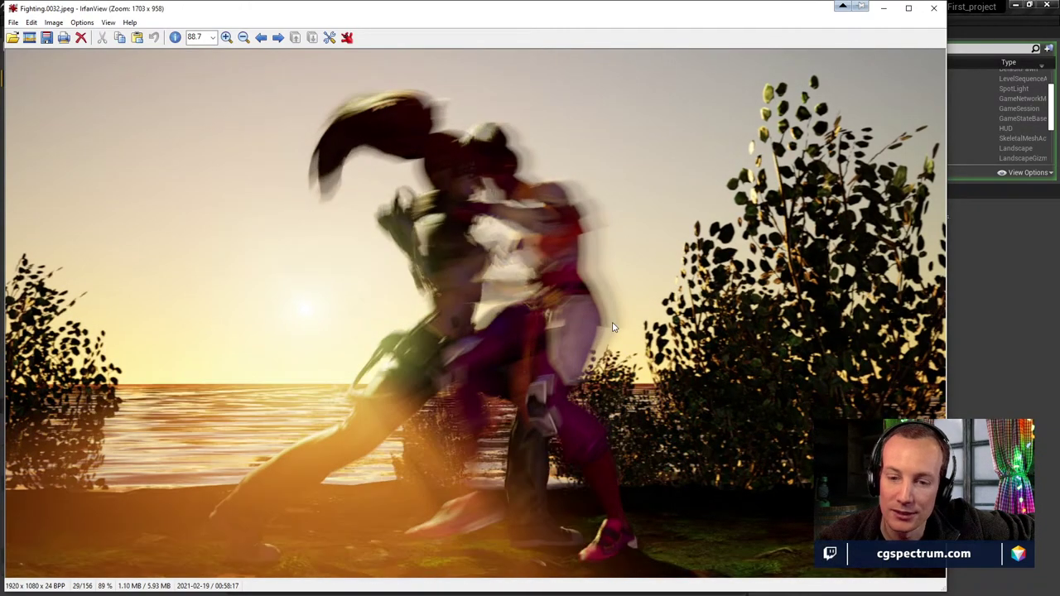
key(Right)
key(Left)
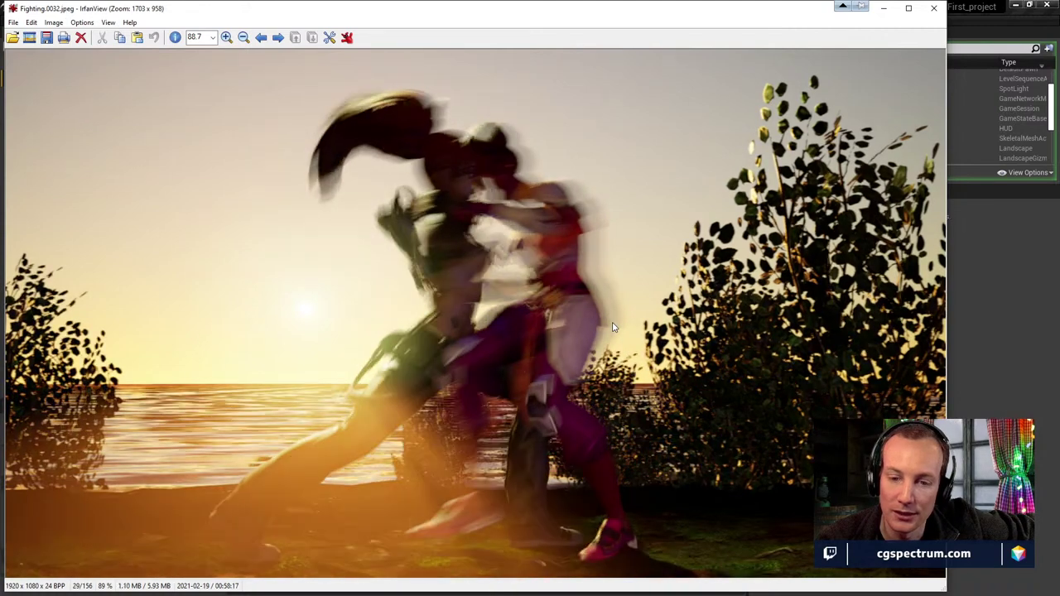
key(Right)
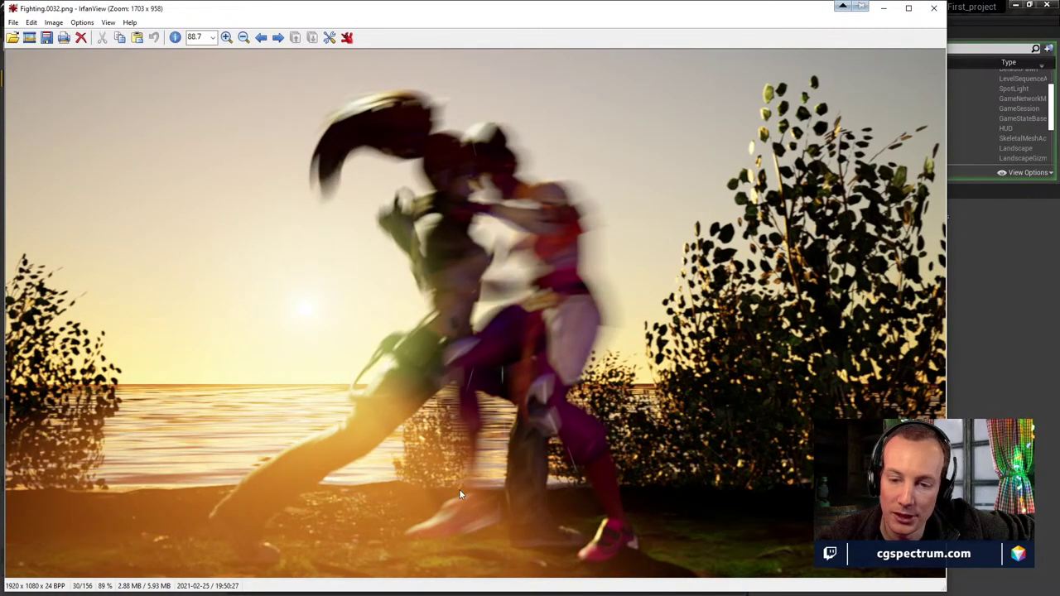
key(Left)
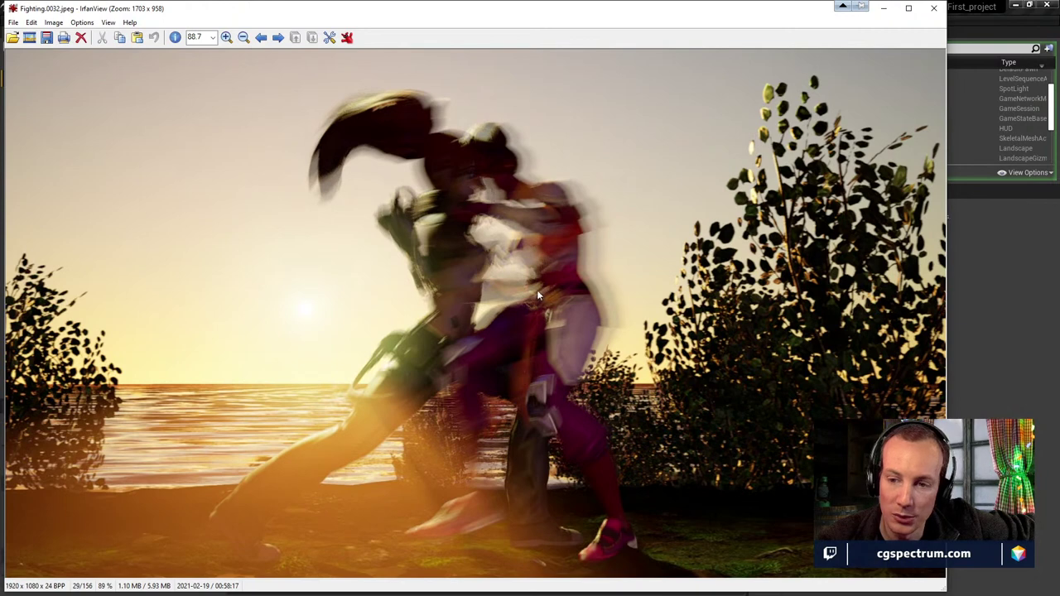
key(Right)
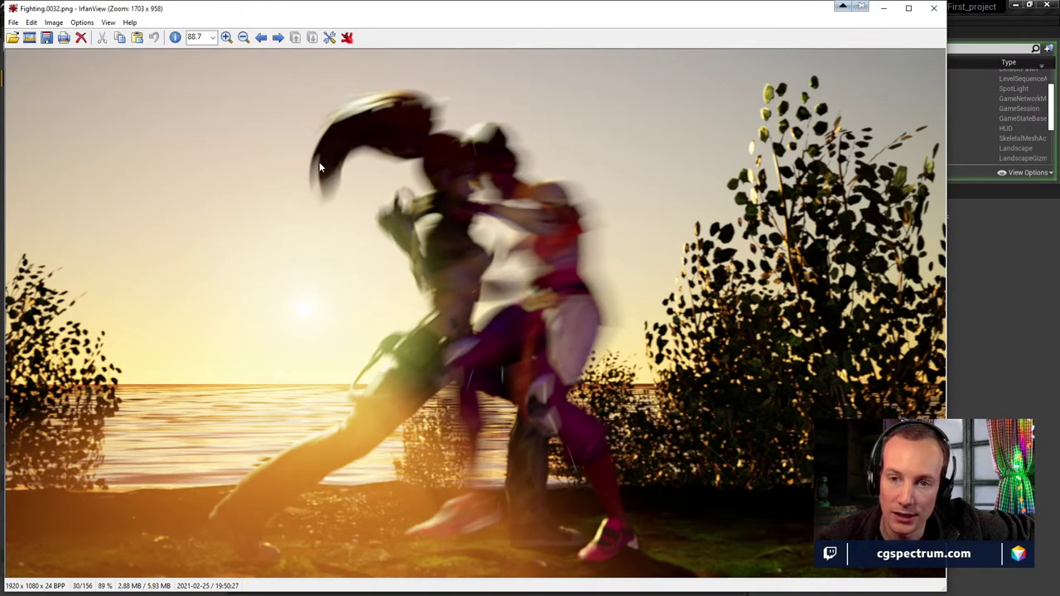
key(Left)
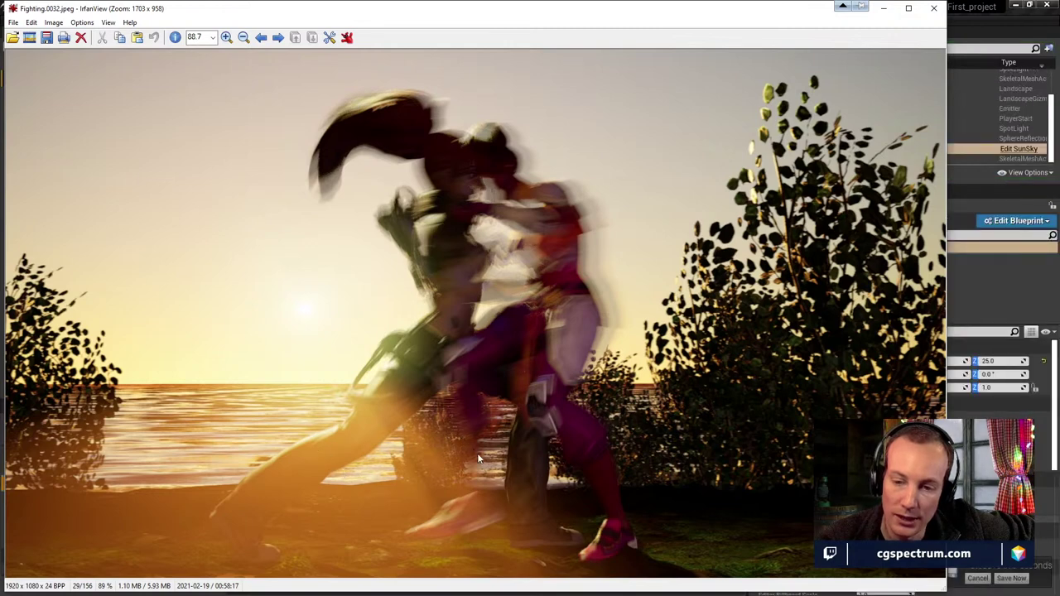
key(Right)
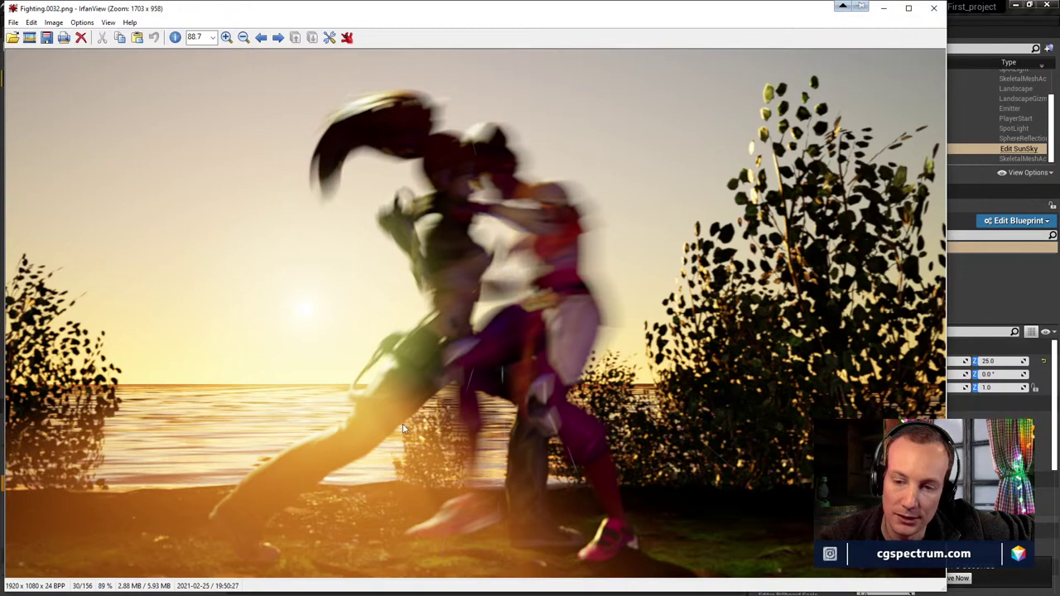
Compare the JPEG and PNG renders of frames 33 to 35 by flipping between each pair
key(Right)
key(Right)
key(Left)
key(Right)
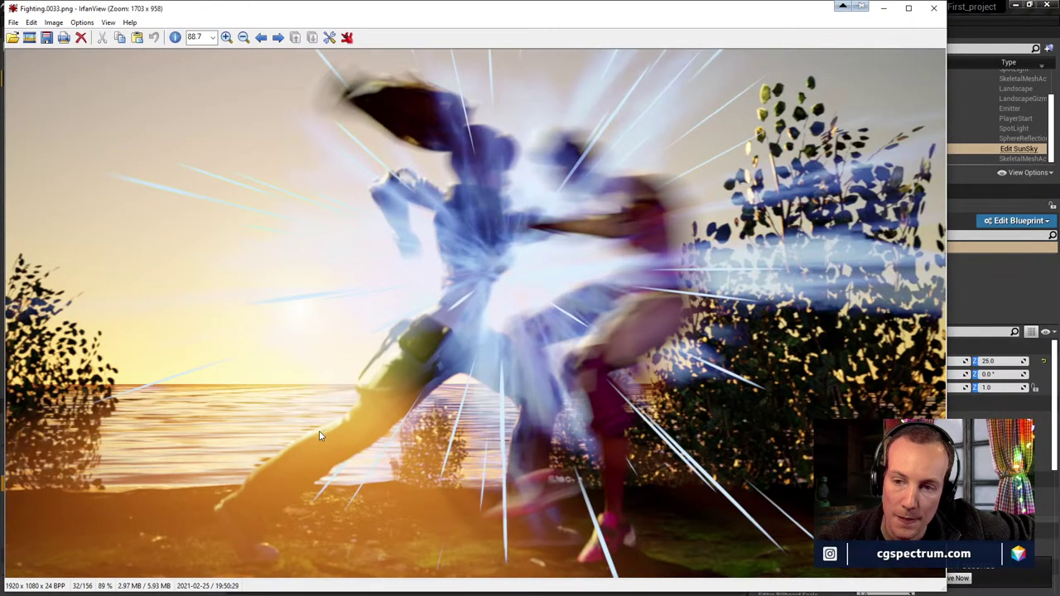
key(Left)
key(Right)
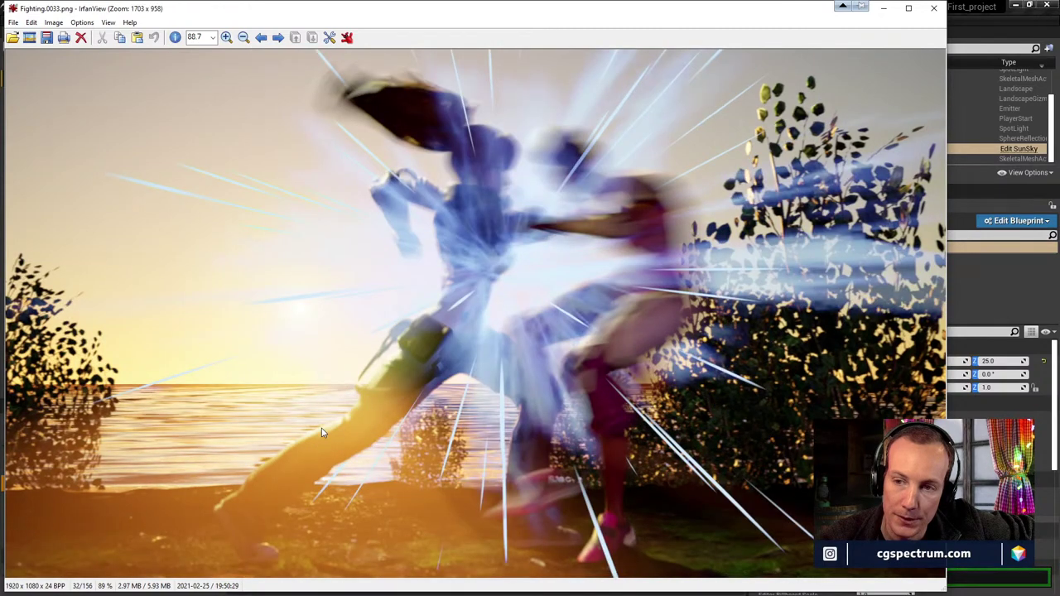
key(Right)
key(Right)
key(Left)
key(Right)
key(Left)
key(Right)
key(Right)
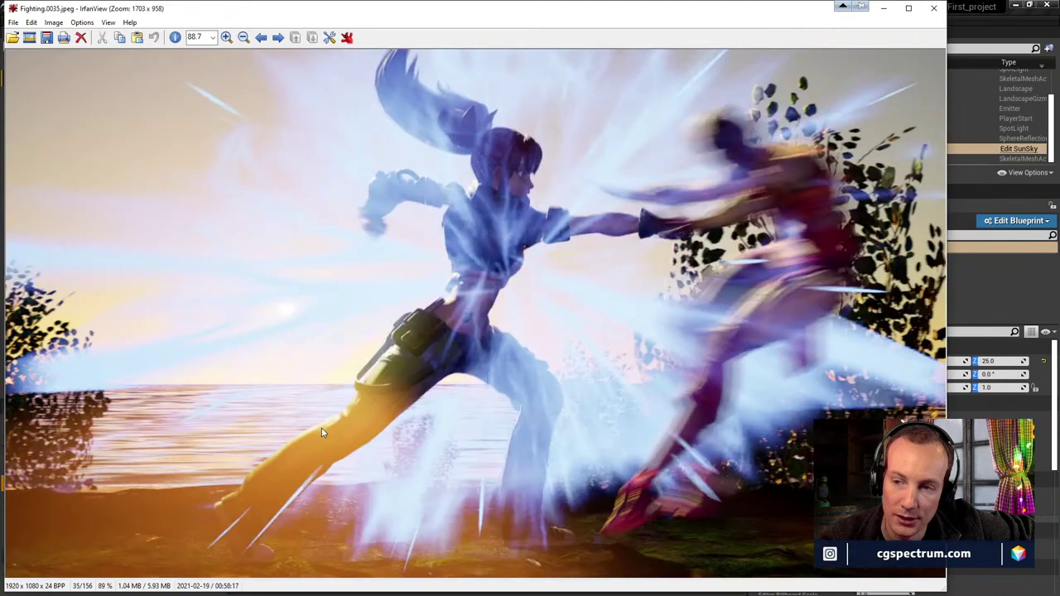
key(Right)
key(Left)
key(Right)
key(Right)
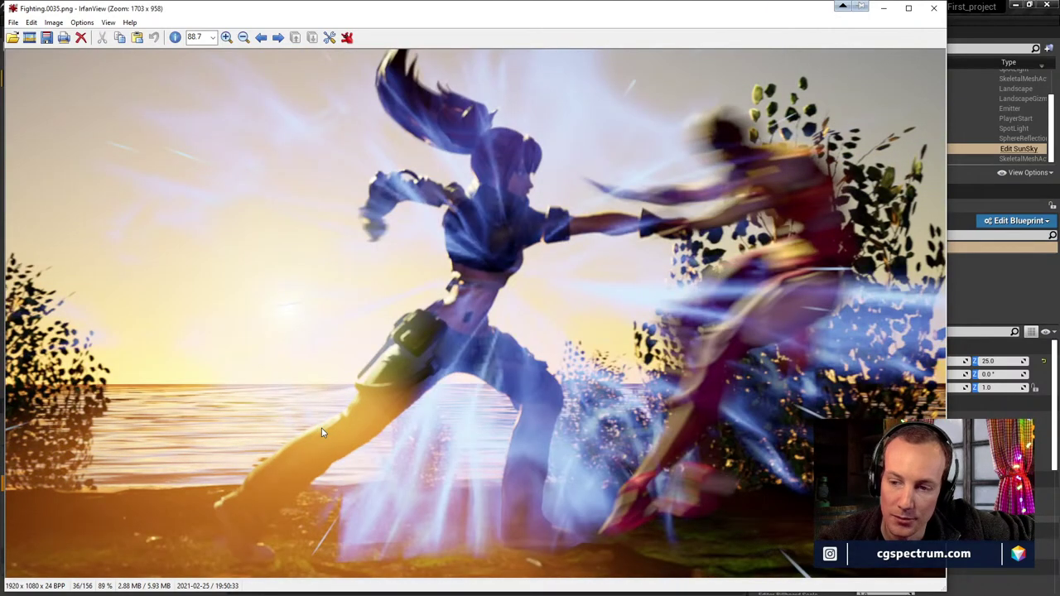
Page forward through the rendered images up to Fighting.0075.png, examining the motion blur and lighting of both renders
key(Right)
key(Right)
key(Right)
key(Right)
key(Right)
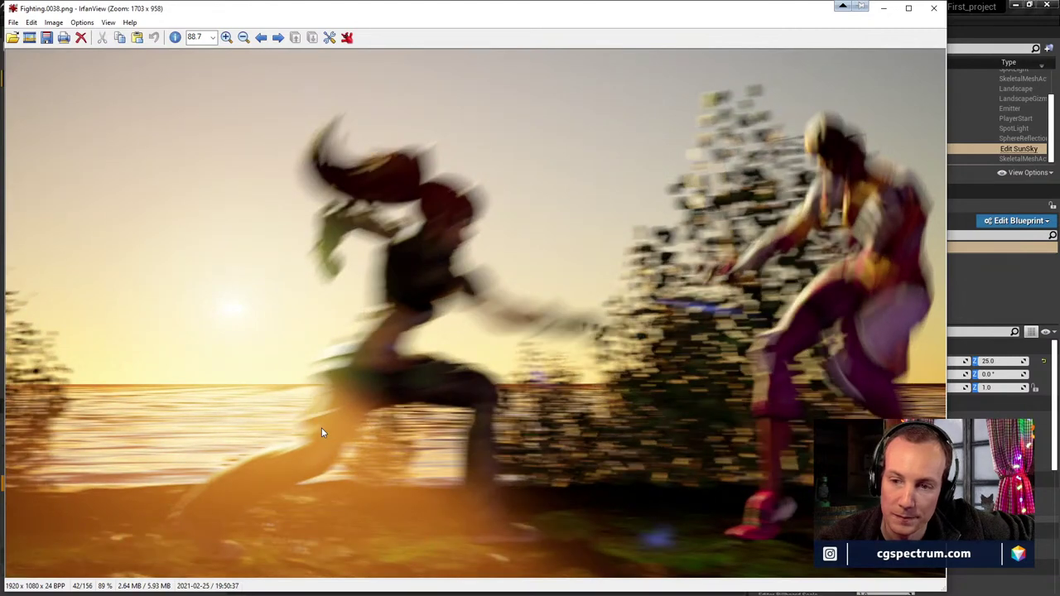
key(Right)
key(Right)
key(Right)
key(Right)
key(Right)
key(Right)
key(Right)
key(Right)
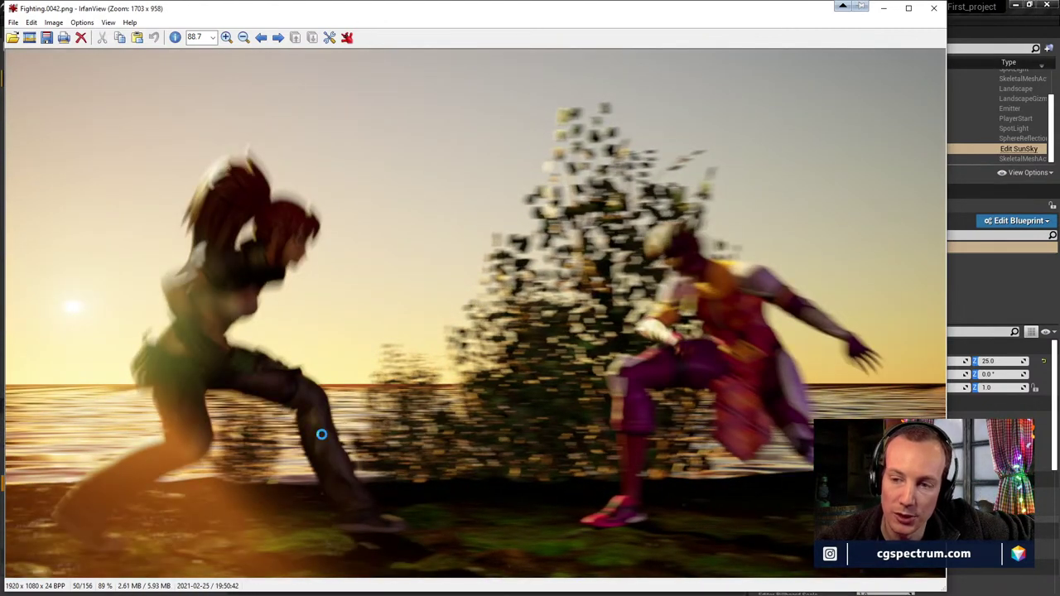
key(Right)
key(Right)
key(Right)
key(Right)
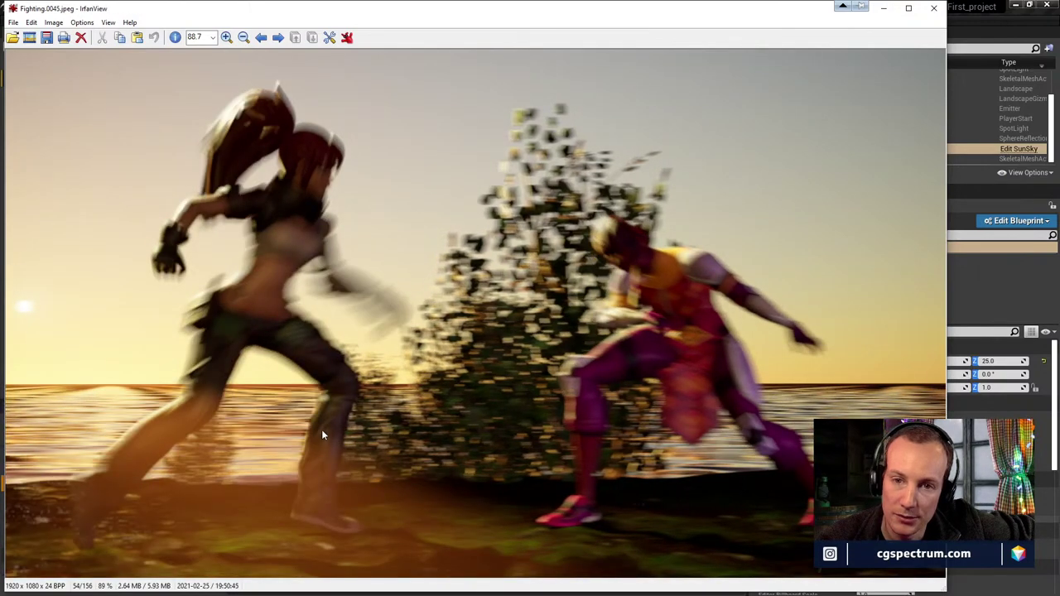
key(Right)
key(Right)
key(Right)
key(Right)
key(Right)
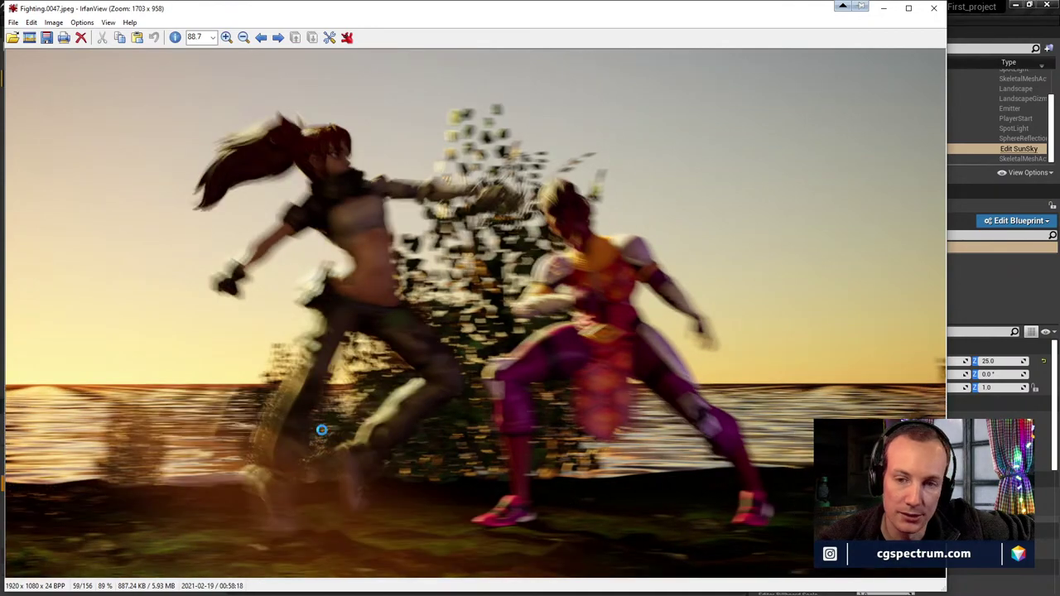
key(Right)
key(Right)
key(Right)
key(Right)
key(Right)
key(Right)
key(Right)
key(Right)
key(Right)
key(Right)
key(Right)
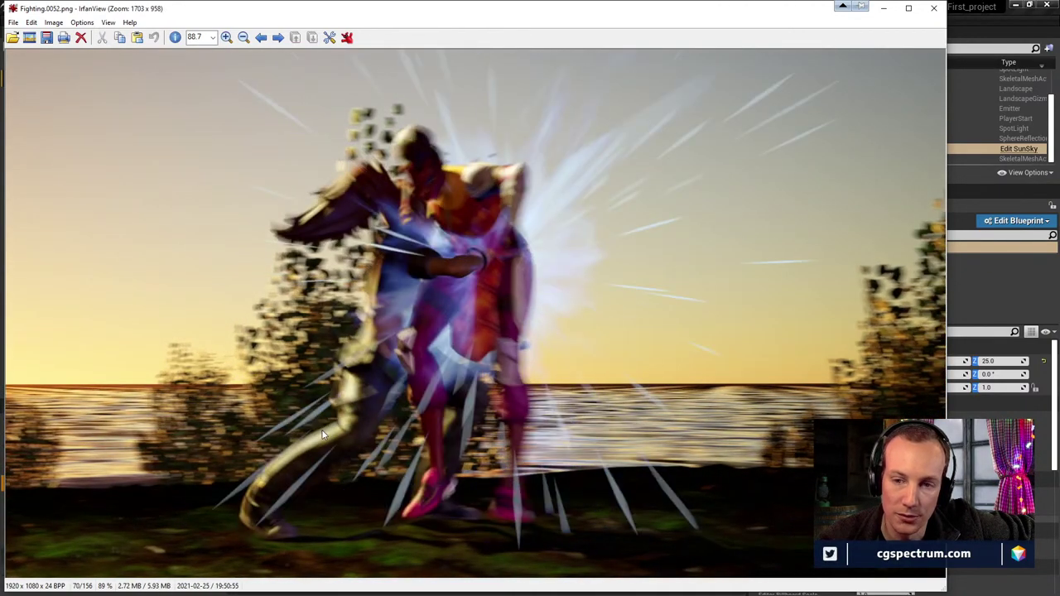
key(Right)
key(Right)
key(Right)
key(Right)
key(Right)
key(Right)
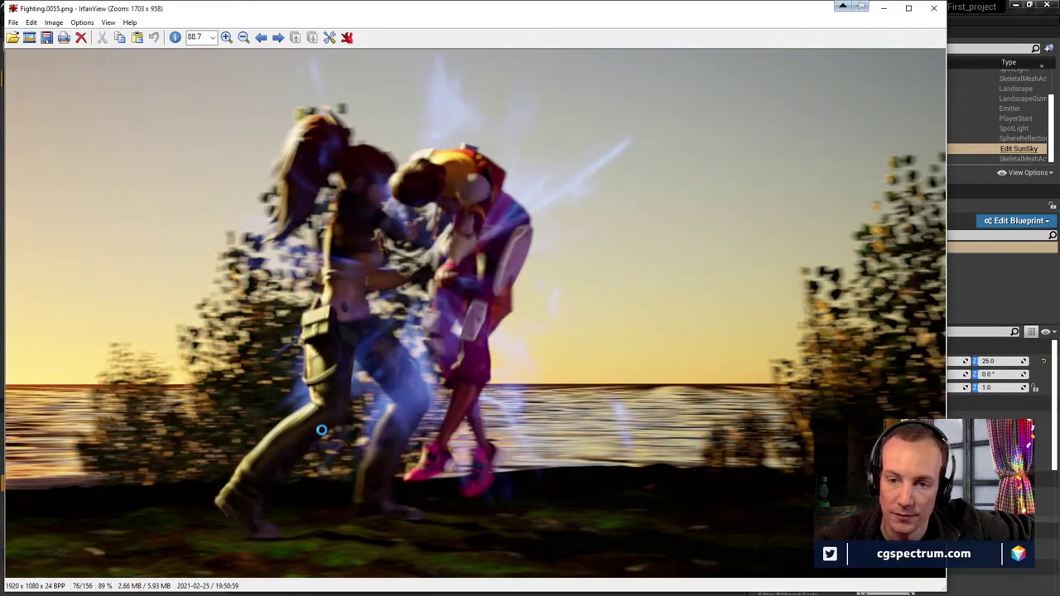
key(Right)
key(Right)
key(Right)
key(Right)
key(Right)
key(Right)
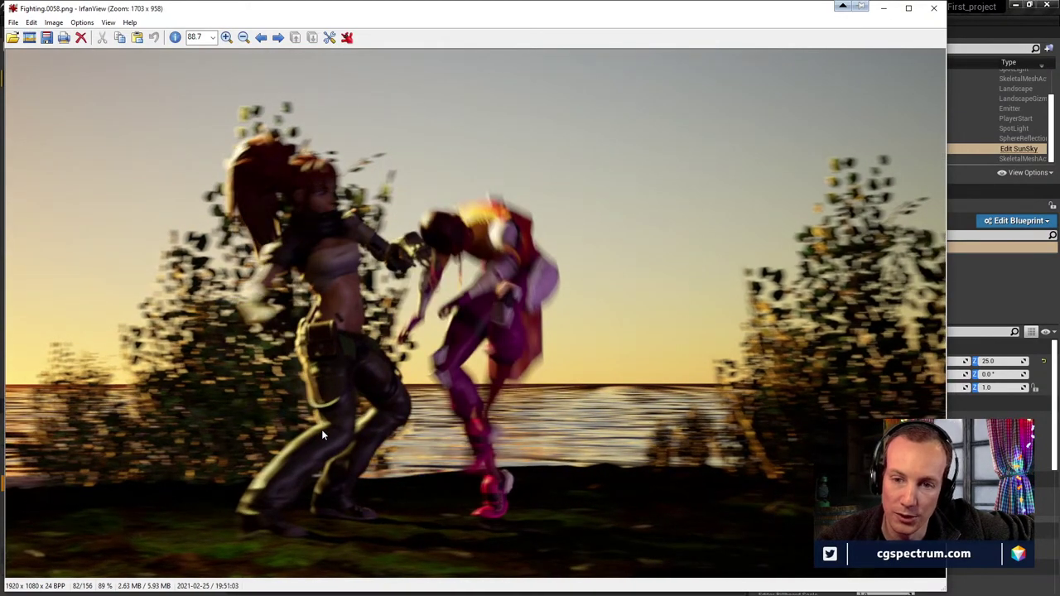
key(Right)
key(Right)
key(Right)
key(Right)
key(Right)
key(Right)
key(Right)
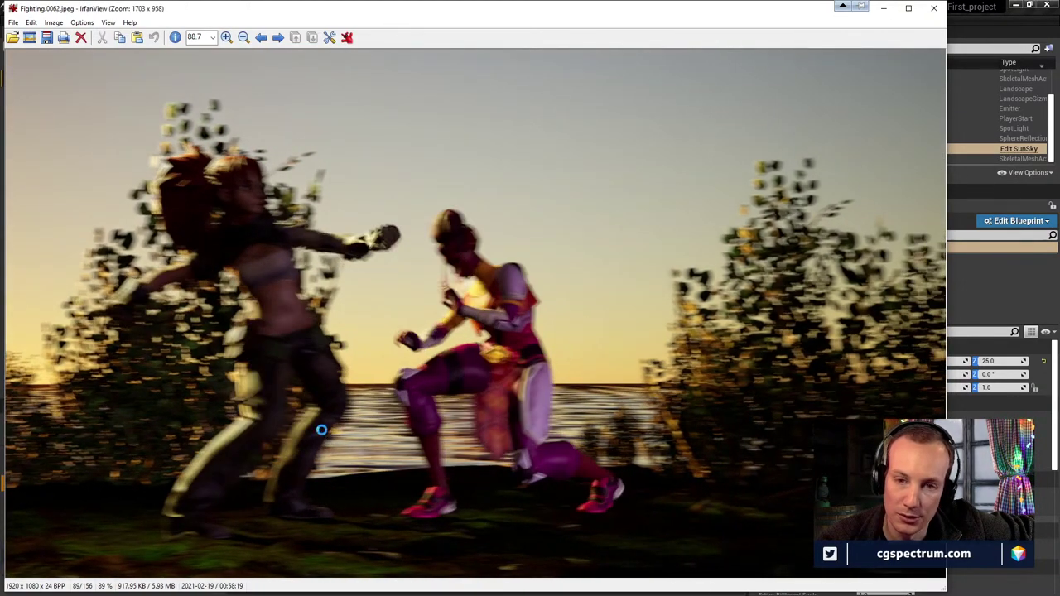
key(Right)
key(Right)
key(Right)
key(Right)
key(Right)
key(Right)
key(Right)
key(Right)
key(Right)
key(Right)
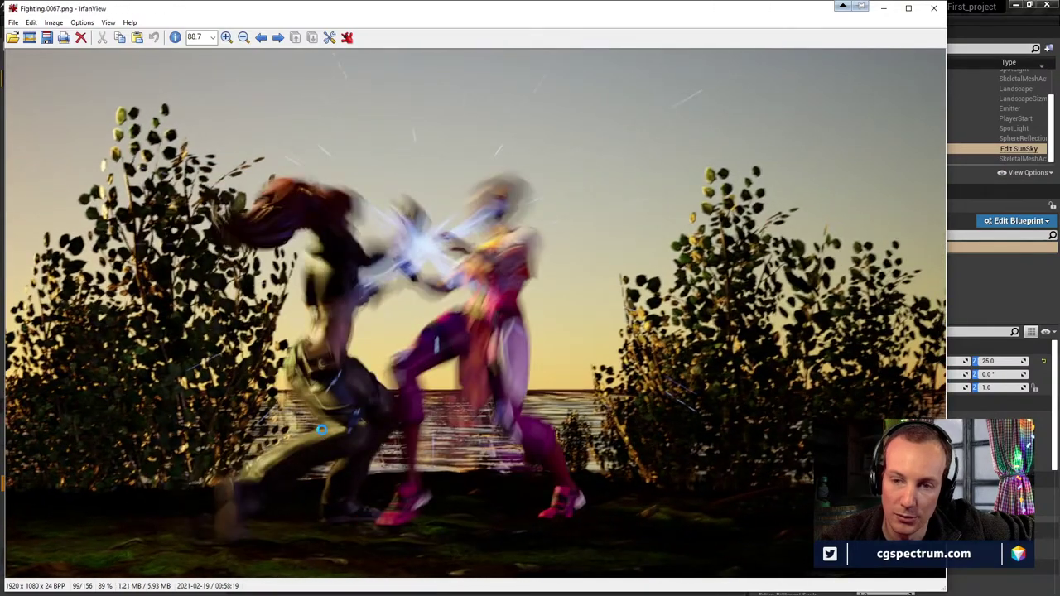
key(Right)
key(Right)
key(Right)
key(Right)
key(Right)
key(Right)
key(Right)
key(Right)
key(Right)
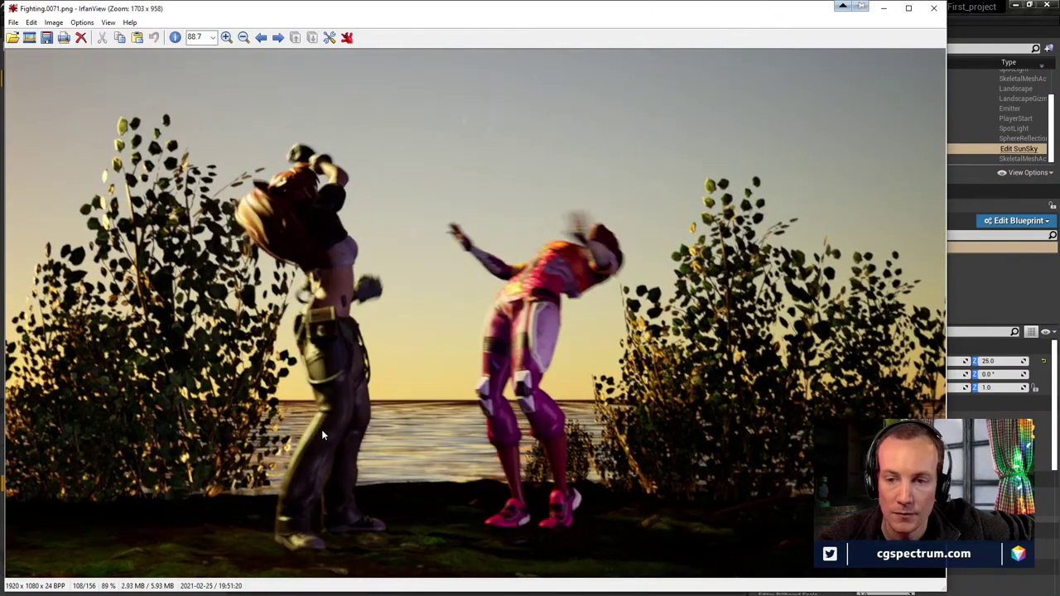
key(Right)
key(Right)
key(Right)
key(Right)
key(Right)
key(Right)
key(Right)
key(Right)
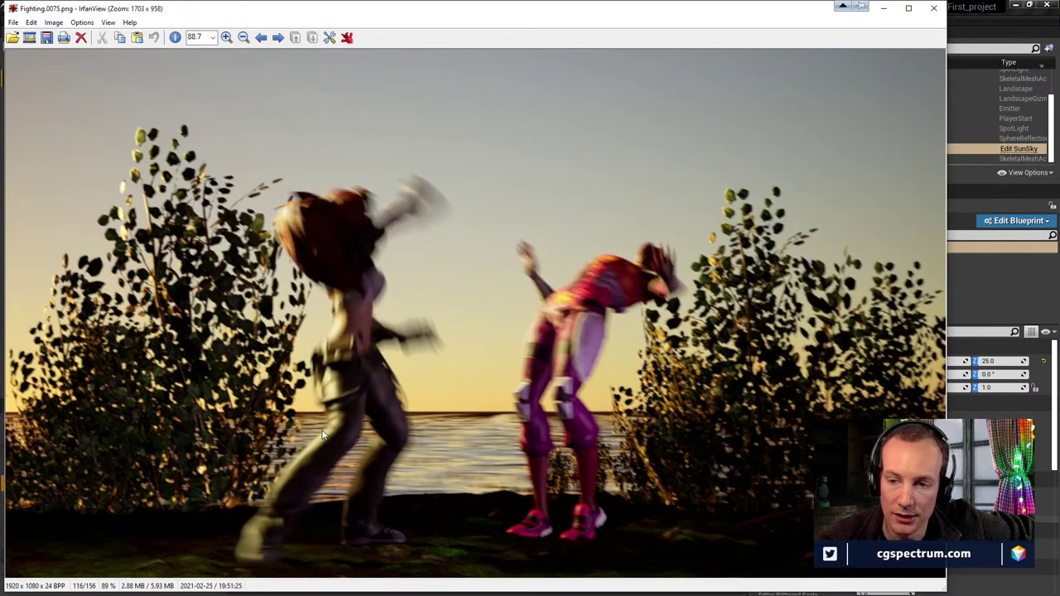
Page forward through the rendered images from Fighting.0075.png to Fighting.0112.jpeg, decline continuing in another folder and close the image viewer
key(Right)
key(Right)
key(Right)
key(Right)
key(Right)
key(Right)
key(Right)
key(Right)
key(Right)
key(Right)
key(Right)
key(Right)
key(Right)
key(Right)
key(Right)
key(Right)
key(Right)
key(Right)
key(Right)
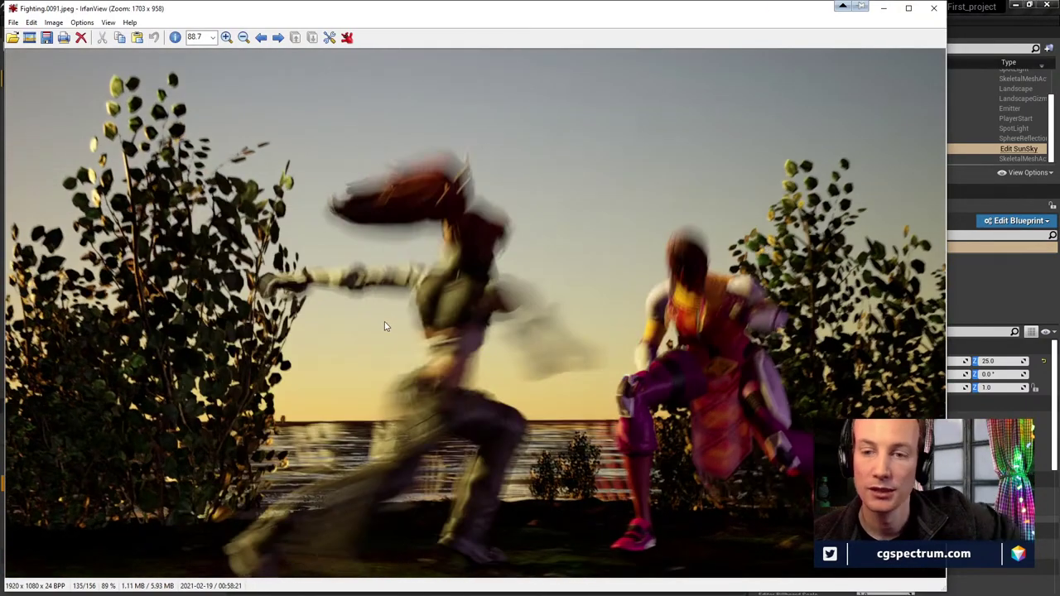
key(Right)
key(Right)
key(Right)
key(Right)
key(Right)
key(Right)
key(Right)
key(Right)
key(Right)
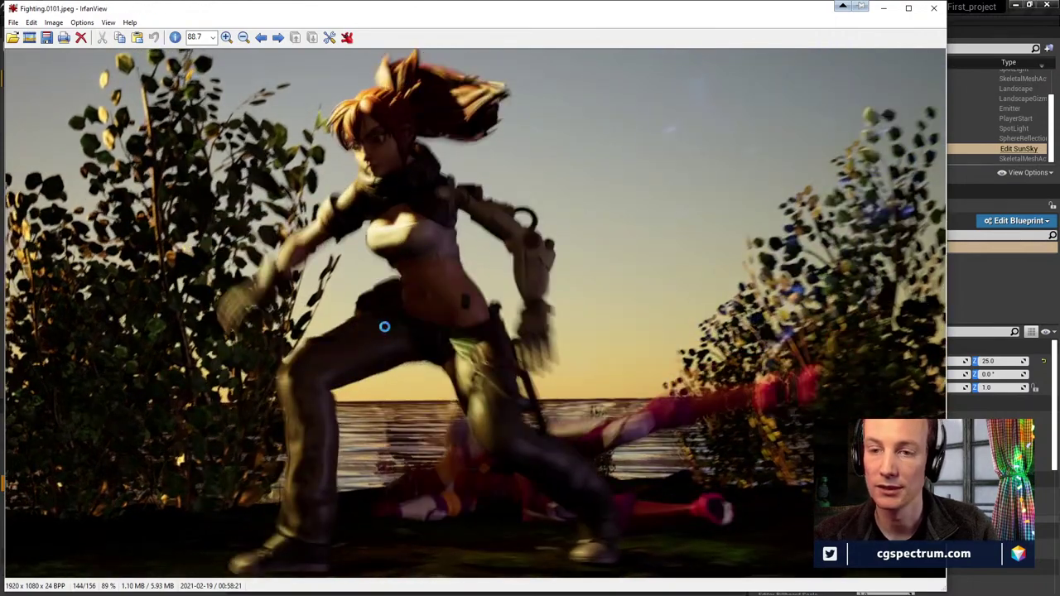
key(Right)
key(Right)
key(Right)
key(Right)
key(Right)
key(Right)
key(Right)
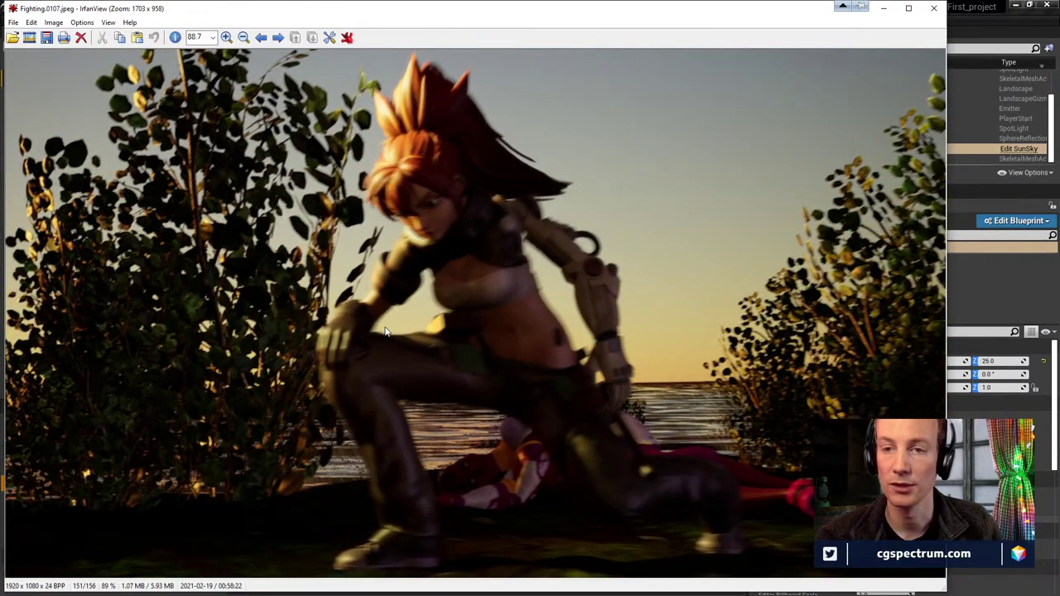
key(Right)
key(Right)
key(Right)
key(Right)
key(Right)
key(Right)
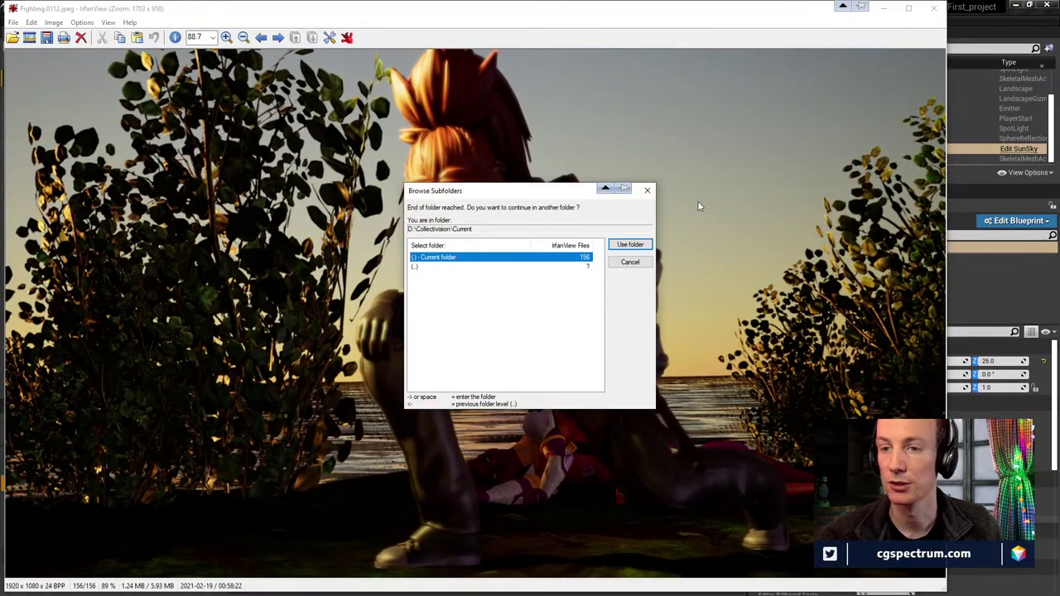
click(630, 262)
click(933, 7)
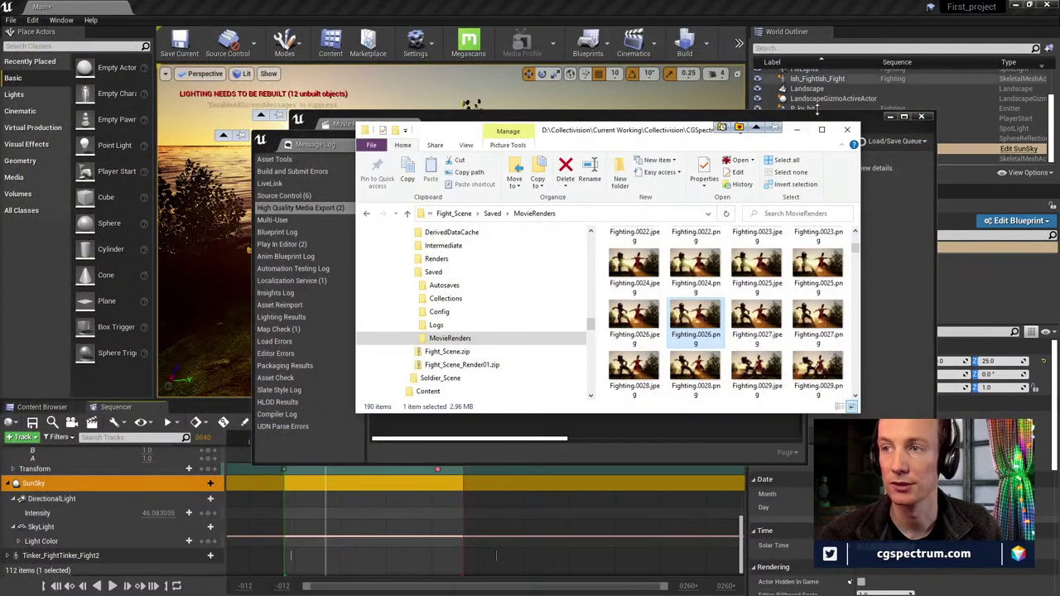
Clear away the MovieRenders folder, message log and Movie Render Queue windows, and close the First_project editor
drag(740, 133, 678, 146)
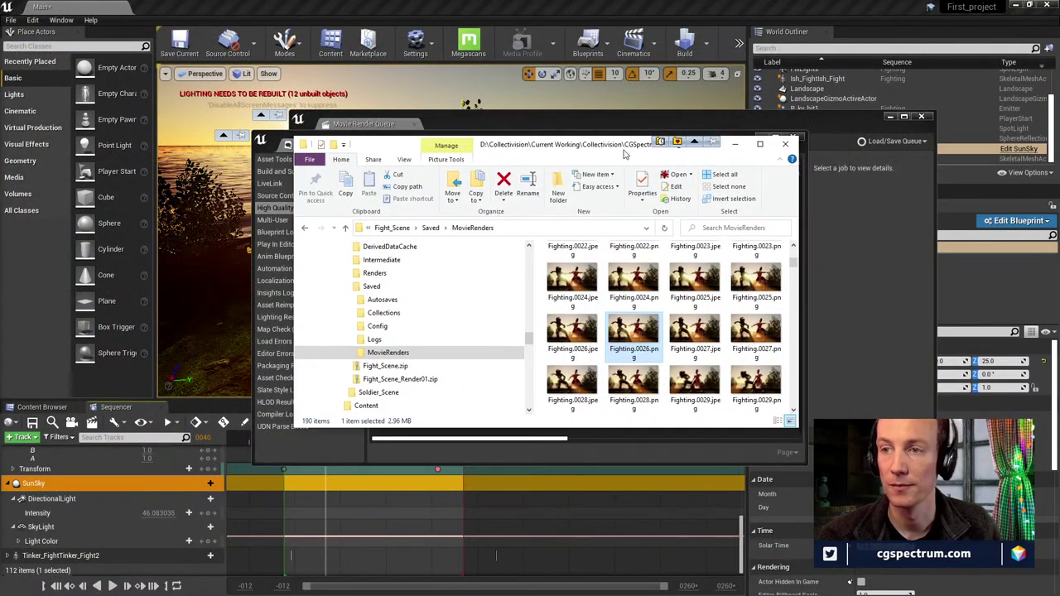
click(737, 146)
click(775, 138)
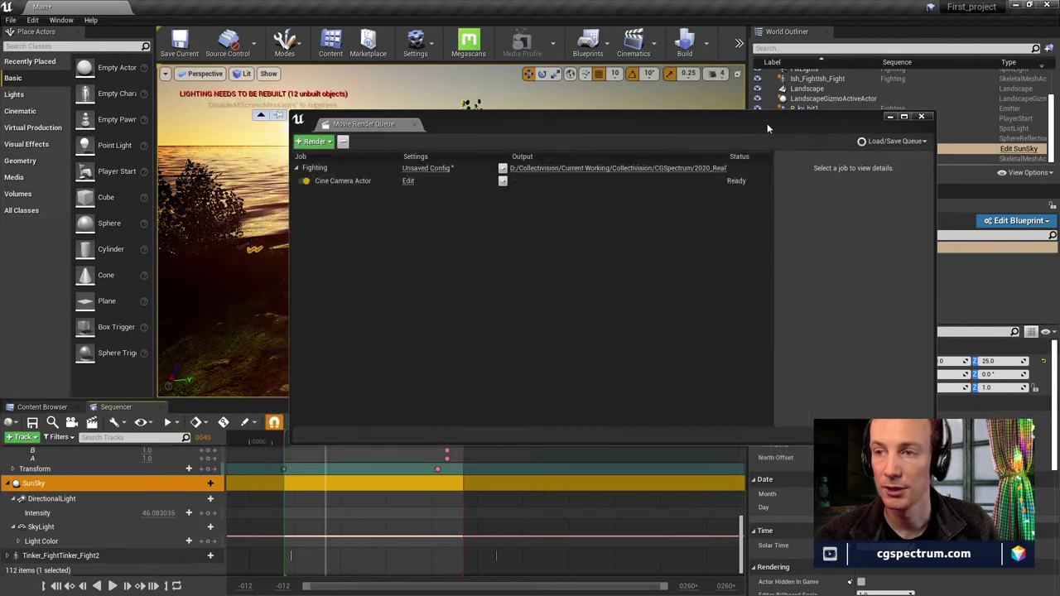
drag(771, 124, 684, 128)
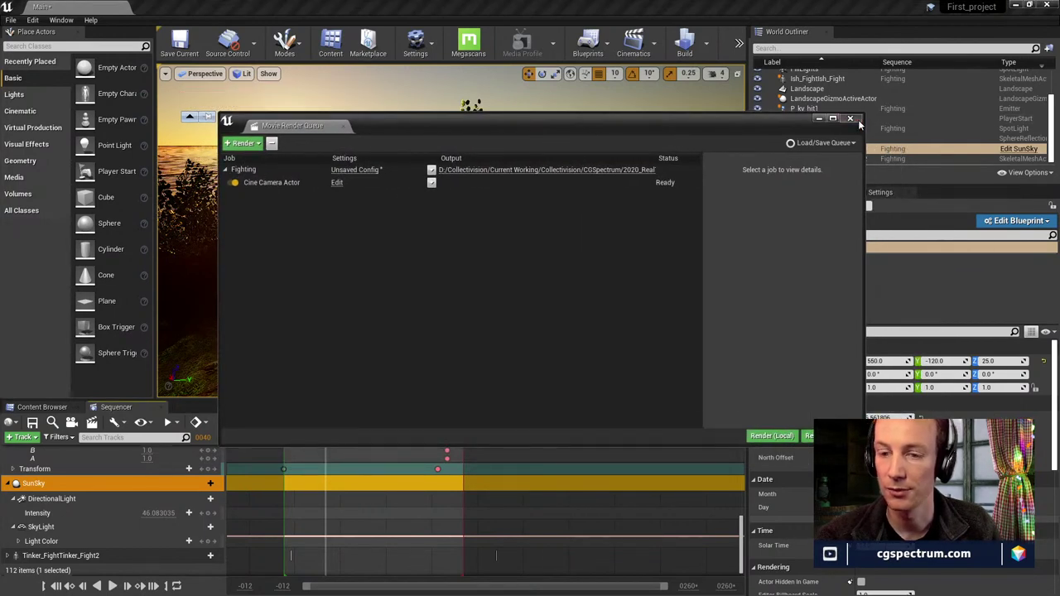
click(850, 118)
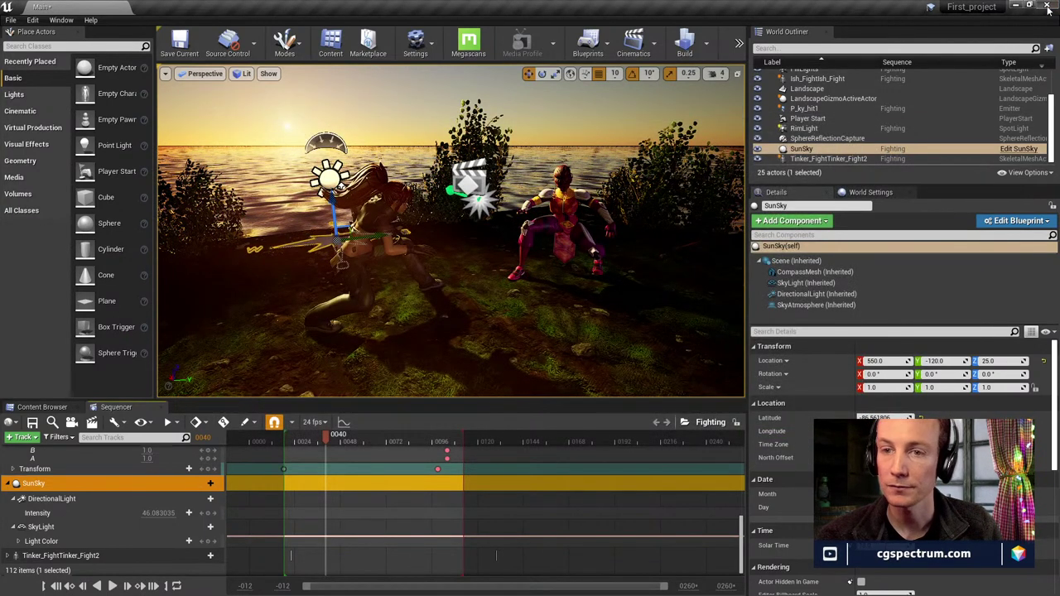
click(1052, 5)
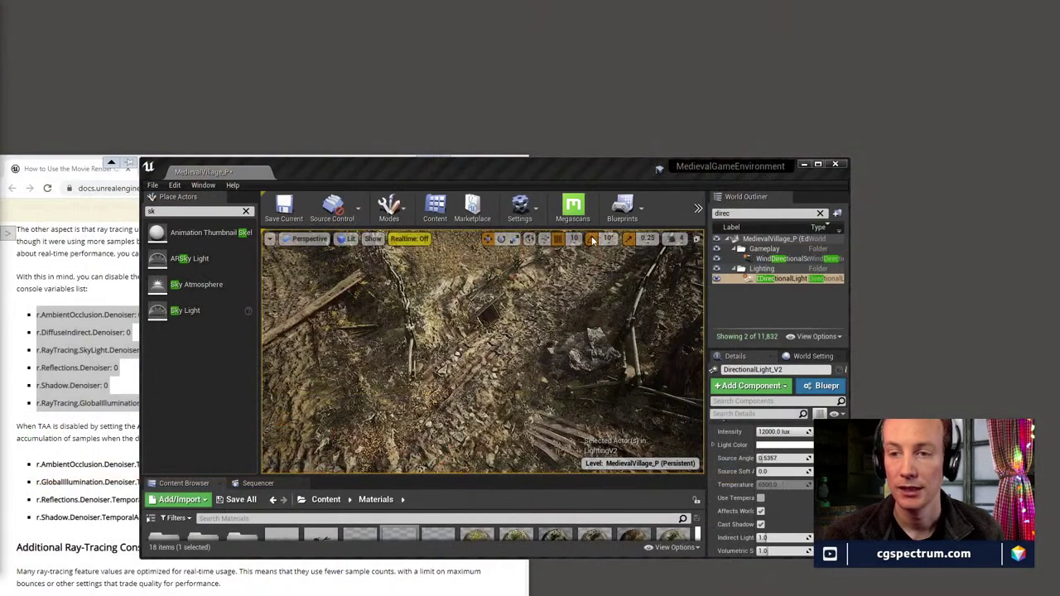
Maximize the MedievalGameEnvironment editor and examine the village's houses, forest and sky in the viewport
drag(557, 173, 630, 3)
right_drag(458, 392, 580, 306)
key(w)
right_drag(457, 394, 457, 394)
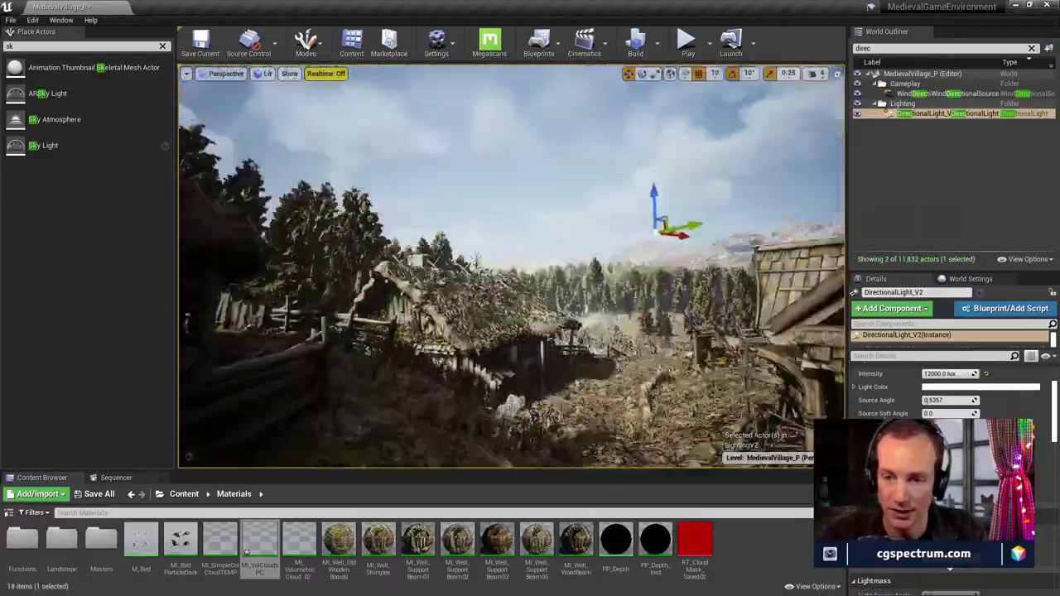
right_drag(458, 394, 457, 395)
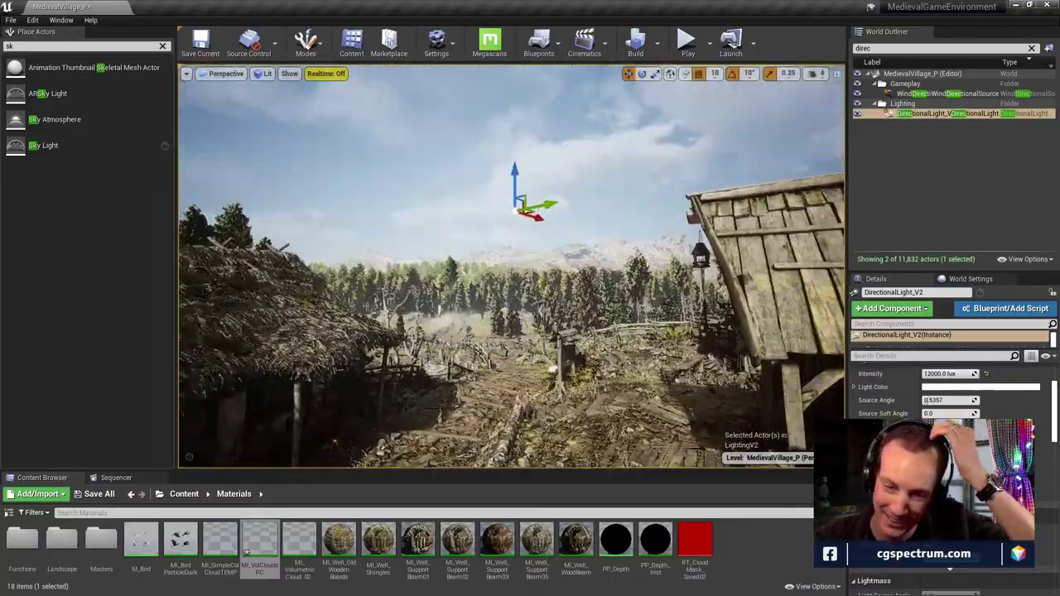
right_drag(512, 266, 530, 252)
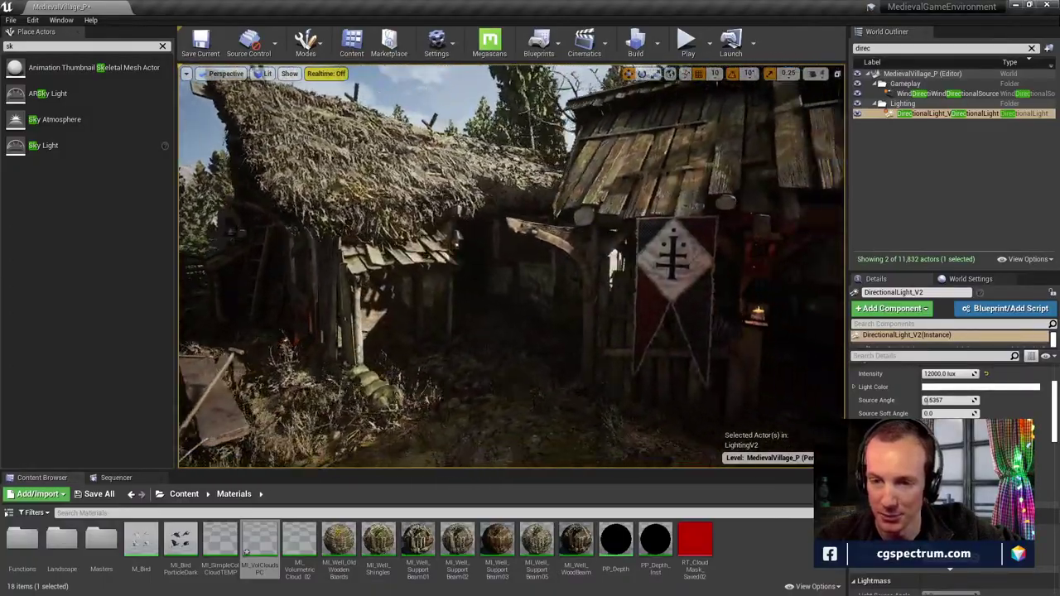
mouse_move(530, 252)
right_down()
mouse_move(464, 248)
mouse_move(517, 242)
right_up()
Select the village's instanced foliage and the BP_PaintClouds actor in turn to inspect them against the landscape
click(273, 223)
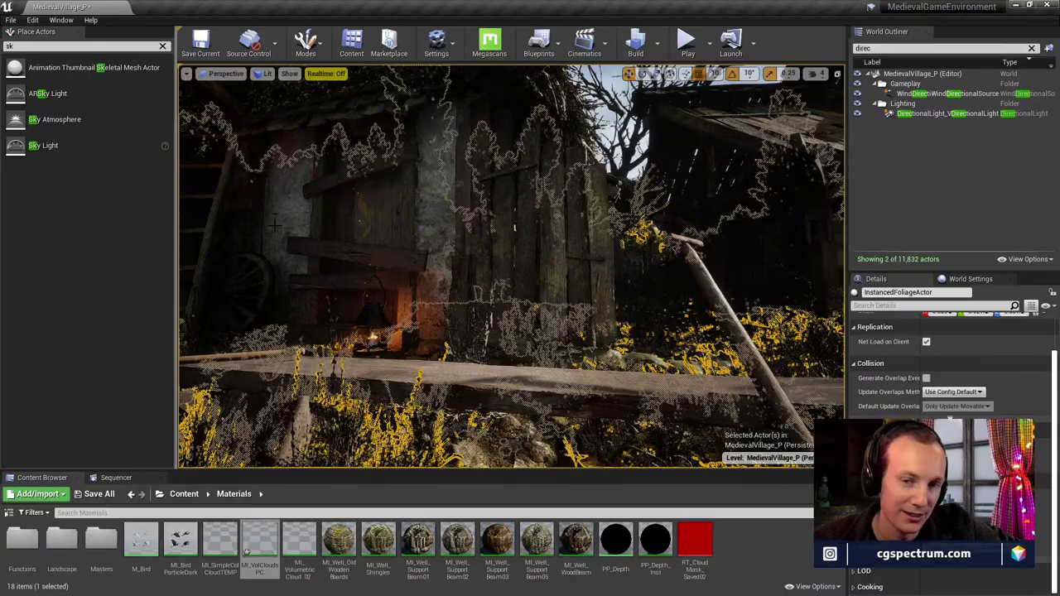
right_drag(436, 178, 273, 187)
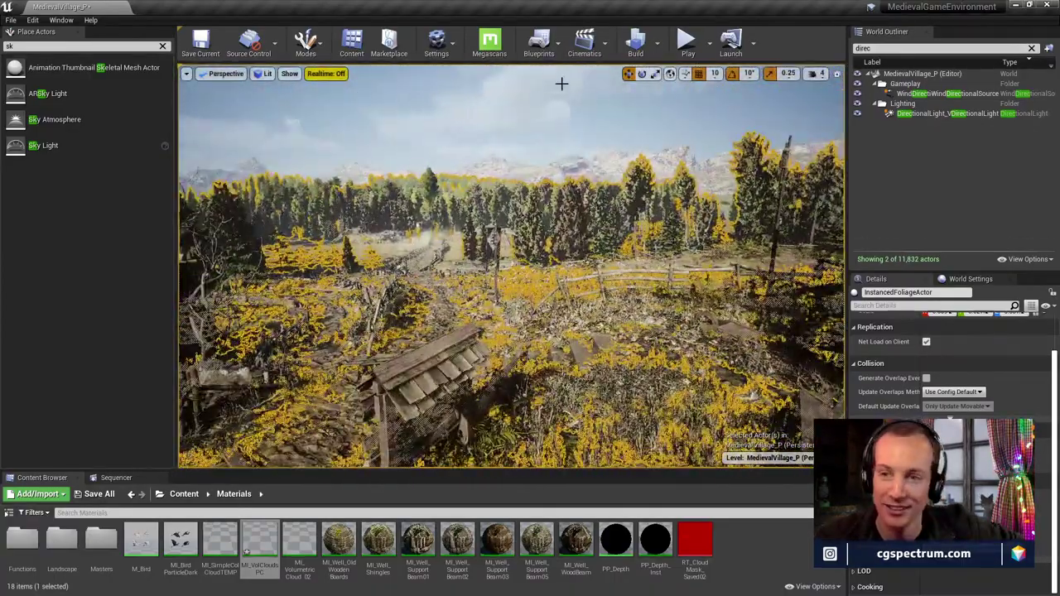
click(477, 144)
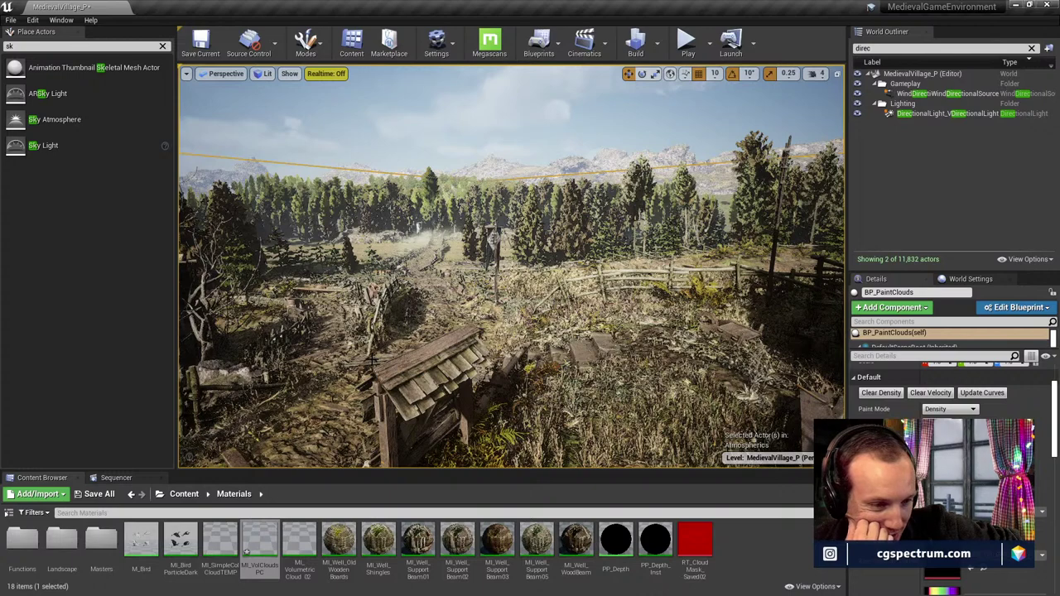
Look through the drive list in the 960G_Internal (E:) folder window and close that window
key(alt+Tab)
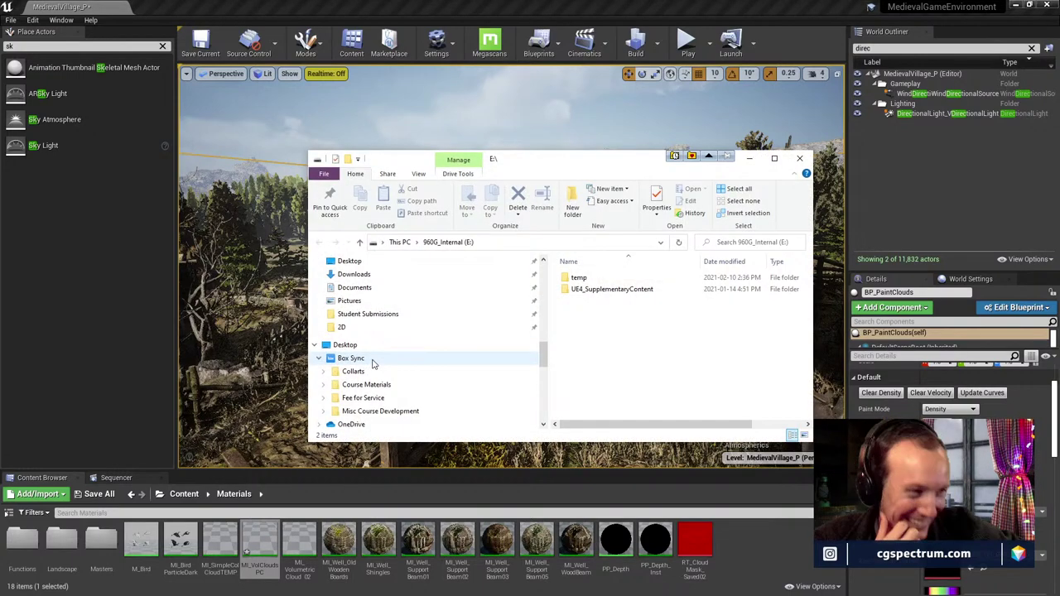
scroll(373, 365, down, 5)
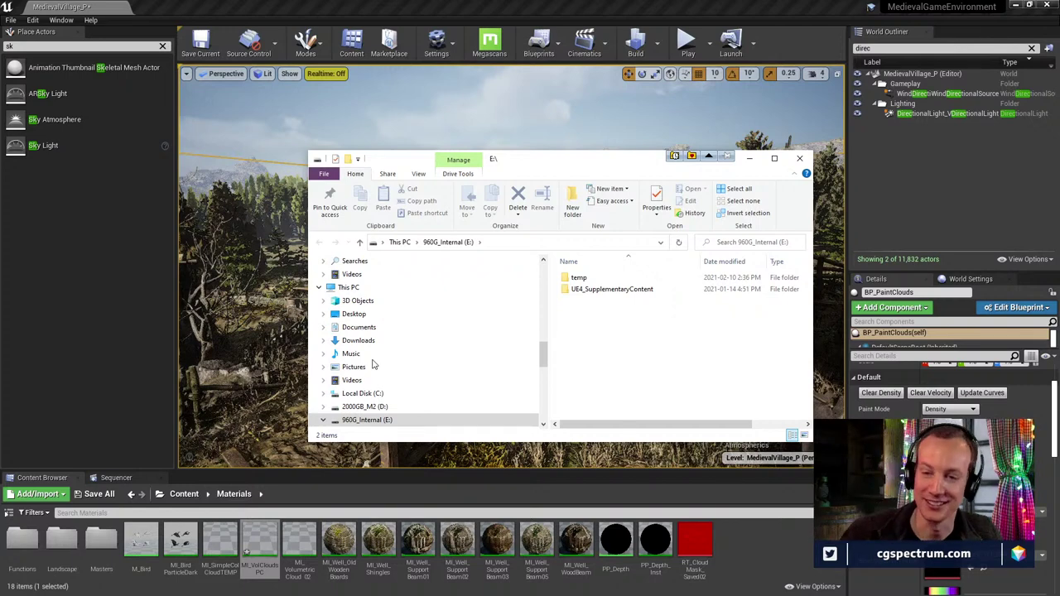
drag(563, 159, 631, 142)
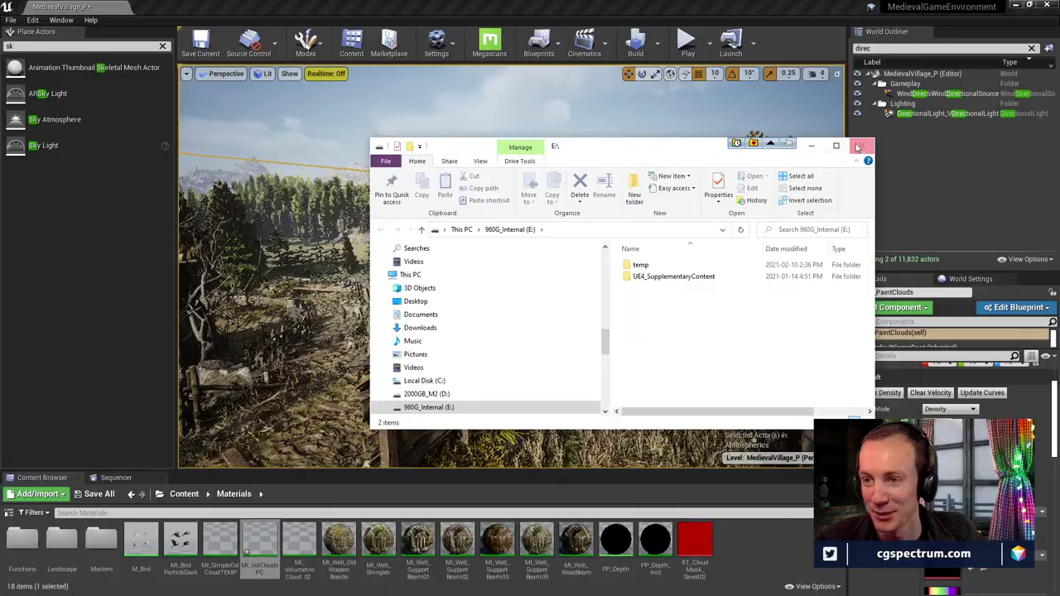
click(862, 149)
Examine the village forge, focusing on the SM_Sword_1 mesh in the coals and the surrounding firelit area
right_drag(434, 254, 778, 272)
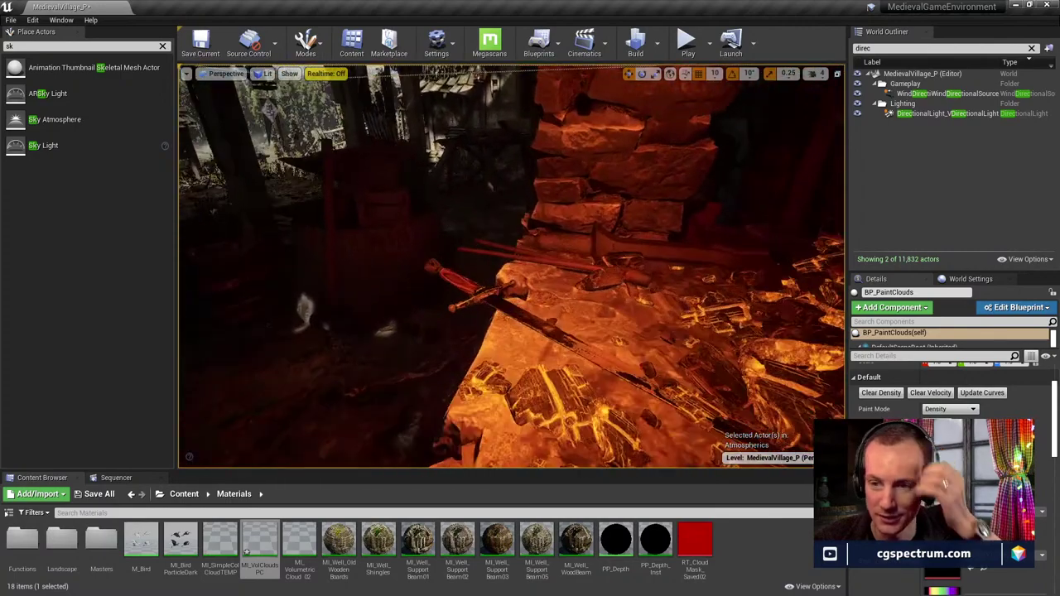
right_drag(511, 266, 511, 217)
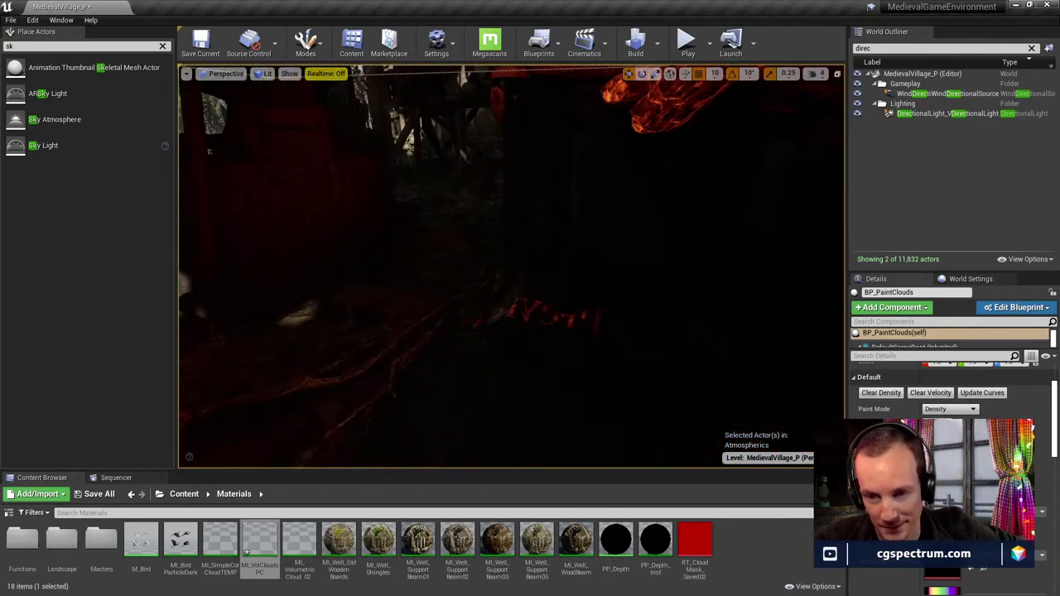
right_drag(778, 261, 745, 269)
click(469, 291)
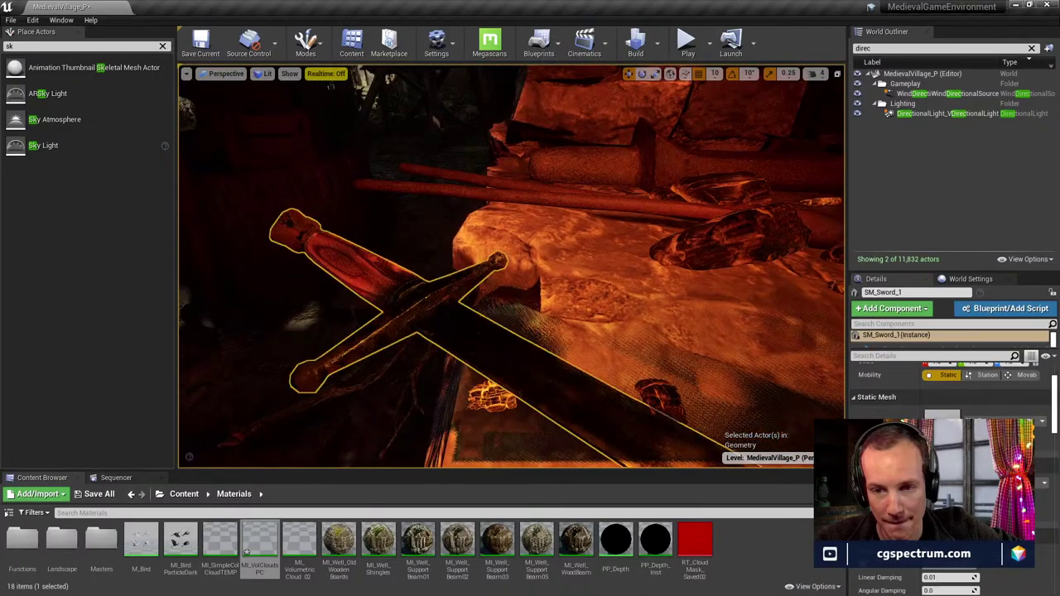
key(f)
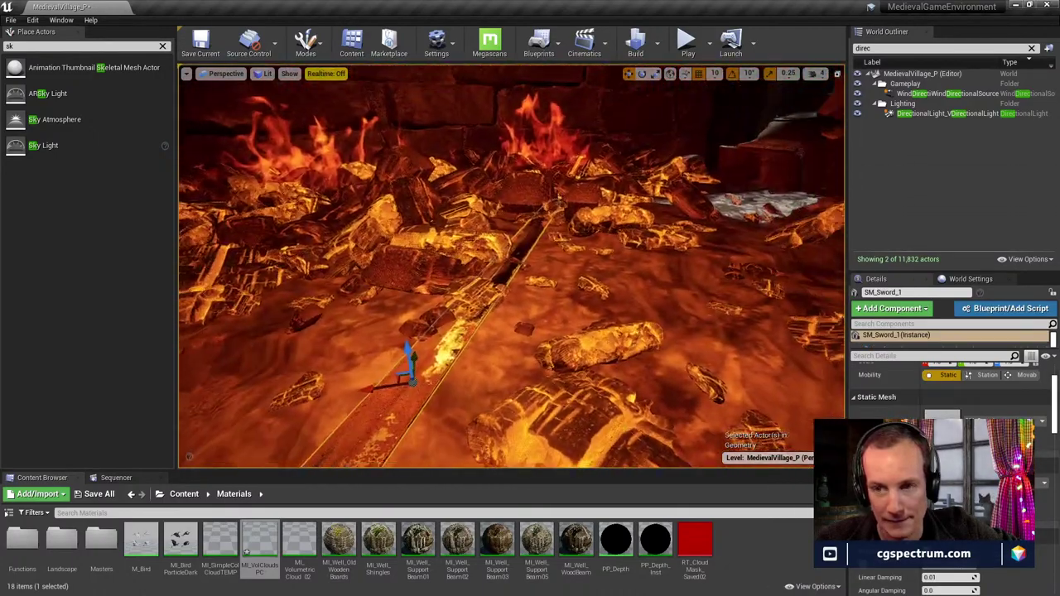
right_drag(511, 266, 166, 339)
right_drag(511, 266, 550, 222)
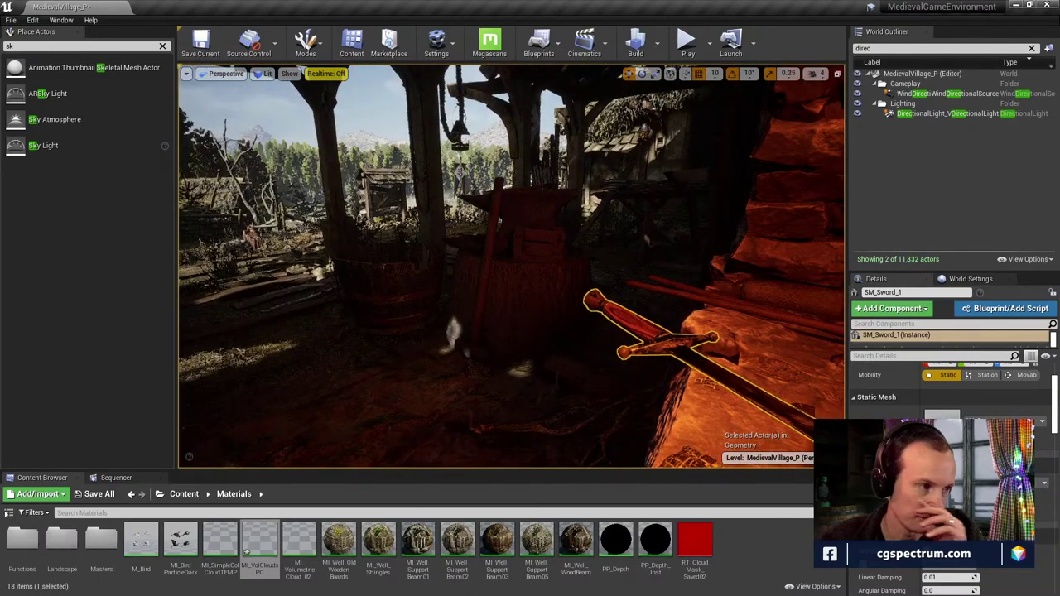
mouse_move(443, 249)
right_down()
mouse_move(410, 248)
mouse_move(451, 248)
right_up()
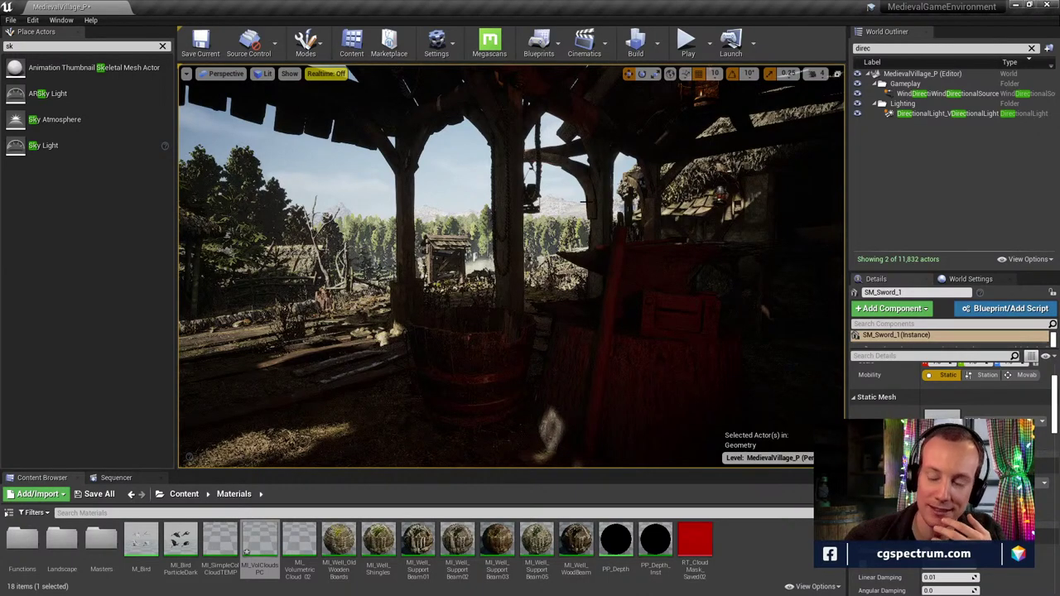
right_drag(511, 266, 447, 265)
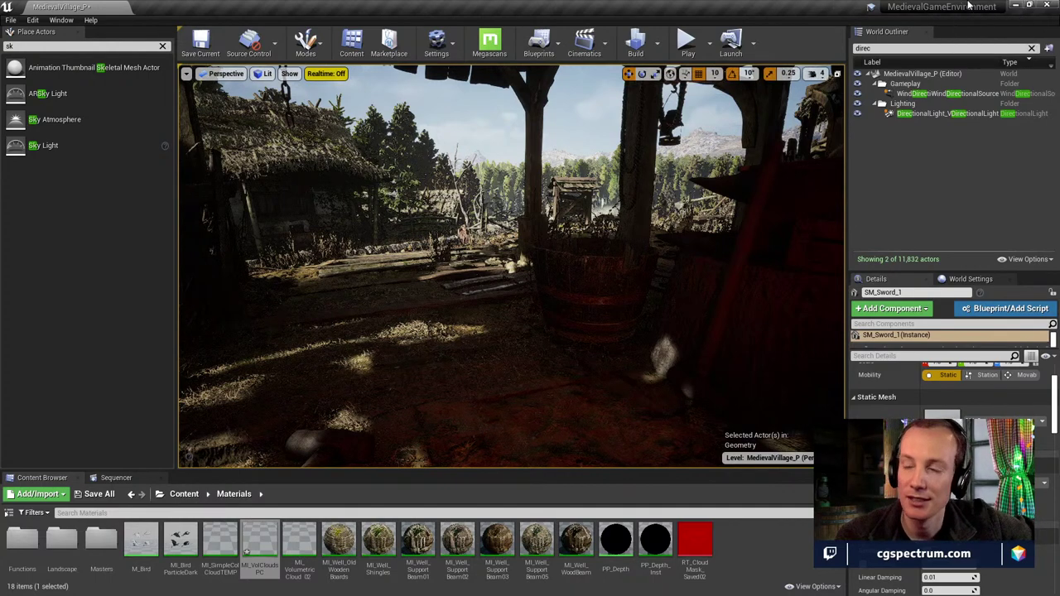
Put away the MedievalGameEnvironment editor and close the Movie Render Queue documentation page
click(1020, 11)
drag(231, 162, 387, 82)
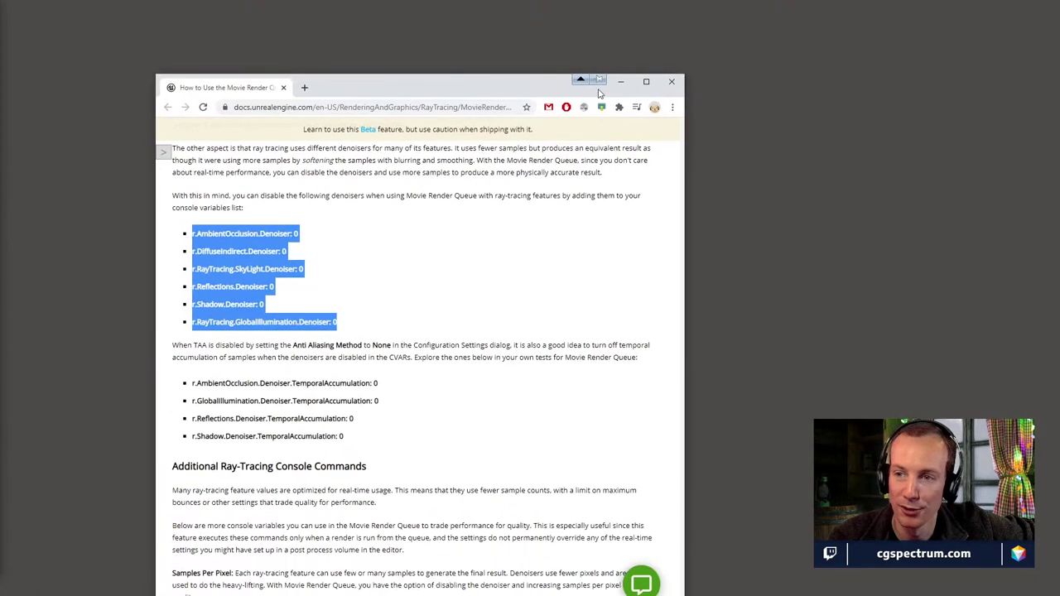
click(673, 81)
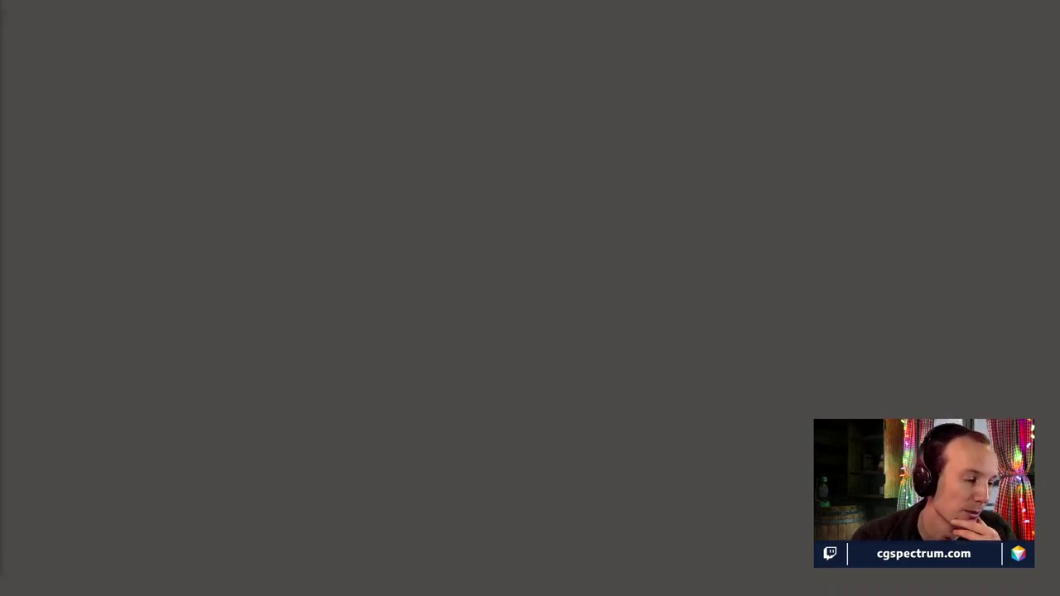
Bring the MovieRenders folder window back up and maximize it
key(alt+Tab)
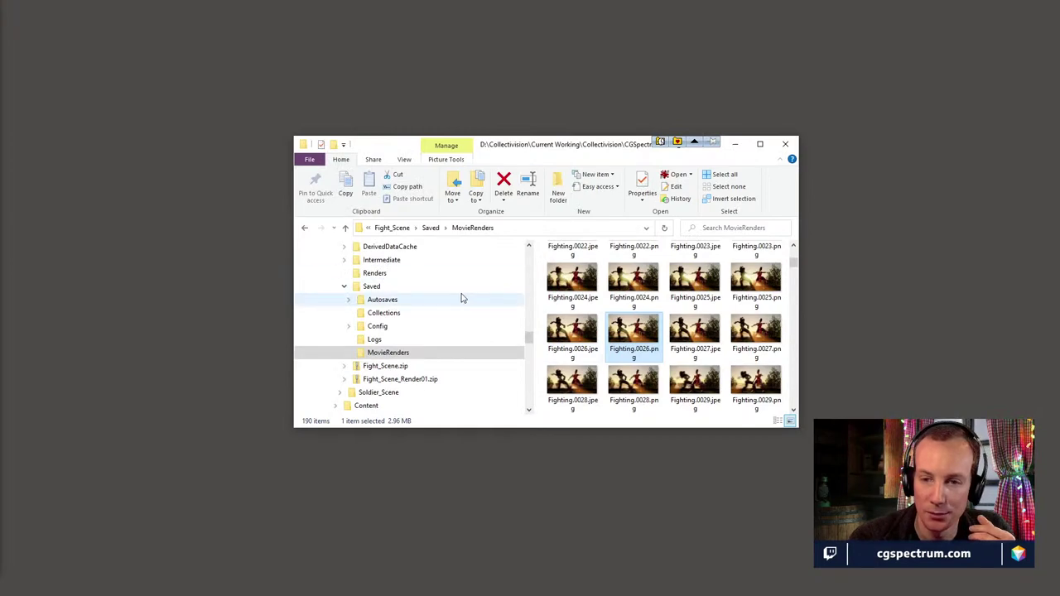
scroll(463, 298, up, 1)
key(super+Down)
key(alt+Tab)
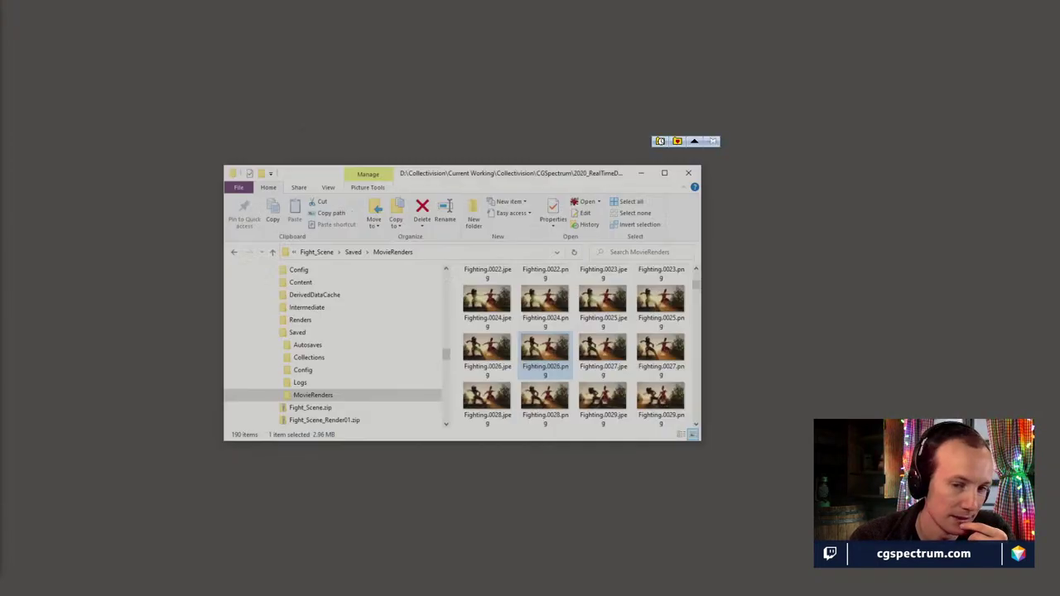
drag(570, 151, 597, 1)
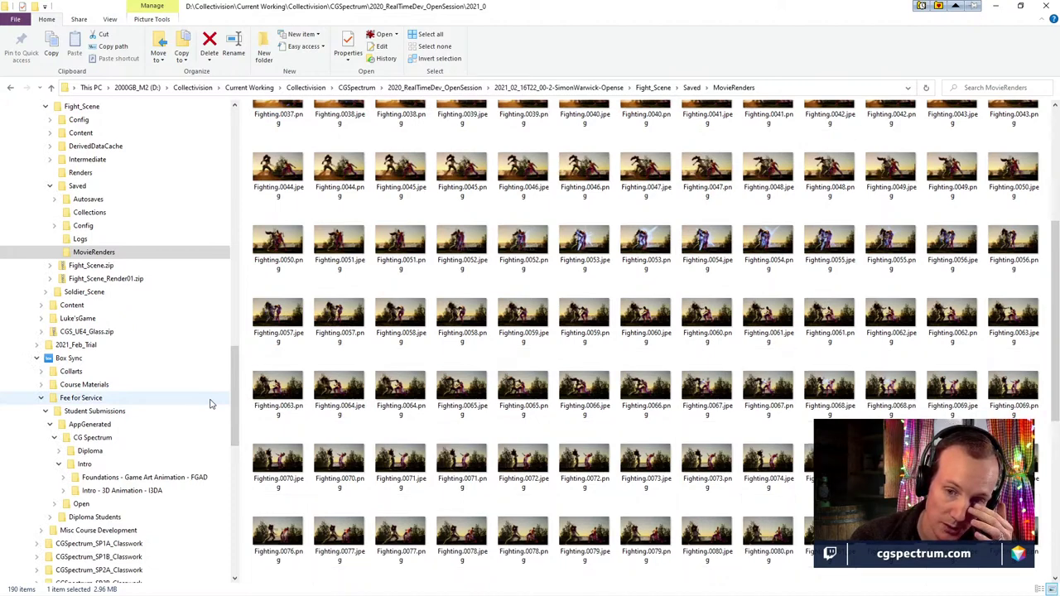
Open BugsProject.uproject from the Week 05 folder of 21-i01-FGAAP-01-GameProduction01, and restore the folder window to a smaller size
scroll(211, 405, up, 1)
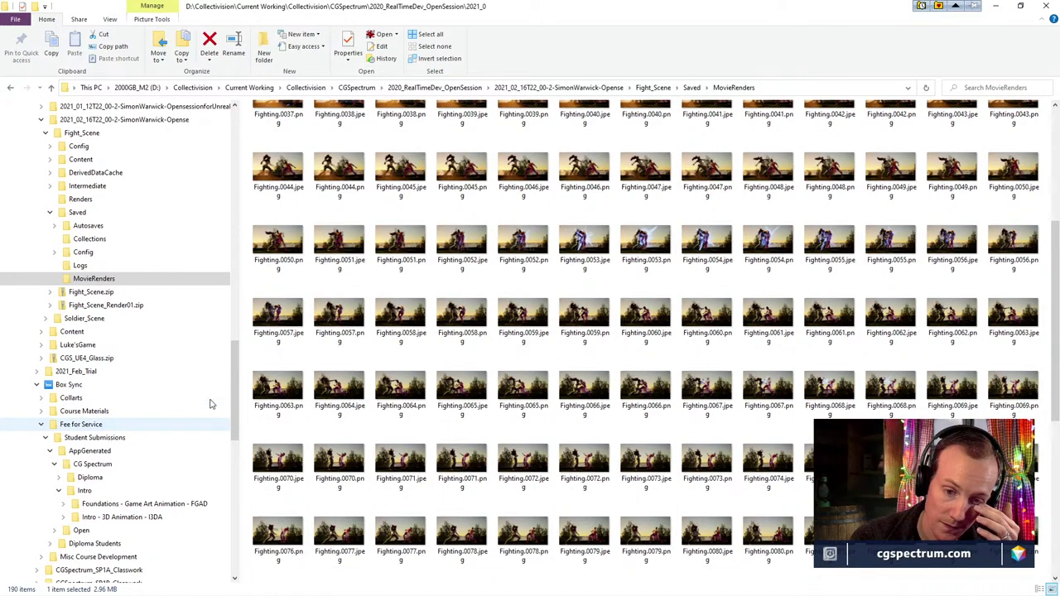
scroll(210, 404, up, 1)
scroll(210, 405, up, 5)
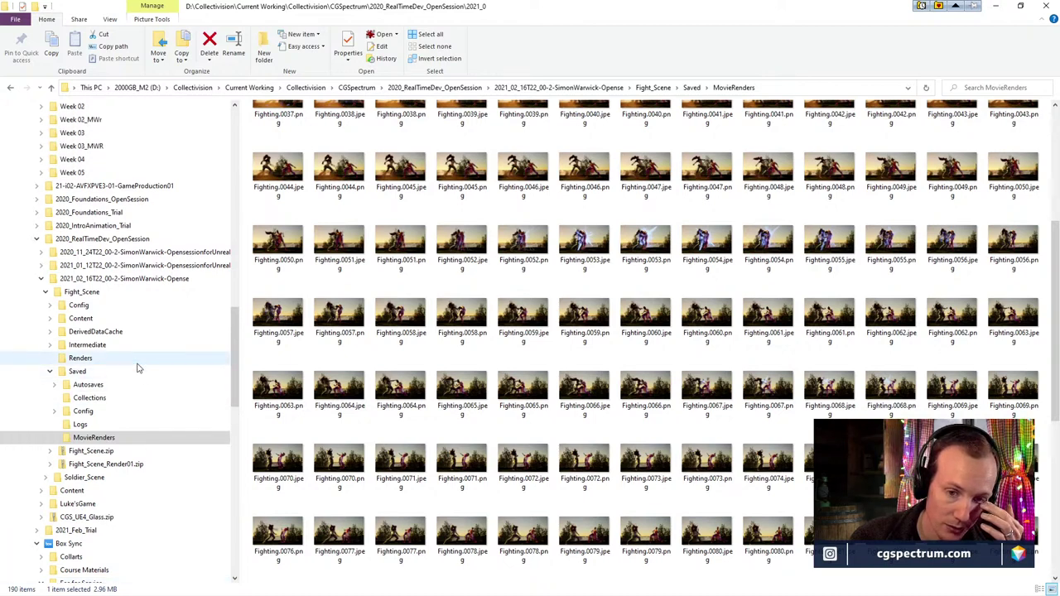
scroll(138, 368, up, 3)
scroll(139, 369, up, 3)
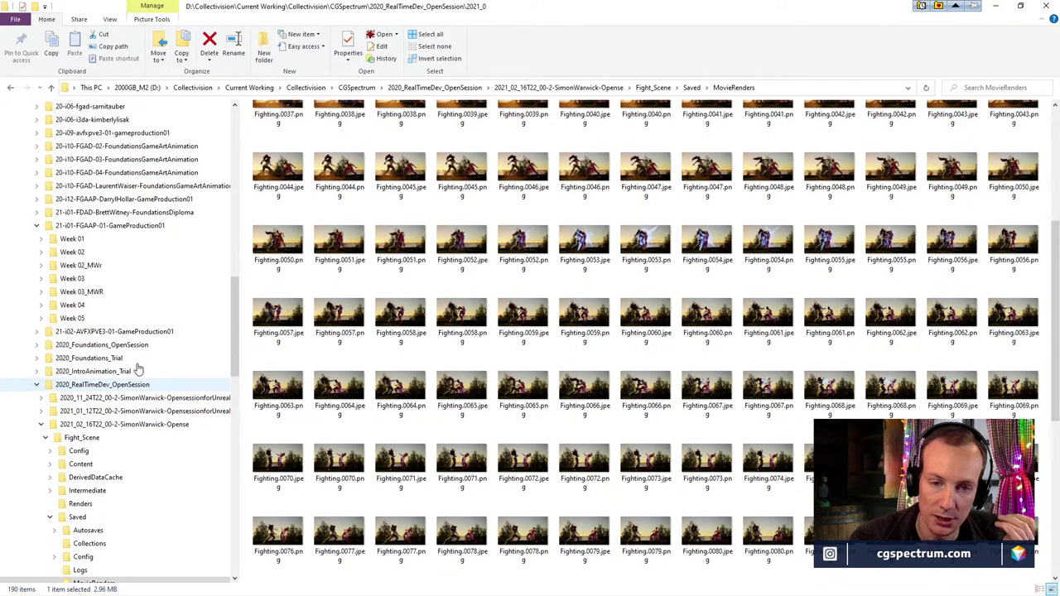
click(73, 318)
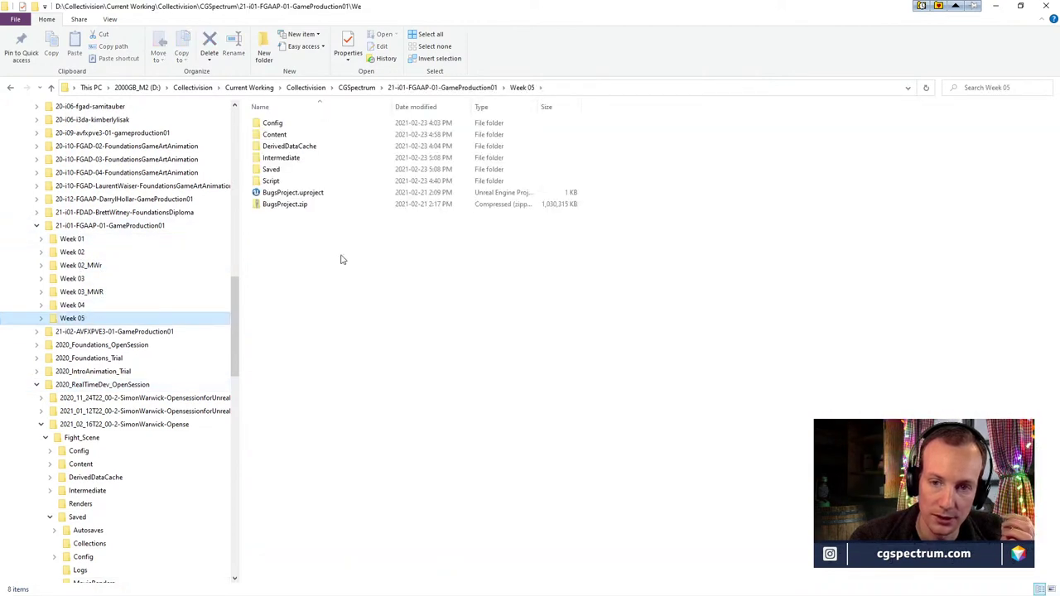
double_click(299, 192)
drag(507, 7, 570, 201)
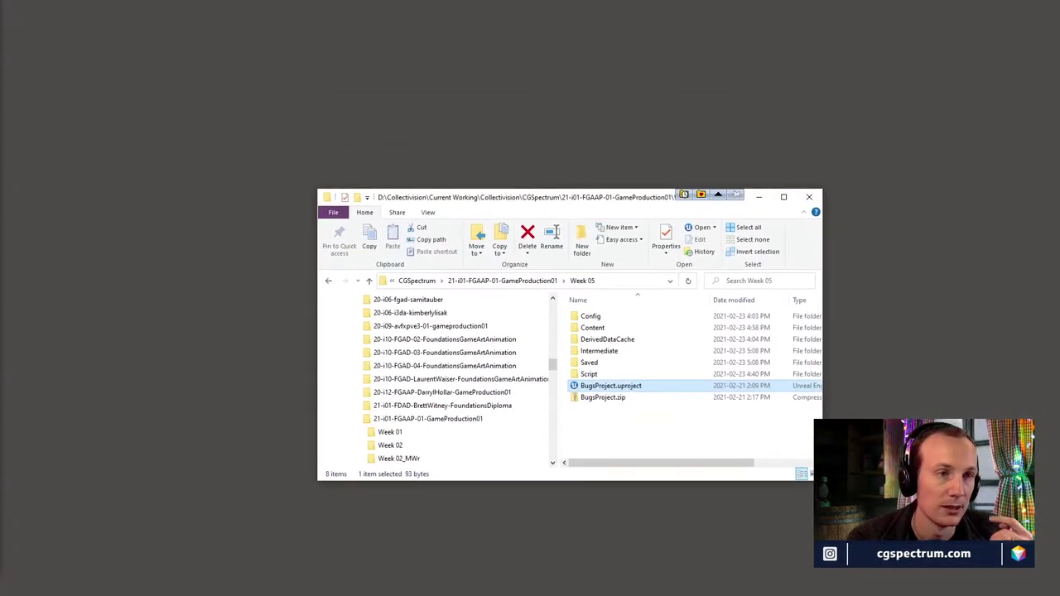